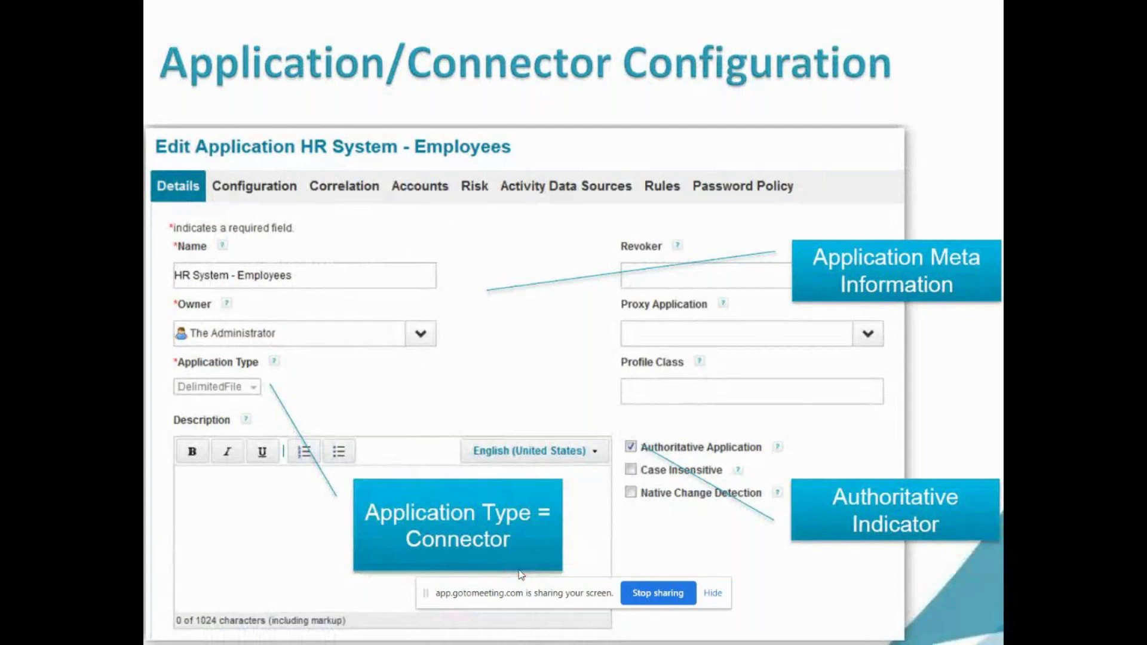
Leave the slide show and switch to the HR.csv file in Notepad++.
{"action": "key", "text": "Right"}
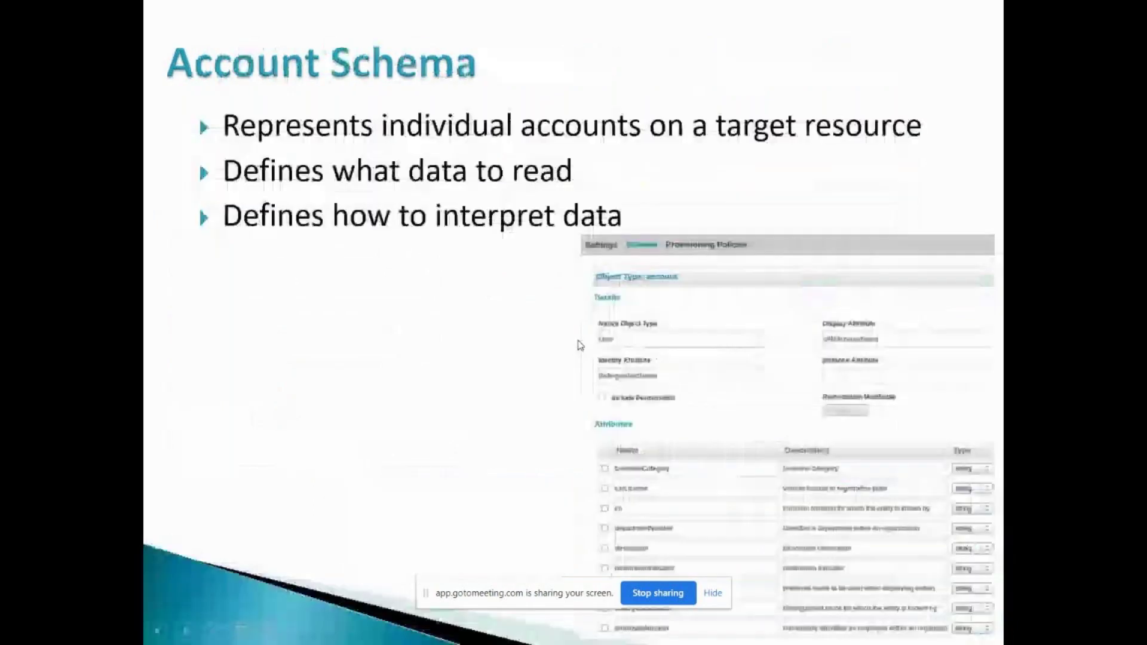
{"action": "key", "text": "Escape"}
{"action": "key", "text": "Up"}
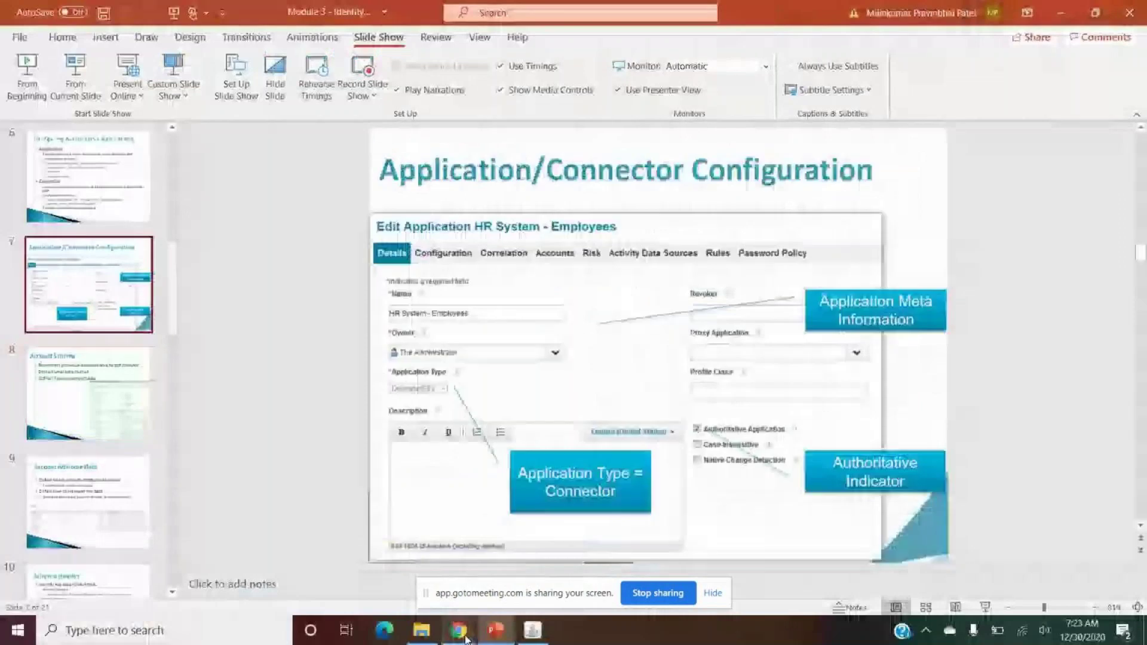
{"action": "key", "text": "alt+Tab"}
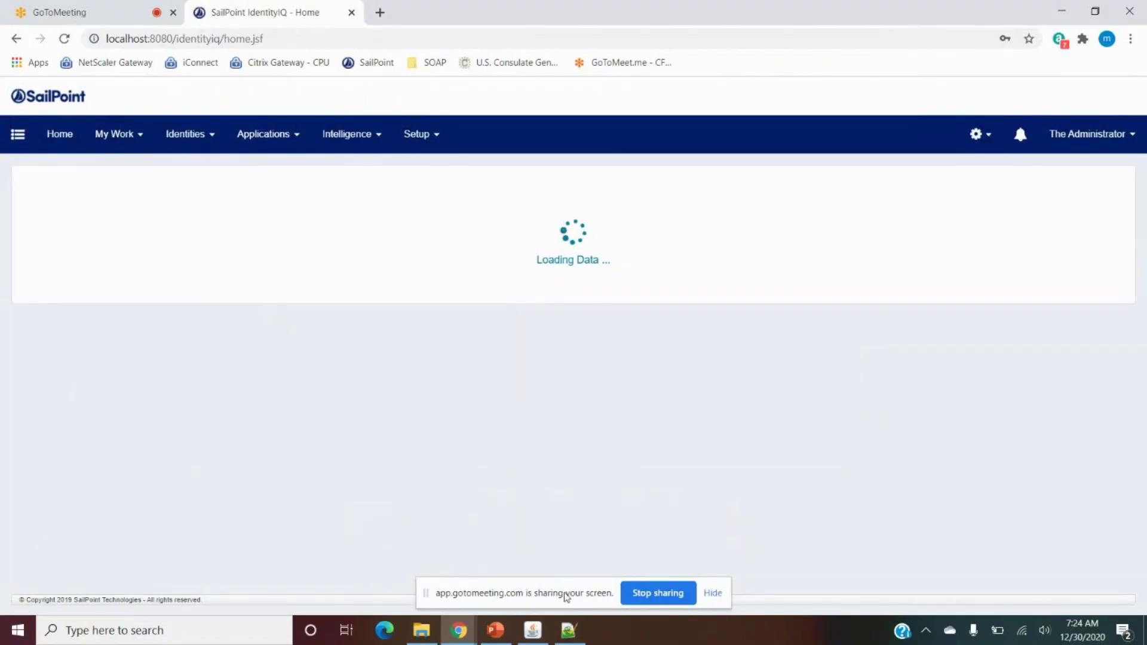
{"action": "left_click", "coordinate": [567, 634]}
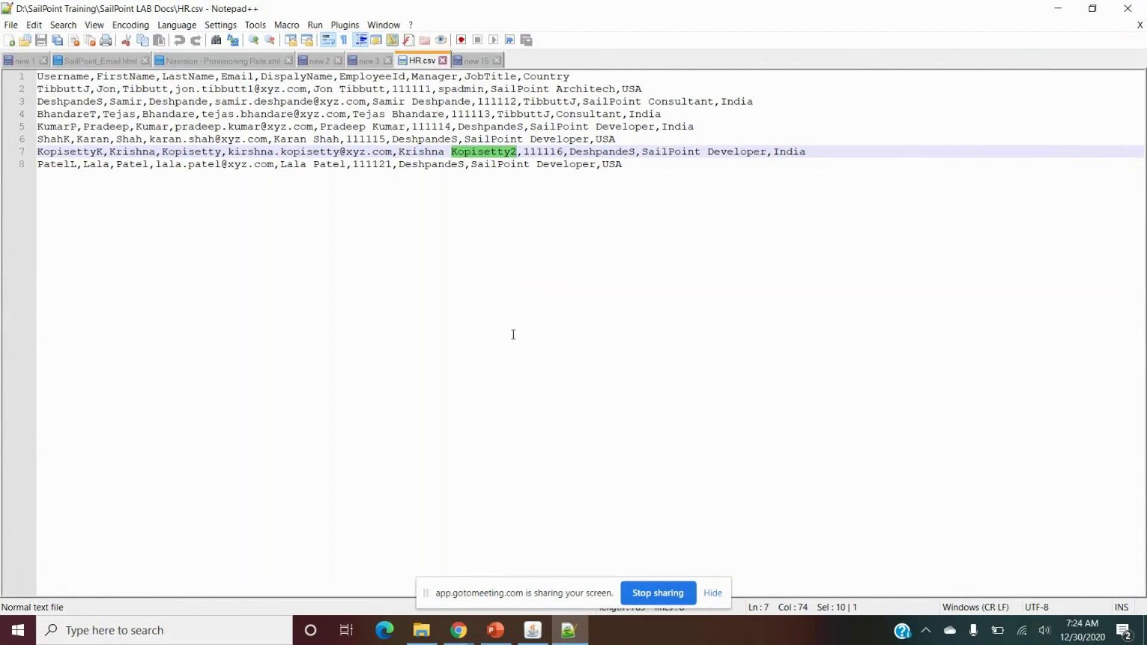
Examine each column name in the HR.csv header row, from Username through Country.
{"action": "double_click", "coordinate": [57, 77]}
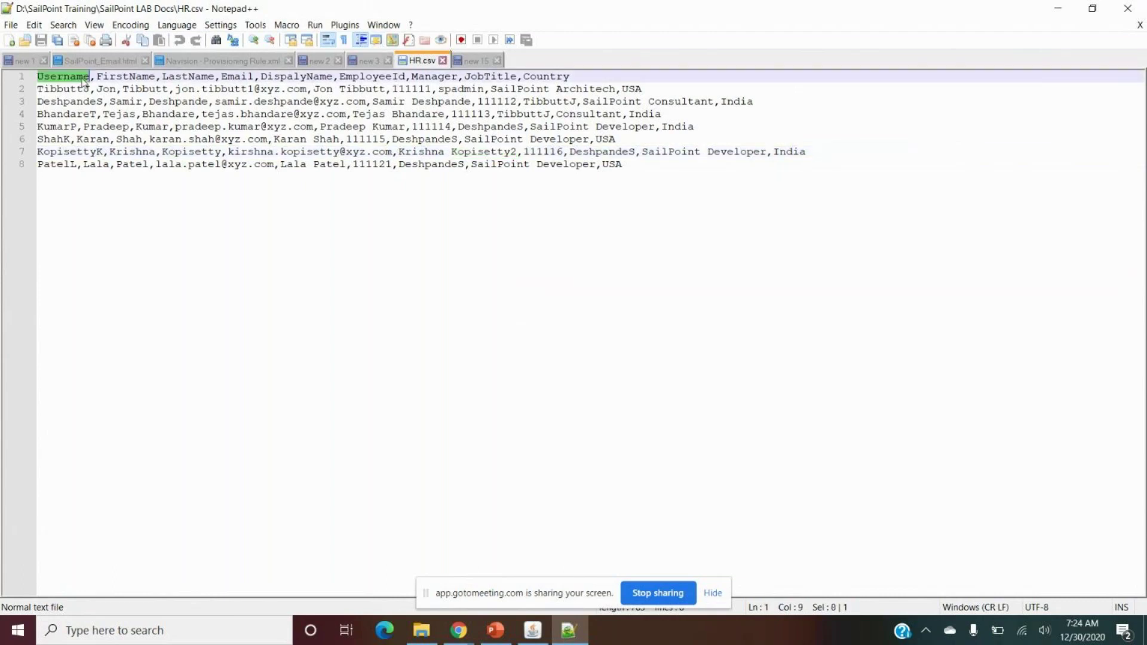
{"action": "double_click", "coordinate": [113, 76]}
{"action": "double_click", "coordinate": [191, 77]}
{"action": "double_click", "coordinate": [239, 77]}
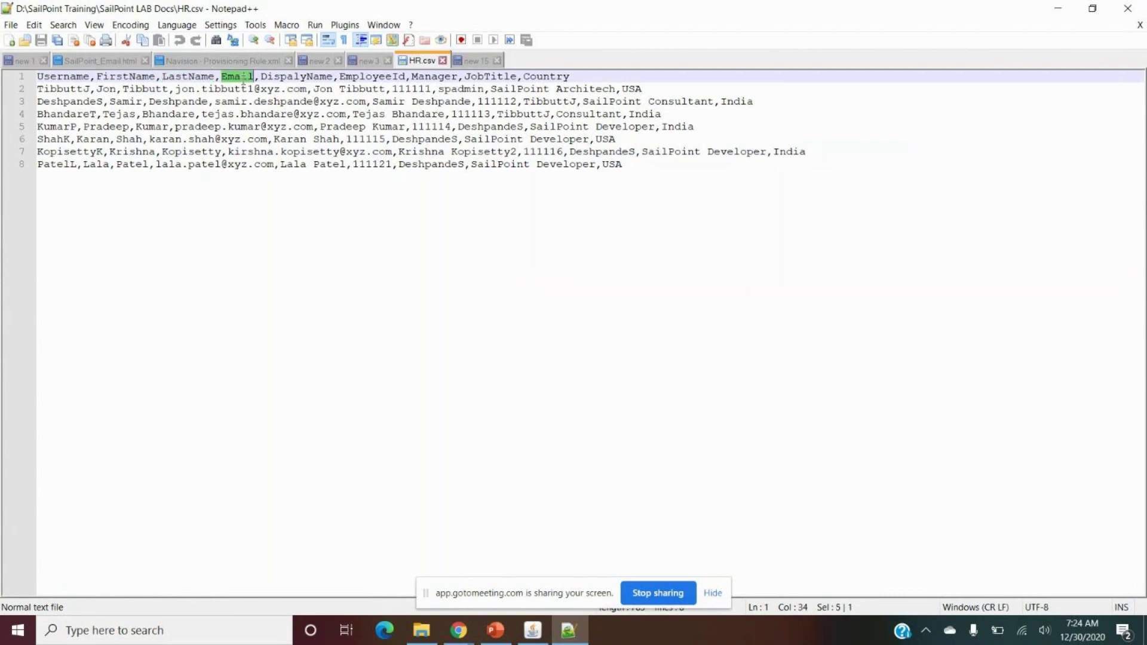
{"action": "double_click", "coordinate": [296, 77]}
{"action": "left_click", "coordinate": [367, 77]}
{"action": "double_click", "coordinate": [367, 77]}
{"action": "double_click", "coordinate": [435, 77]}
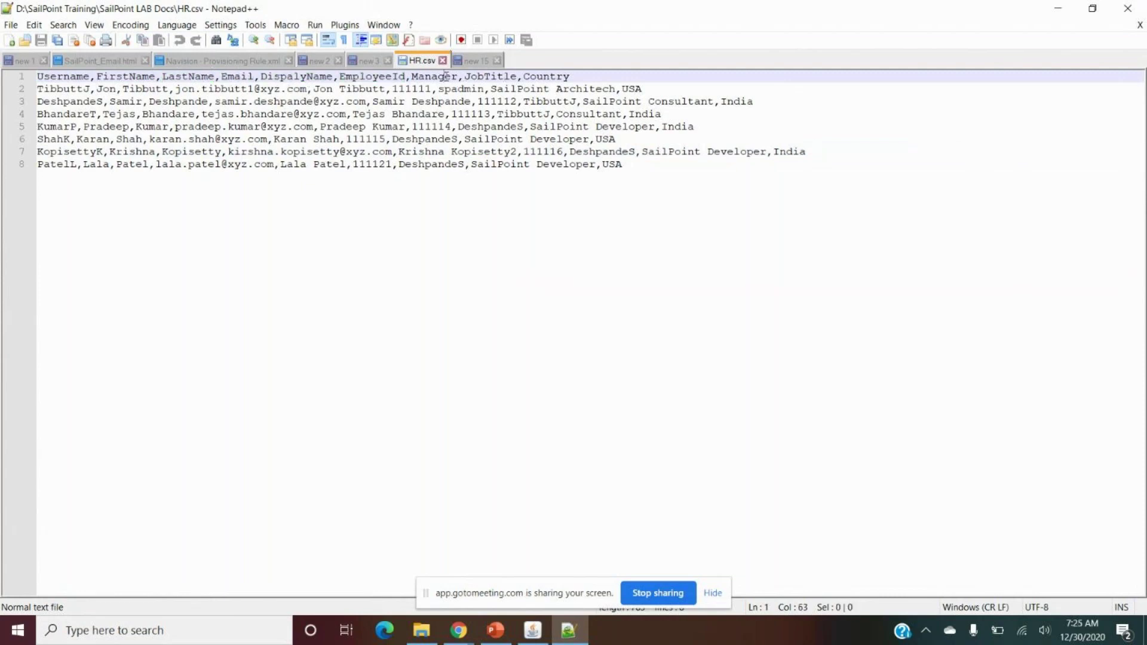
{"action": "double_click", "coordinate": [484, 77]}
{"action": "double_click", "coordinate": [548, 77]}
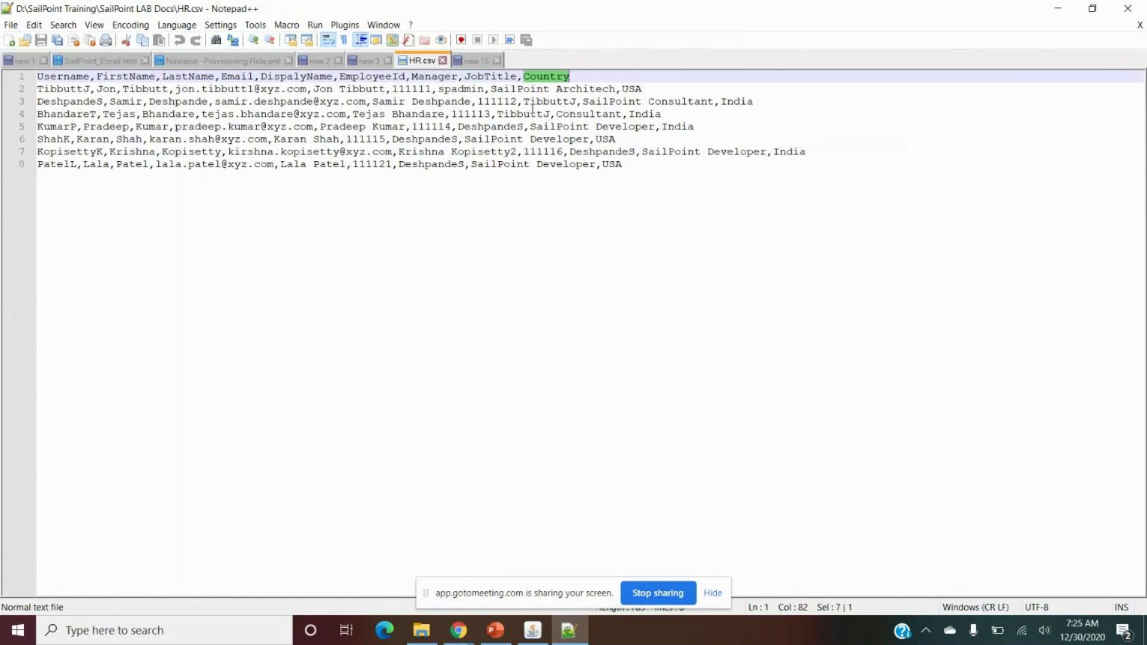
Examine the full set of employee records in HR.csv and compare it with the header row.
{"action": "left_click_drag", "start_coordinate": [666, 168], "coordinate": [24, 76]}
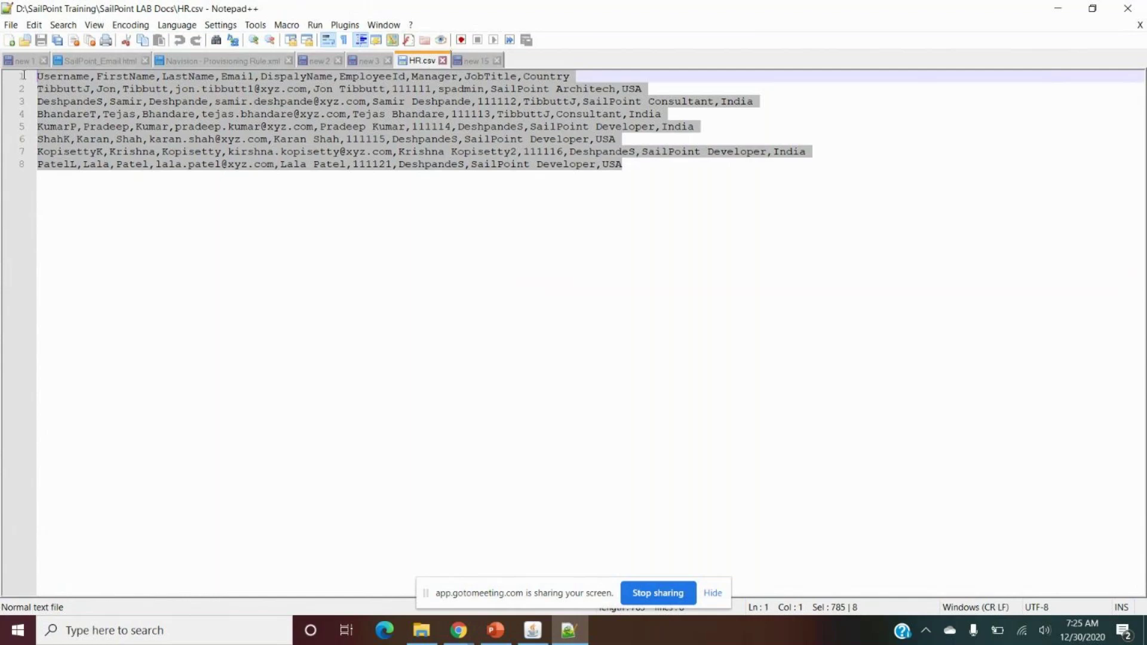
{"action": "left_click_drag", "start_coordinate": [118, 90], "coordinate": [126, 93]}
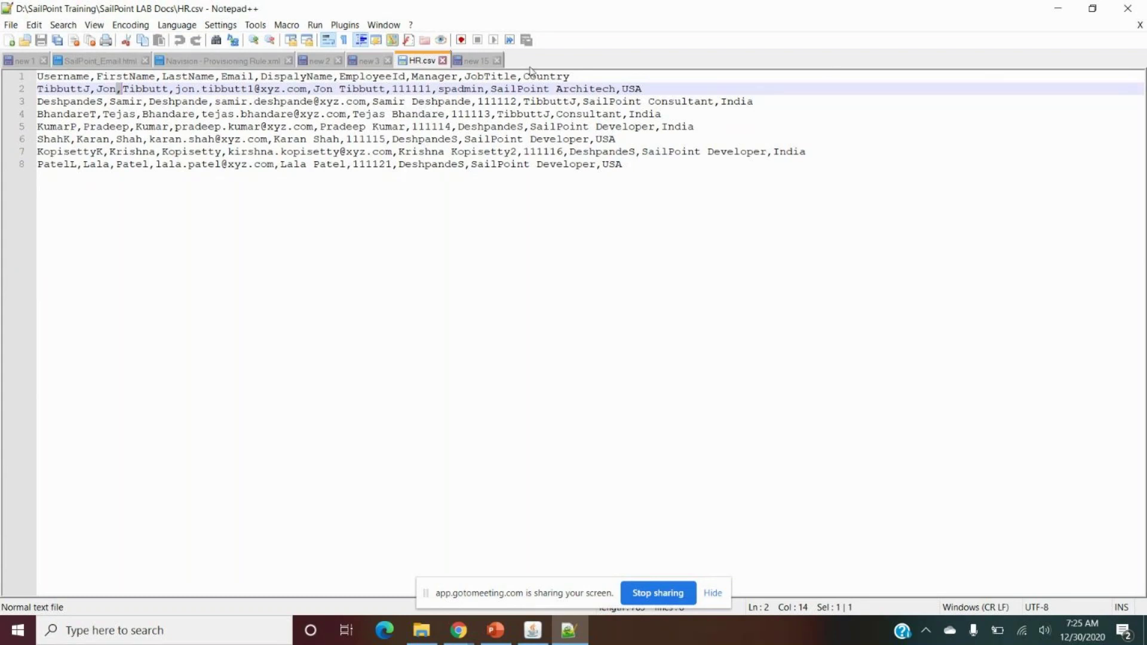
{"action": "left_click", "coordinate": [633, 168]}
{"action": "left_click", "coordinate": [399, 88], "text": "shift"}
{"action": "key", "text": "ctrl+shift+Home"}
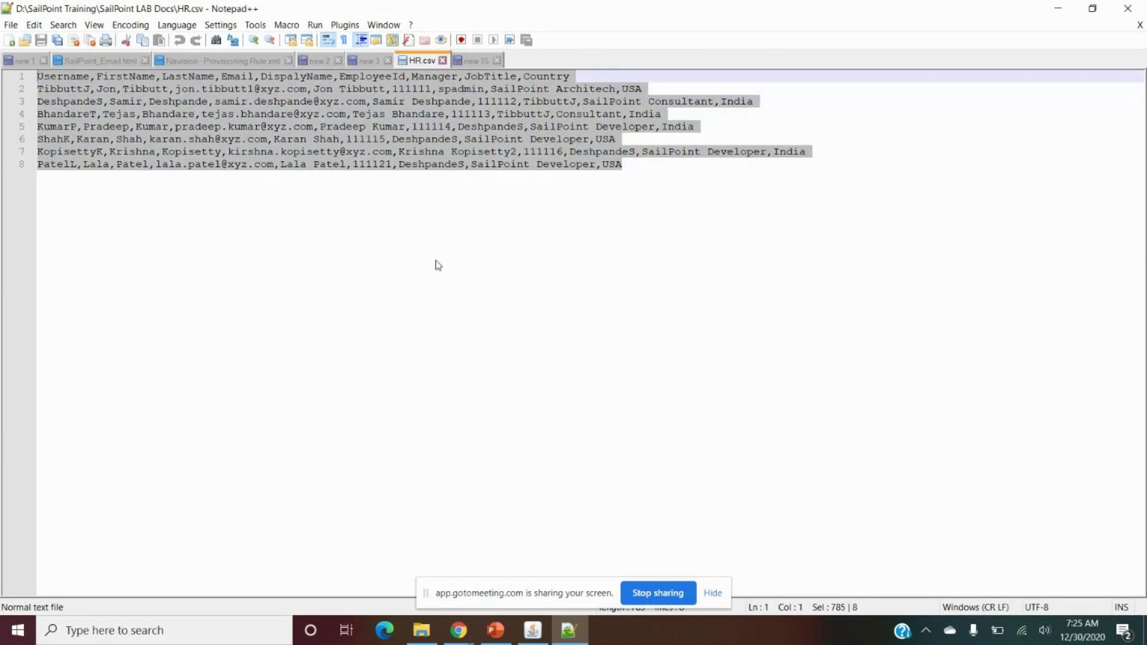
{"action": "key", "text": "ctrl+End"}
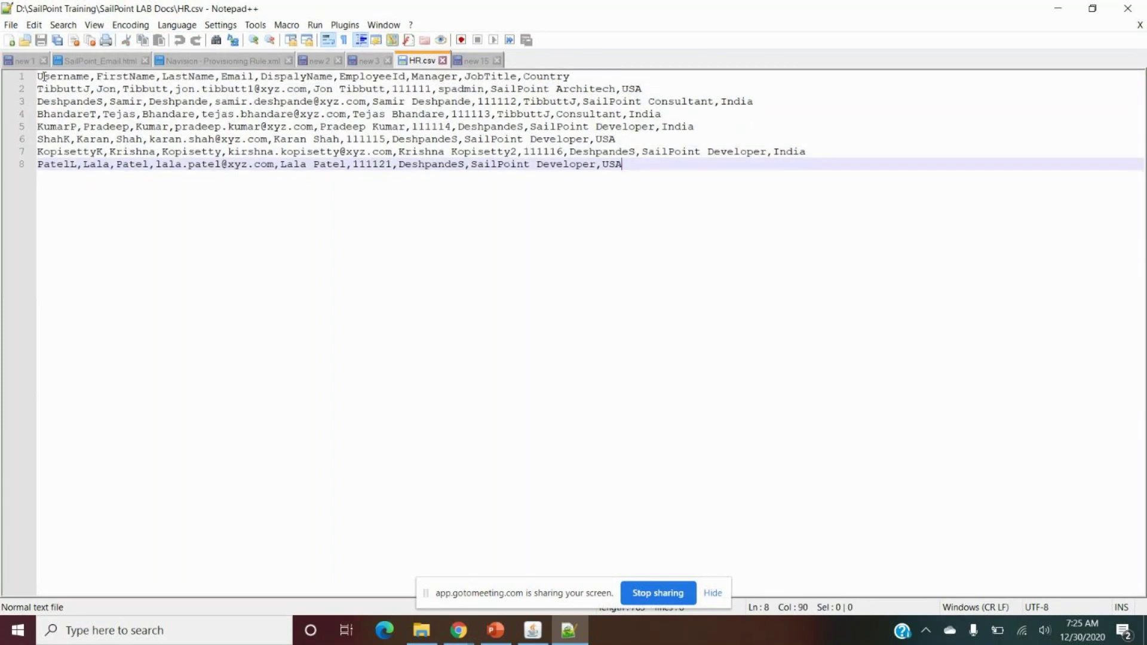
{"action": "left_click_drag", "start_coordinate": [38, 76], "coordinate": [572, 76]}
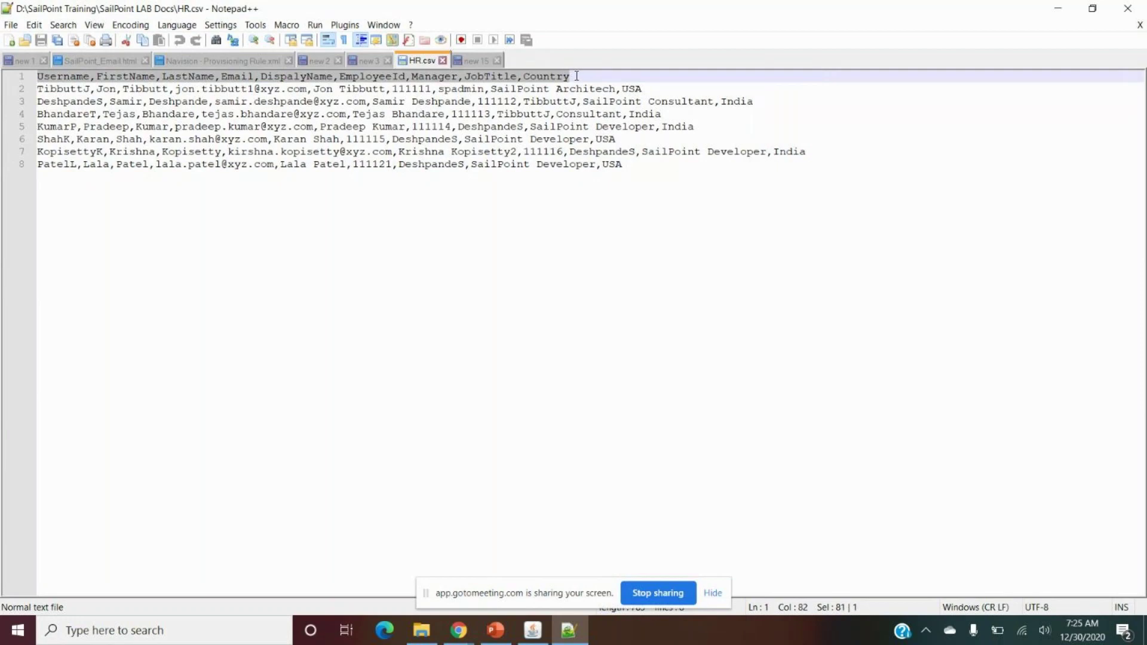
{"action": "left_click", "coordinate": [529, 296]}
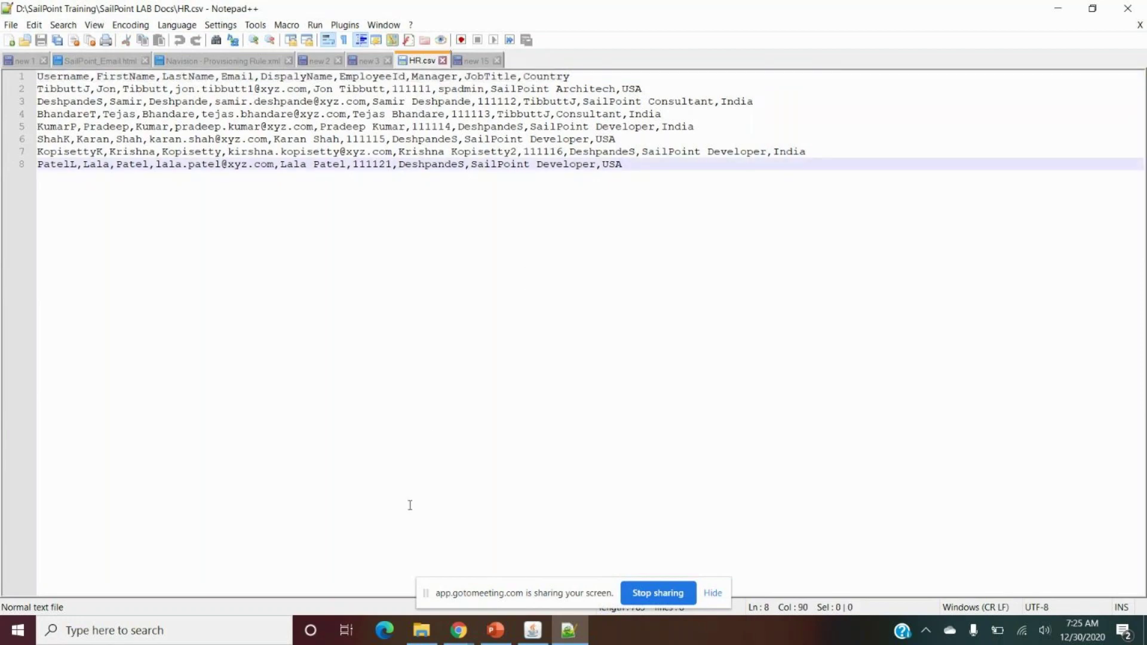
Switch to SailPoint IdentityIQ in Chrome, open the Application Definition page and read its notice about authoritative applications.
{"action": "left_click", "coordinate": [458, 630]}
{"action": "left_click", "coordinate": [447, 602]}
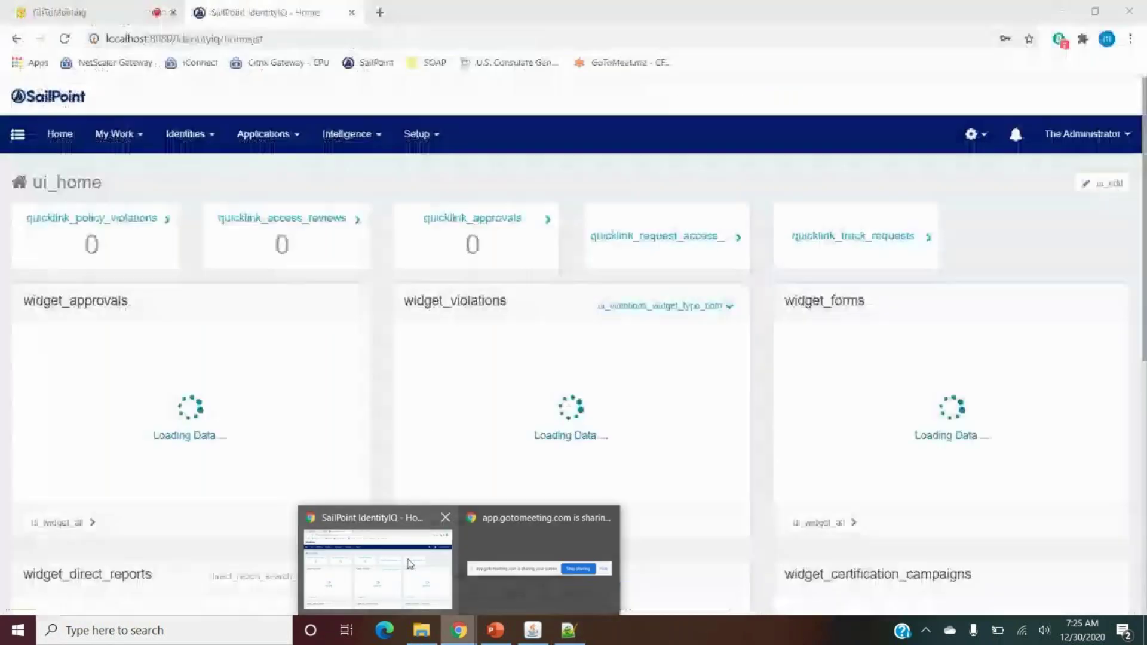
{"action": "left_click", "coordinate": [283, 141]}
{"action": "left_click", "coordinate": [282, 170]}
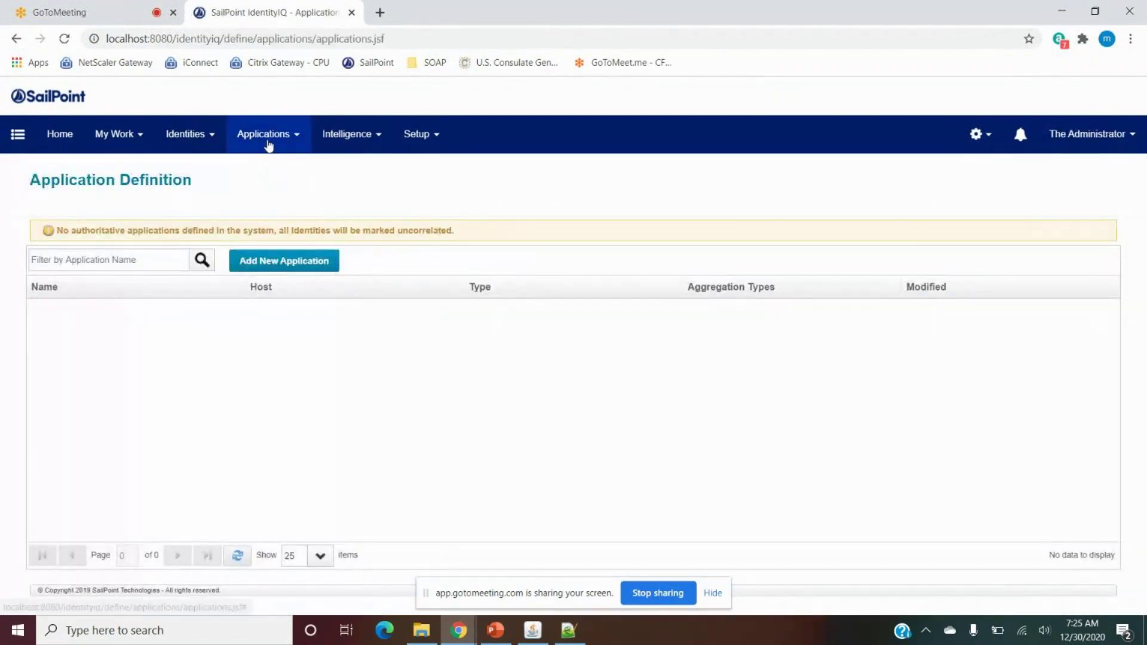
{"action": "left_click", "coordinate": [267, 147]}
{"action": "left_click", "coordinate": [270, 174]}
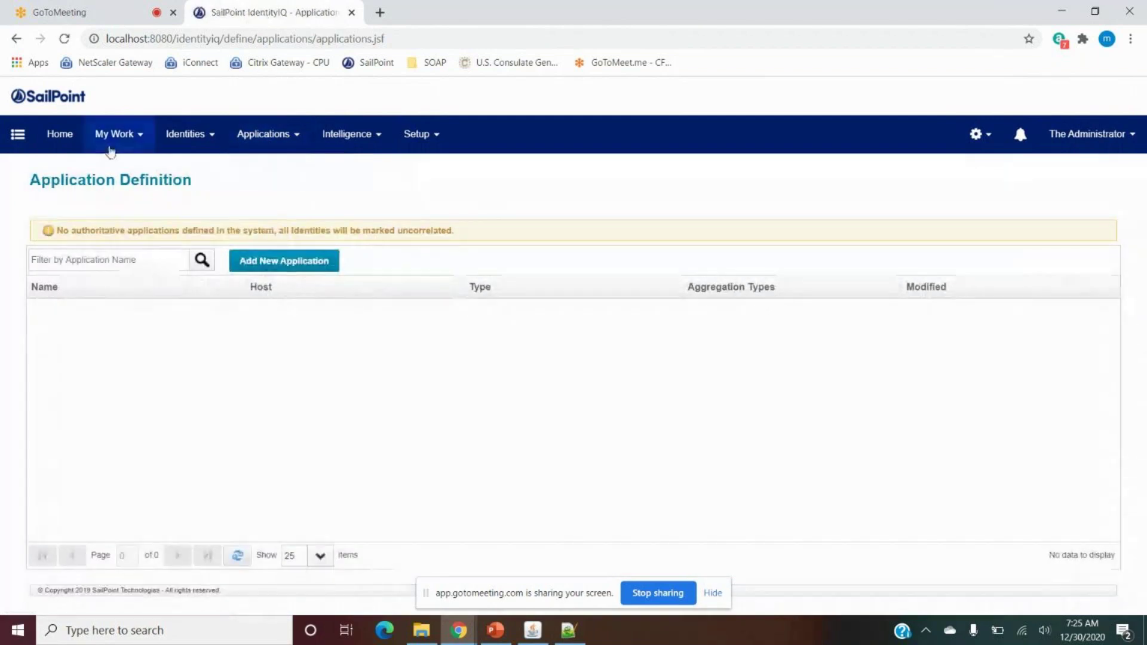
{"action": "left_click_drag", "start_coordinate": [63, 231], "coordinate": [464, 229]}
{"action": "left_click", "coordinate": [464, 229]}
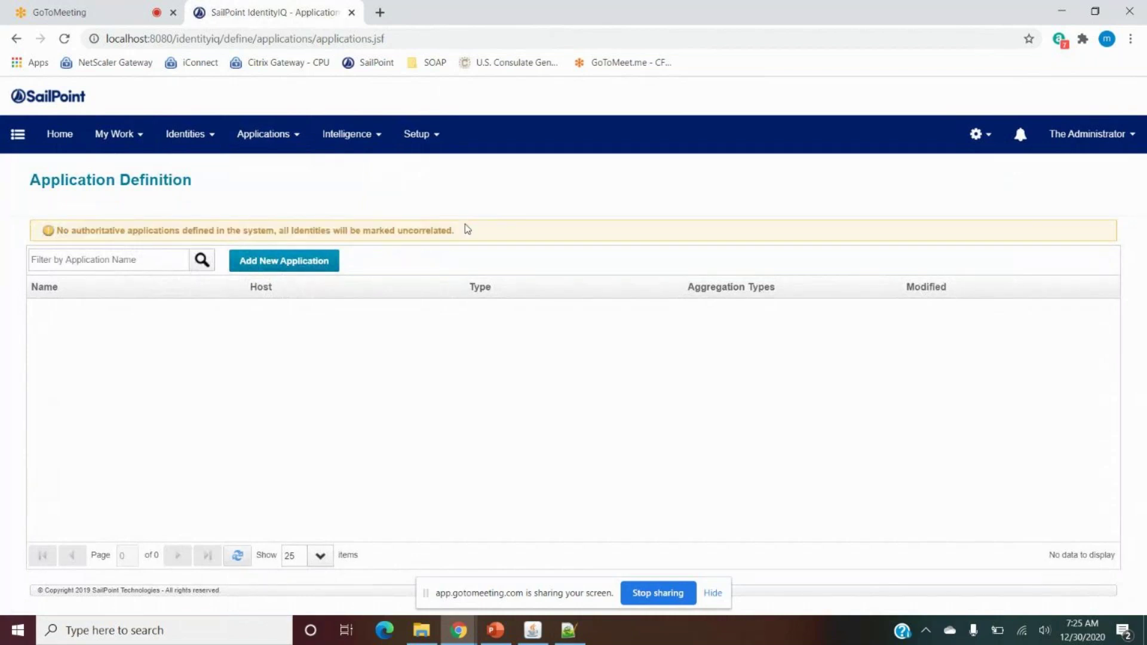
{"action": "left_click_drag", "start_coordinate": [72, 233], "coordinate": [197, 233]}
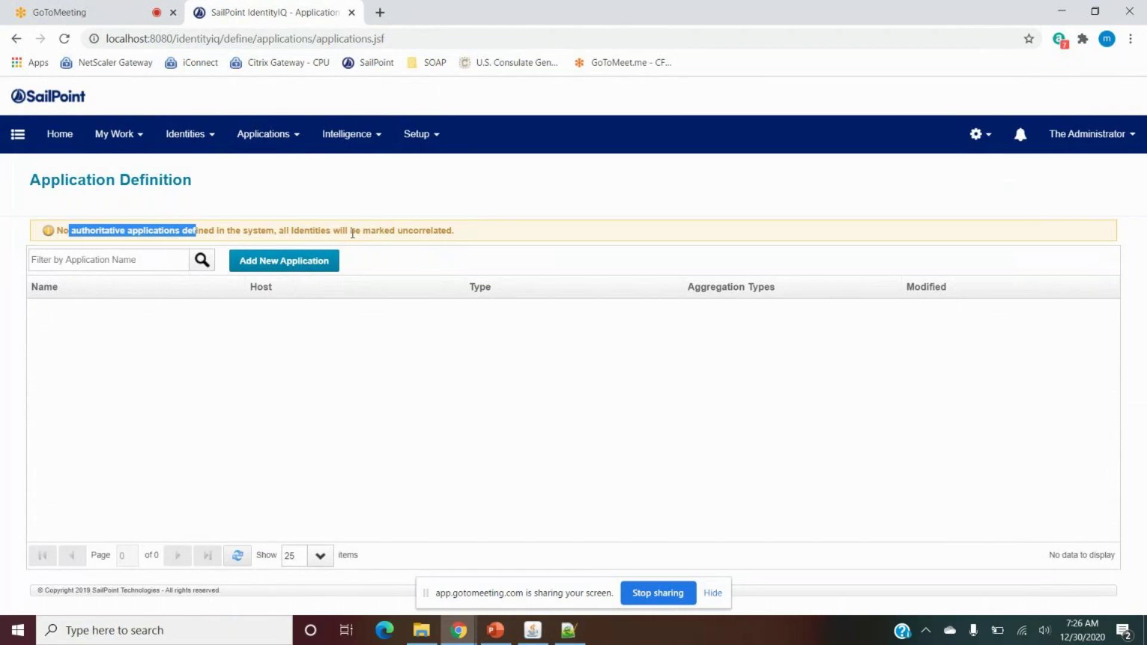
{"action": "double_click", "coordinate": [431, 232]}
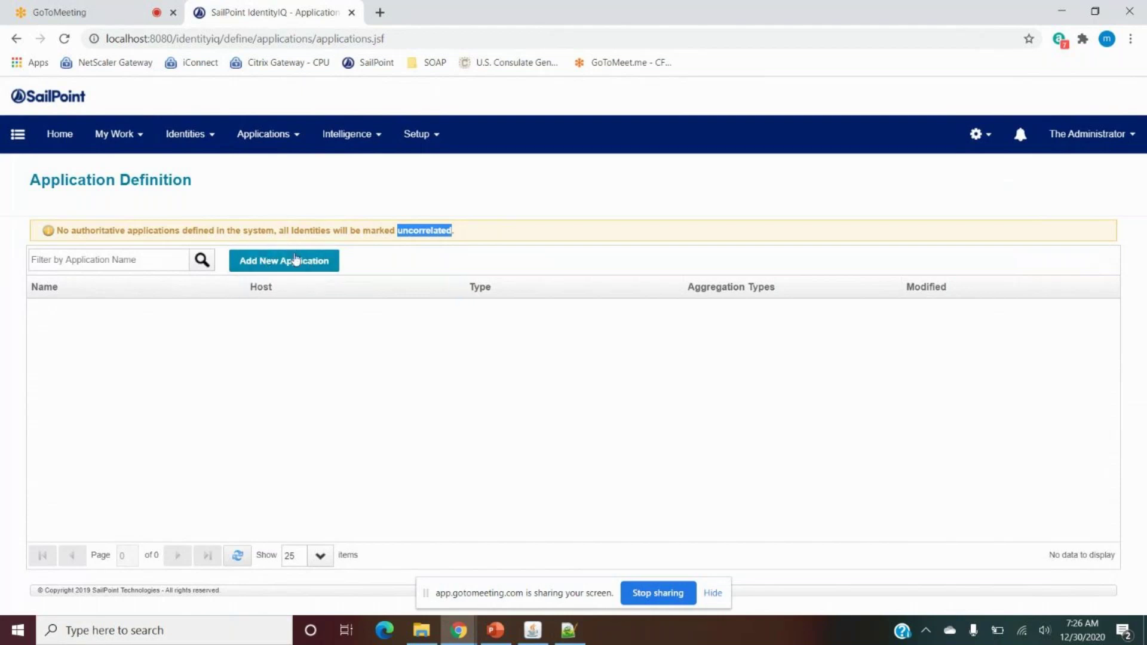
Start a new application definition and name it HR System.
{"action": "left_click", "coordinate": [278, 266]}
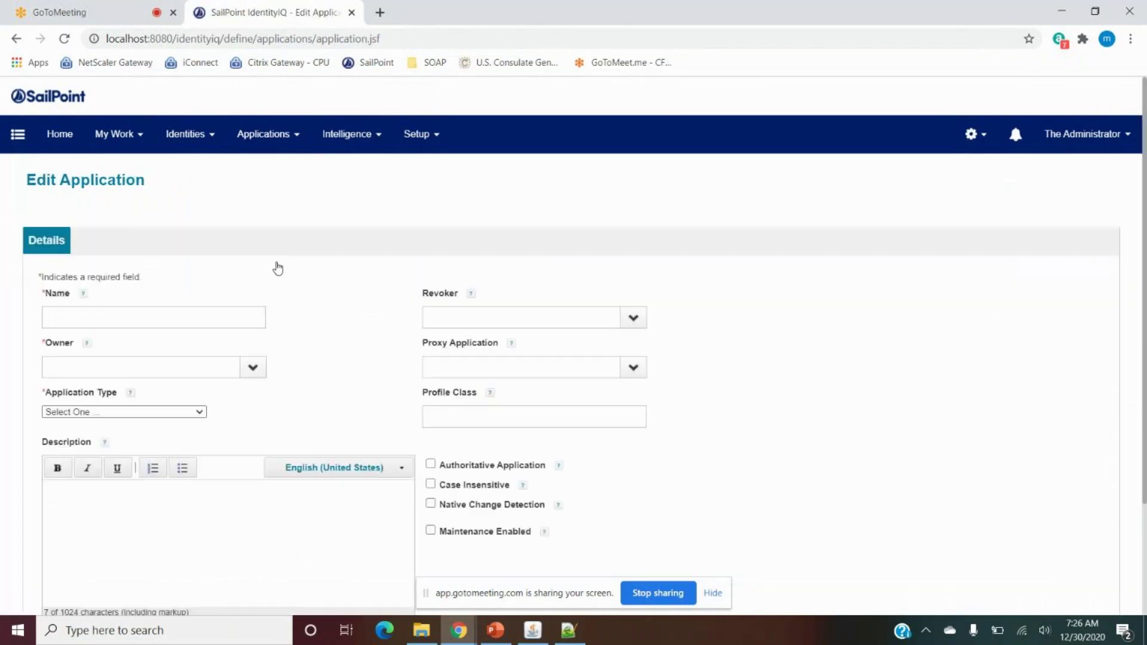
{"action": "left_click", "coordinate": [137, 317]}
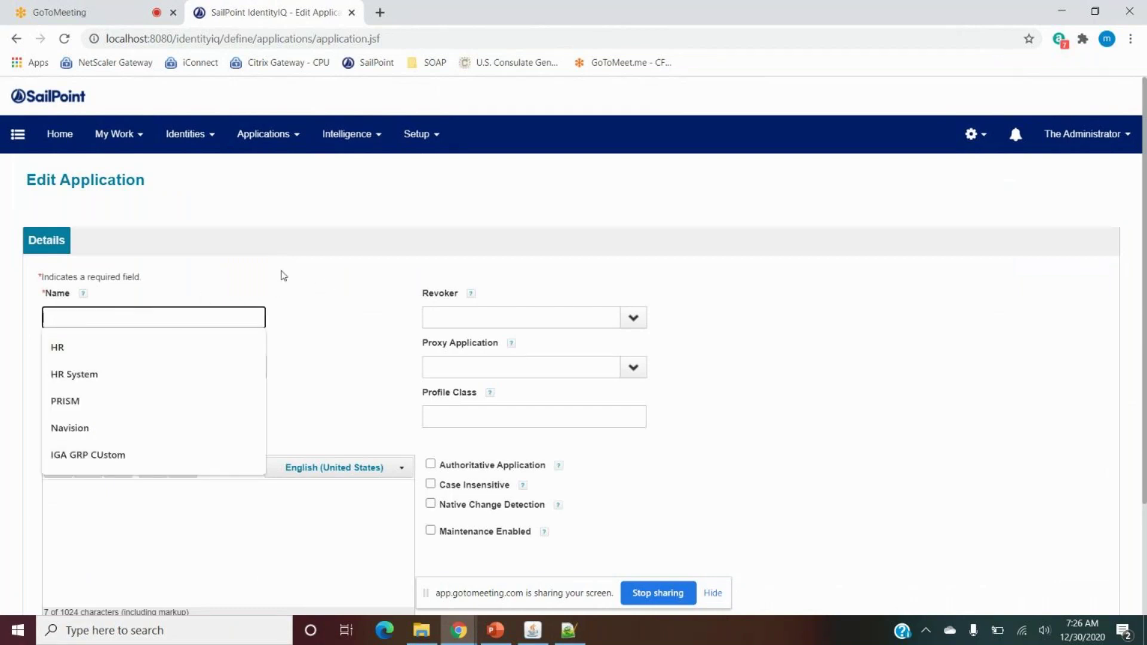
{"action": "left_click", "coordinate": [108, 374]}
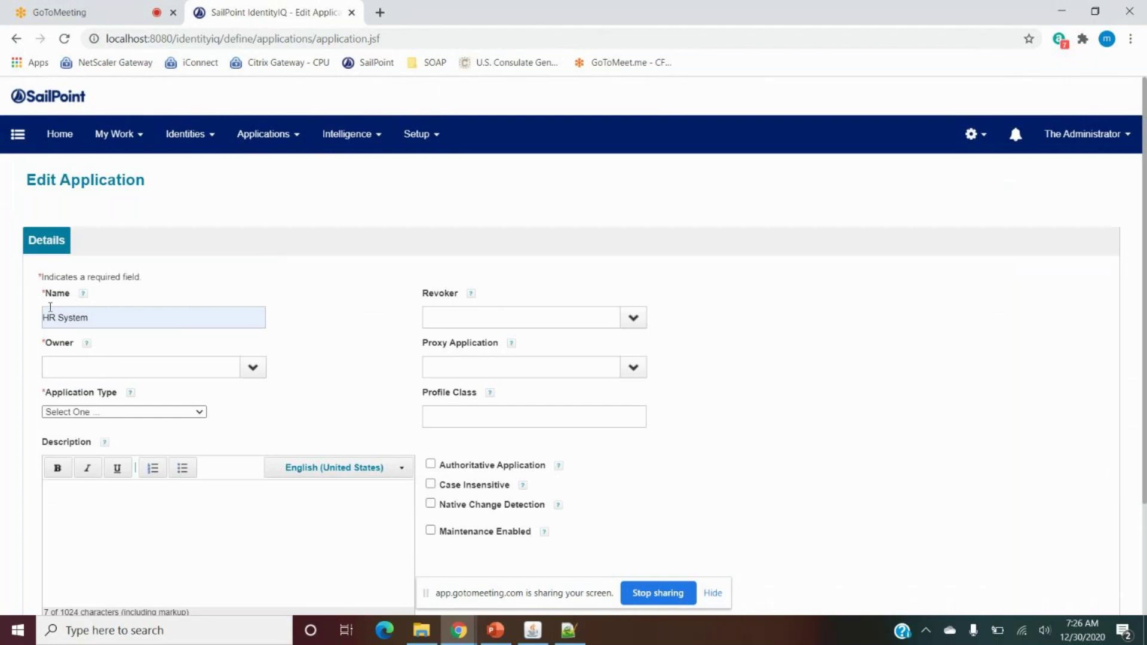
{"action": "left_click", "coordinate": [101, 315]}
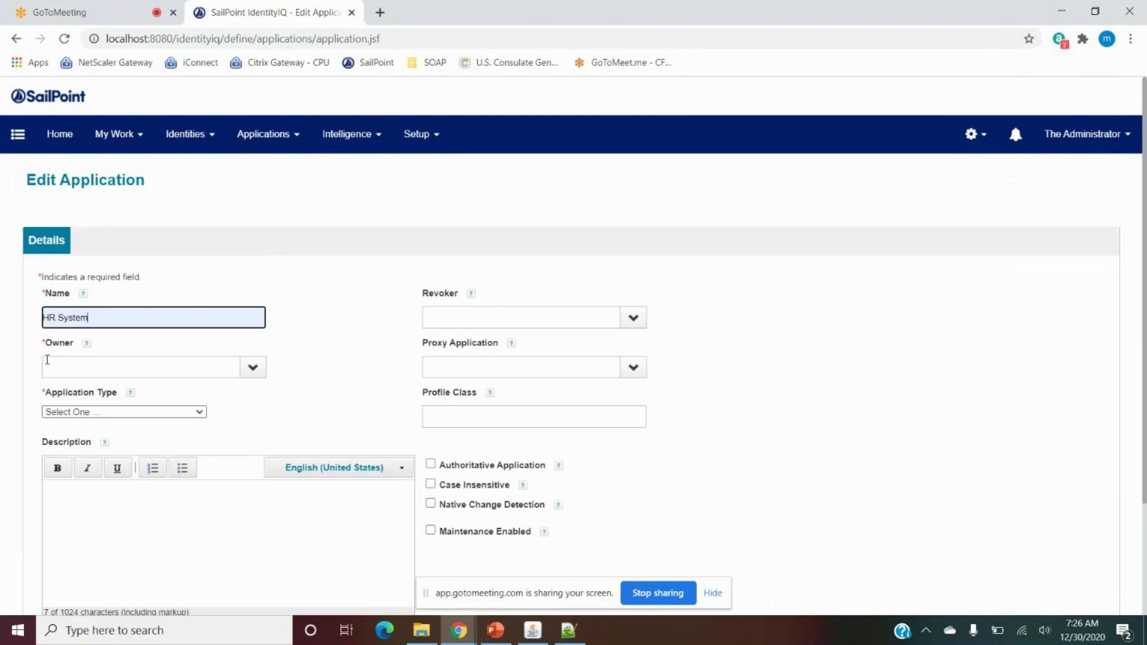
Set The Administrator as the owner of the HR System application.
{"action": "left_click_drag", "start_coordinate": [46, 344], "coordinate": [122, 345]}
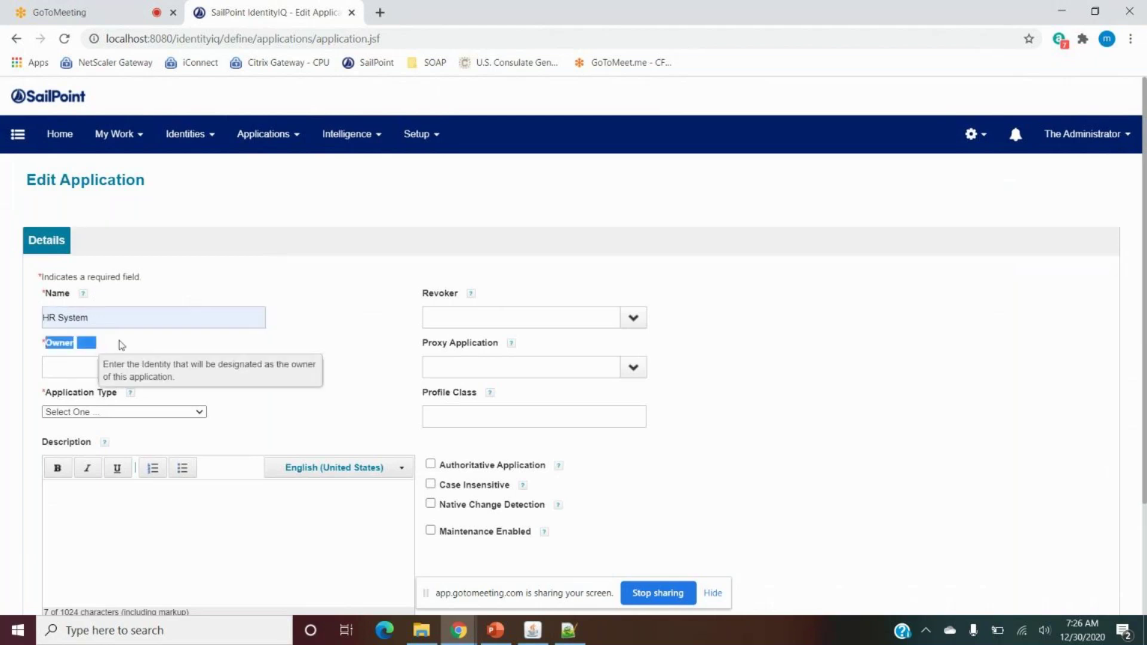
{"action": "left_click", "coordinate": [179, 341]}
{"action": "left_click_drag", "start_coordinate": [44, 342], "coordinate": [77, 343]}
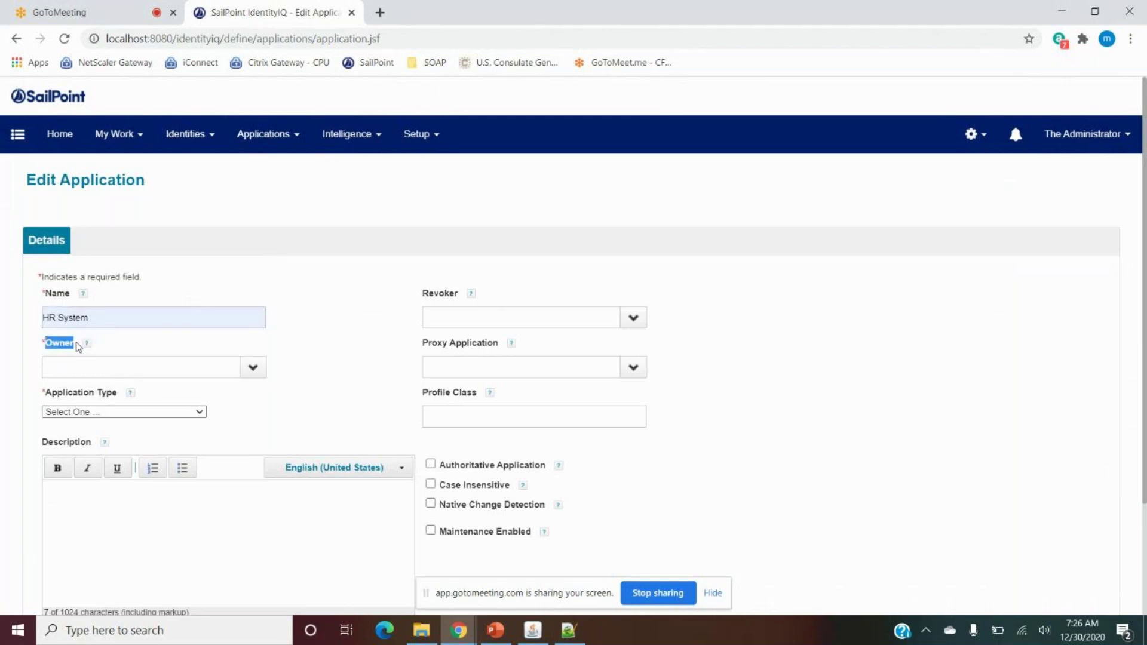
{"action": "left_click", "coordinate": [252, 369]}
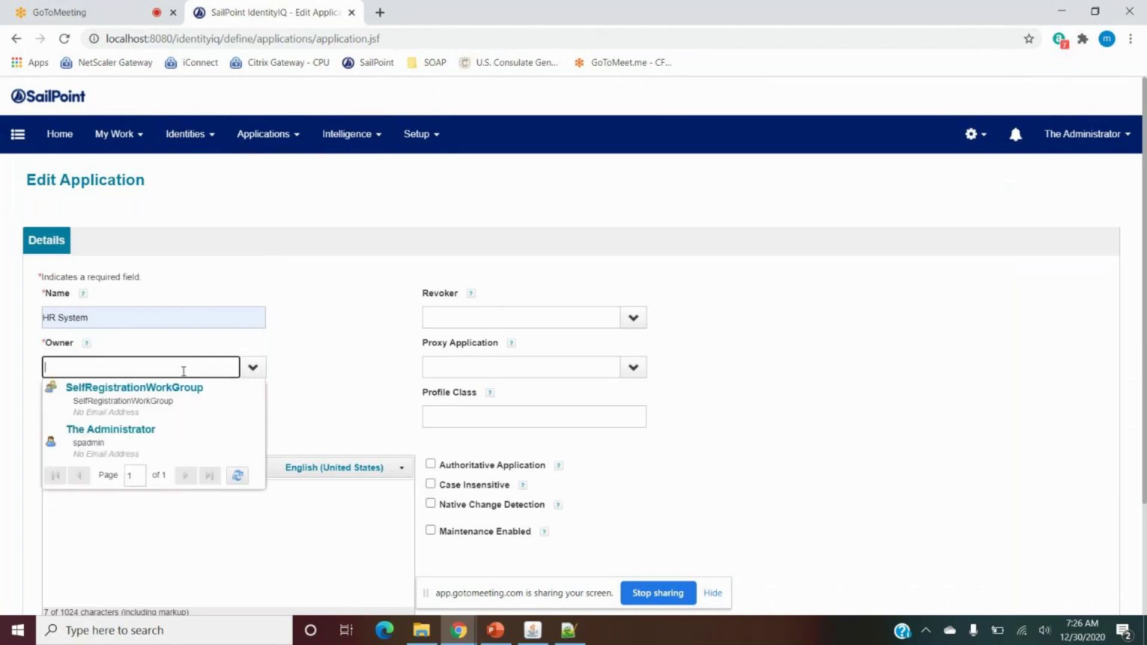
{"action": "left_click", "coordinate": [135, 435]}
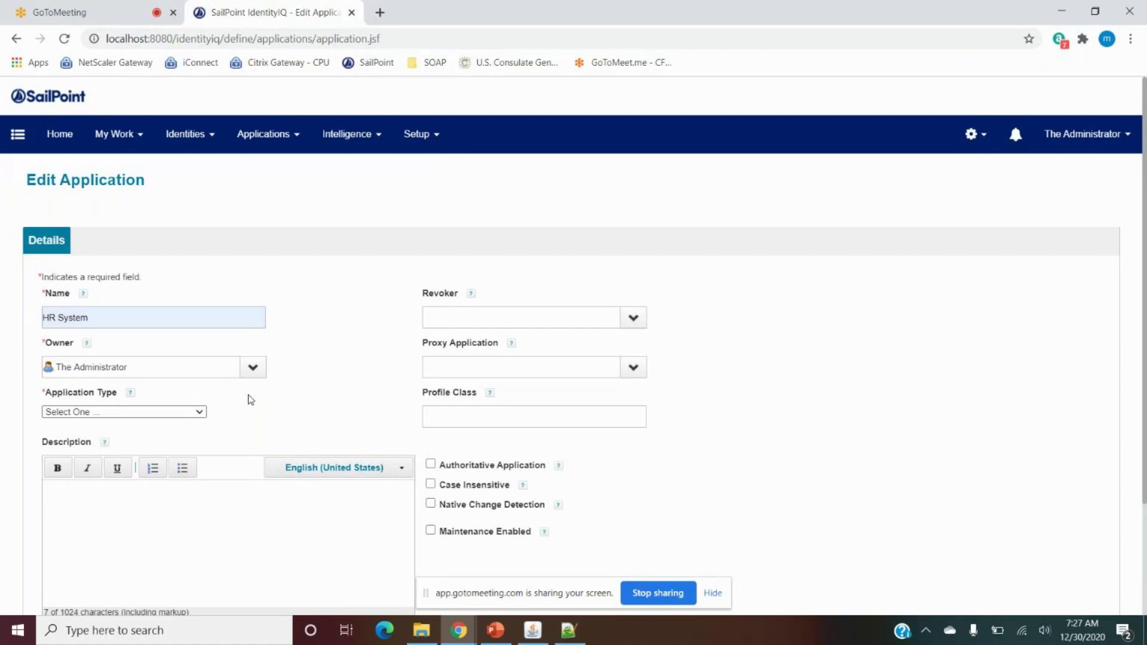
Look through the full list of application types available for the HR System application.
{"action": "left_click", "coordinate": [148, 417]}
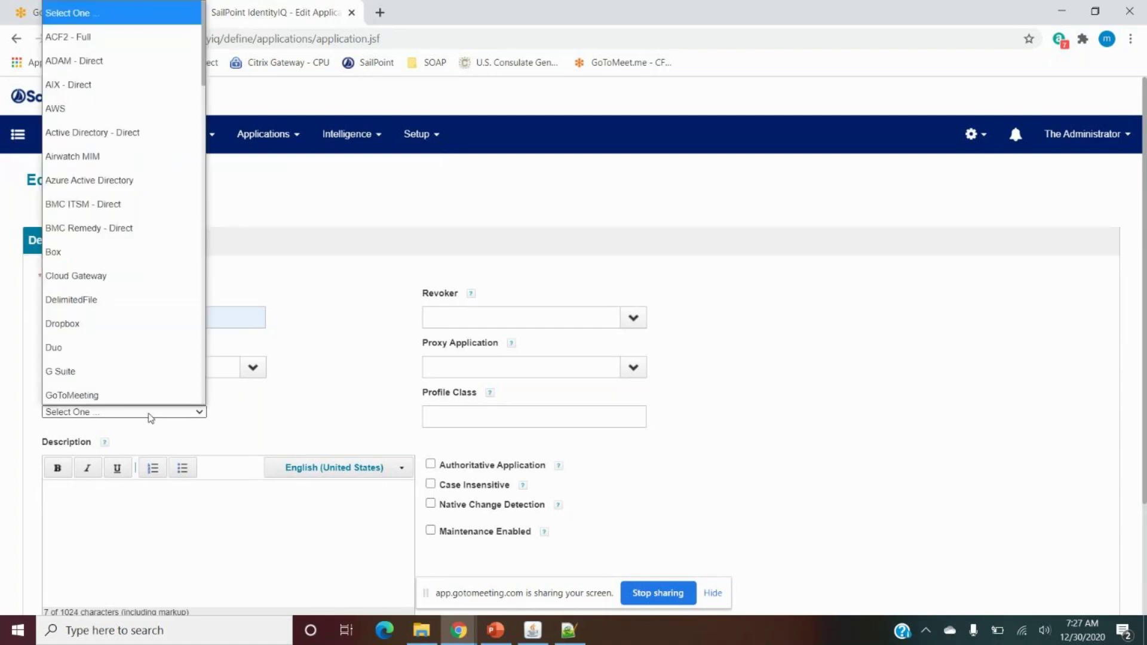
{"action": "left_click", "coordinate": [284, 416]}
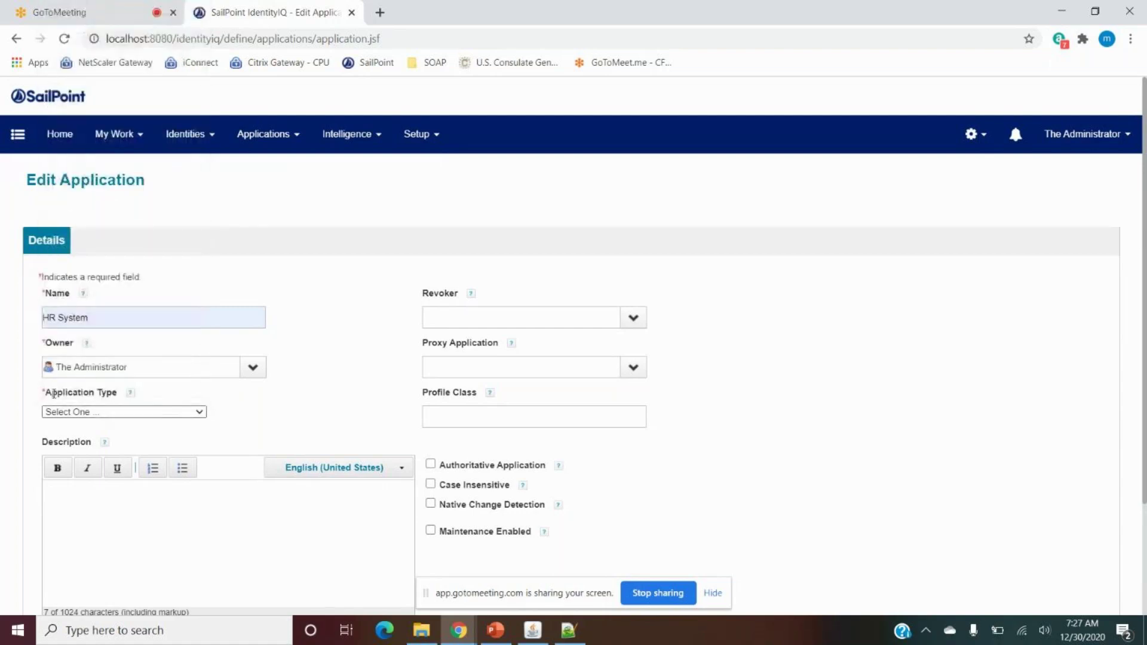
{"action": "left_click_drag", "start_coordinate": [50, 392], "coordinate": [119, 393]}
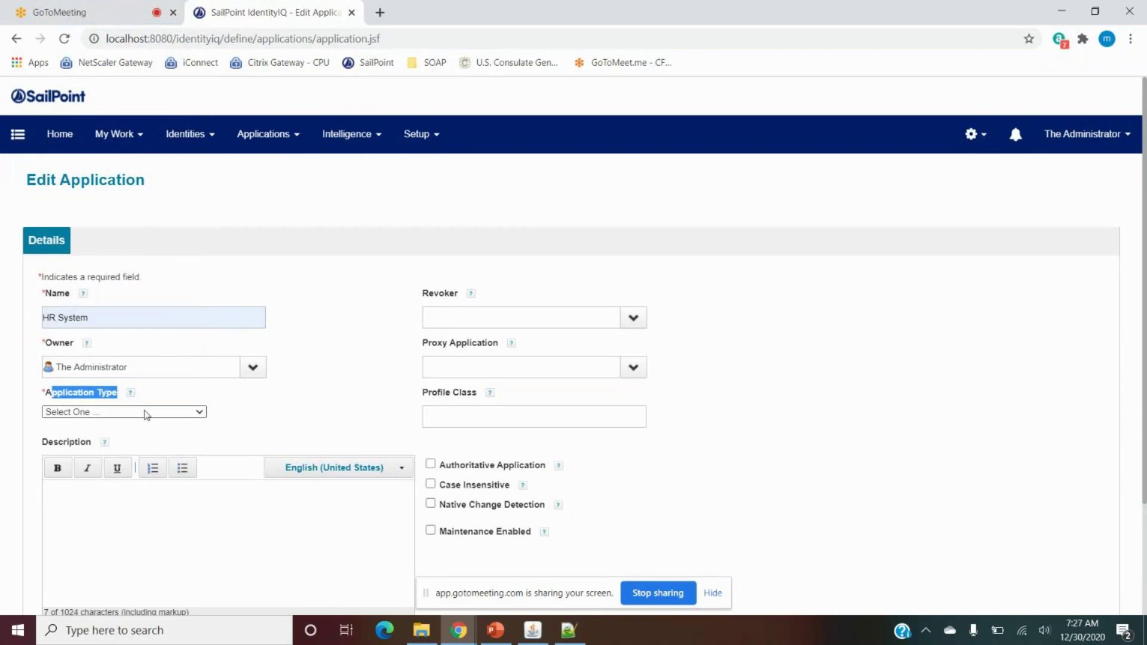
{"action": "left_click", "coordinate": [148, 412]}
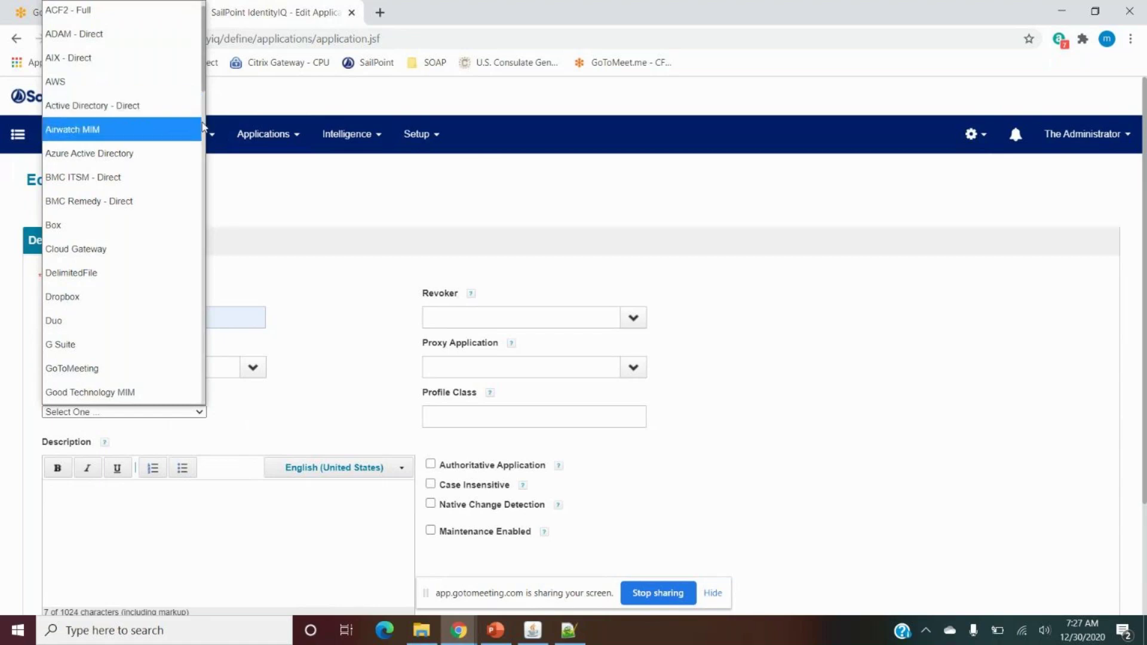
{"action": "scroll", "coordinate": [206, 89], "scroll_direction": "down", "scroll_amount": 2}
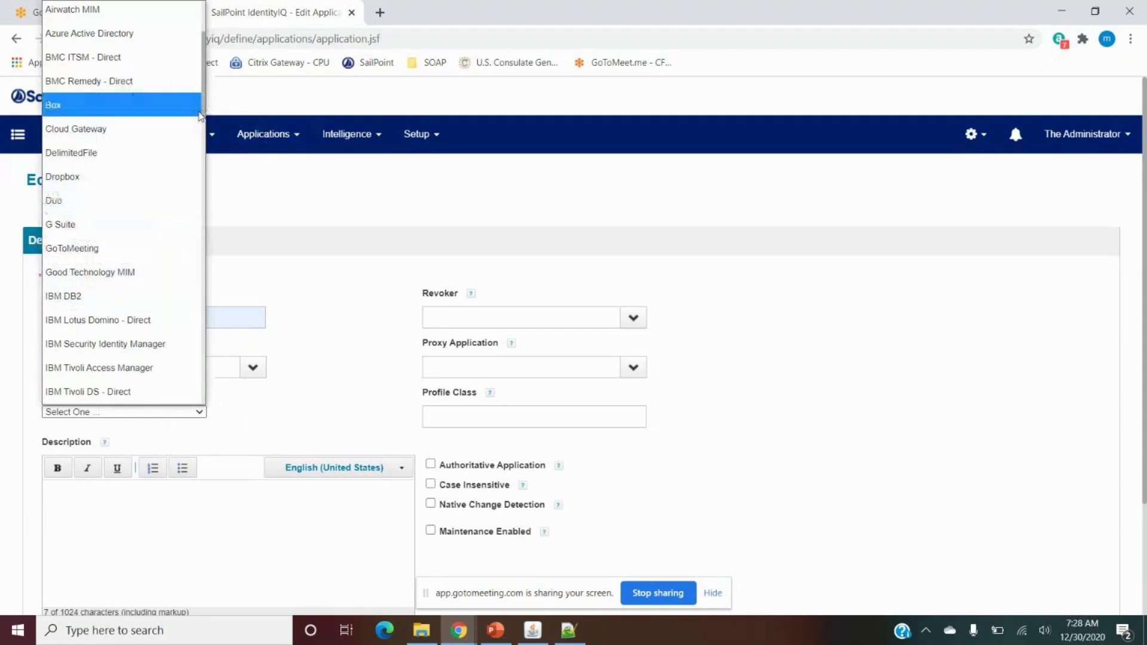
{"action": "left_click_drag", "start_coordinate": [204, 105], "coordinate": [205, 166]}
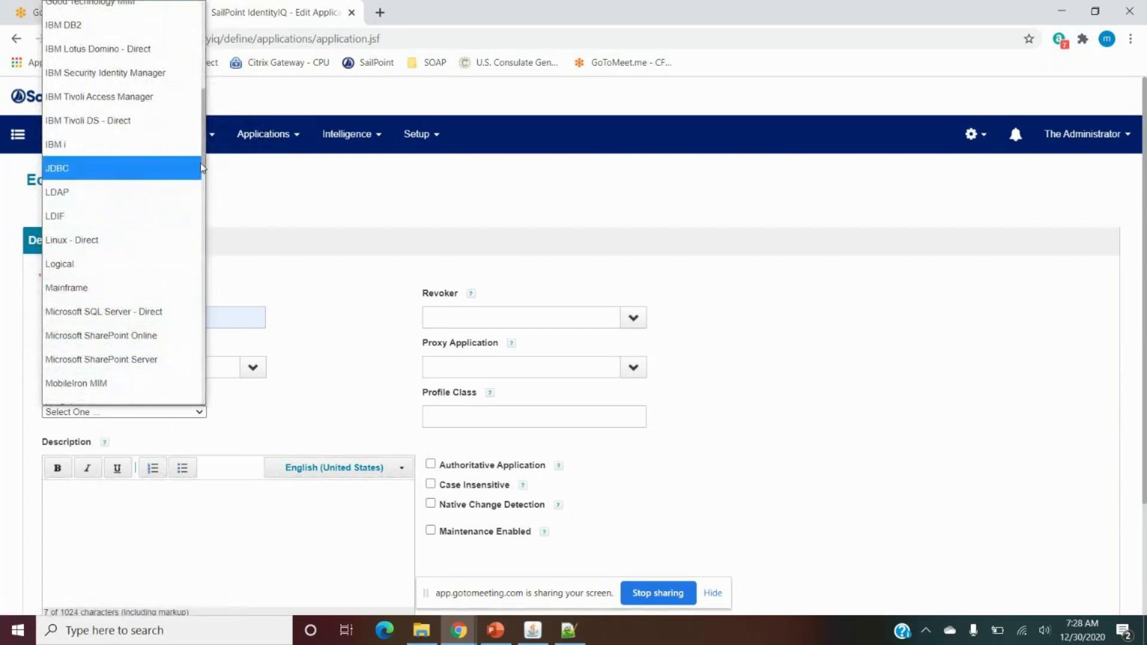
{"action": "left_click_drag", "start_coordinate": [202, 171], "coordinate": [200, 239]}
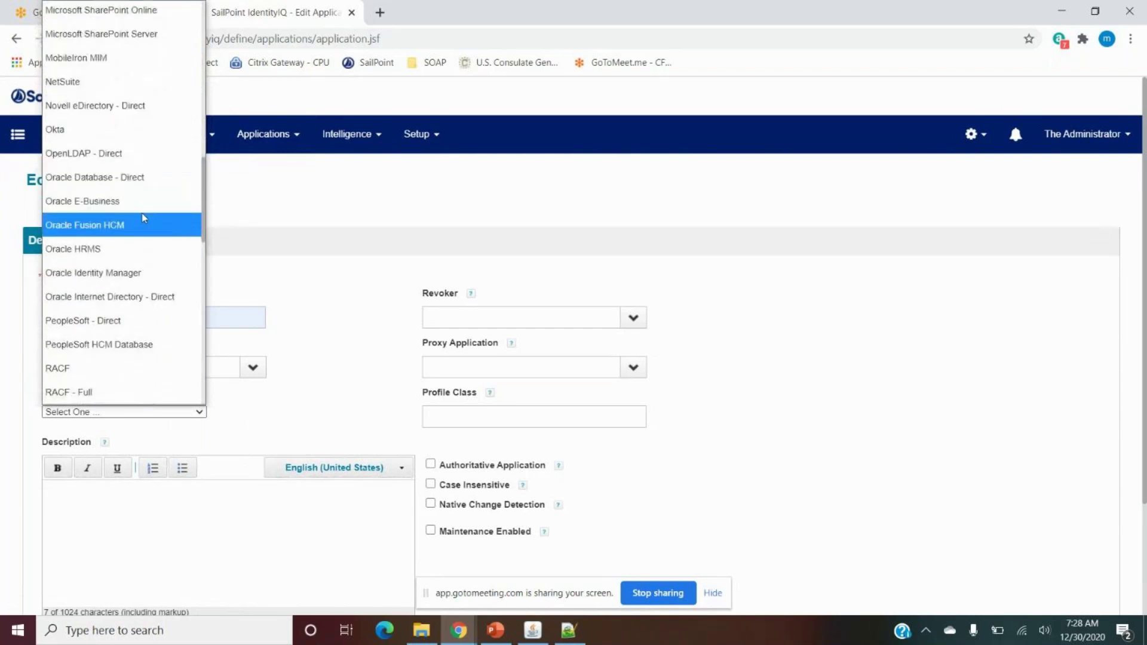
{"action": "scroll", "coordinate": [156, 311], "scroll_direction": "down", "scroll_amount": 12}
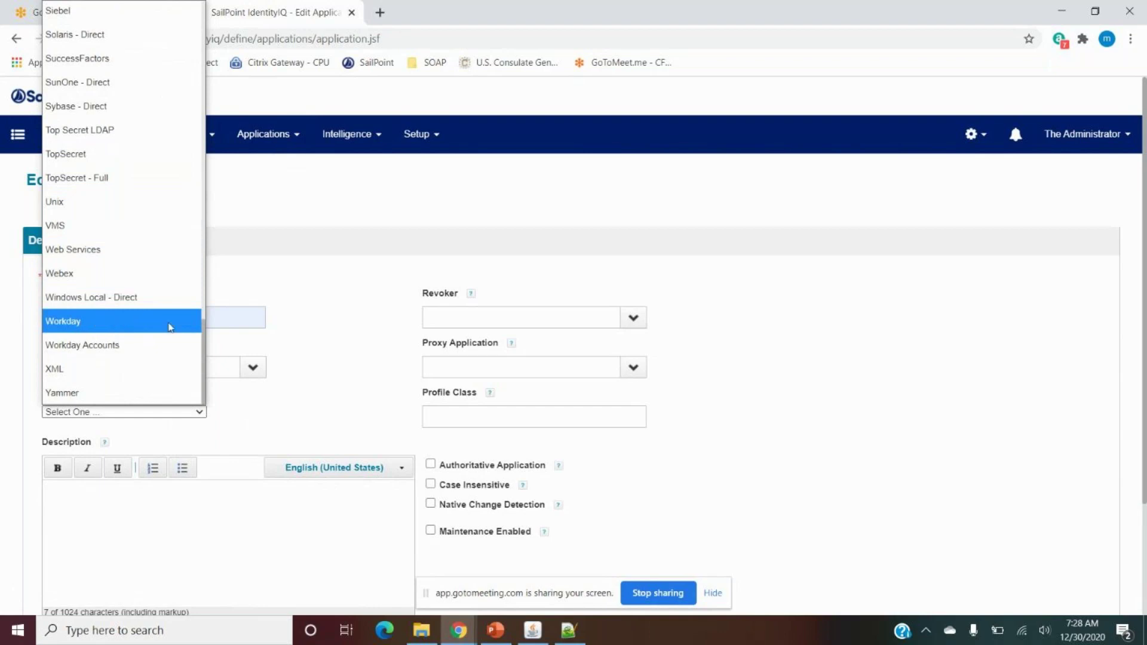
Set the HR System application type to Active Directory - Direct.
{"action": "scroll", "coordinate": [146, 296], "scroll_direction": "up", "scroll_amount": 5}
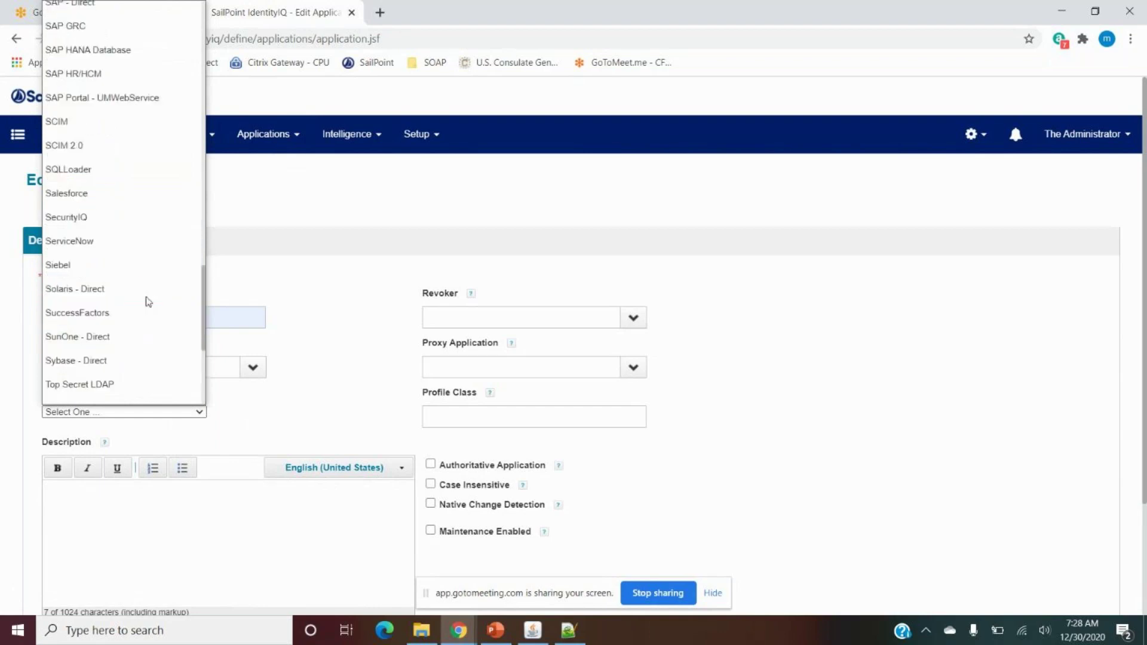
{"action": "scroll", "coordinate": [147, 299], "scroll_direction": "down", "scroll_amount": 4}
{"action": "scroll", "coordinate": [106, 291], "scroll_direction": "up", "scroll_amount": 8}
{"action": "scroll", "coordinate": [107, 290], "scroll_direction": "up", "scroll_amount": 10}
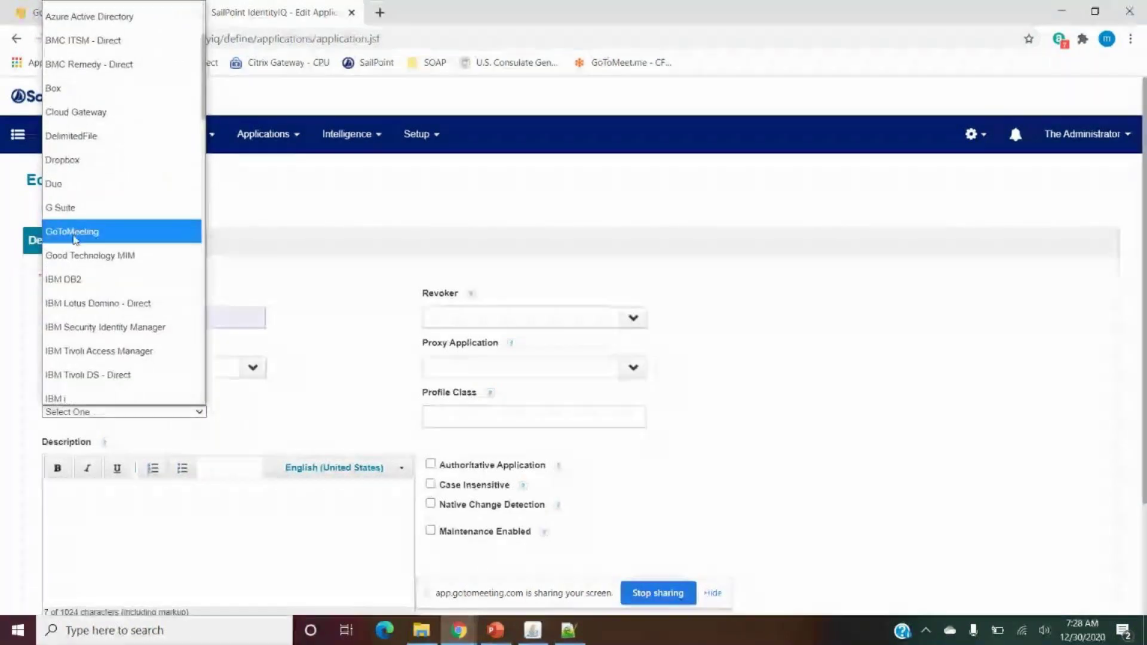
{"action": "scroll", "coordinate": [76, 240], "scroll_direction": "down", "scroll_amount": 3}
{"action": "scroll", "coordinate": [74, 238], "scroll_direction": "down", "scroll_amount": 3}
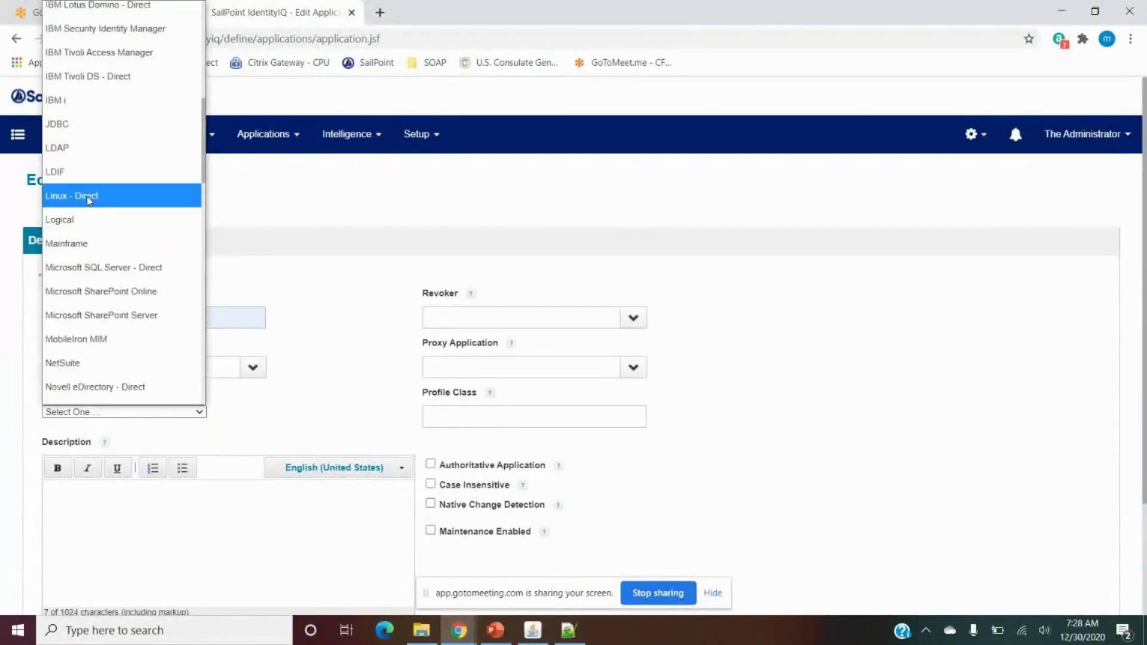
{"action": "scroll", "coordinate": [91, 146], "scroll_direction": "up", "scroll_amount": 9}
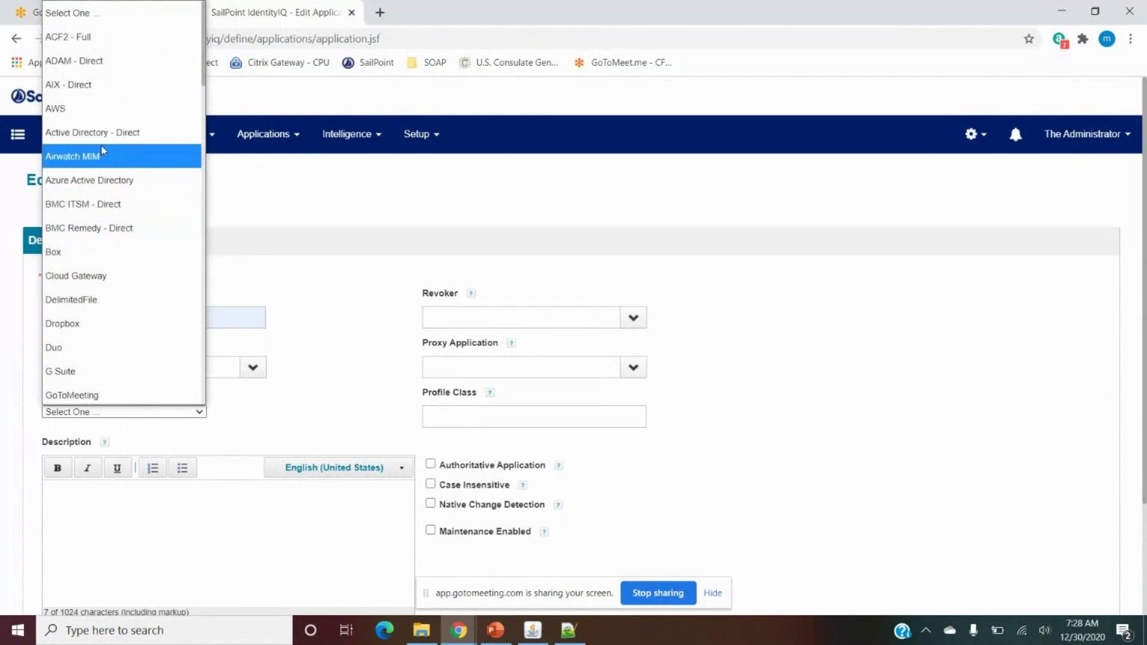
{"action": "left_click", "coordinate": [102, 132]}
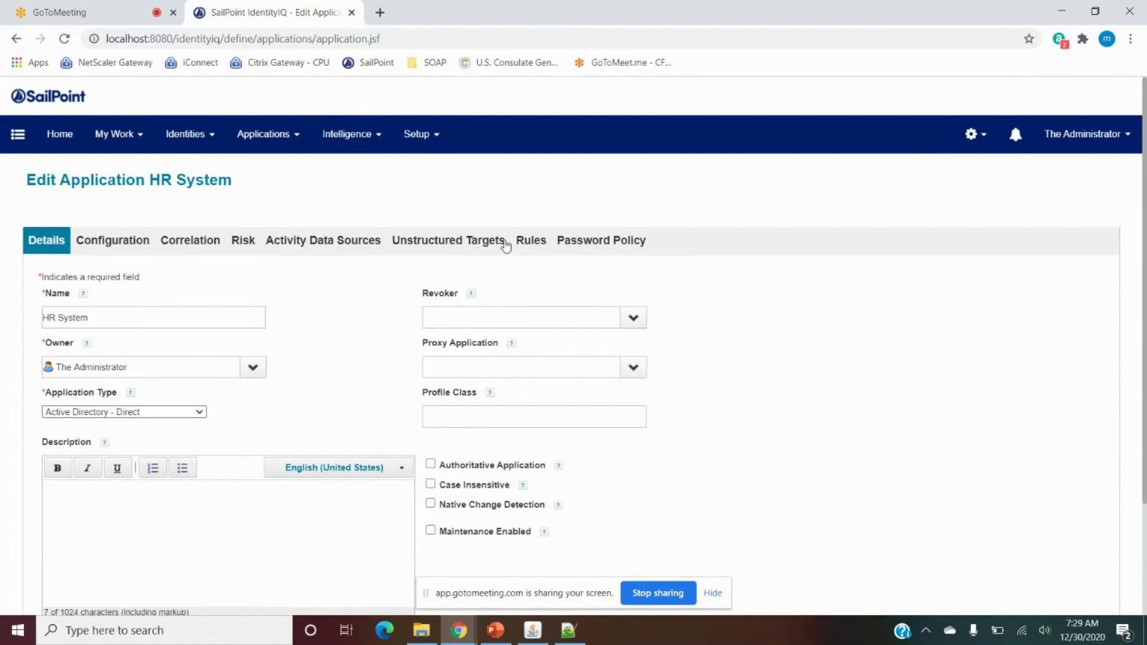
Examine the Active Directory - Direct connection settings for IQService, forest, domain and Exchange configuration.
{"action": "left_click", "coordinate": [102, 250]}
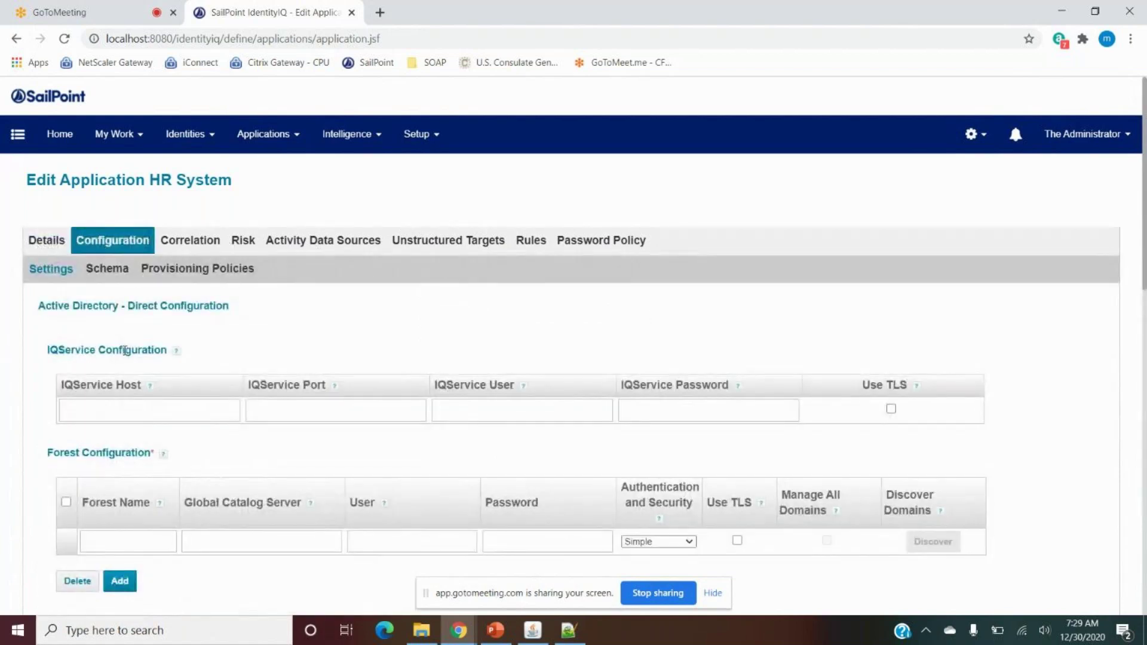
{"action": "scroll", "coordinate": [127, 351], "scroll_direction": "down", "scroll_amount": 1}
{"action": "left_click_drag", "start_coordinate": [38, 231], "coordinate": [239, 239]}
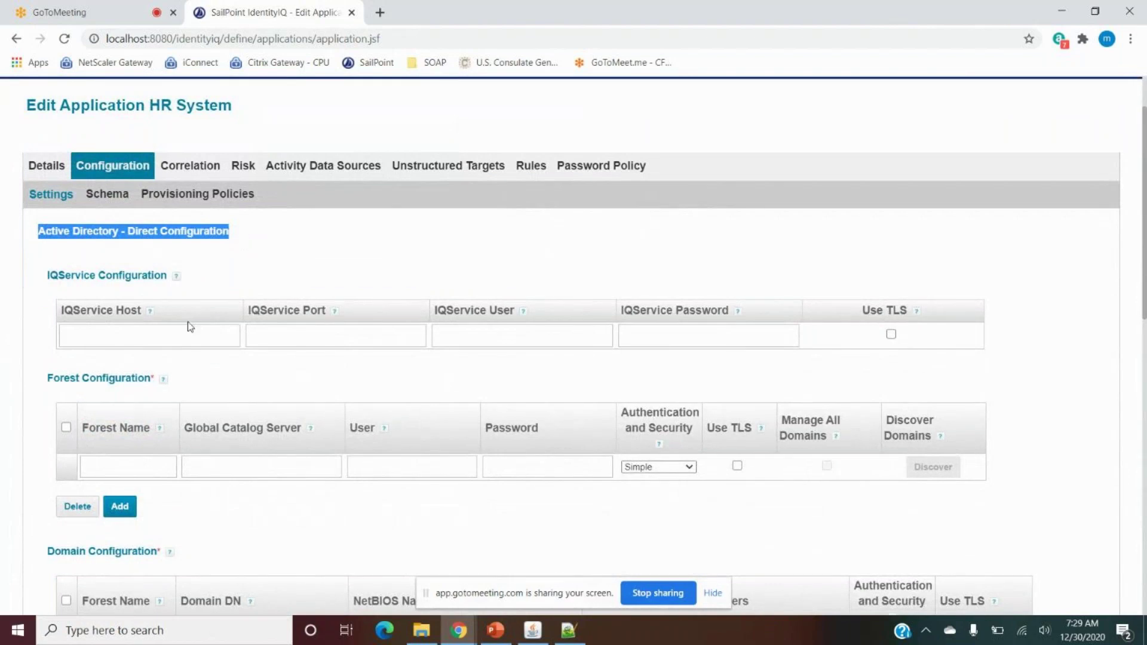
{"action": "scroll", "coordinate": [190, 326], "scroll_direction": "down", "scroll_amount": 1}
{"action": "left_click", "coordinate": [104, 266]}
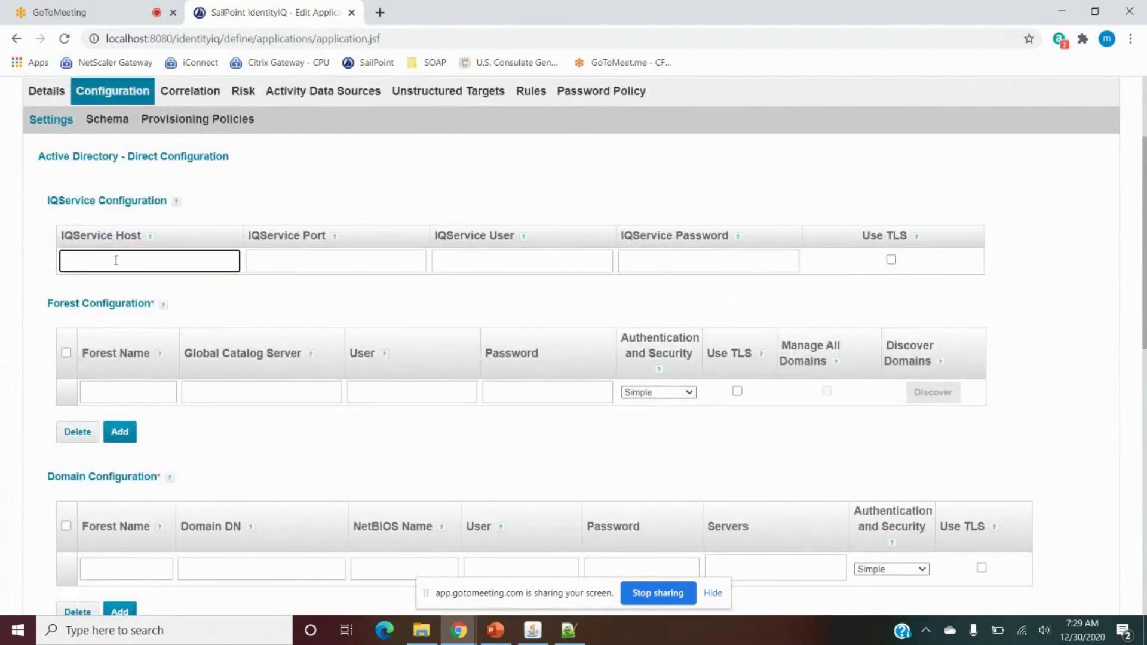
{"action": "scroll", "coordinate": [551, 266], "scroll_direction": "down", "scroll_amount": 2}
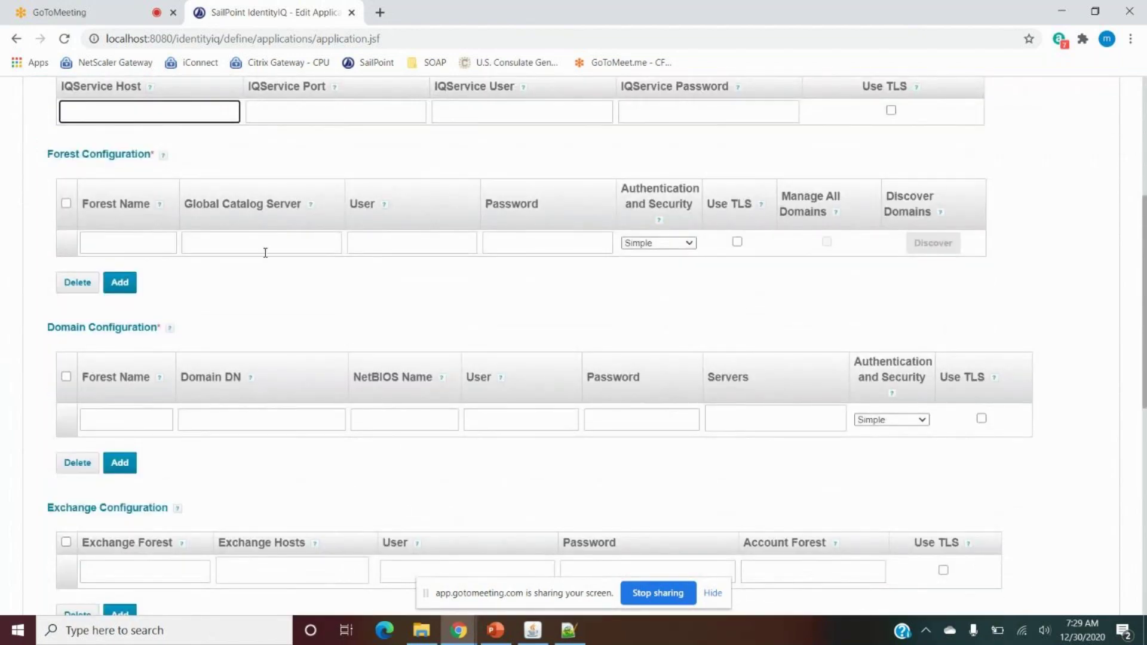
{"action": "scroll", "coordinate": [201, 439], "scroll_direction": "down", "scroll_amount": 3}
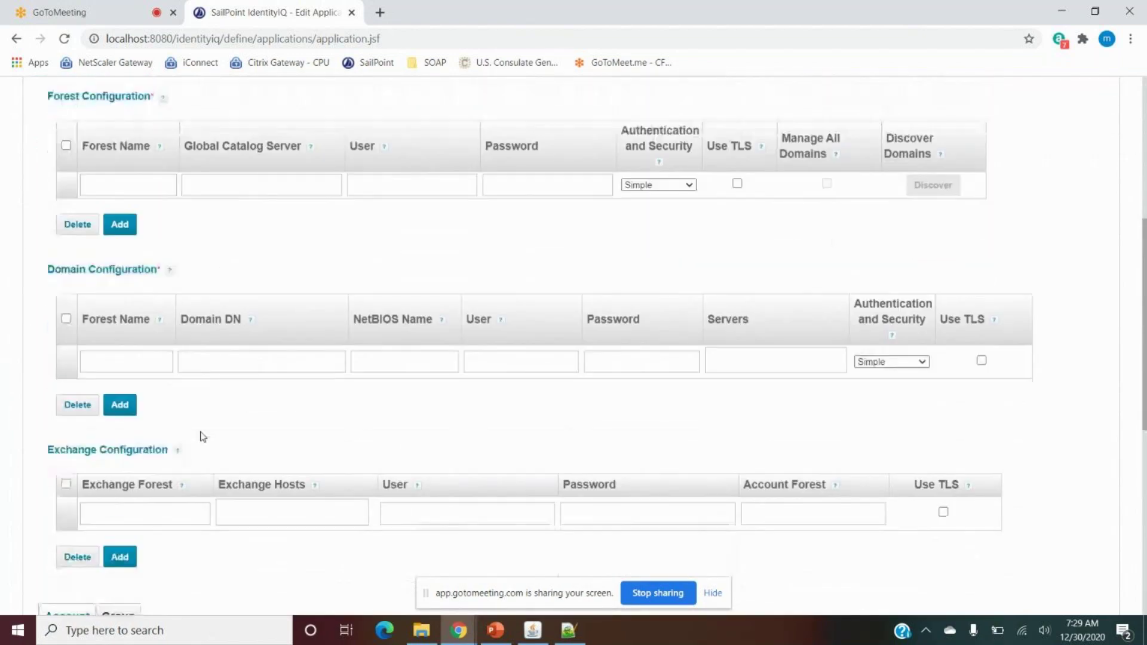
{"action": "scroll", "coordinate": [170, 347], "scroll_direction": "up", "scroll_amount": 3}
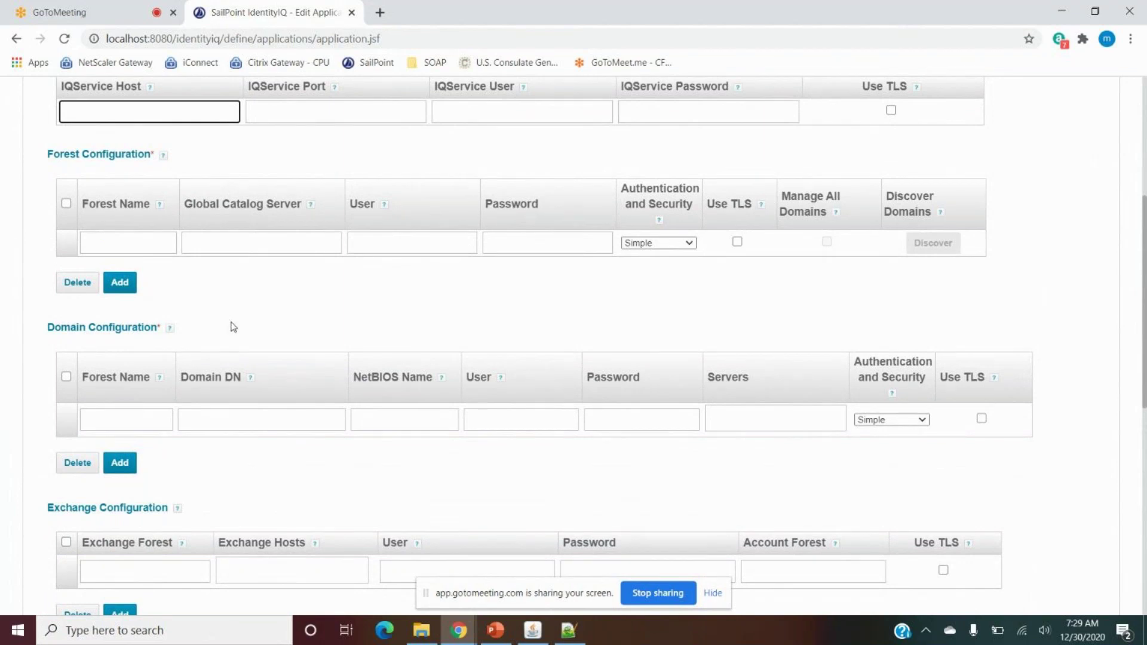
{"action": "scroll", "coordinate": [231, 326], "scroll_direction": "up", "scroll_amount": 3}
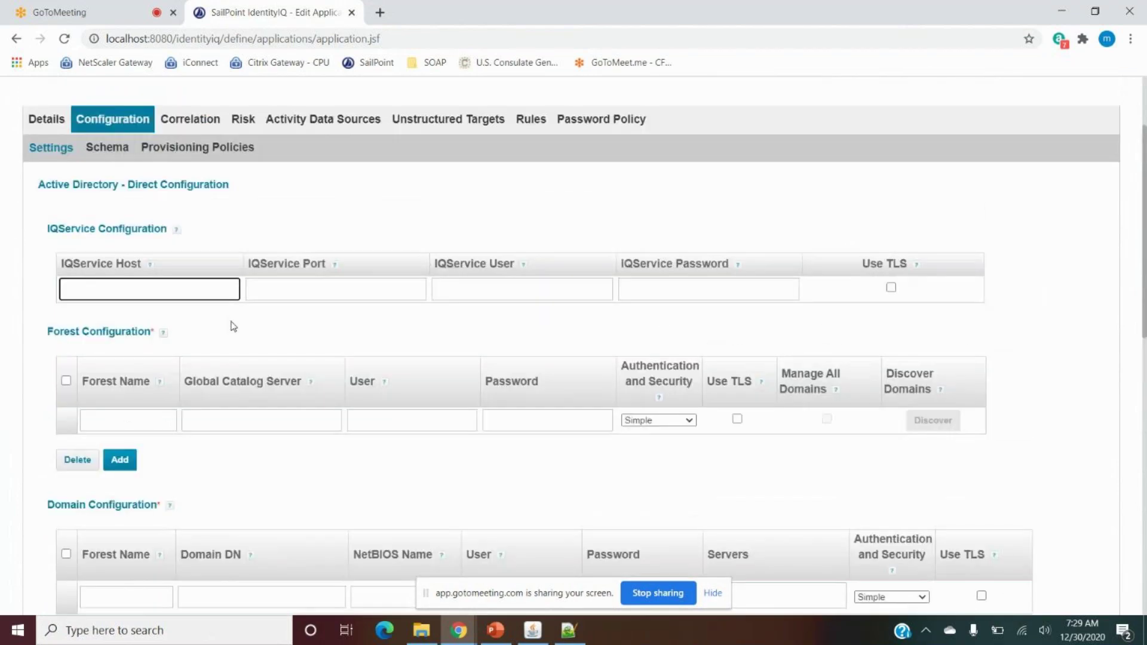
Examine the account and group search scope settings of the Active Directory - Direct configuration.
{"action": "scroll", "coordinate": [234, 327], "scroll_direction": "up", "scroll_amount": 1}
{"action": "scroll", "coordinate": [187, 397], "scroll_direction": "down", "scroll_amount": 9}
{"action": "scroll", "coordinate": [186, 396], "scroll_direction": "down", "scroll_amount": 1}
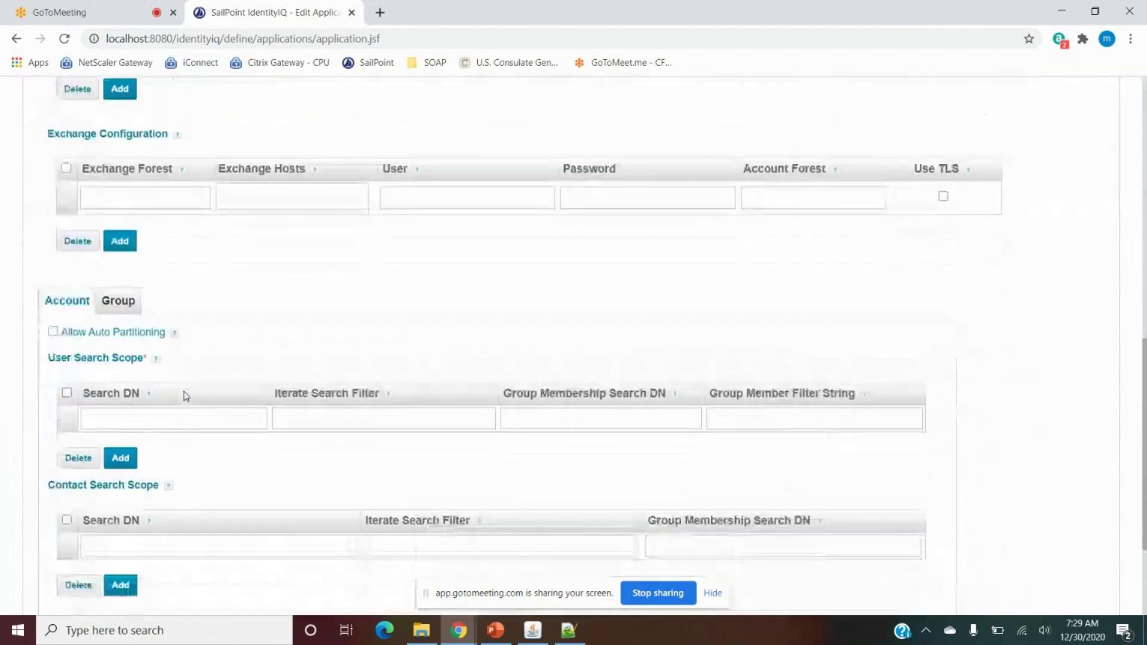
{"action": "scroll", "coordinate": [185, 394], "scroll_direction": "down", "scroll_amount": 1}
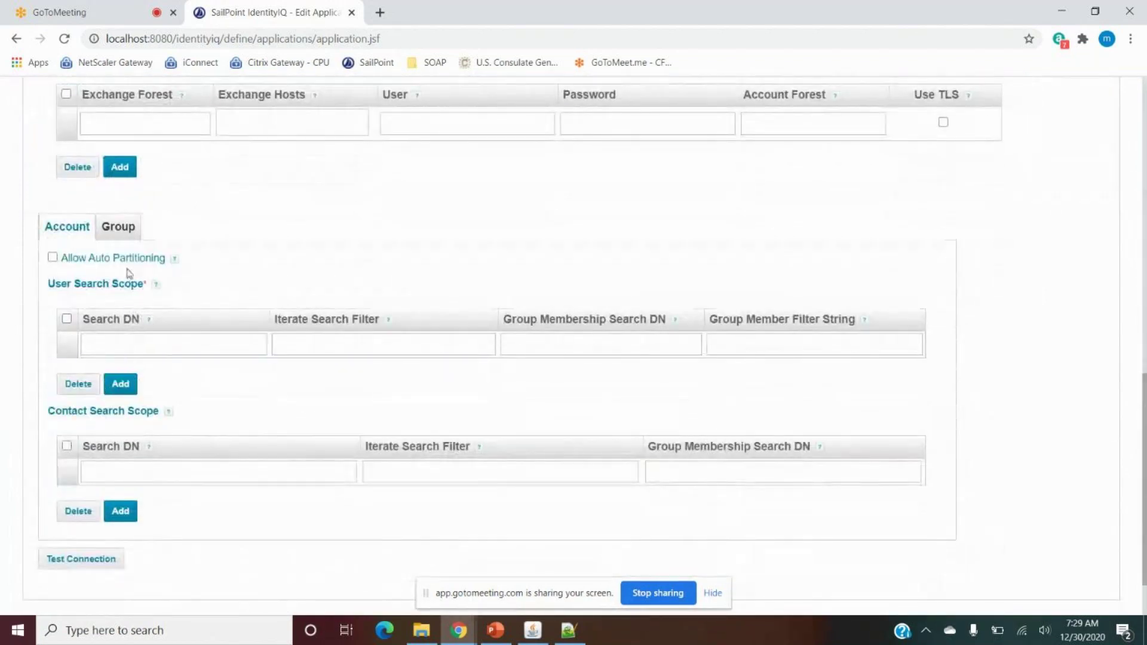
{"action": "left_click", "coordinate": [118, 227]}
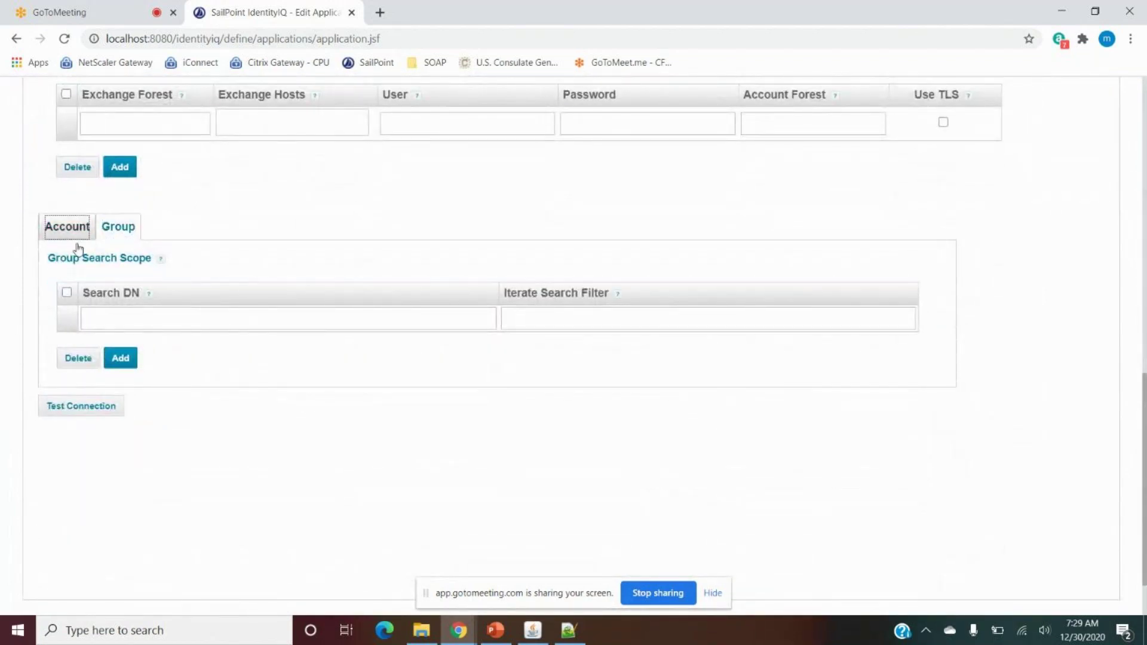
{"action": "left_click", "coordinate": [78, 245]}
{"action": "scroll", "coordinate": [226, 451], "scroll_direction": "up", "scroll_amount": 7}
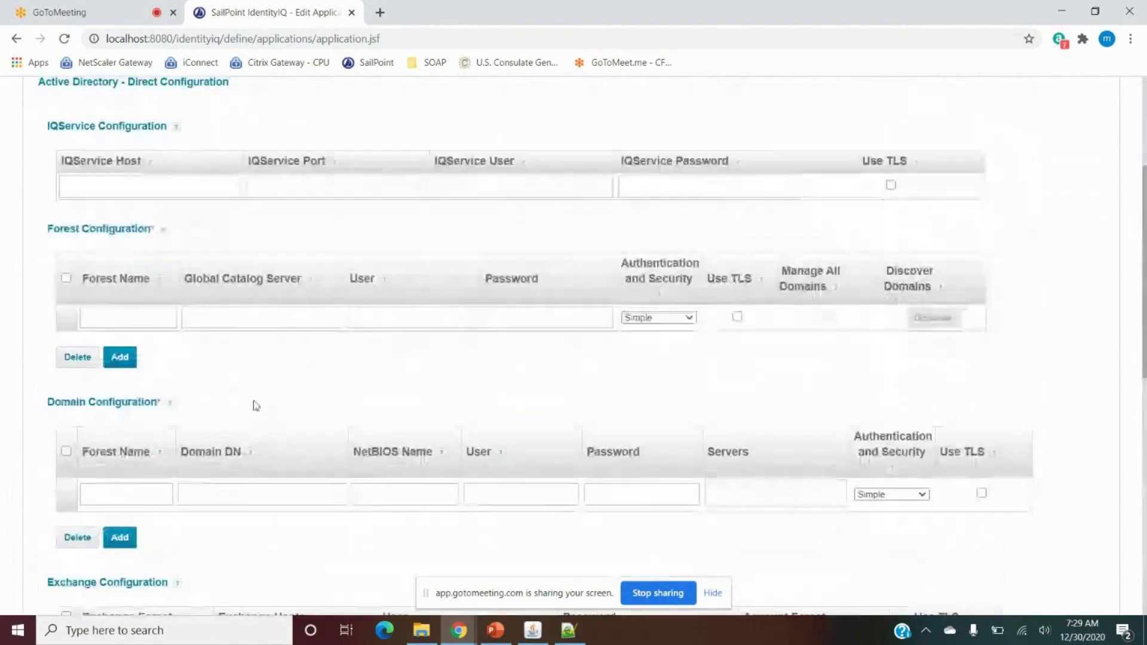
{"action": "scroll", "coordinate": [263, 403], "scroll_direction": "up", "scroll_amount": 3}
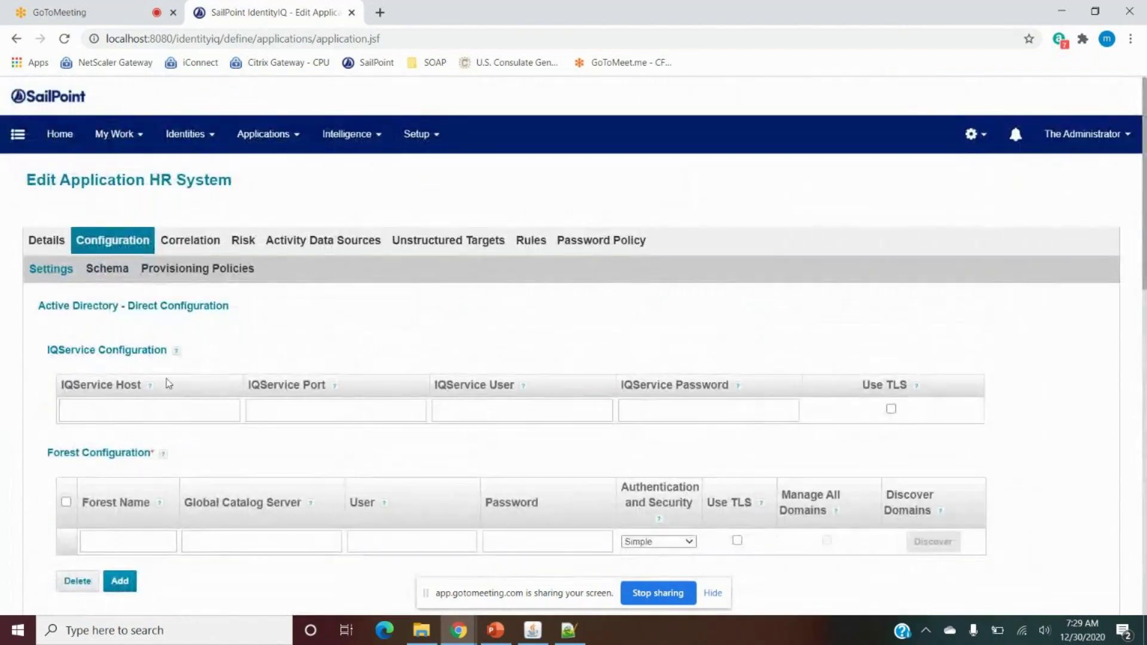
Review the application's aggregation, provisioning and schema rules and its account and manager correlation settings.
{"action": "left_click", "coordinate": [530, 244]}
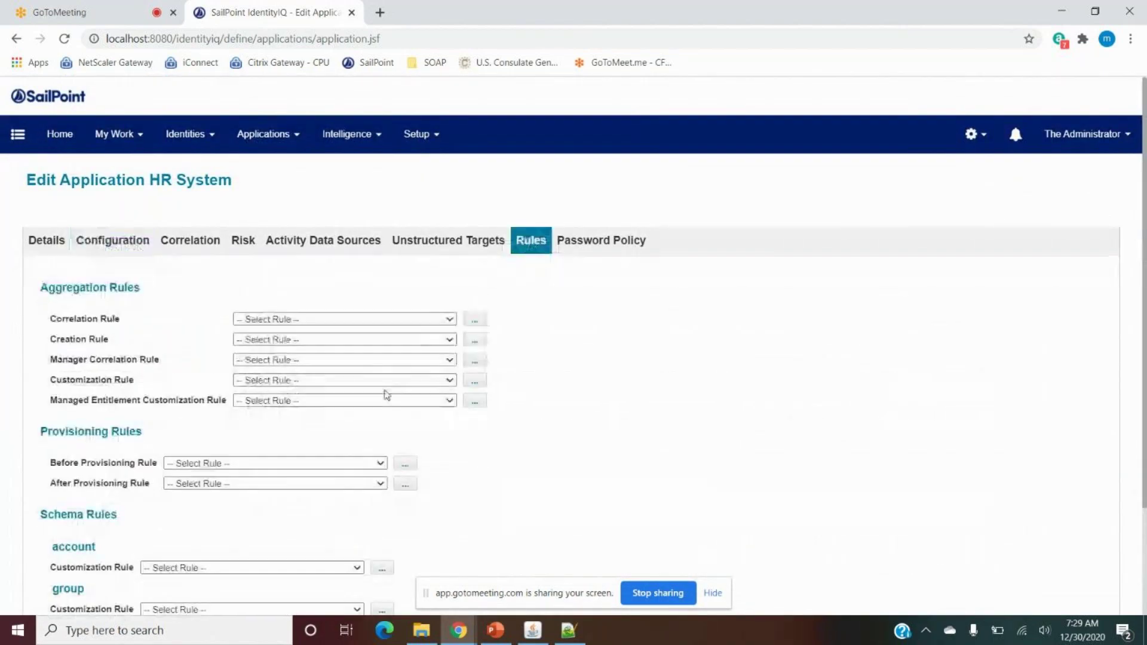
{"action": "scroll", "coordinate": [384, 392], "scroll_direction": "down", "scroll_amount": 3}
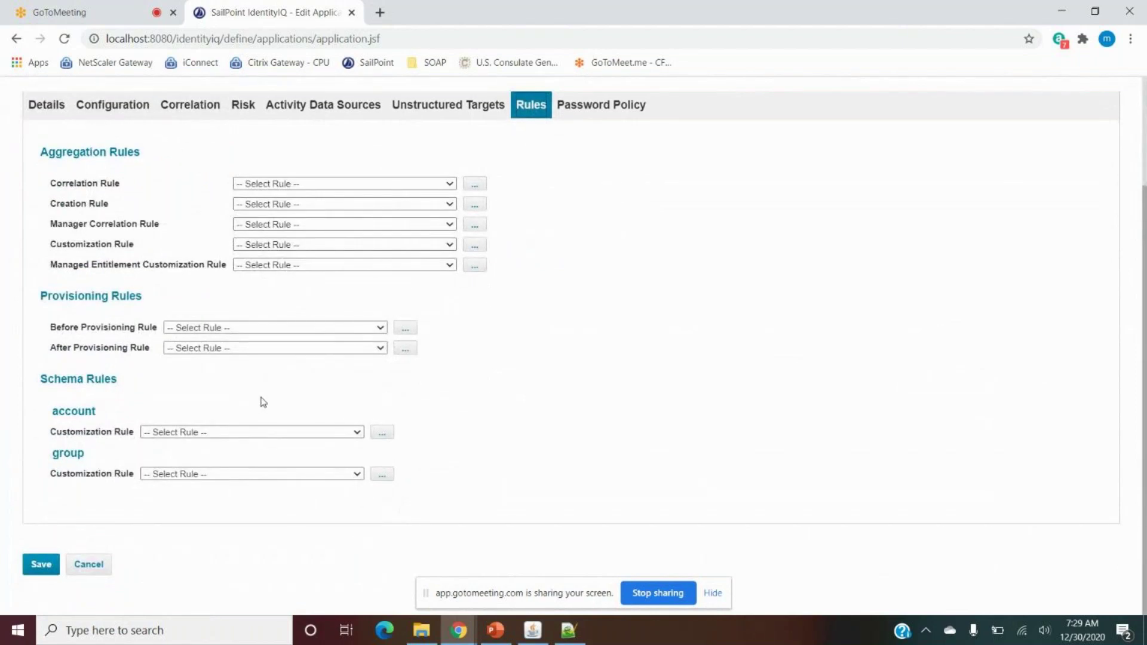
{"action": "scroll", "coordinate": [261, 401], "scroll_direction": "up", "scroll_amount": 2}
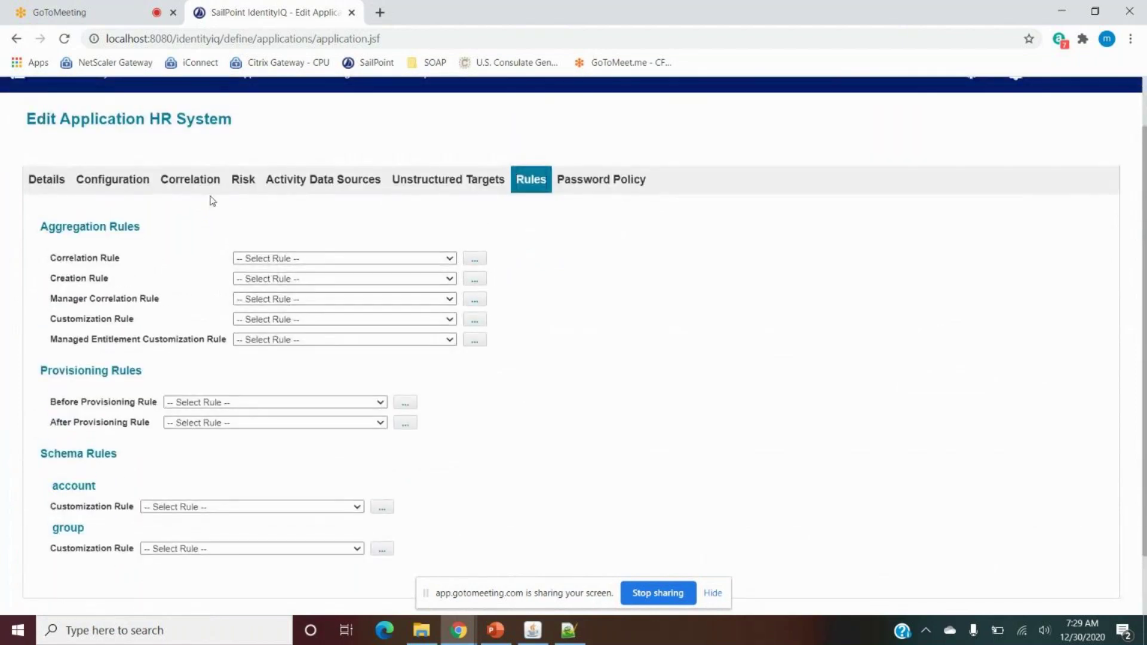
{"action": "left_click", "coordinate": [206, 181]}
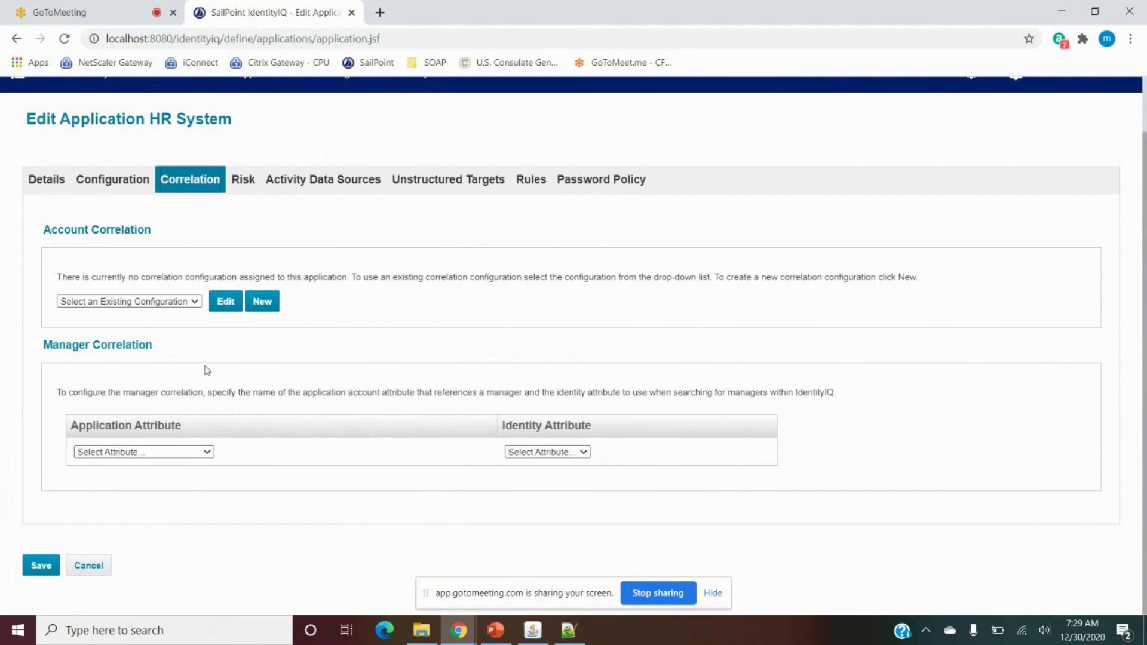
{"action": "left_click", "coordinate": [107, 187]}
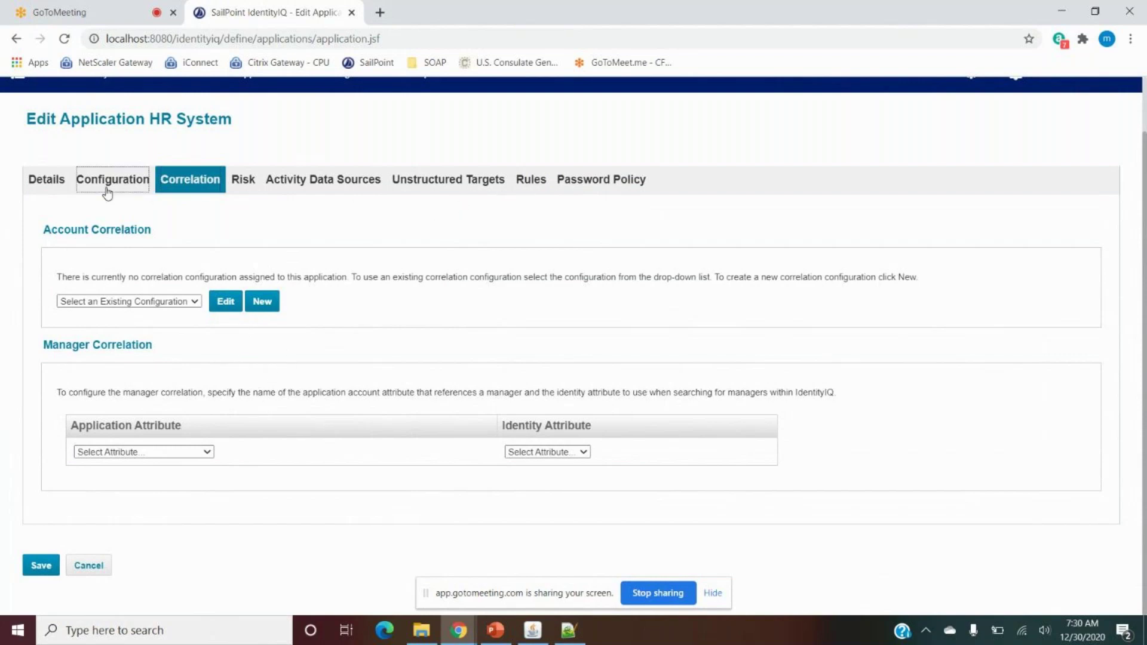
{"action": "left_click", "coordinate": [535, 189]}
Review the application's risk scorecard, activity data sources, unstructured targets and password policies.
{"action": "left_click", "coordinate": [248, 186]}
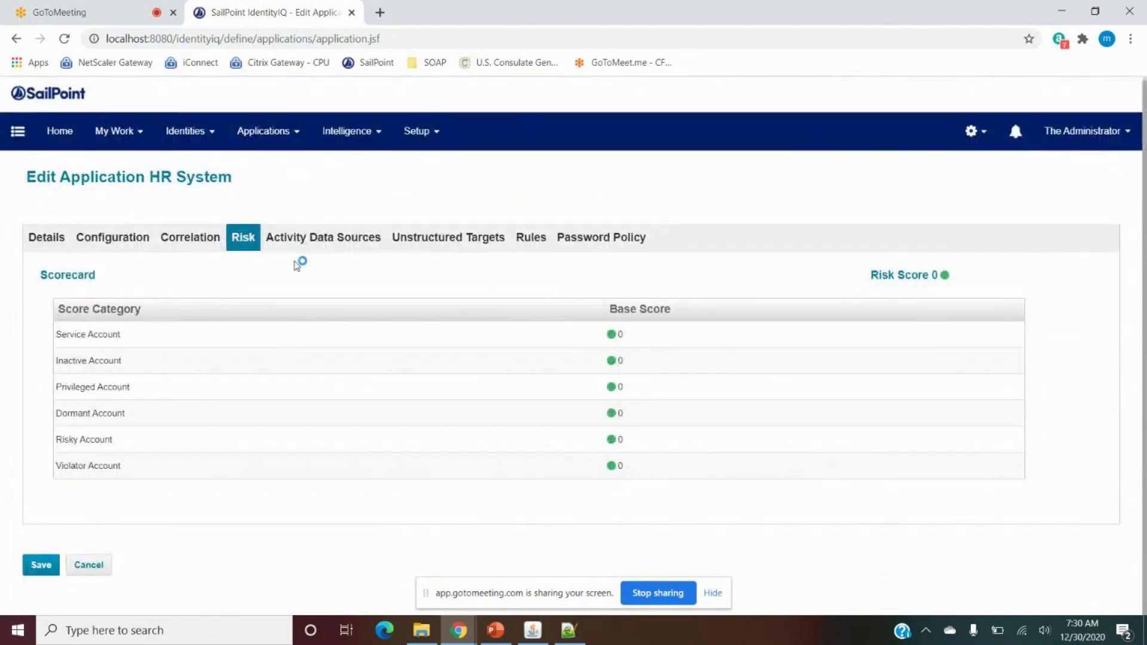
{"action": "left_click", "coordinate": [296, 242]}
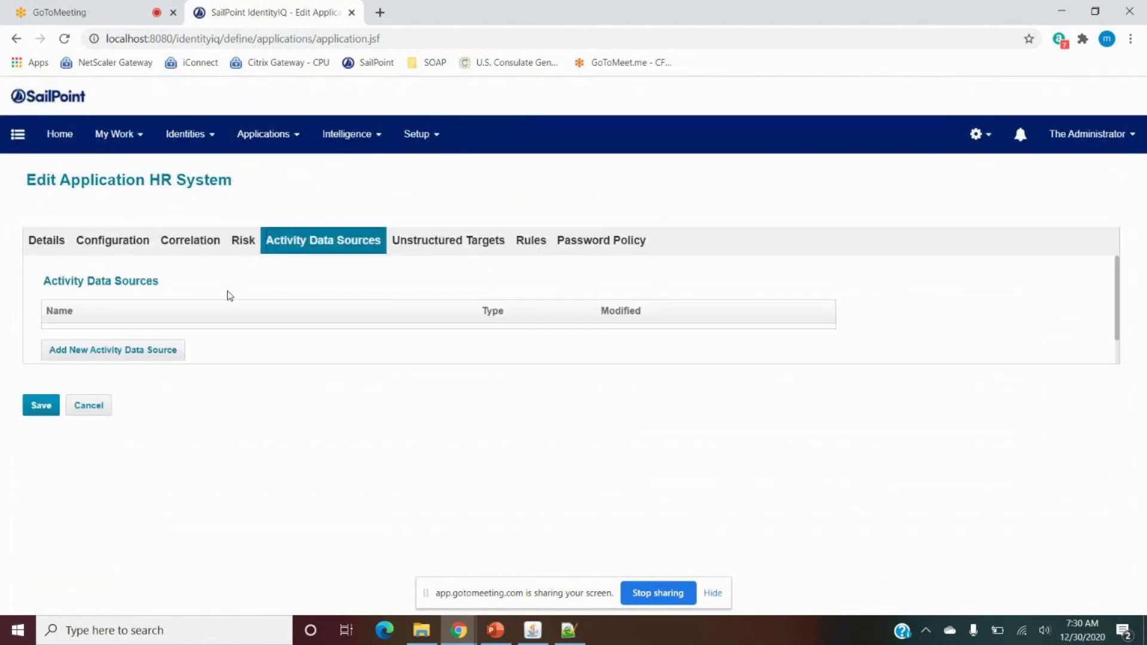
{"action": "left_click", "coordinate": [415, 246]}
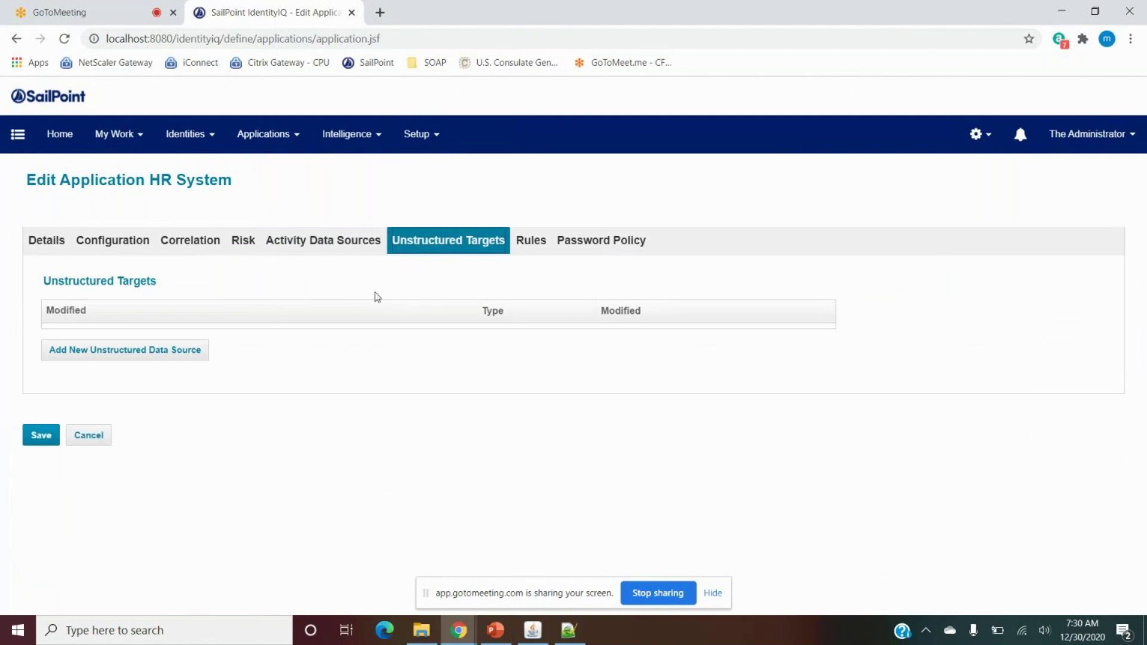
{"action": "left_click", "coordinate": [257, 249]}
{"action": "left_click", "coordinate": [295, 253]}
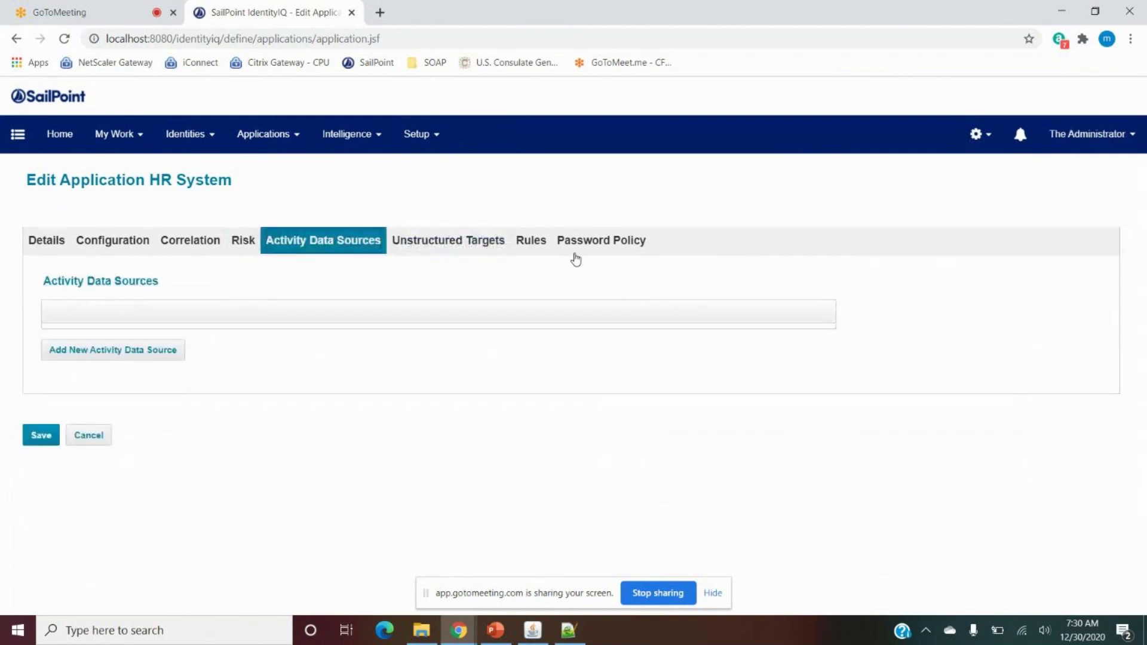
{"action": "left_click", "coordinate": [604, 251]}
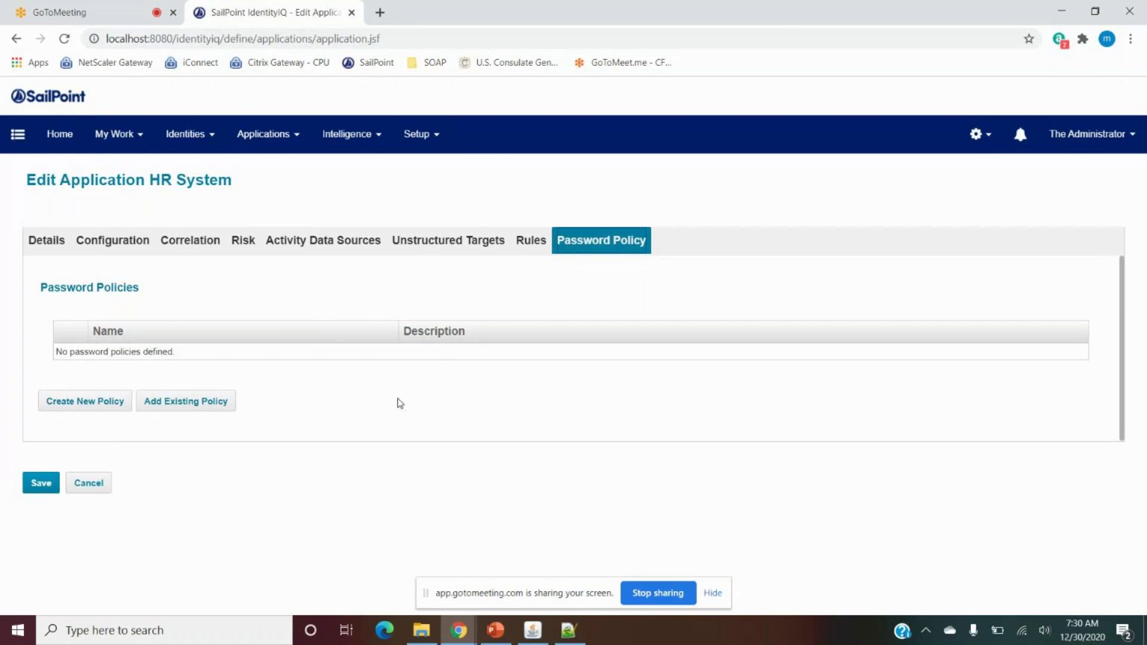
Change the HR System application type to DelimitedFile, checking the format of HR.csv in Notepad++ first.
{"action": "left_click", "coordinate": [120, 245]}
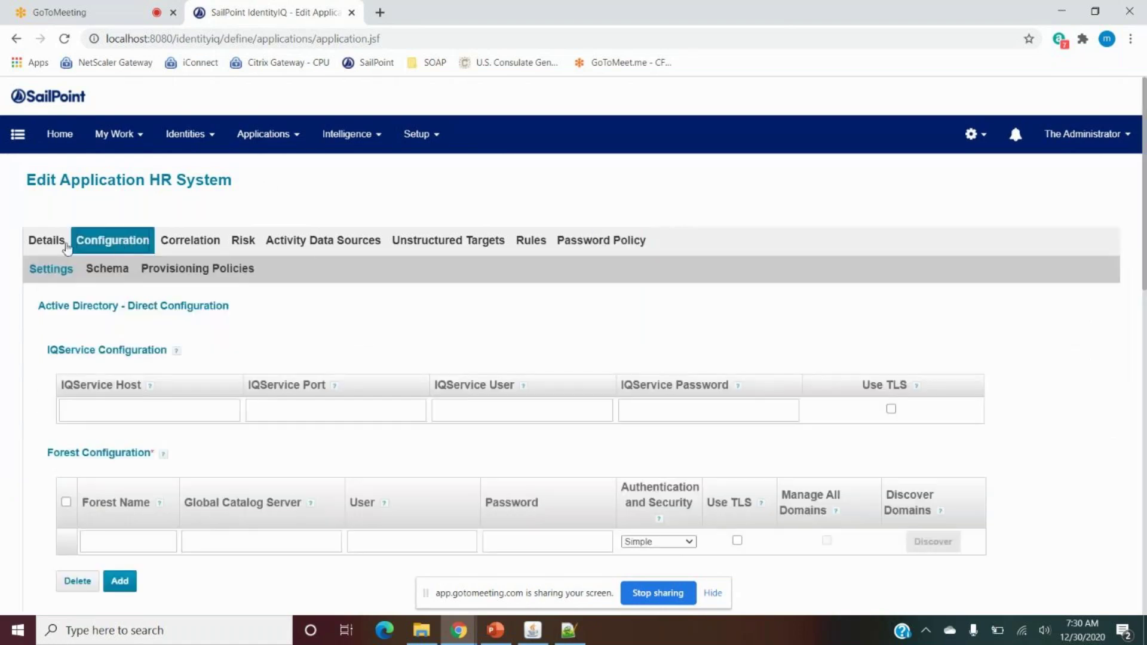
{"action": "left_click", "coordinate": [57, 248]}
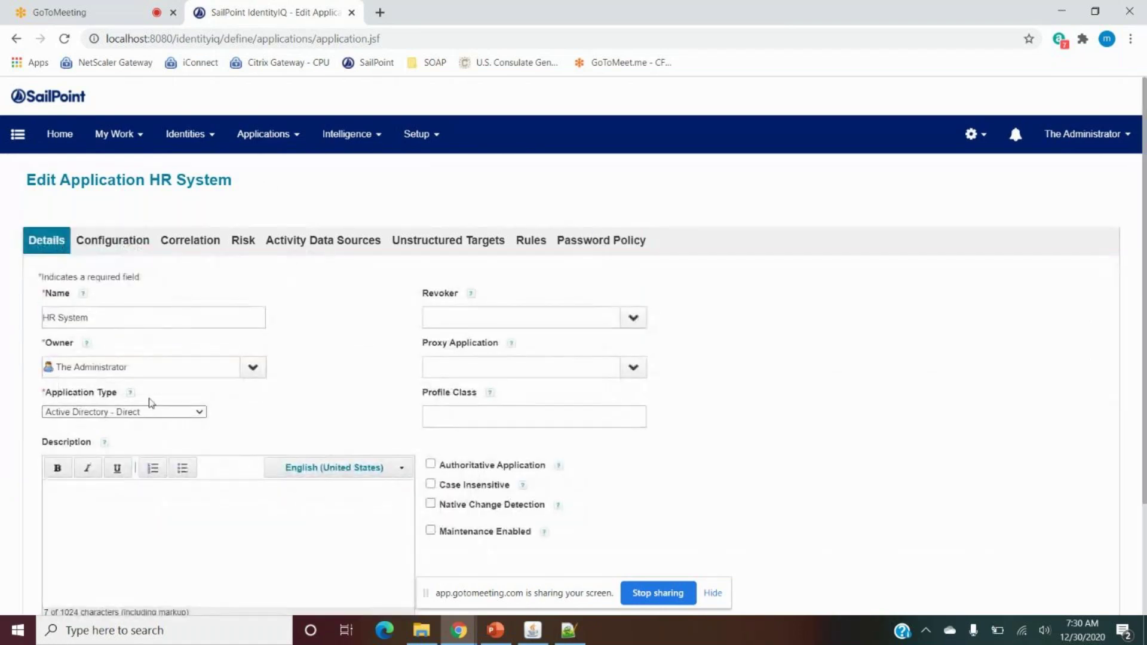
{"action": "left_click", "coordinate": [114, 412]}
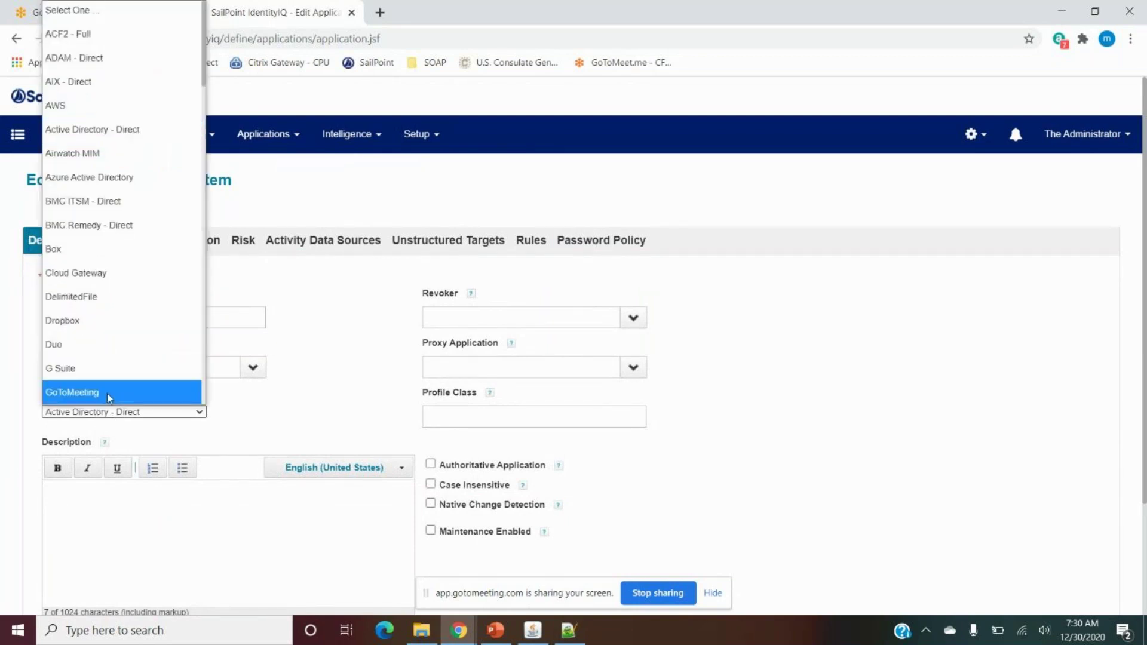
{"action": "scroll", "coordinate": [110, 392], "scroll_direction": "down", "scroll_amount": 1}
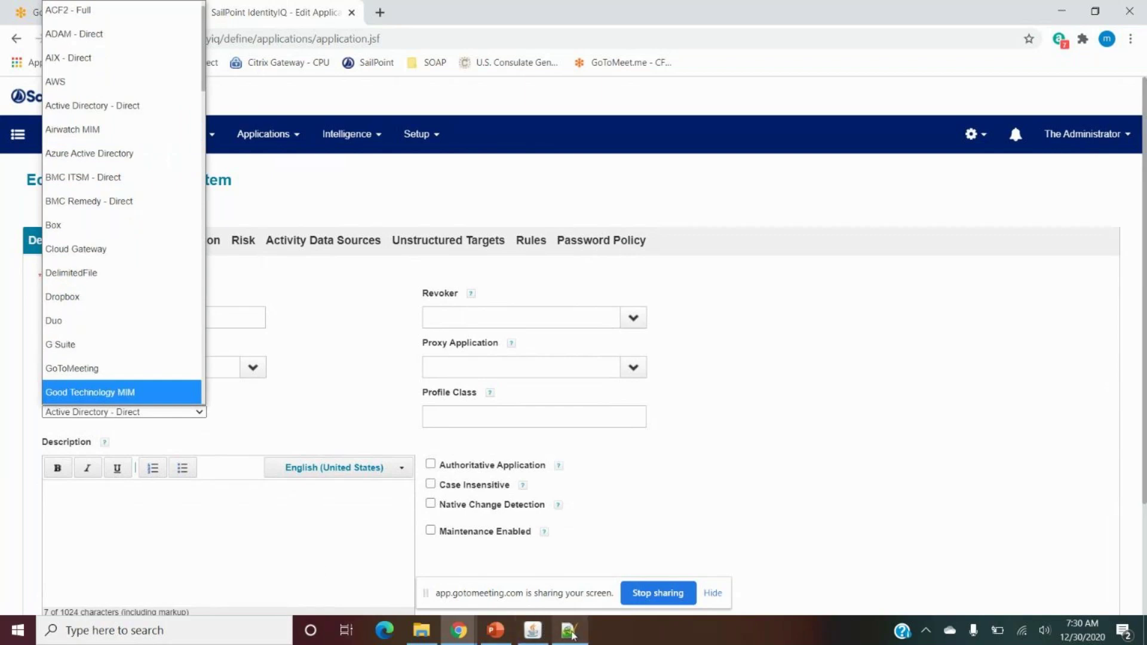
{"action": "key", "text": "alt+Tab"}
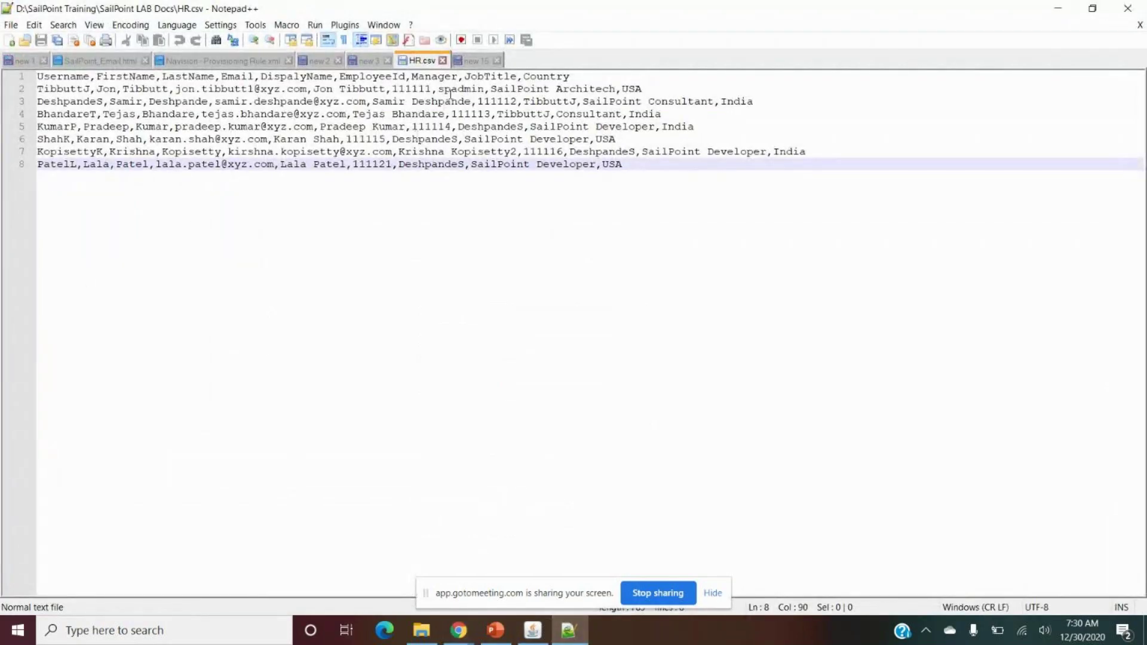
{"action": "left_click", "coordinate": [1059, 9]}
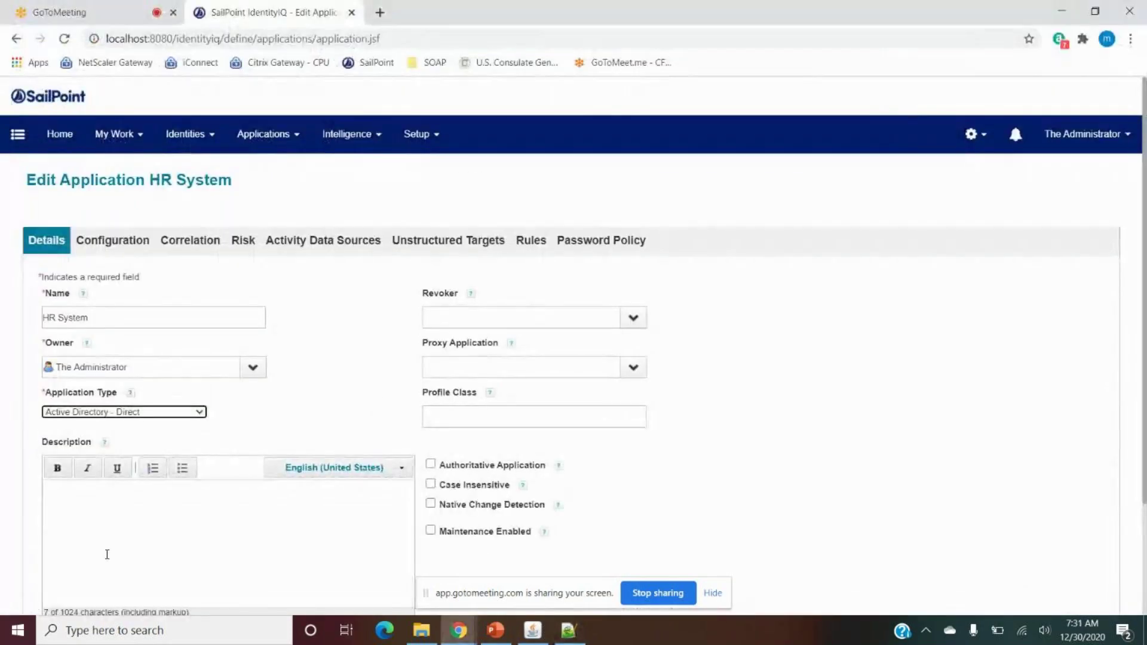
{"action": "left_click", "coordinate": [199, 412]}
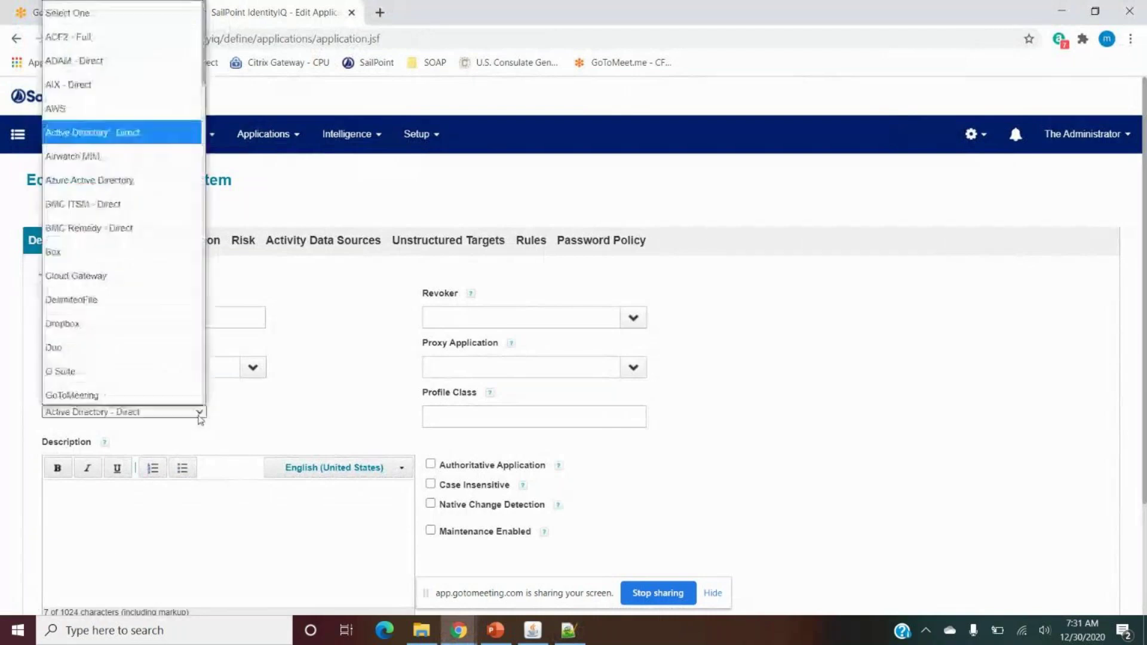
{"action": "left_click", "coordinate": [92, 297]}
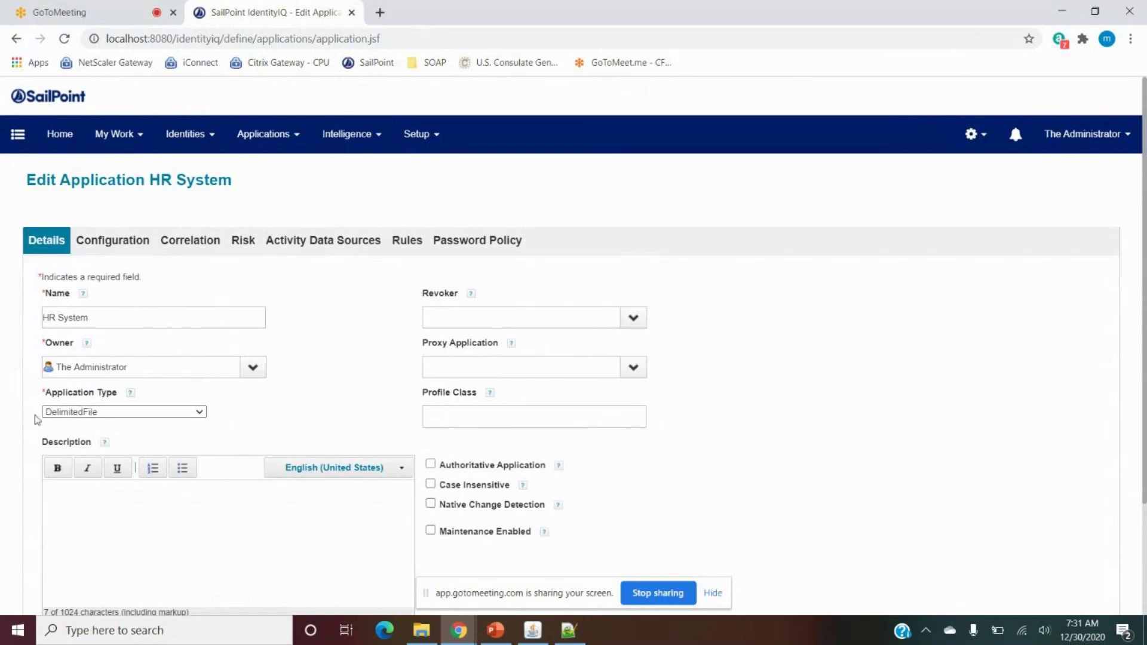
Enter "HRMS system" as the application's description.
{"action": "left_click", "coordinate": [61, 489]}
{"action": "scroll", "coordinate": [68, 485], "scroll_direction": "down", "scroll_amount": 1}
{"action": "scroll", "coordinate": [68, 486], "scroll_direction": "down", "scroll_amount": 1}
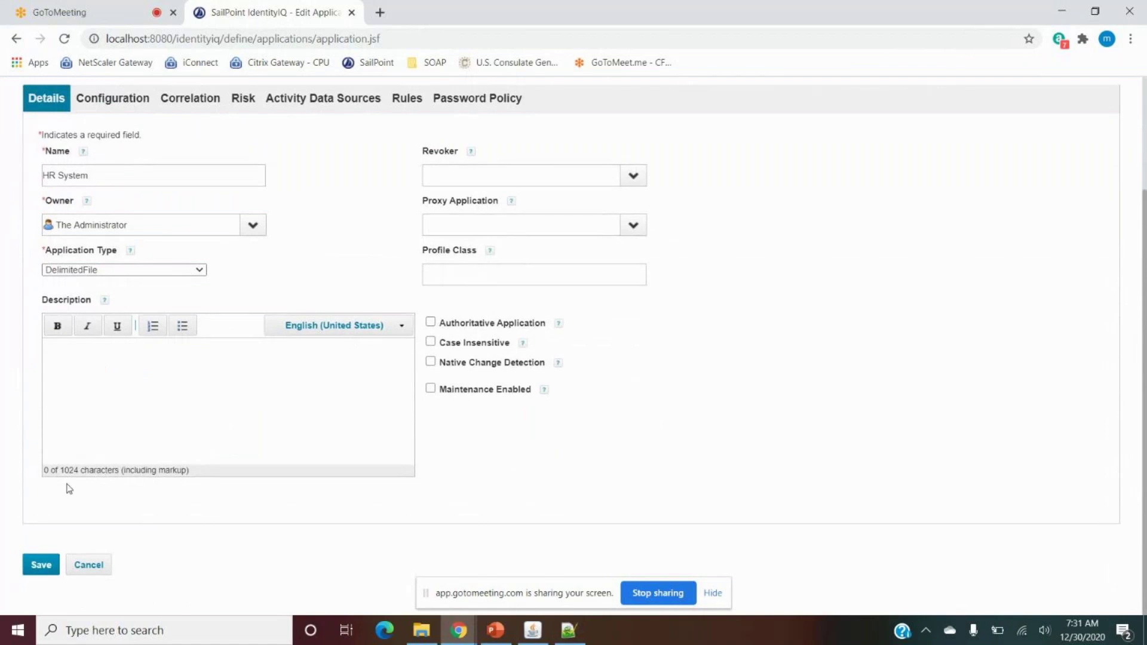
{"action": "type", "text": "HRMS system"}
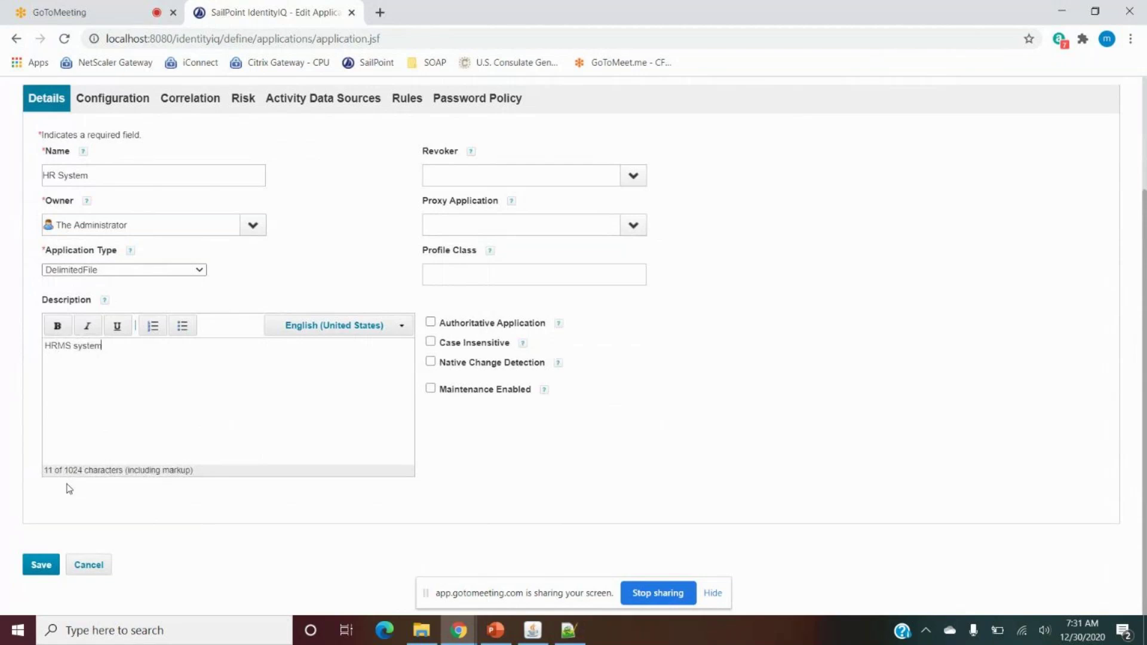
{"action": "left_click_drag", "start_coordinate": [118, 345], "coordinate": [34, 343]}
Review the Proxy Application, Profile Class and Revoker fields in the application's details.
{"action": "left_click", "coordinate": [335, 265]}
{"action": "left_click", "coordinate": [627, 183]}
{"action": "left_click", "coordinate": [735, 231]}
{"action": "triple_click", "coordinate": [426, 200]}
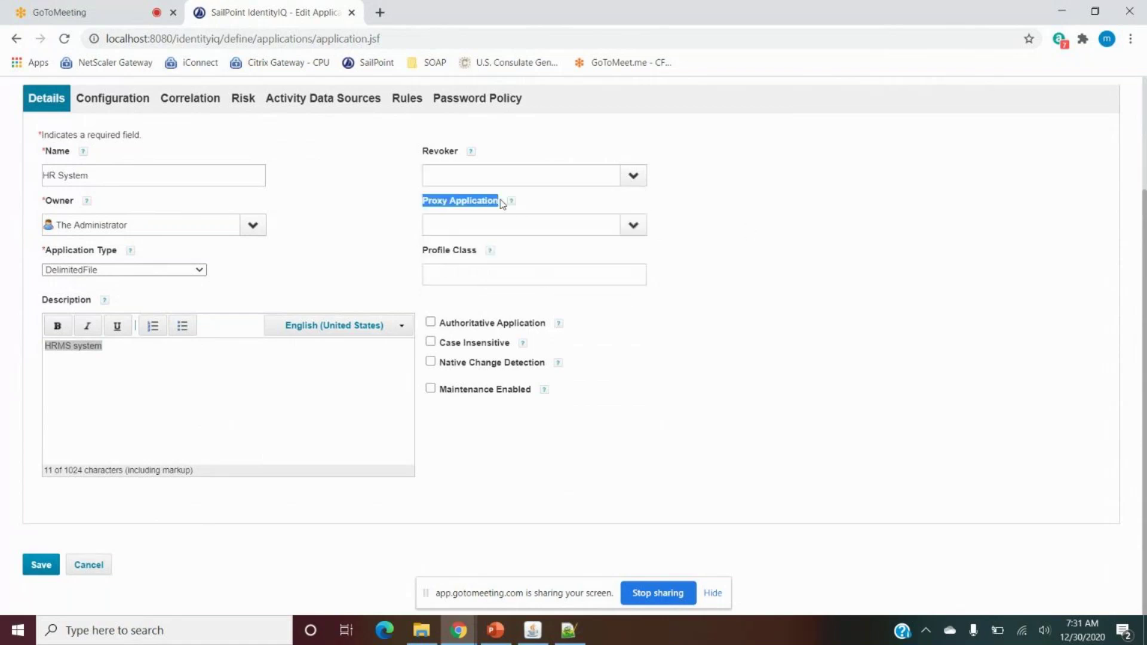
{"action": "triple_click", "coordinate": [431, 252]}
{"action": "left_click", "coordinate": [634, 227]}
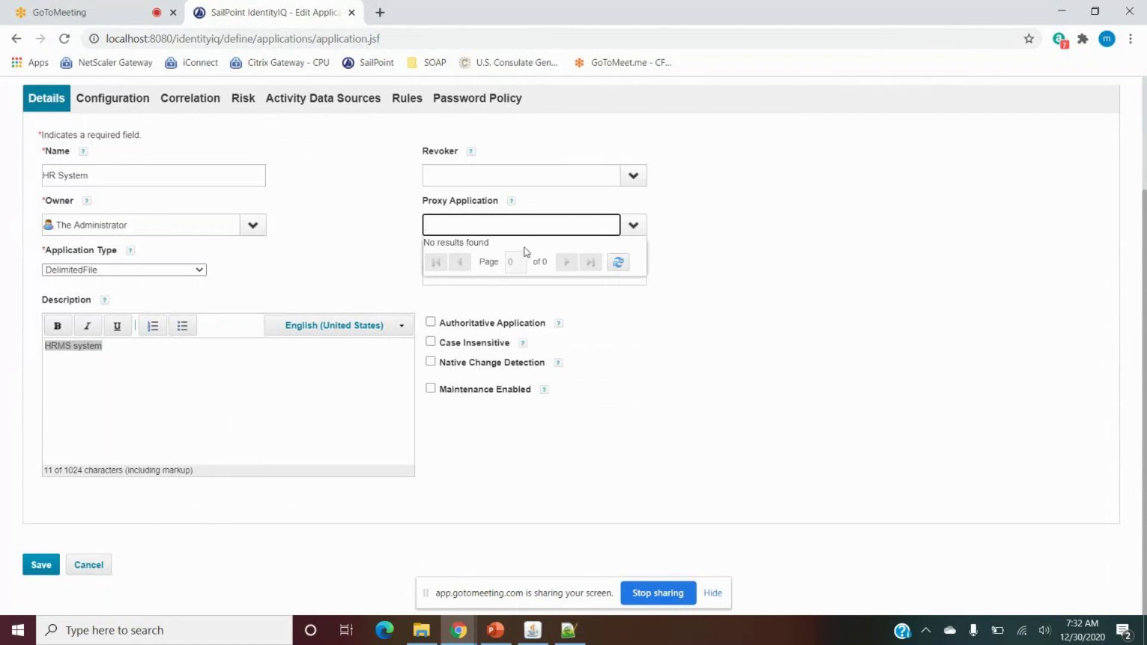
{"action": "left_click", "coordinate": [720, 355]}
{"action": "left_click", "coordinate": [624, 273]}
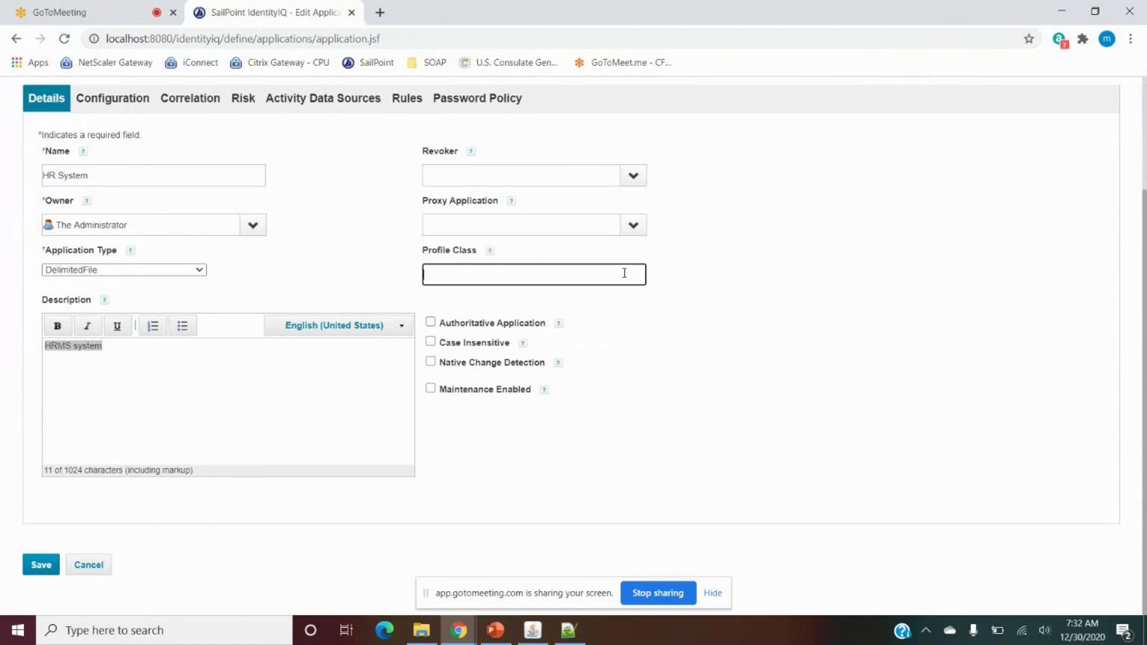
{"action": "left_click_drag", "start_coordinate": [420, 250], "coordinate": [480, 251]}
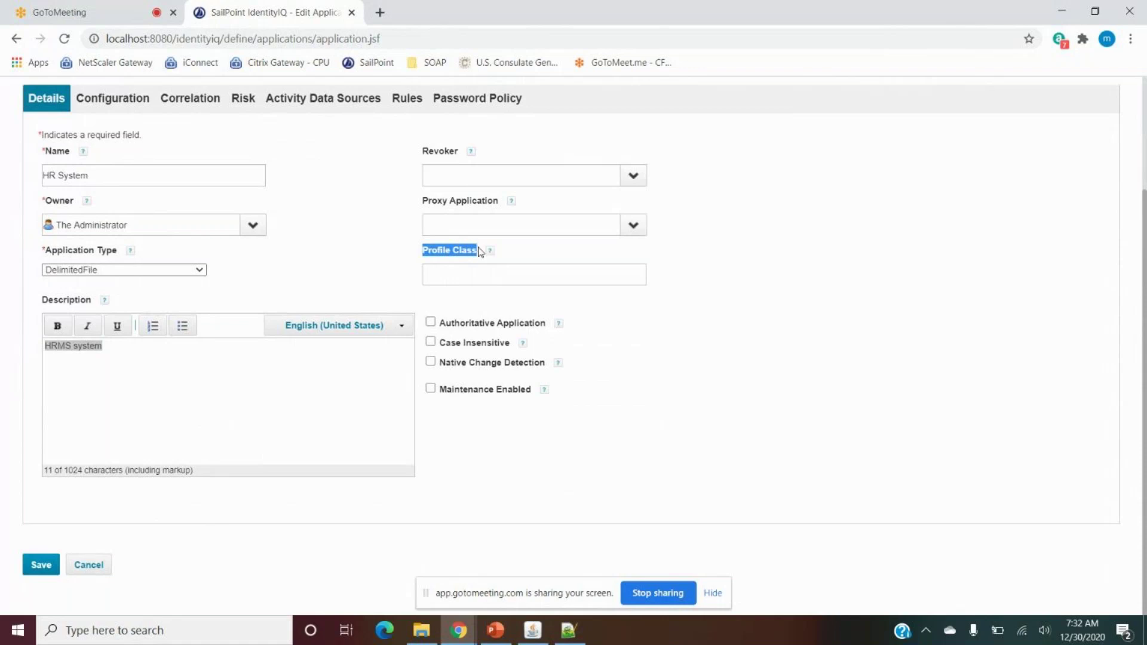
{"action": "left_click", "coordinate": [460, 274]}
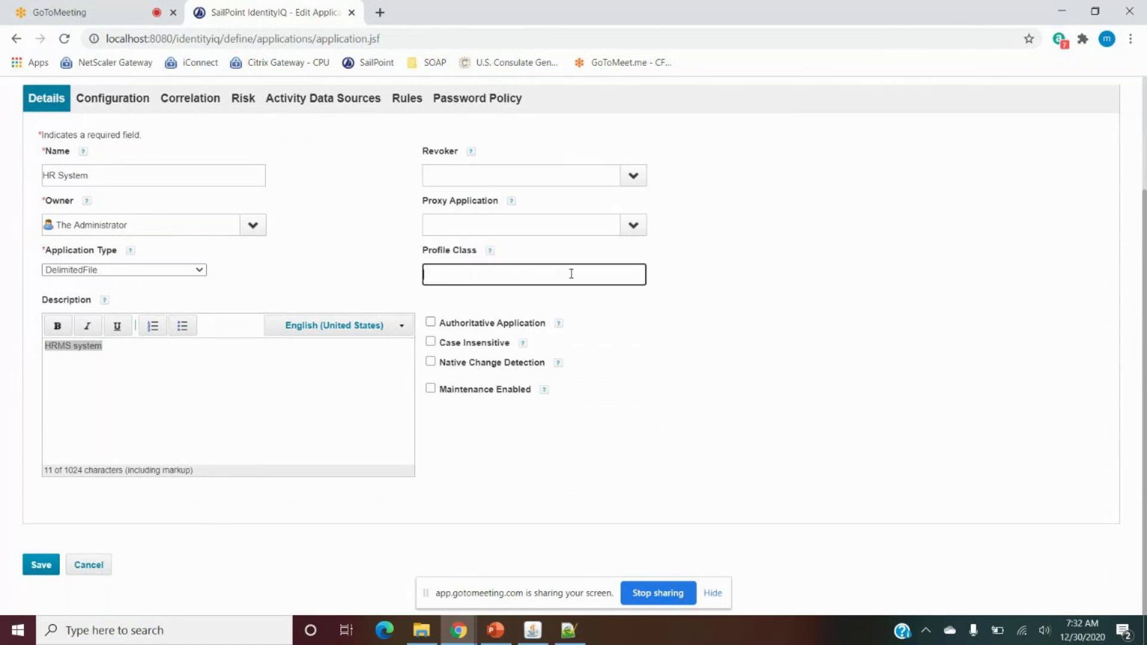
{"action": "left_click", "coordinate": [479, 304]}
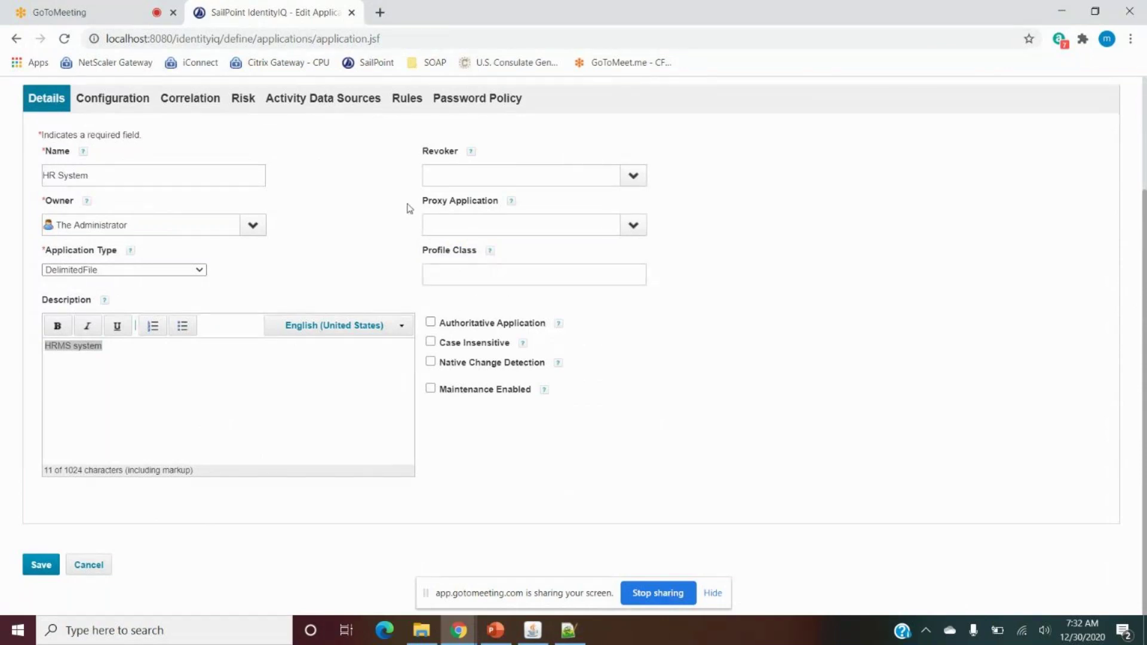
{"action": "left_click_drag", "start_coordinate": [405, 200], "coordinate": [423, 153]}
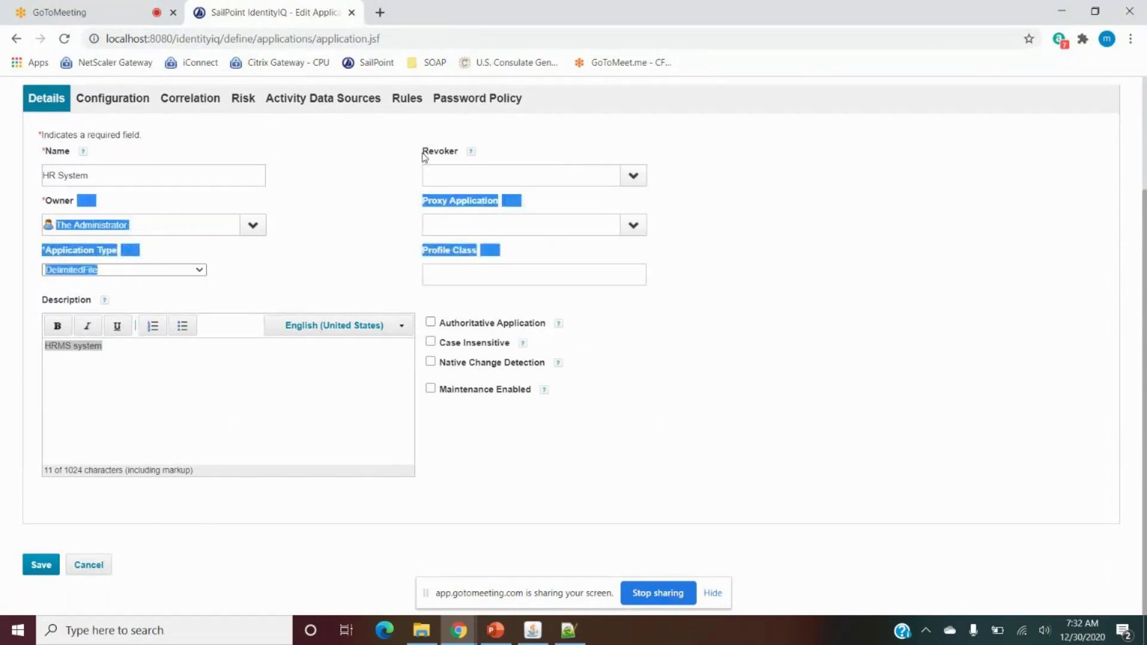
{"action": "double_click", "coordinate": [431, 151]}
{"action": "left_click", "coordinate": [506, 157]}
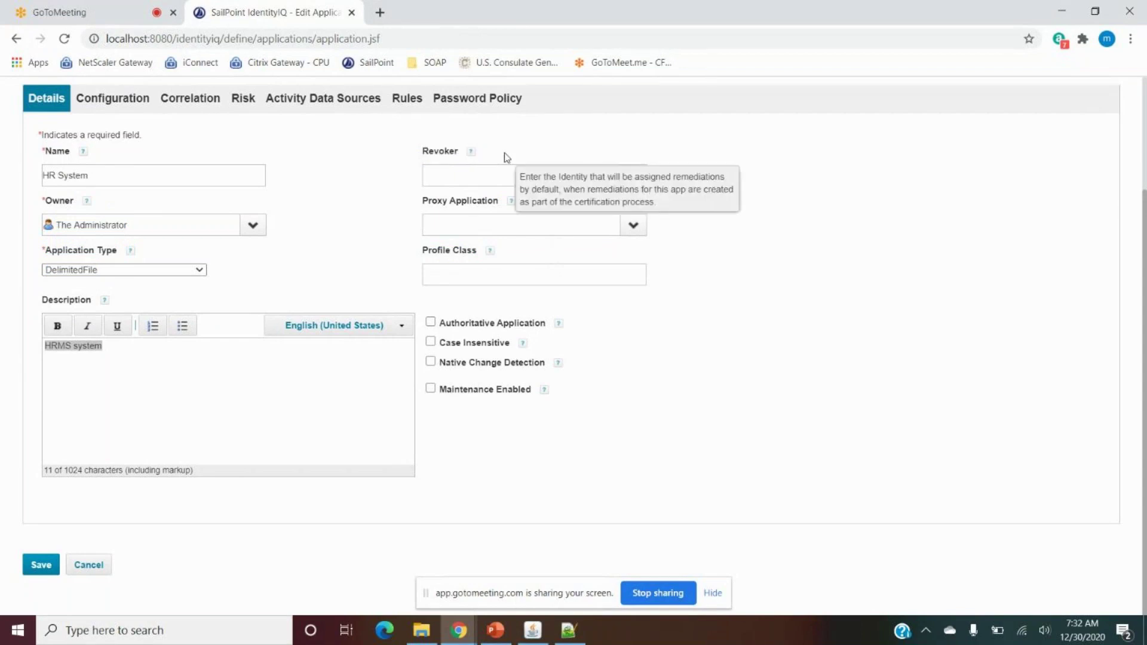
{"action": "left_click_drag", "start_coordinate": [421, 151], "coordinate": [460, 153]}
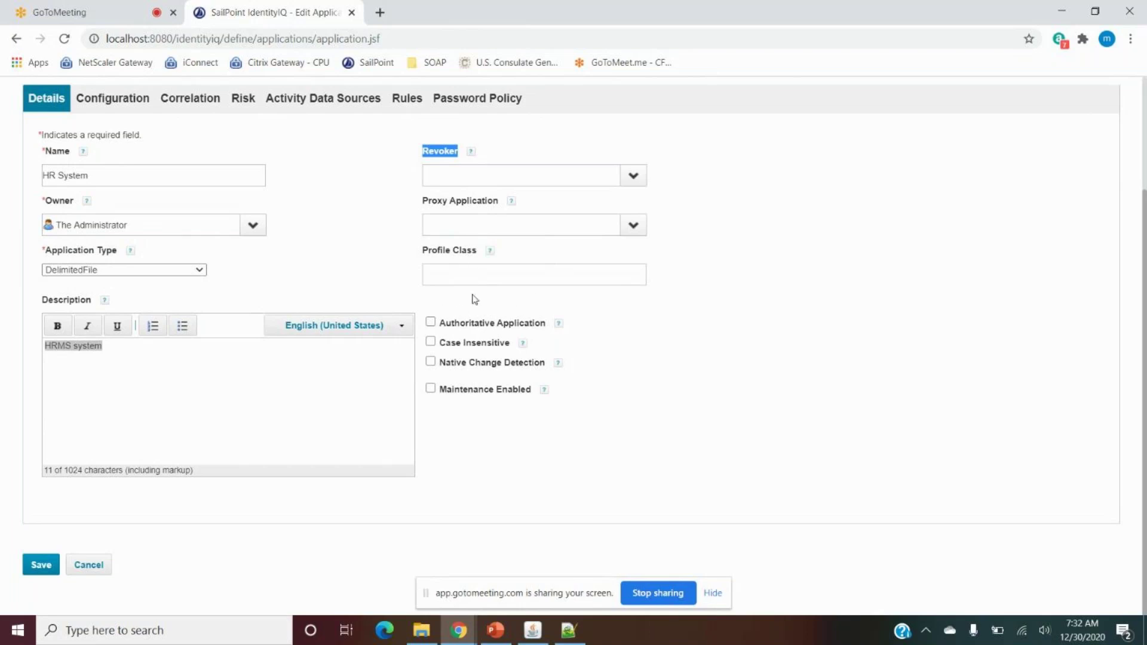
Mark the HR System as an authoritative application.
{"action": "left_click_drag", "start_coordinate": [441, 323], "coordinate": [545, 322]}
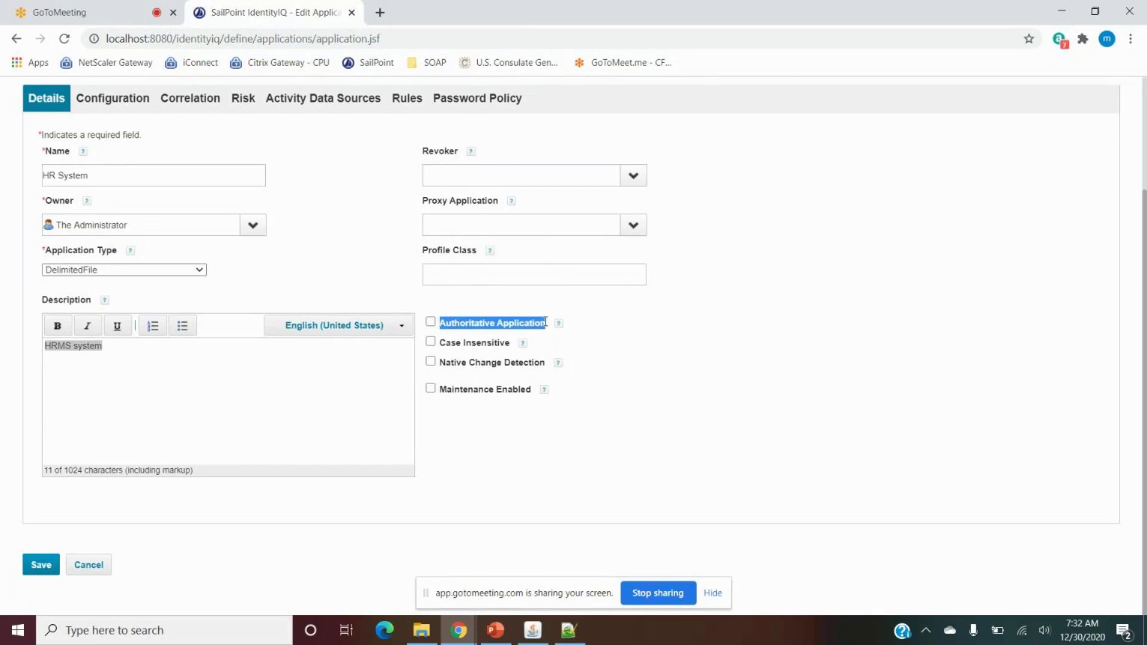
{"action": "double_click", "coordinate": [467, 322]}
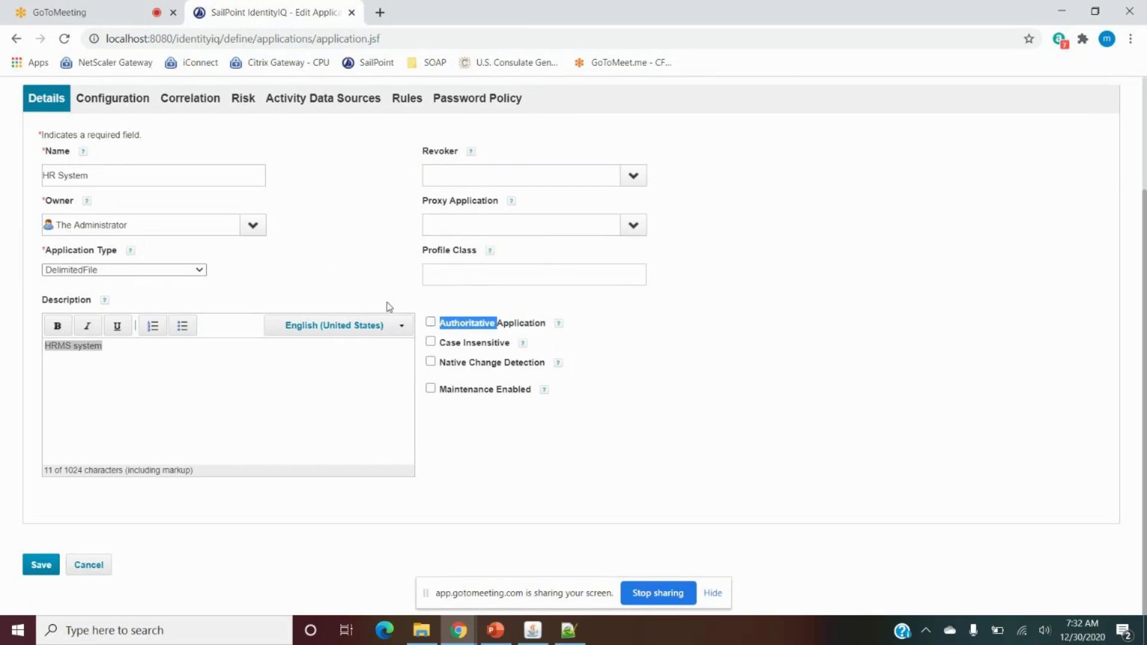
{"action": "left_click", "coordinate": [429, 323]}
{"action": "left_click", "coordinate": [434, 327]}
{"action": "left_click", "coordinate": [595, 324]}
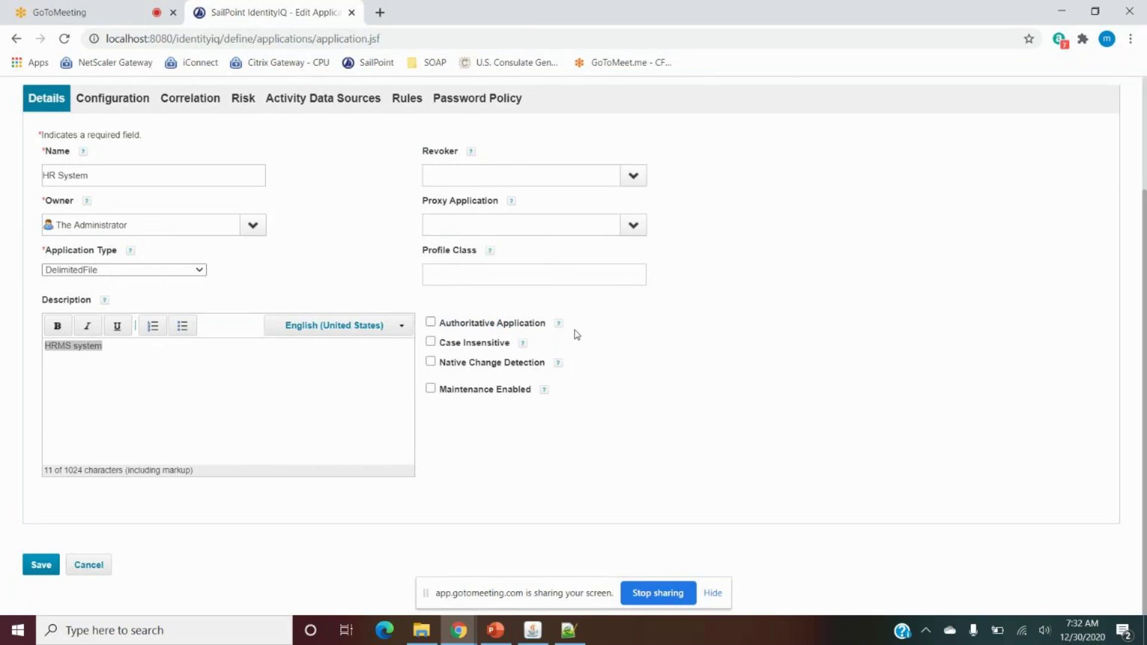
{"action": "left_click", "coordinate": [430, 325]}
{"action": "left_click", "coordinate": [563, 434]}
Review the Case Insensitive, Native Change Detection and Maintenance Enabled options of the application.
{"action": "left_click_drag", "start_coordinate": [445, 343], "coordinate": [514, 348]}
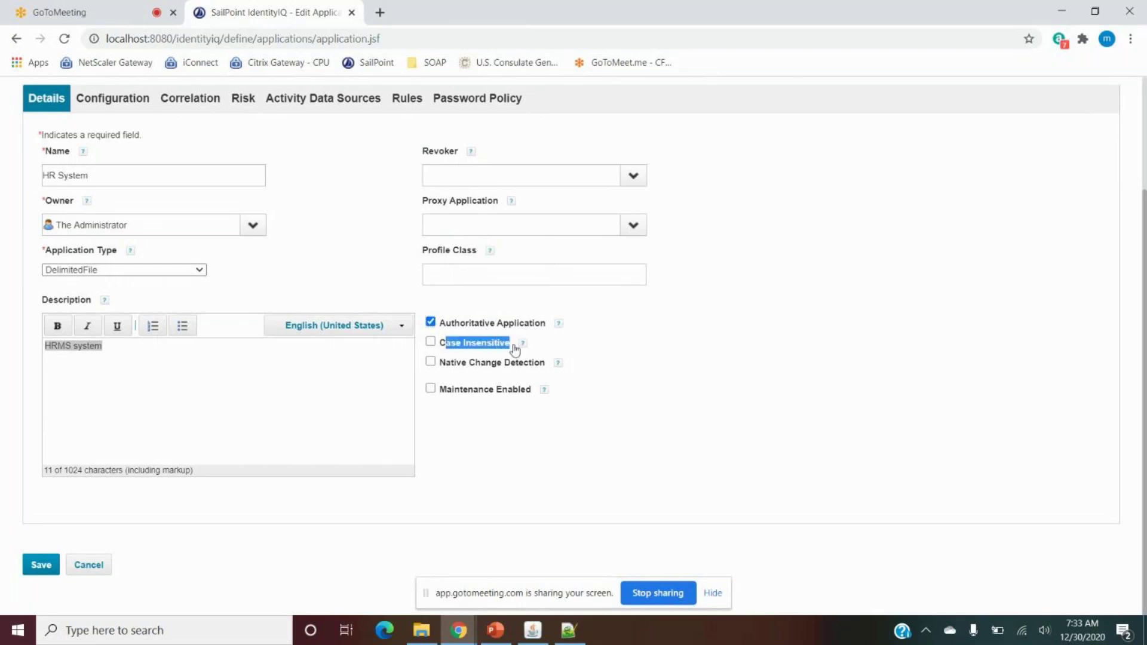
{"action": "mouse_move", "coordinate": [515, 349]}
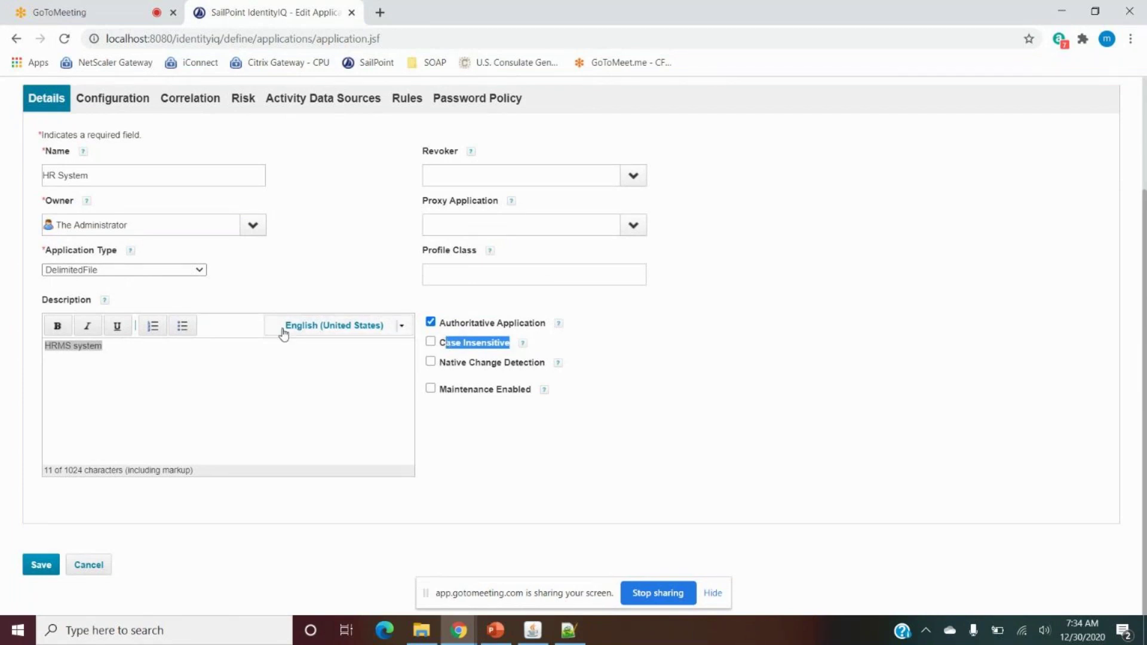
{"action": "double_click", "coordinate": [478, 346]}
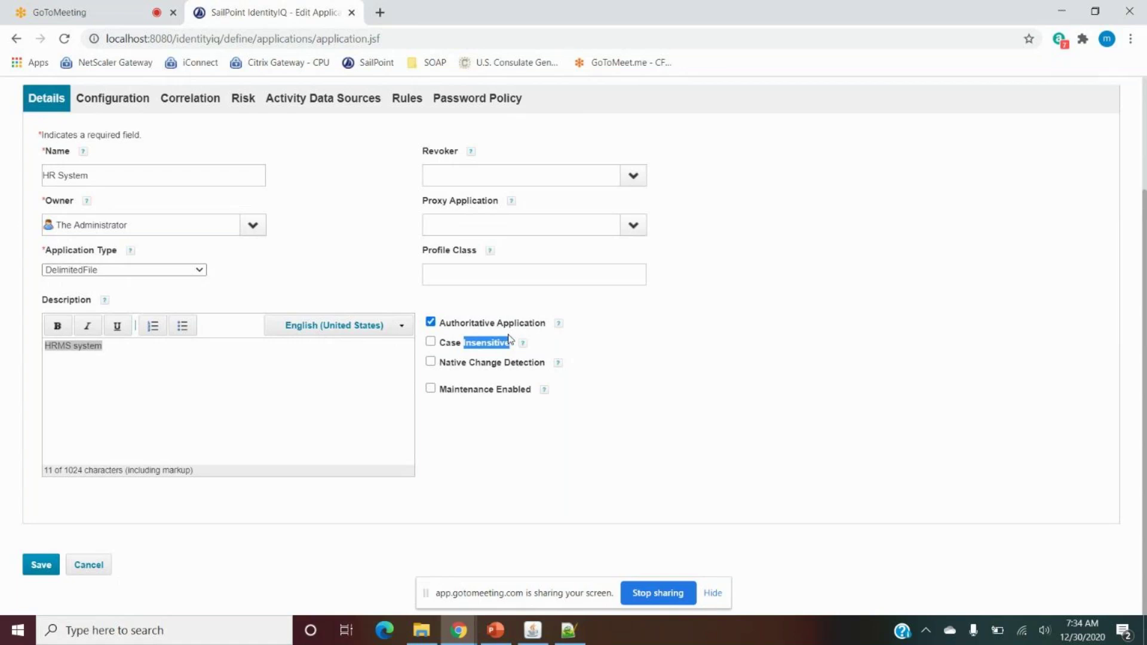
{"action": "left_click_drag", "start_coordinate": [440, 362], "coordinate": [464, 362]}
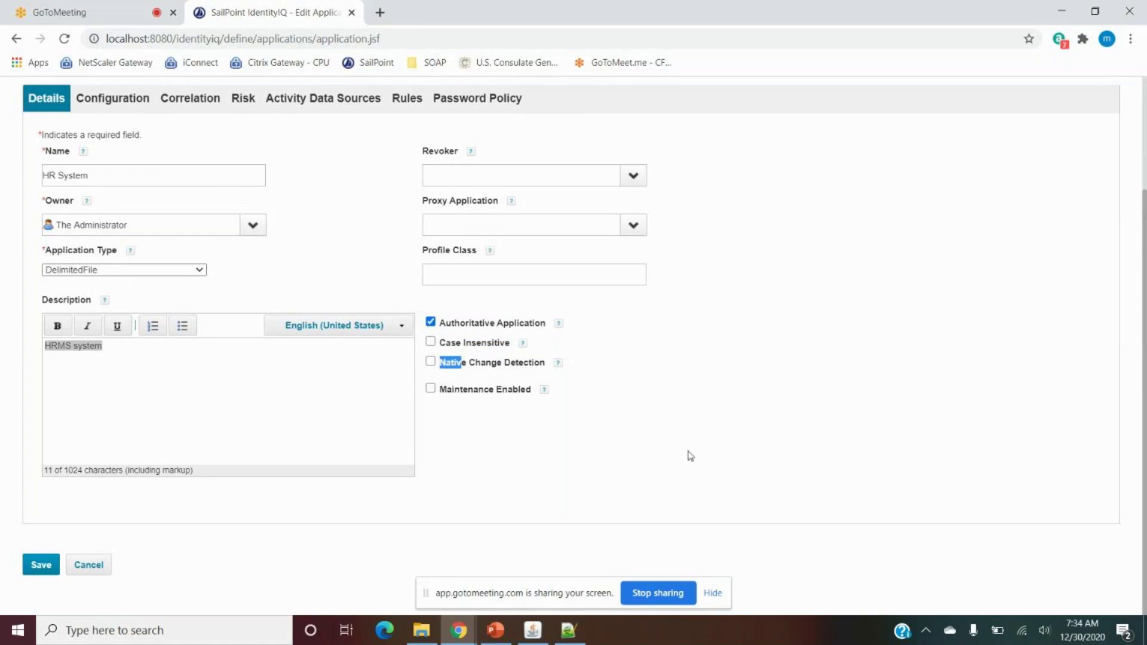
{"action": "left_click", "coordinate": [111, 175]}
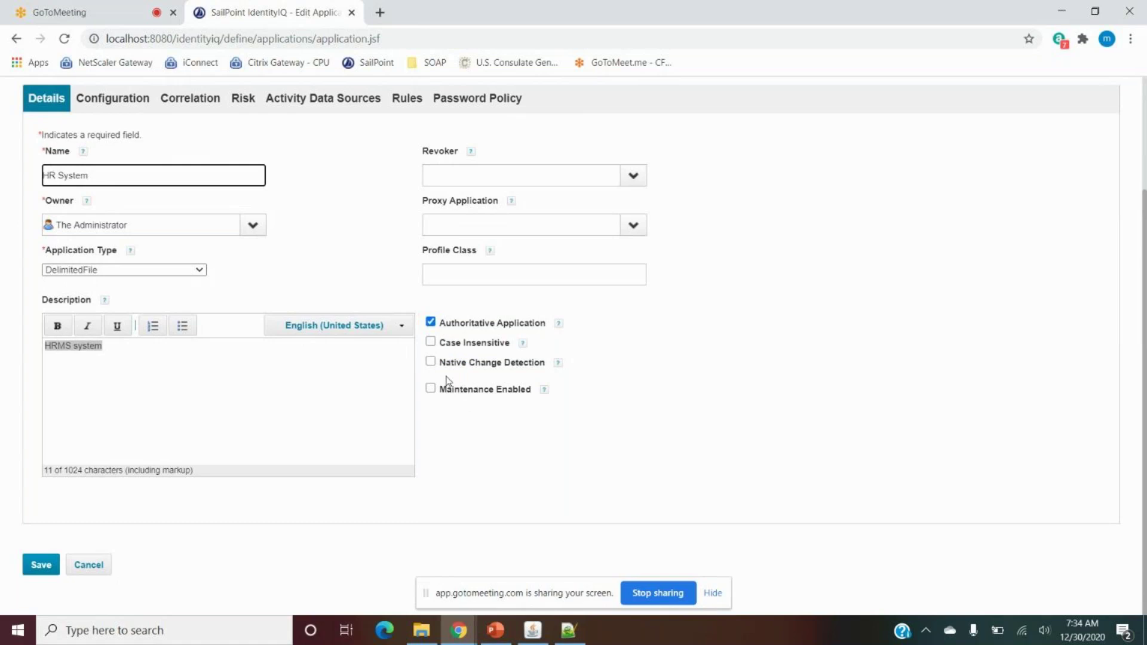
{"action": "left_click_drag", "start_coordinate": [444, 358], "coordinate": [544, 359]}
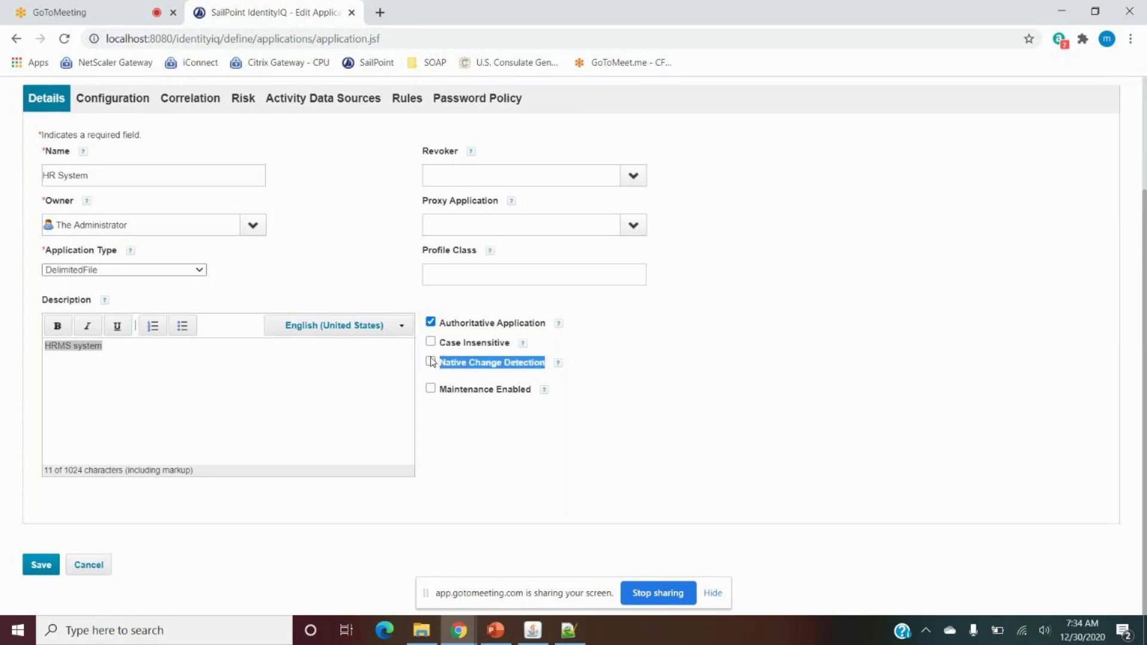
{"action": "double_click", "coordinate": [478, 363]}
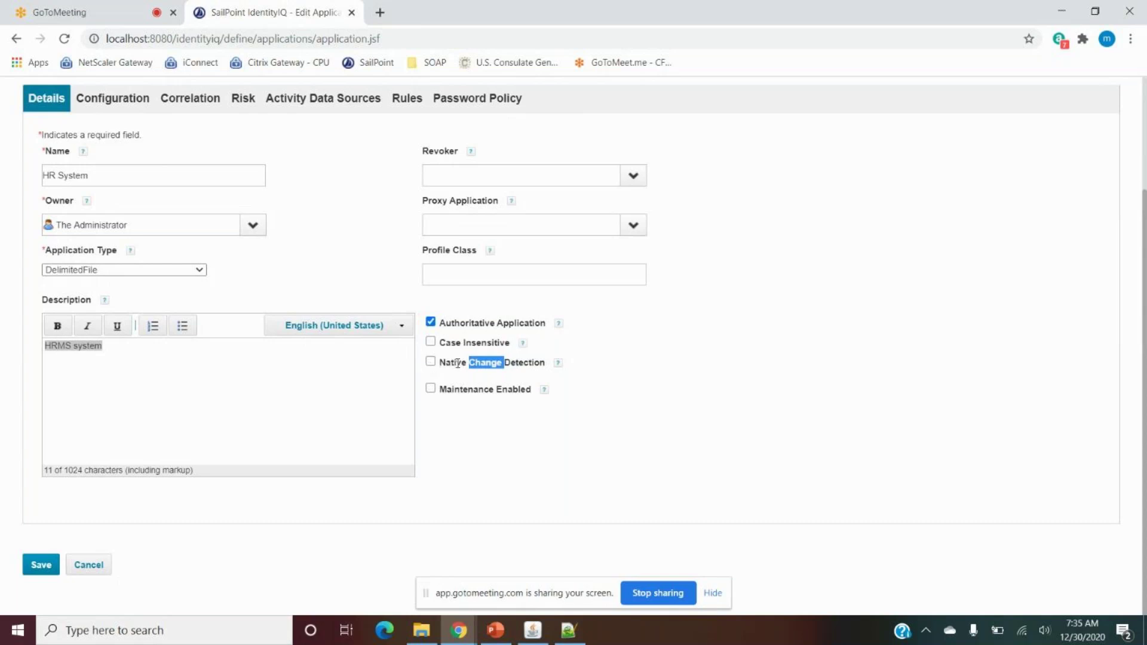
{"action": "left_click_drag", "start_coordinate": [441, 389], "coordinate": [538, 397]}
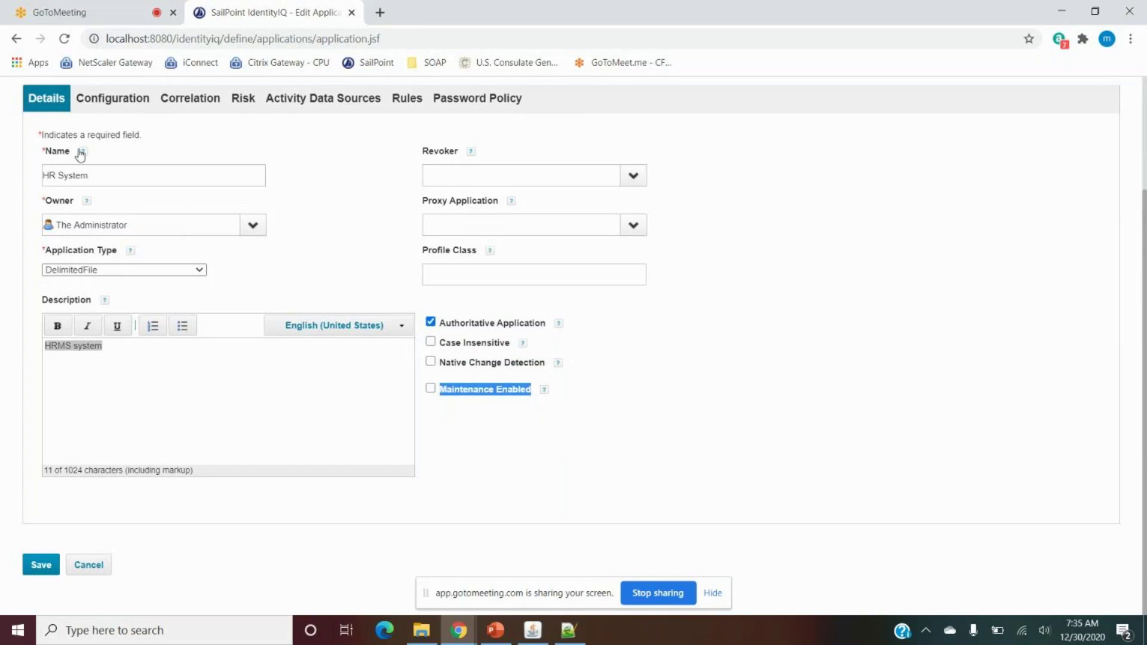
Try out Maintenance Enabled to inspect its expiration date and time fields, and switch the option off again.
{"action": "mouse_move", "coordinate": [81, 154]}
{"action": "left_click", "coordinate": [431, 389]}
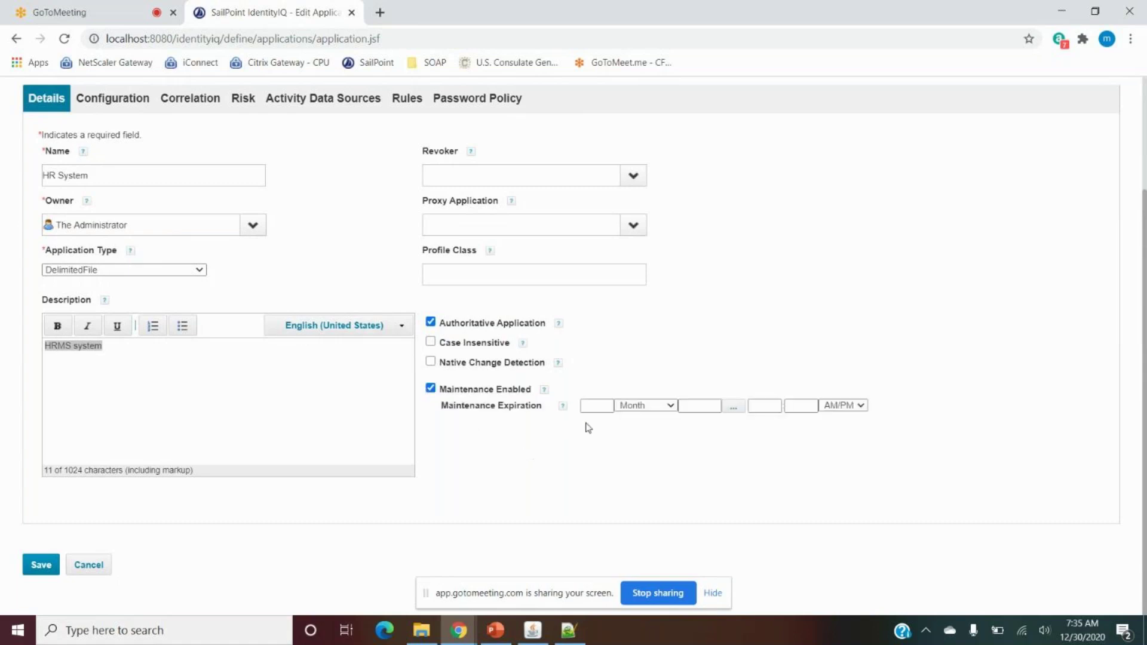
{"action": "left_click", "coordinate": [603, 407]}
{"action": "left_click", "coordinate": [645, 405]}
{"action": "left_click", "coordinate": [714, 407]}
{"action": "left_click", "coordinate": [765, 406]}
{"action": "left_click", "coordinate": [804, 405]}
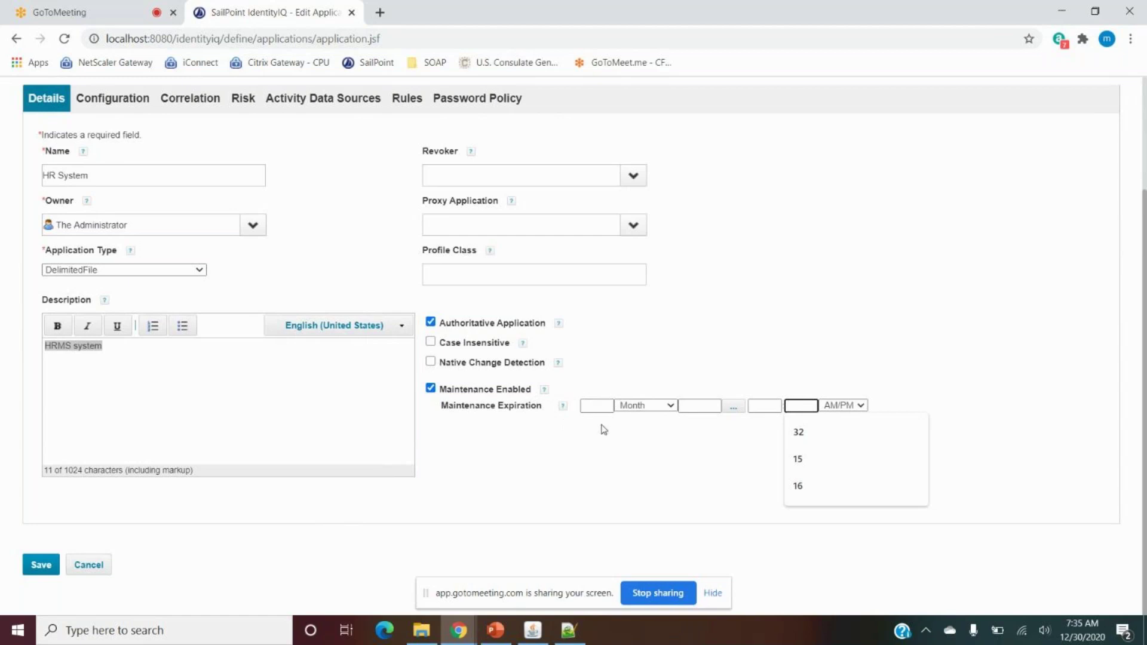
{"action": "left_click", "coordinate": [431, 390]}
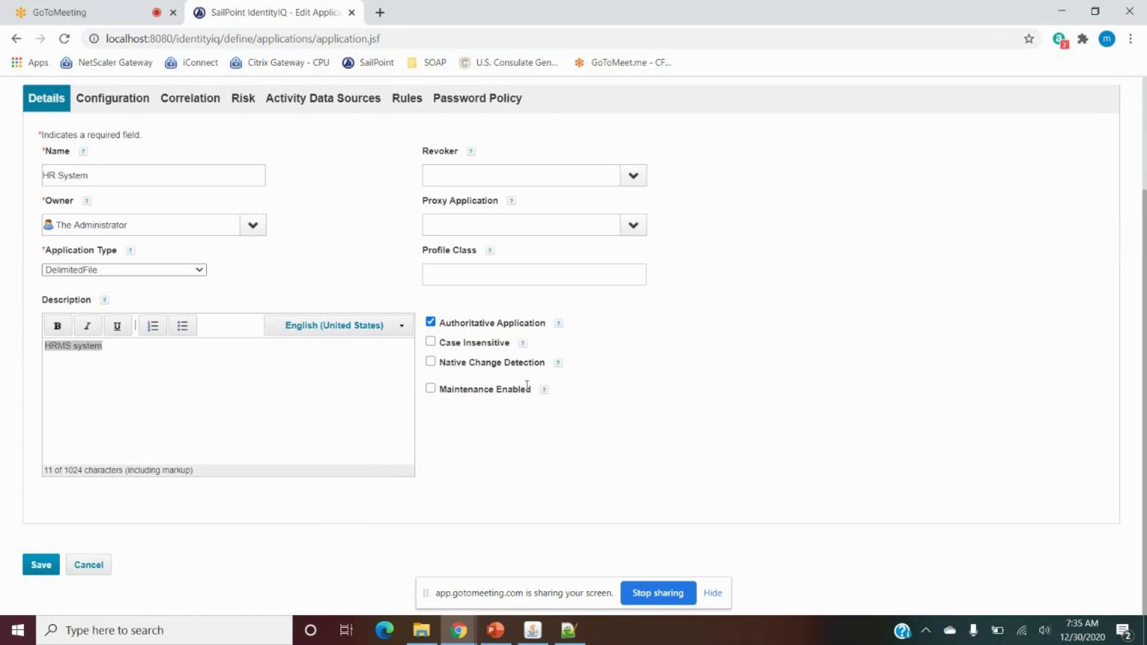
In the application's configuration settings, set the account file path to D:\SailPoint Training\SailPoint LAB Docs\HR.csv.
{"action": "left_click", "coordinate": [136, 106]}
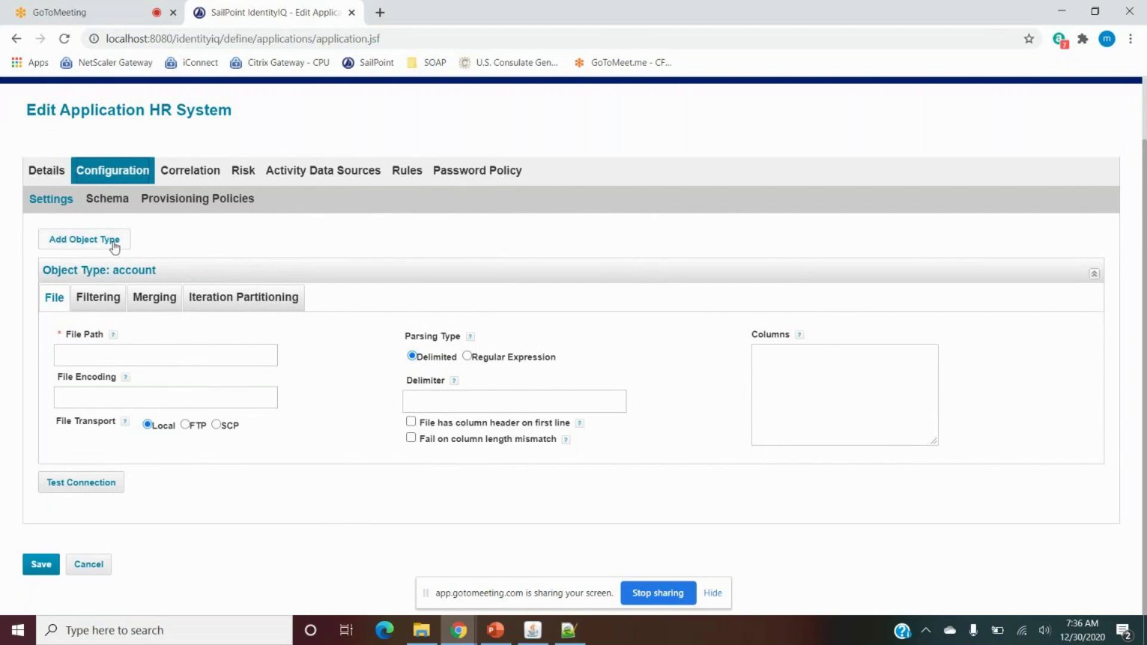
{"action": "left_click", "coordinate": [87, 358]}
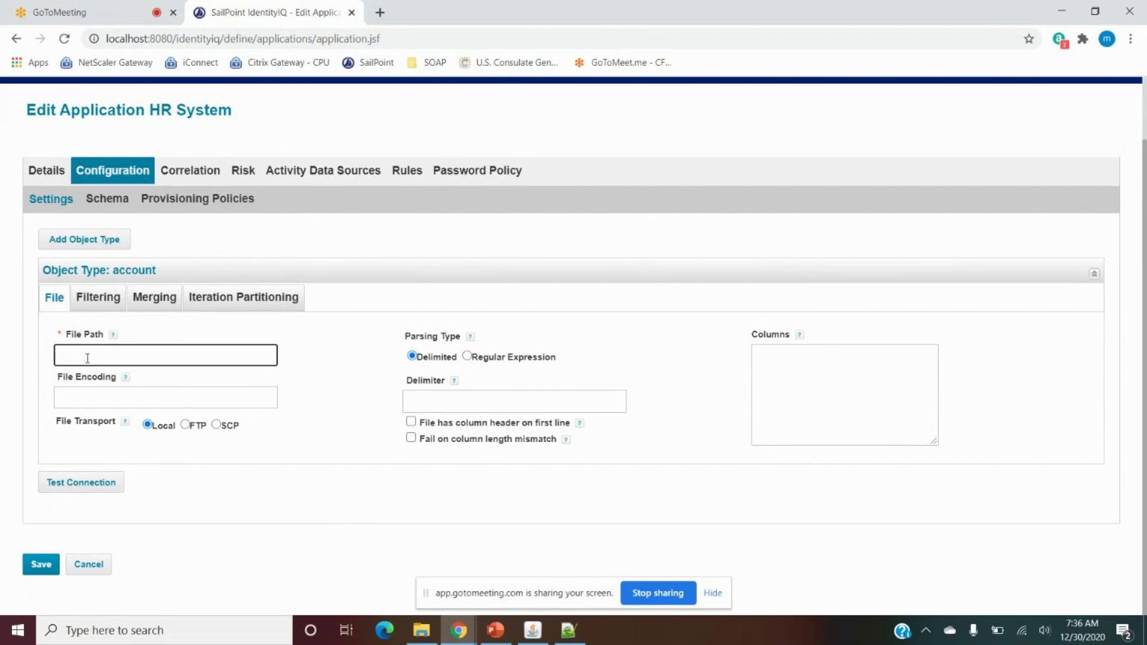
{"action": "type", "text": "D:\\SailPoint Training\\SailPoint LAB Docs\\"}
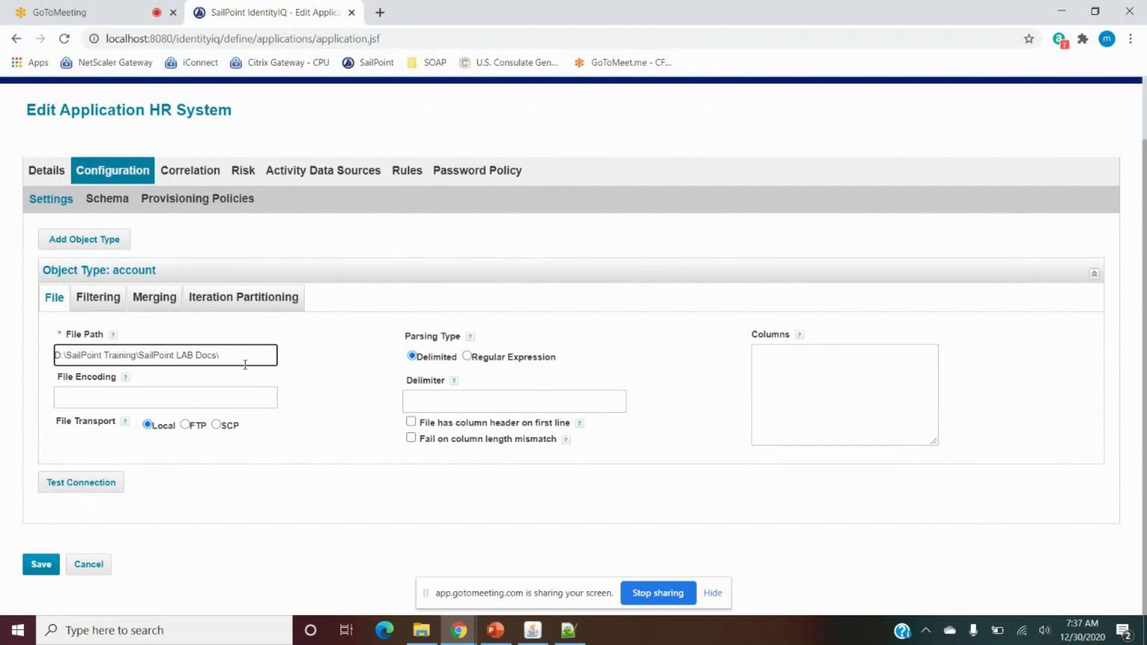
{"action": "type", "text": "HR.csv"}
{"action": "left_click", "coordinate": [273, 460]}
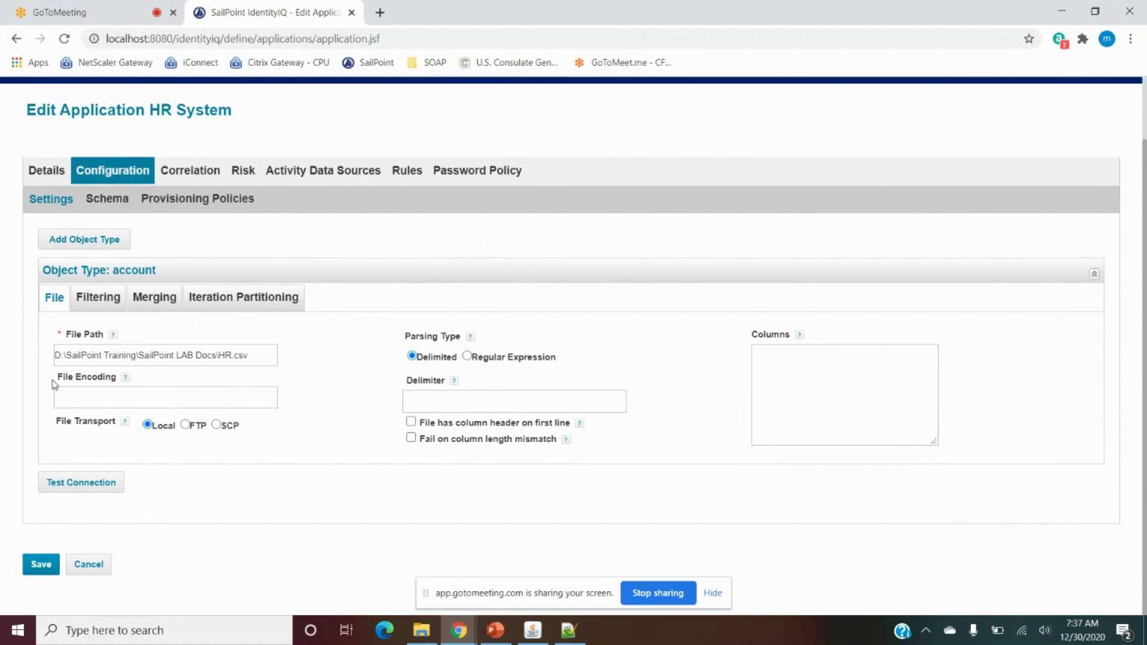
Read the help for the File Encoding setting and leave the encoding blank.
{"action": "left_click_drag", "start_coordinate": [53, 383], "coordinate": [123, 383]}
{"action": "mouse_move", "coordinate": [127, 381]}
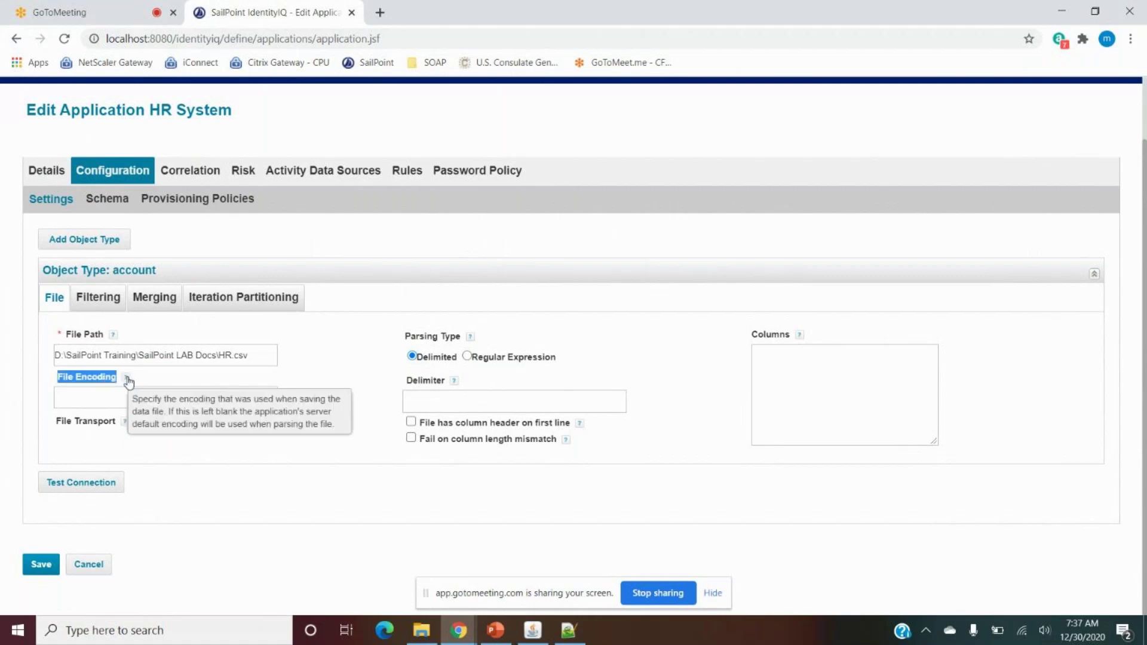
{"action": "left_click", "coordinate": [78, 399]}
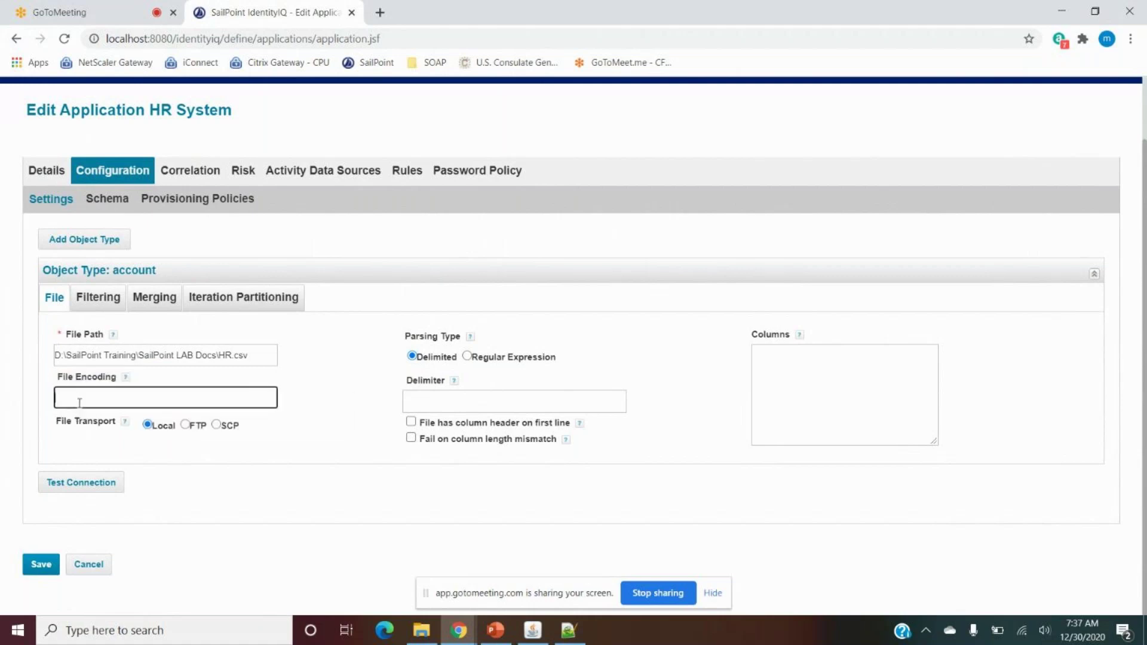
{"action": "left_click_drag", "start_coordinate": [55, 382], "coordinate": [117, 378]}
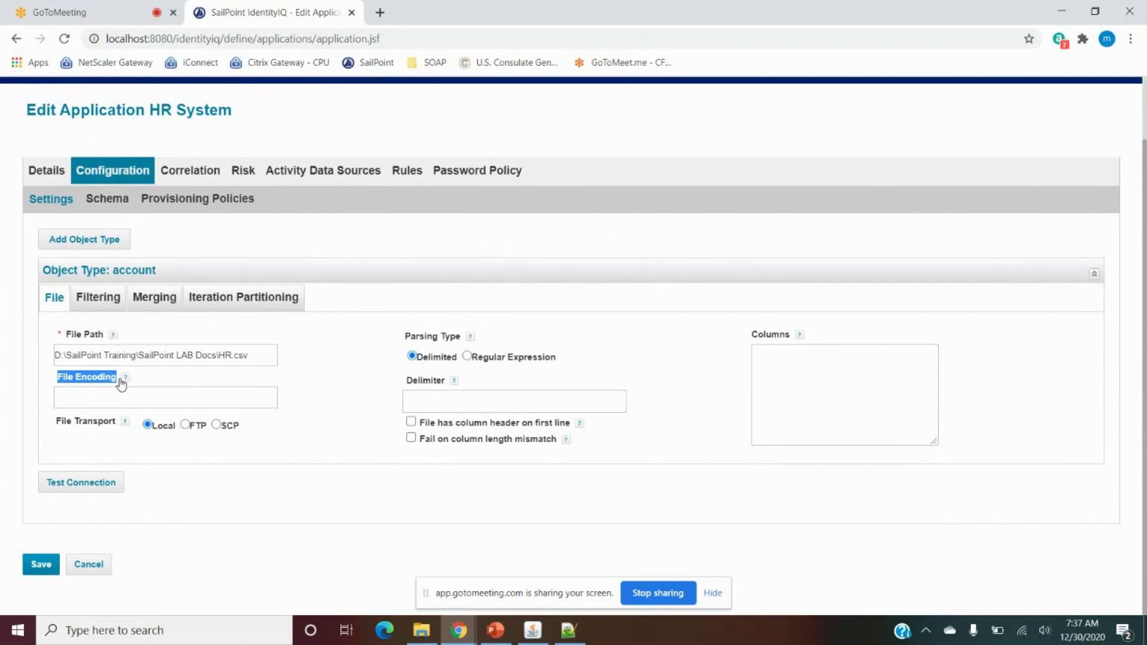
{"action": "mouse_move", "coordinate": [126, 380]}
{"action": "left_click", "coordinate": [81, 401]}
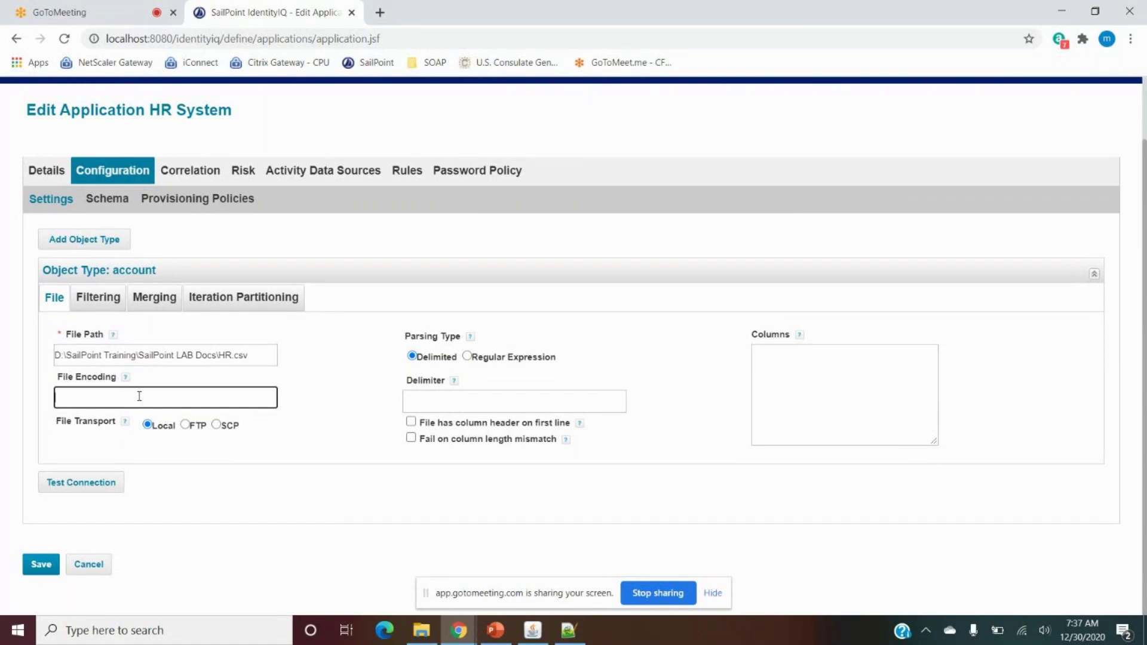
Review the Parsing Type and File Transport settings, glancing at HR.csv in Notepad++ in between.
{"action": "left_click_drag", "start_coordinate": [403, 335], "coordinate": [477, 340]}
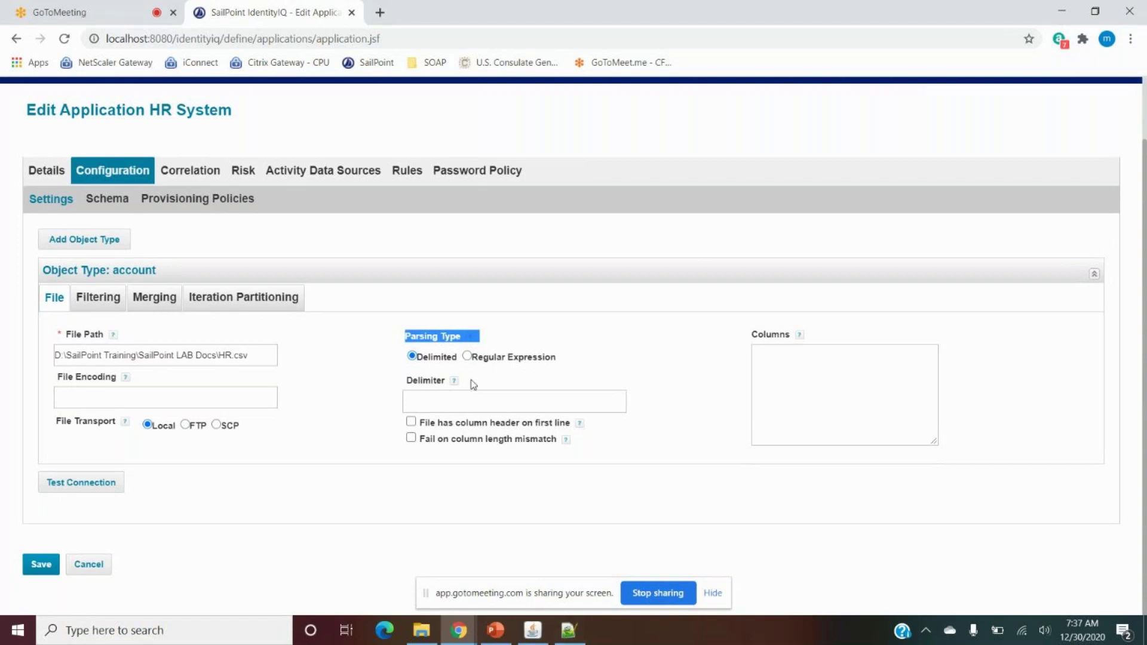
{"action": "left_click", "coordinate": [569, 630]}
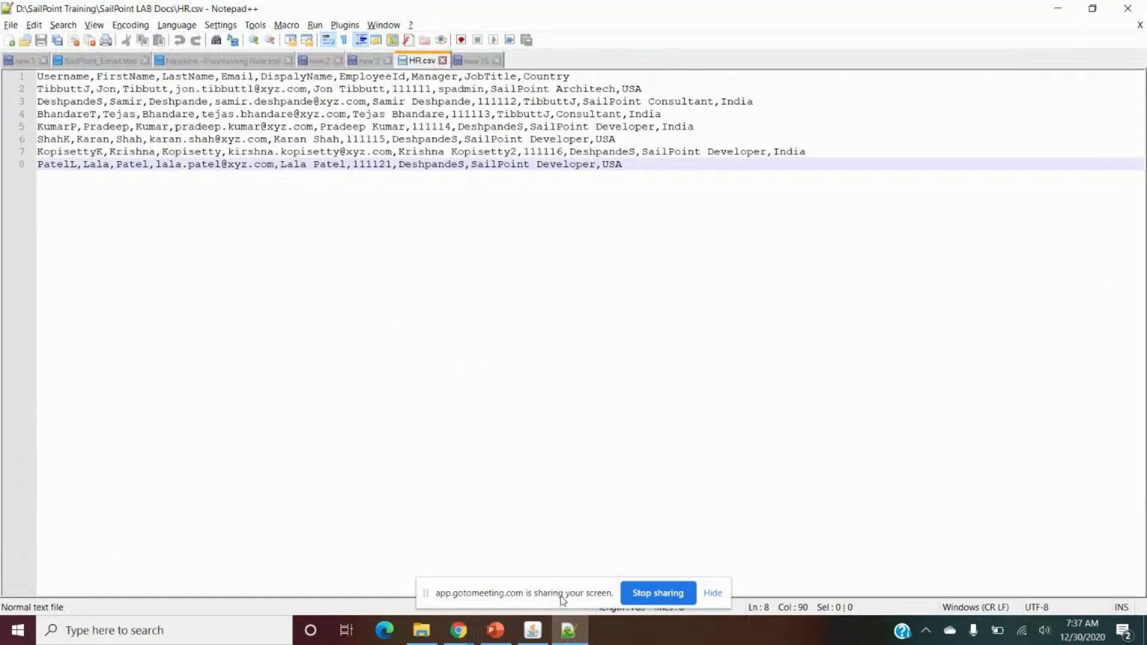
{"action": "left_click", "coordinate": [568, 630]}
{"action": "left_click_drag", "start_coordinate": [57, 421], "coordinate": [173, 449]}
{"action": "left_click", "coordinate": [172, 448]}
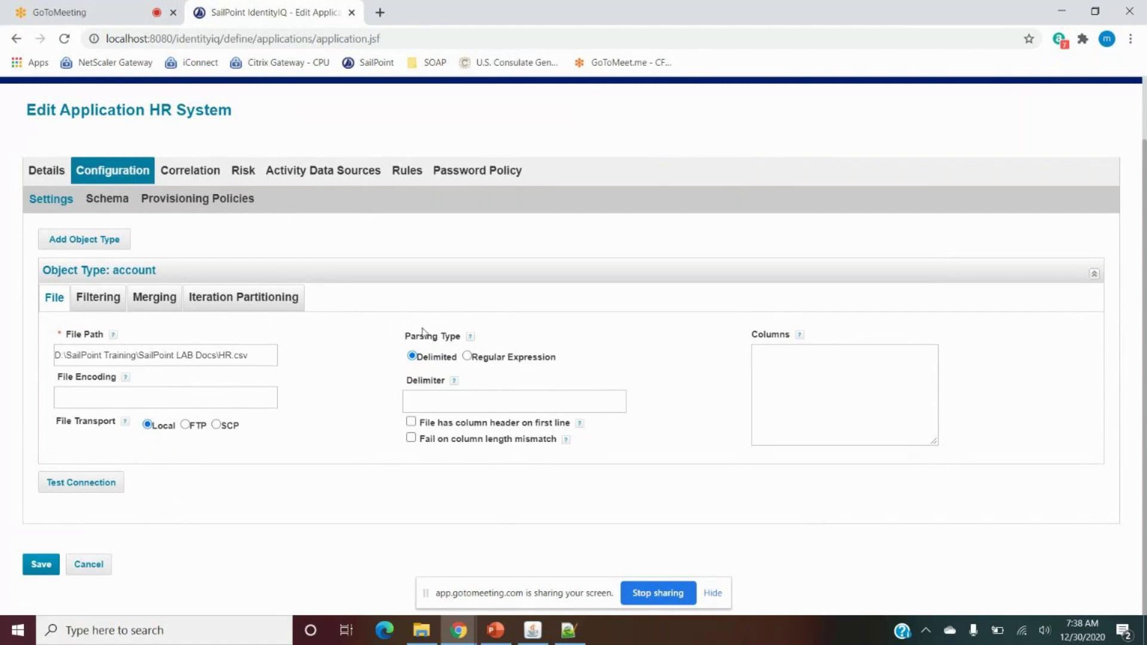
Switch to HR.csv in Notepad++ and examine how its header fields are separated, for choosing the parsing type.
{"action": "mouse_move", "coordinate": [410, 335]}
{"action": "left_mouse_down"}
{"action": "mouse_move", "coordinate": [476, 341]}
{"action": "mouse_move", "coordinate": [432, 338]}
{"action": "left_mouse_up"}
{"action": "mouse_move", "coordinate": [476, 341]}
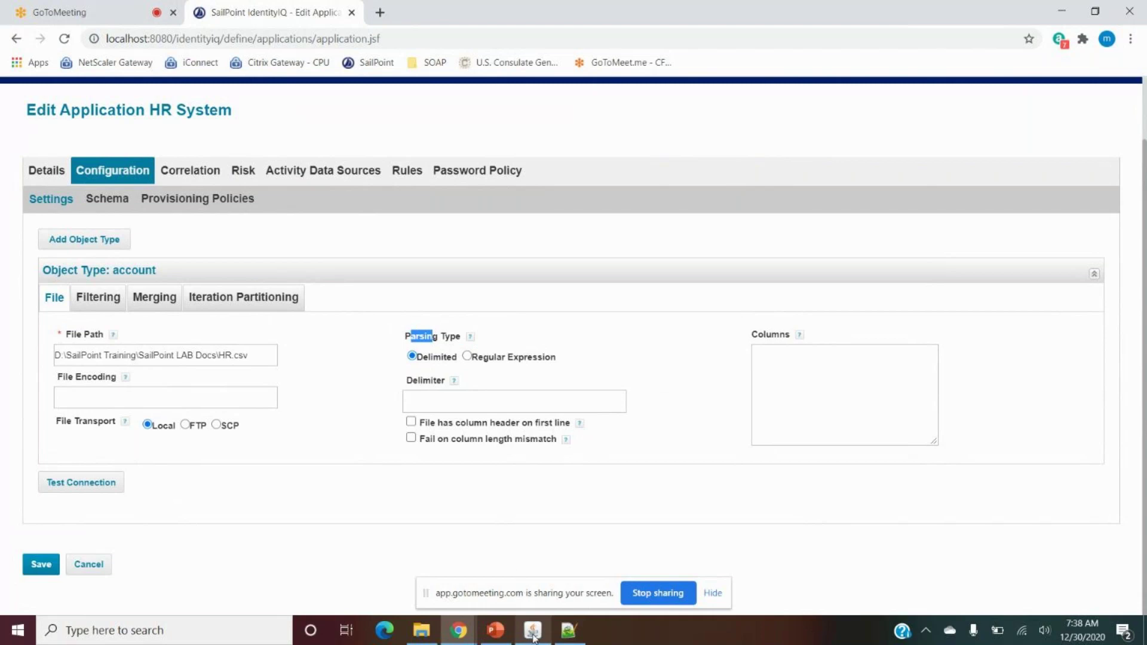
{"action": "mouse_move", "coordinate": [562, 638]}
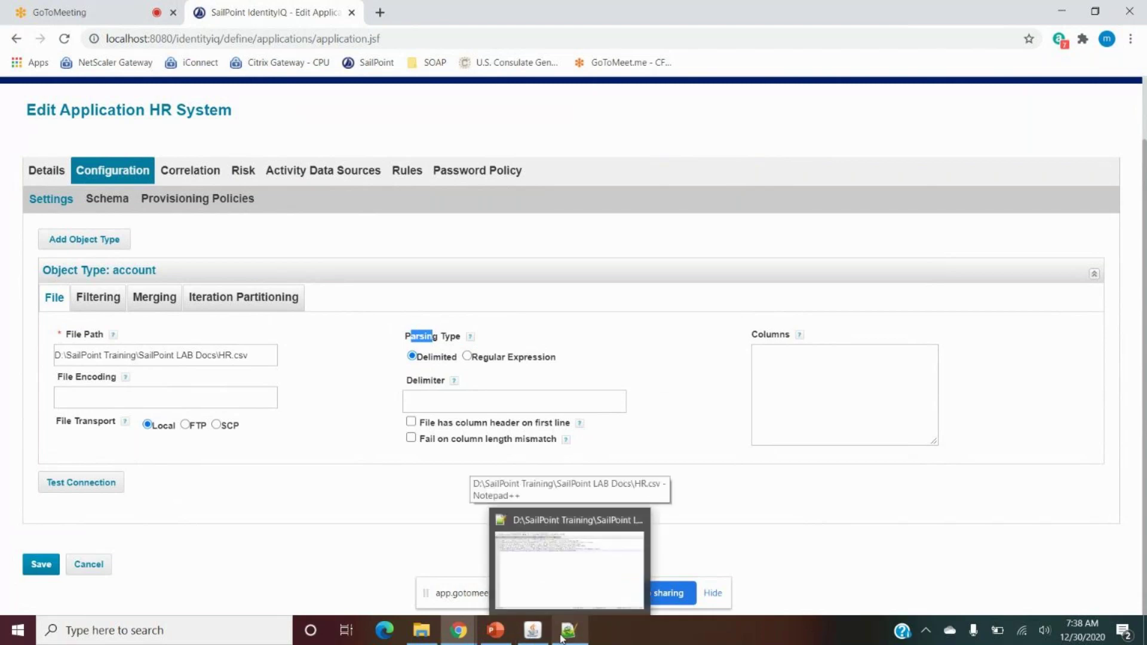
{"action": "left_click", "coordinate": [568, 538]}
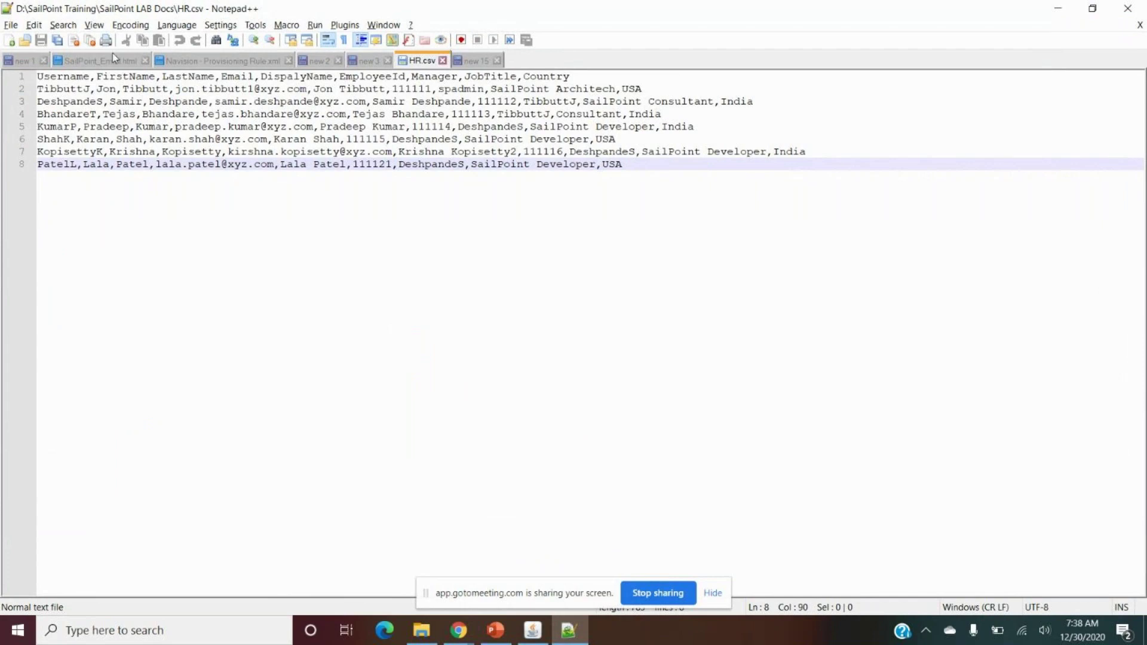
{"action": "double_click", "coordinate": [78, 76]}
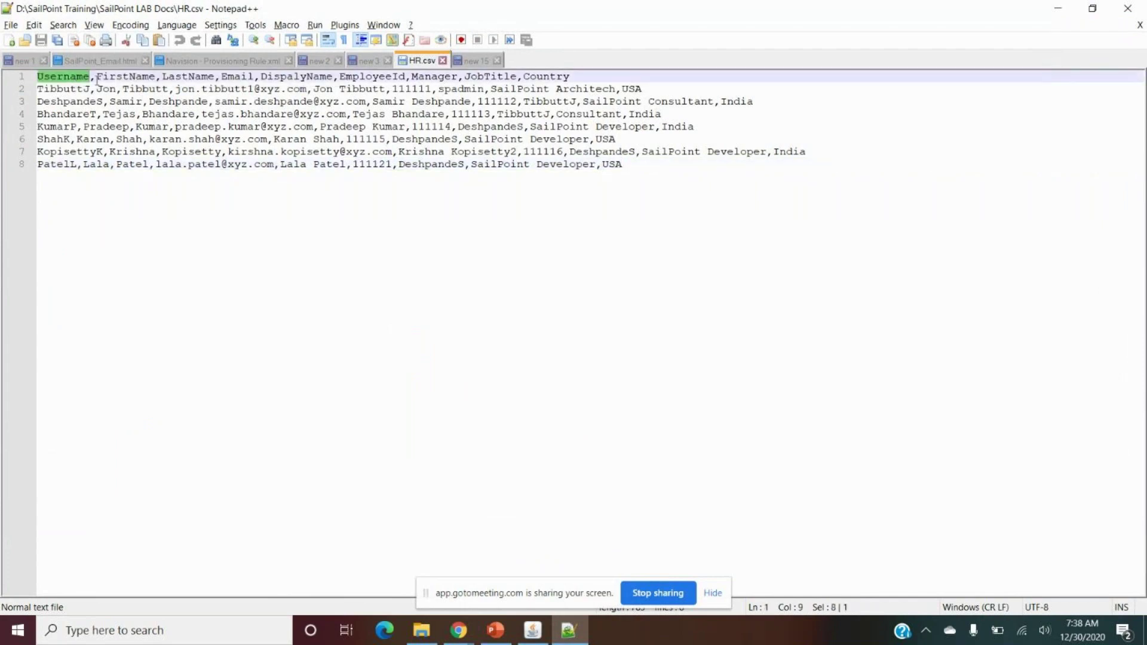
{"action": "left_click", "coordinate": [93, 78]}
{"action": "left_click", "coordinate": [110, 76]}
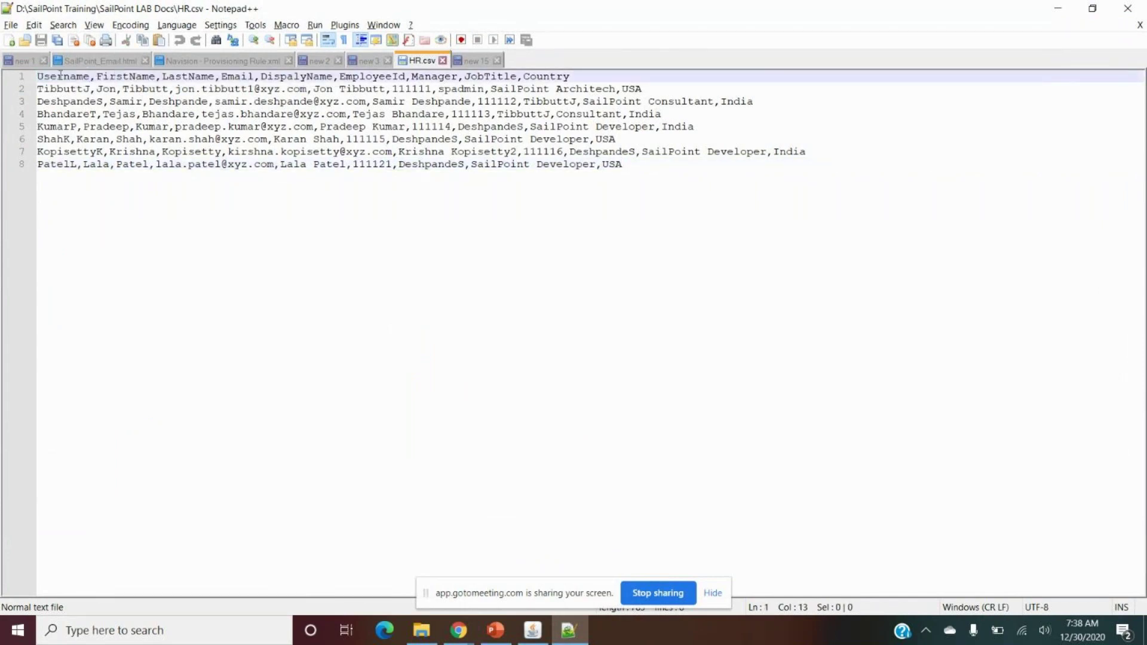
{"action": "double_click", "coordinate": [109, 77]}
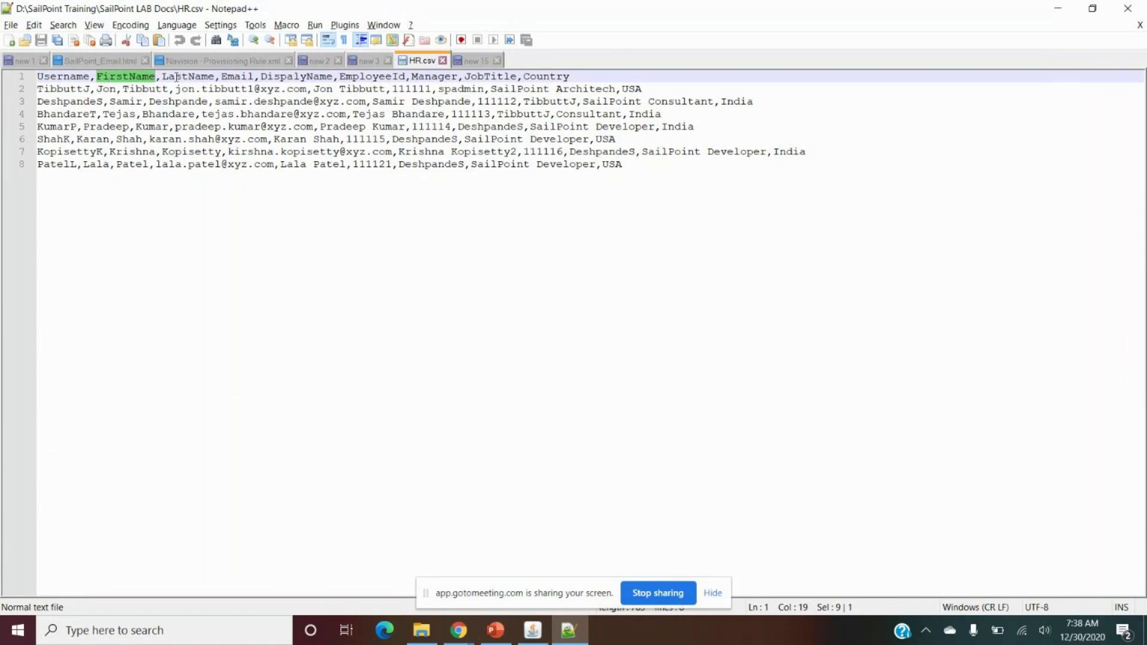
{"action": "triple_click", "coordinate": [263, 78]}
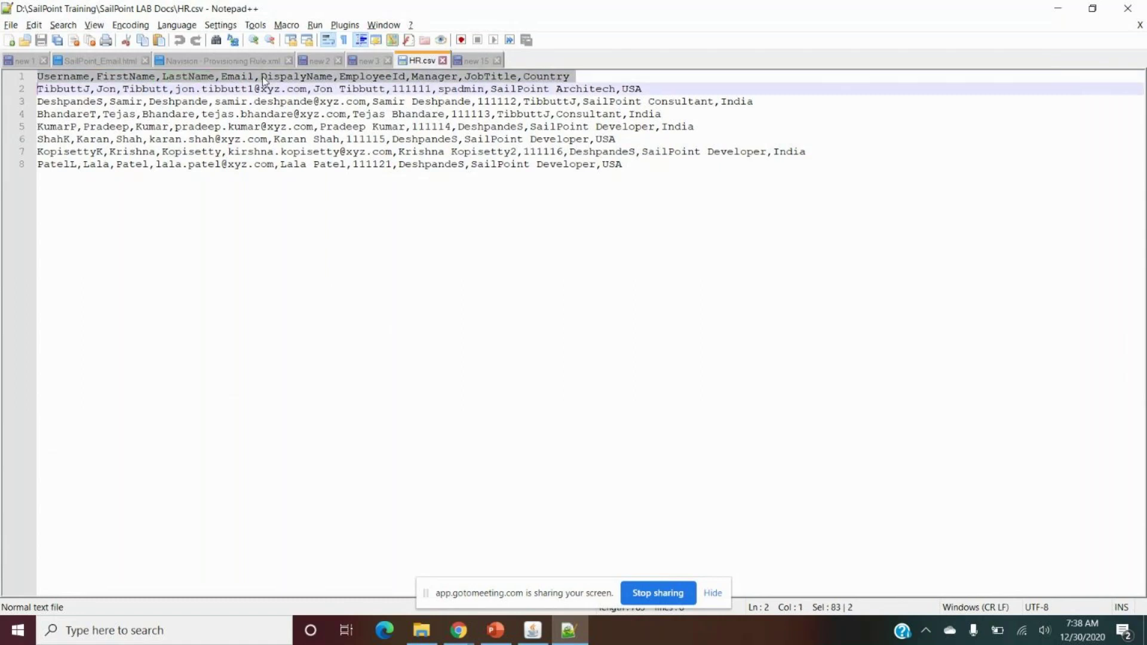
{"action": "left_click", "coordinate": [1058, 8]}
Try the Regular Expression parsing type to inspect its input field, and switch back to Delimited.
{"action": "left_click", "coordinate": [420, 337]}
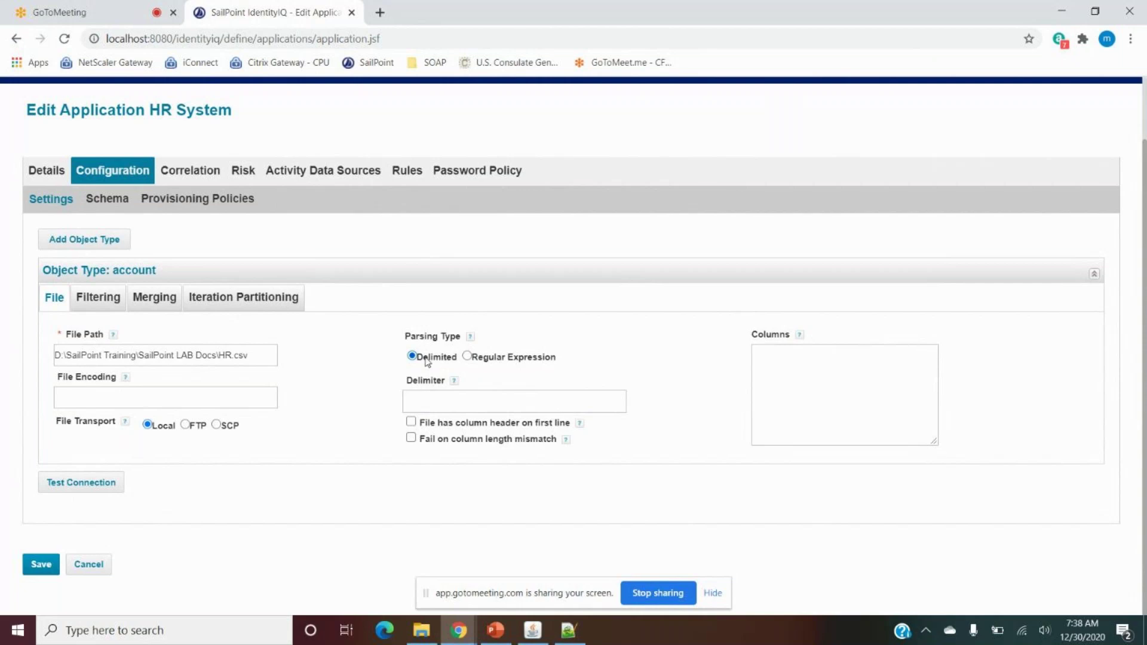
{"action": "left_click", "coordinate": [452, 399]}
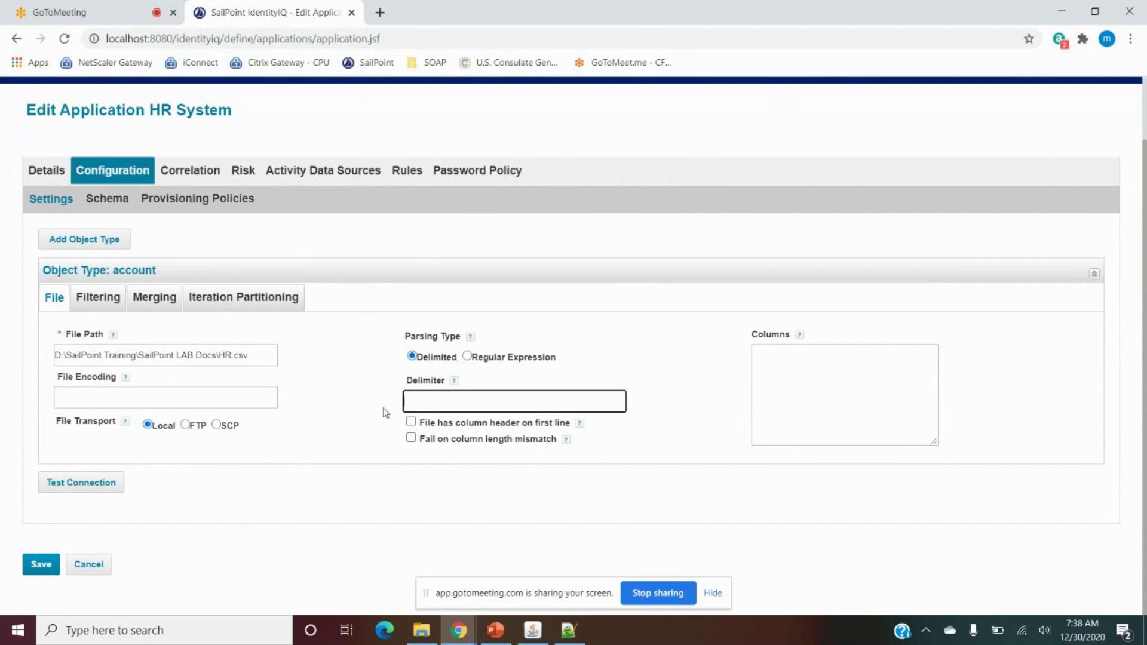
{"action": "left_click", "coordinate": [468, 357]}
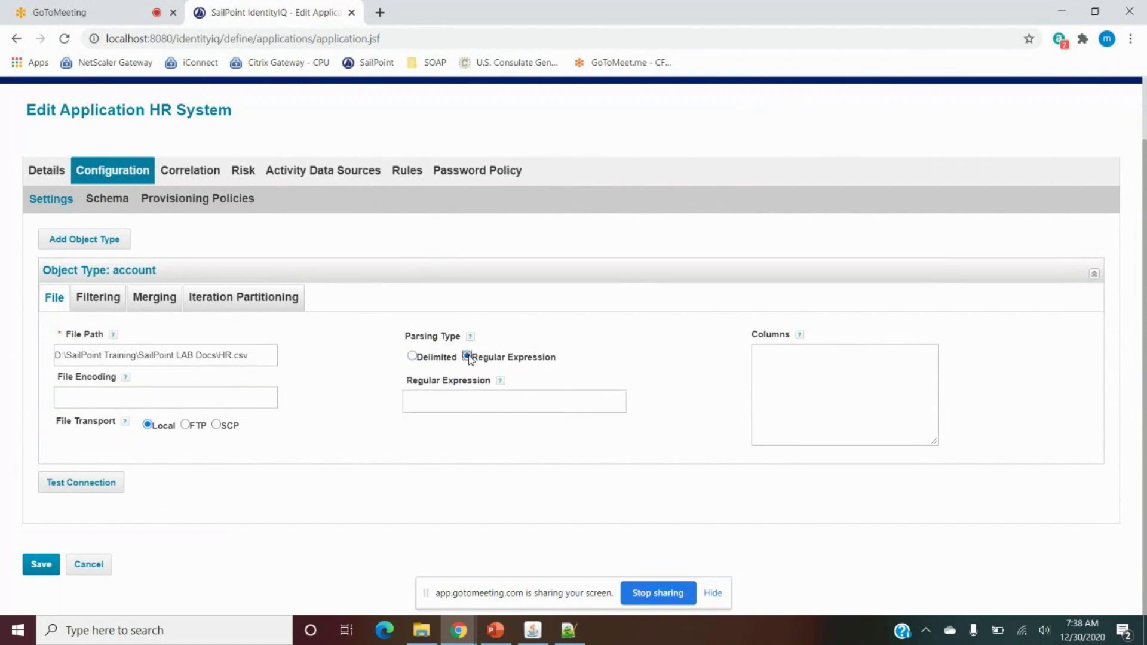
{"action": "left_click", "coordinate": [429, 399]}
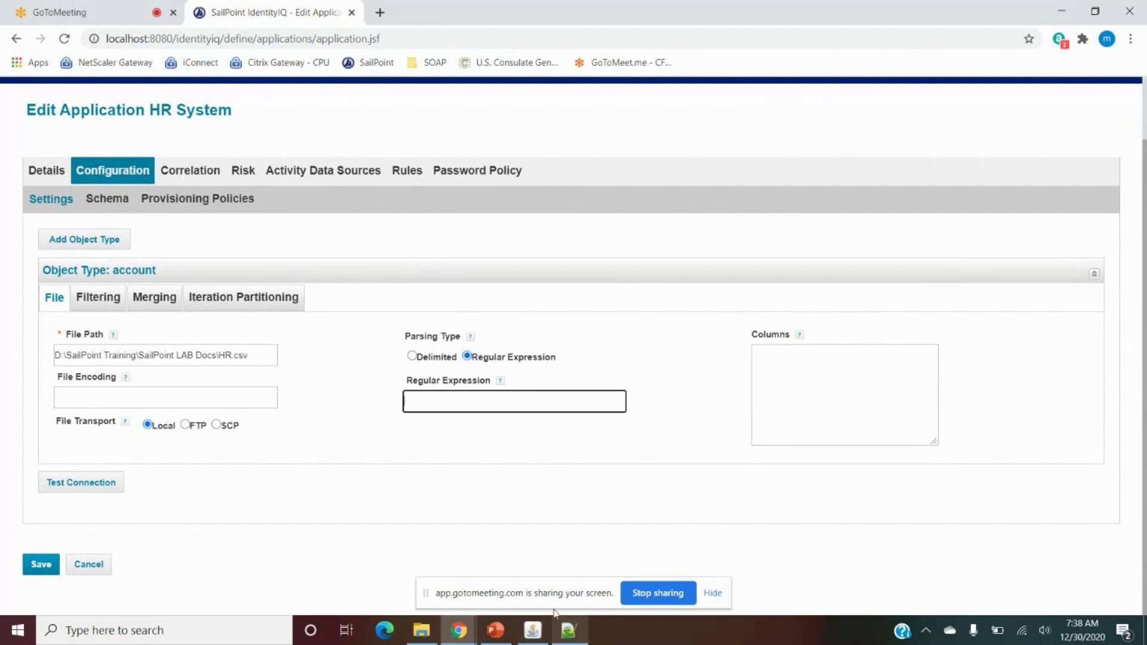
{"action": "left_click", "coordinate": [412, 358]}
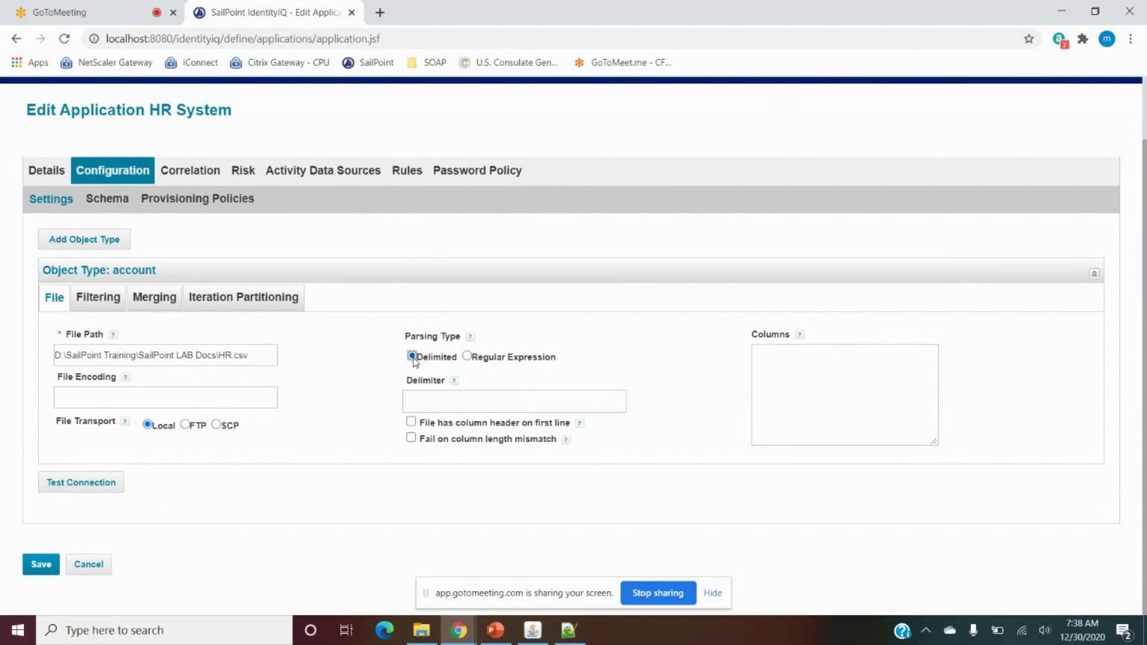
Set the delimiter of the account file to a comma.
{"action": "left_click", "coordinate": [423, 401]}
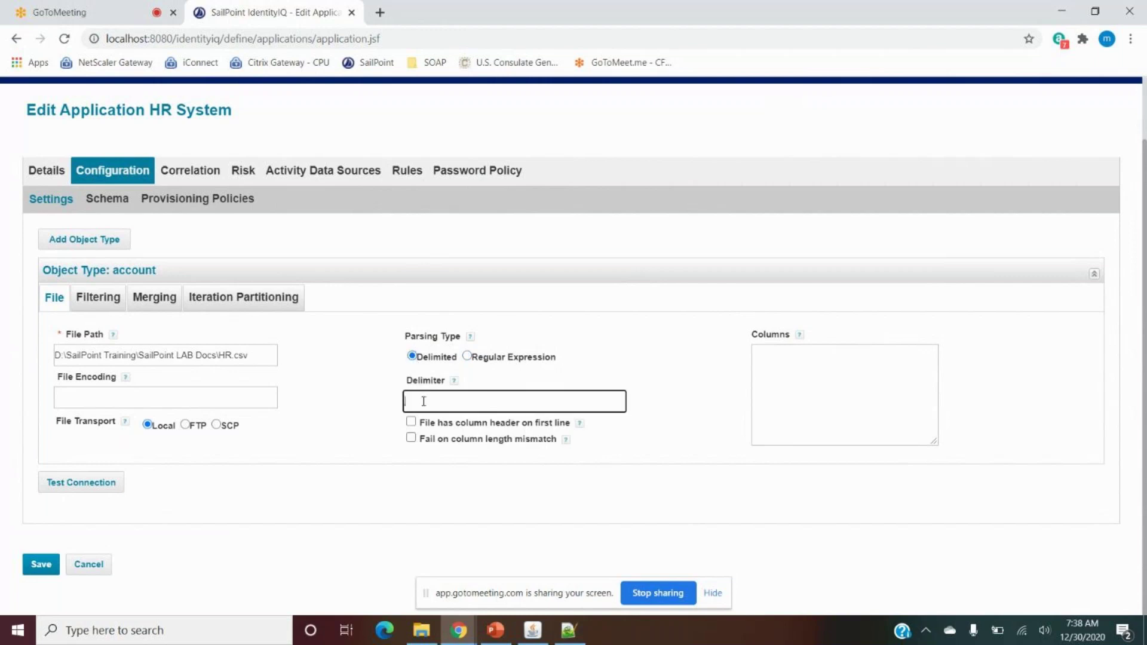
{"action": "type", "text": ","}
{"action": "left_click", "coordinate": [382, 404]}
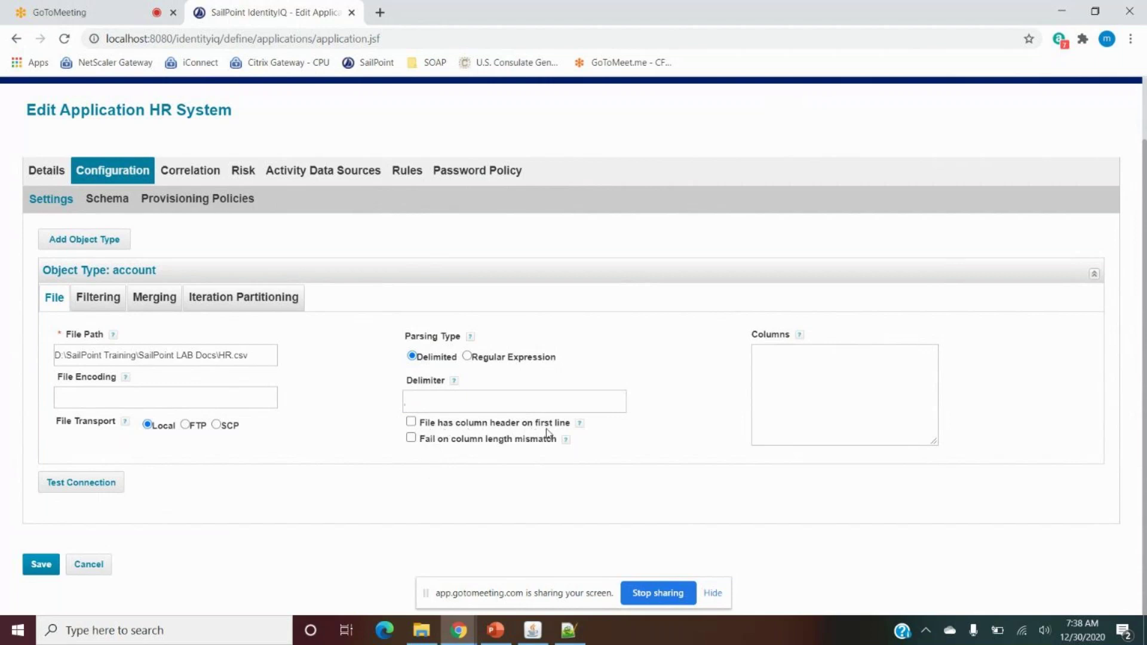
Check the header row of HR.csv in Notepad++, and enable File has column header on first line in IdentityIQ.
{"action": "left_click", "coordinate": [565, 634]}
{"action": "left_click_drag", "start_coordinate": [581, 77], "coordinate": [30, 64]}
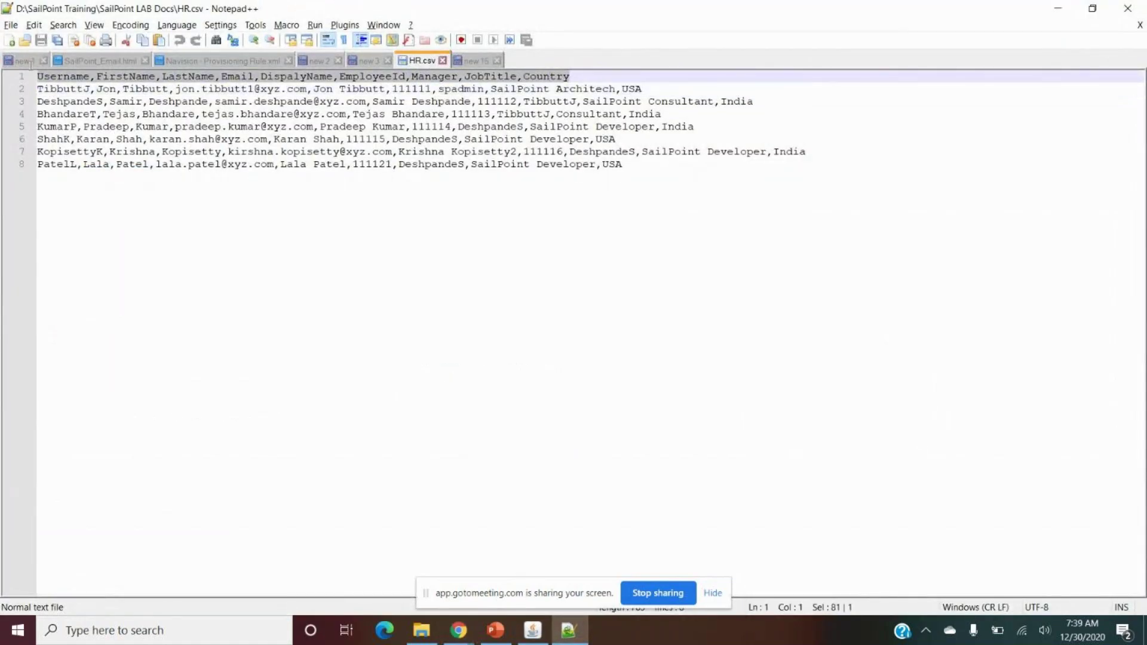
{"action": "left_click", "coordinate": [1058, 8]}
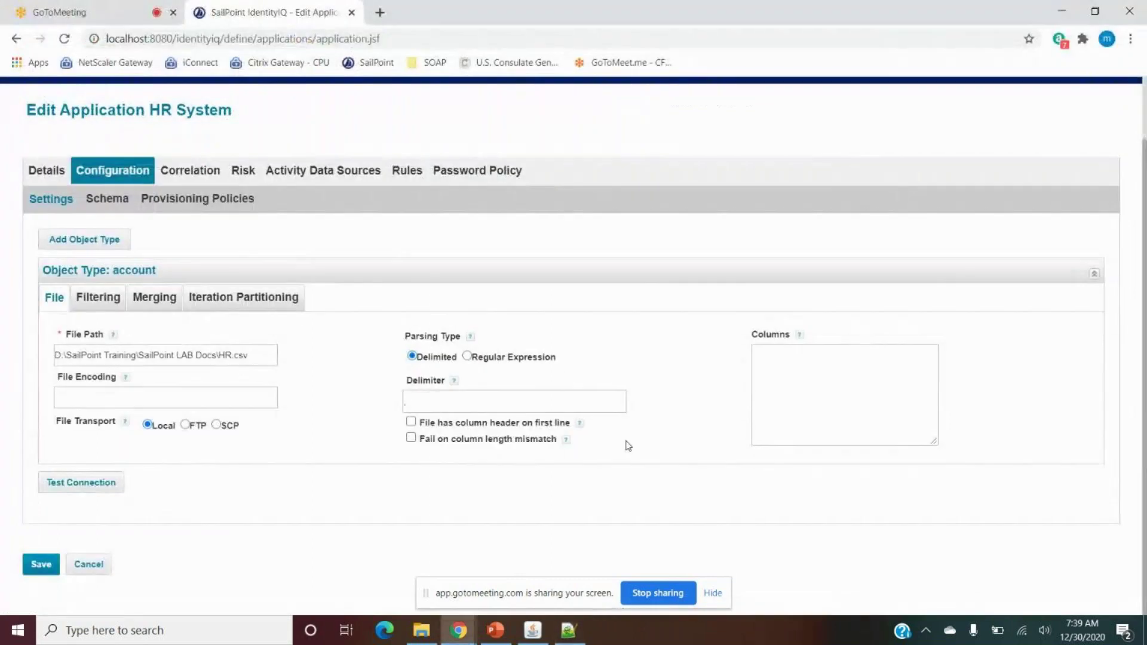
{"action": "left_click", "coordinate": [412, 422]}
Compare the employee records in HR.csv with the header columns in Notepad++, and return to the application settings.
{"action": "left_click", "coordinate": [569, 631]}
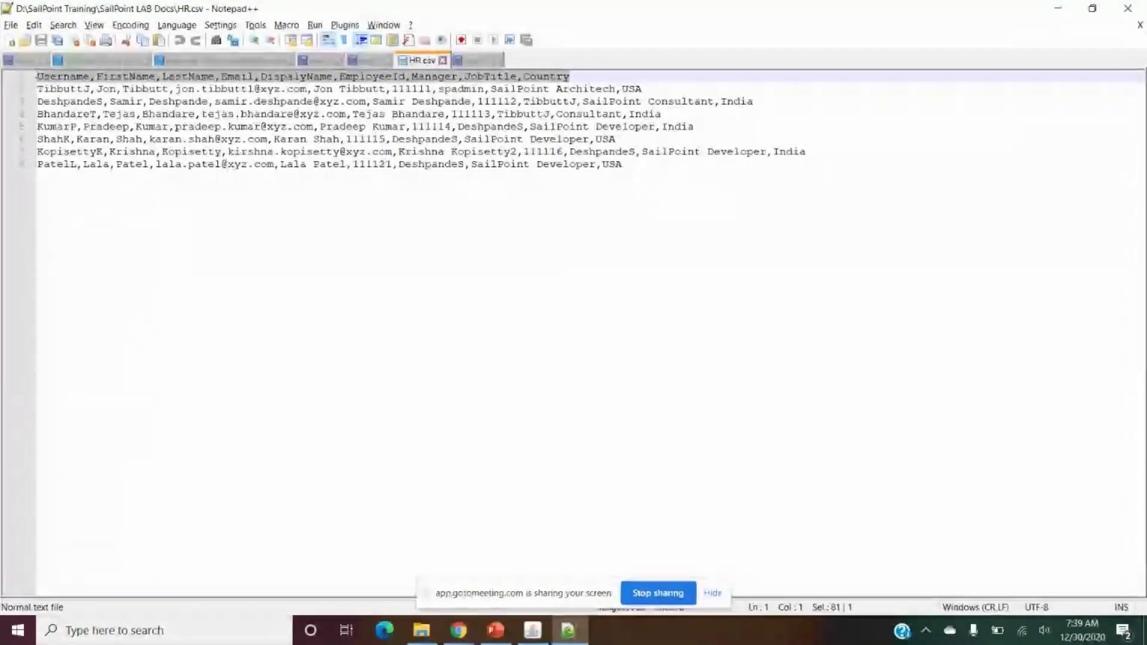
{"action": "left_click_drag", "start_coordinate": [490, 88], "coordinate": [36, 89]}
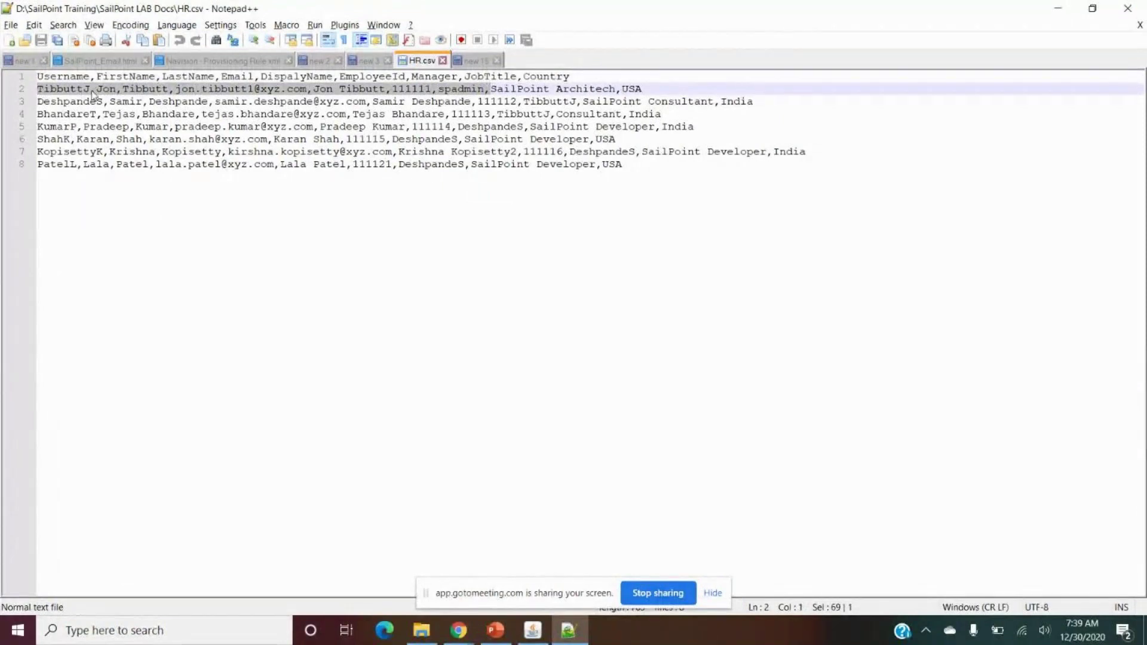
{"action": "double_click", "coordinate": [67, 88]}
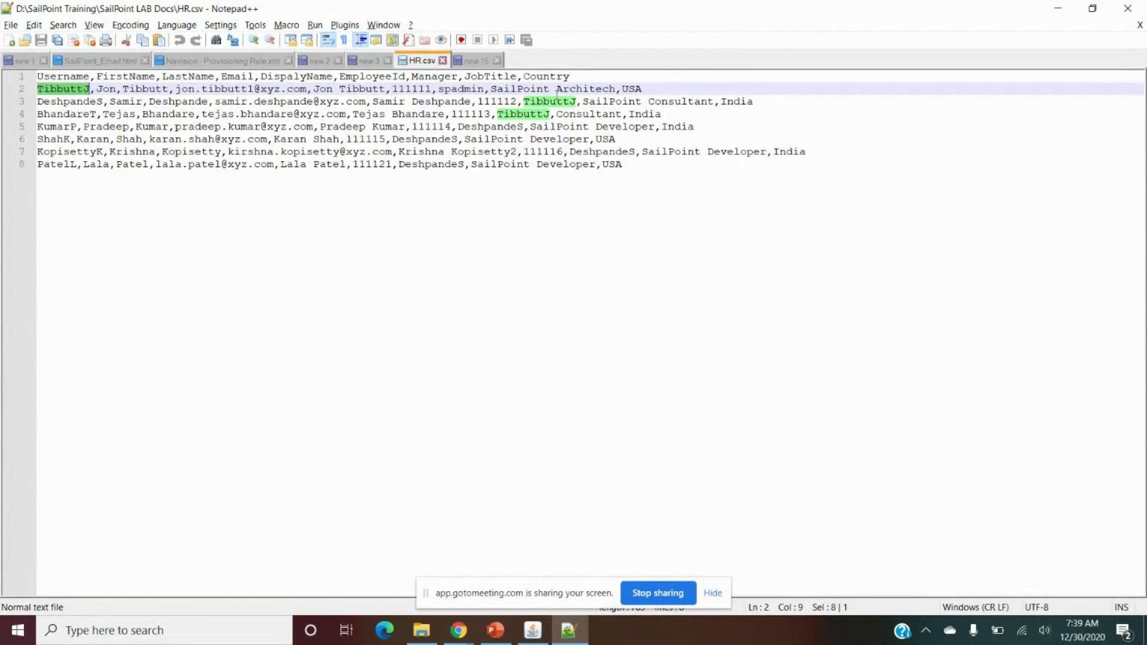
{"action": "double_click", "coordinate": [506, 77]}
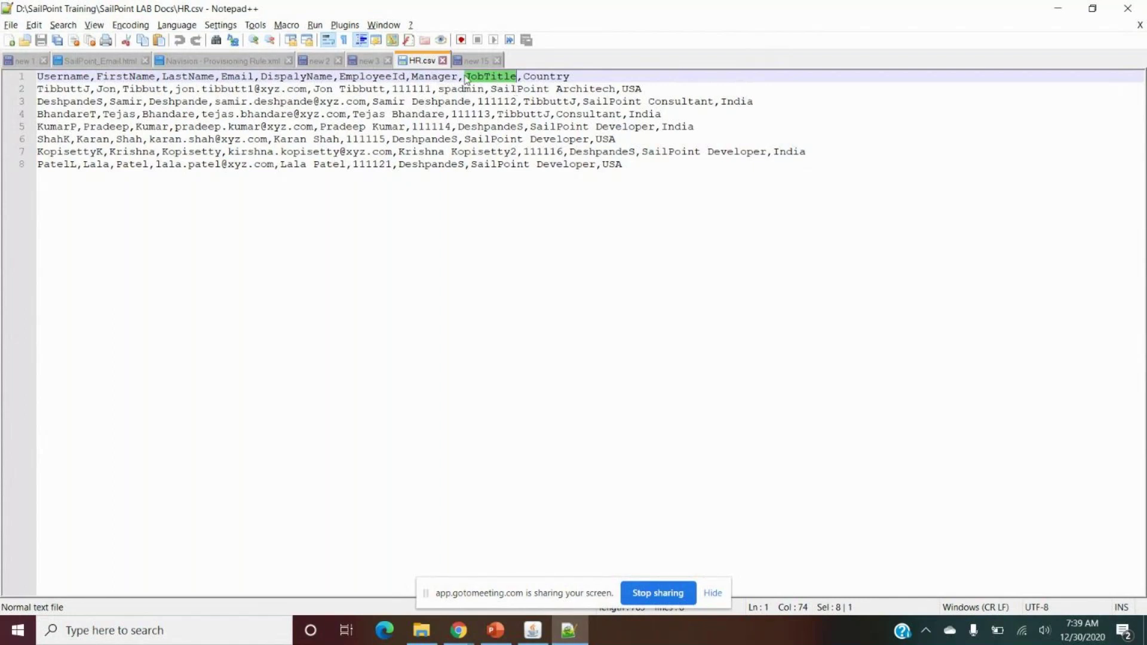
{"action": "left_click_drag", "start_coordinate": [755, 104], "coordinate": [37, 102]}
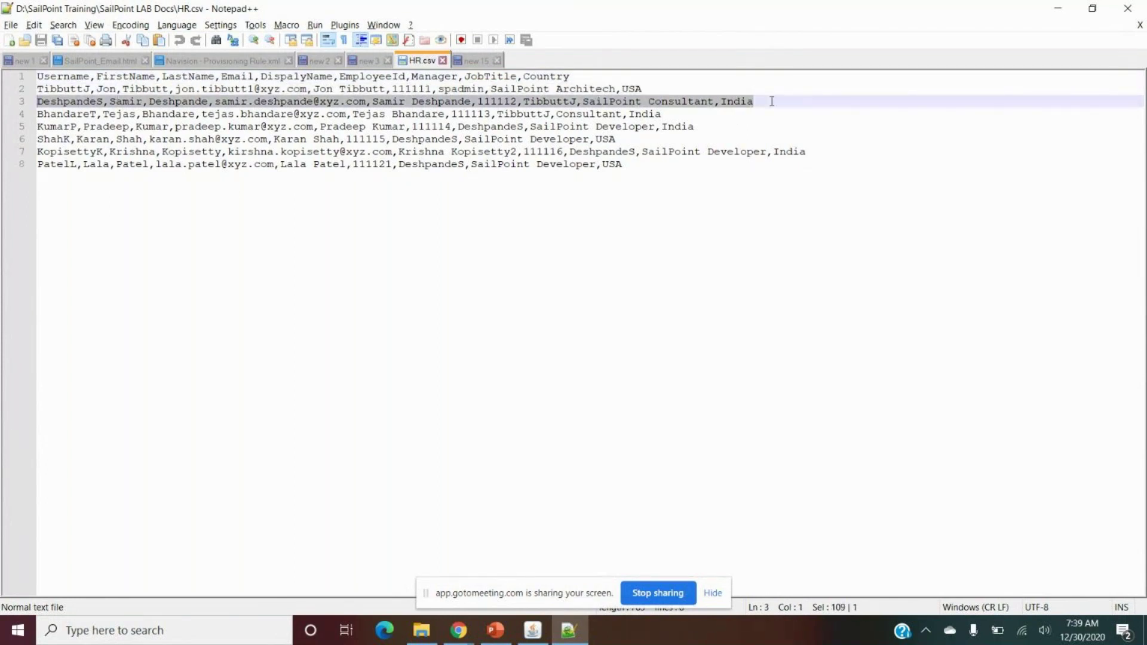
{"action": "left_click", "coordinate": [1059, 9]}
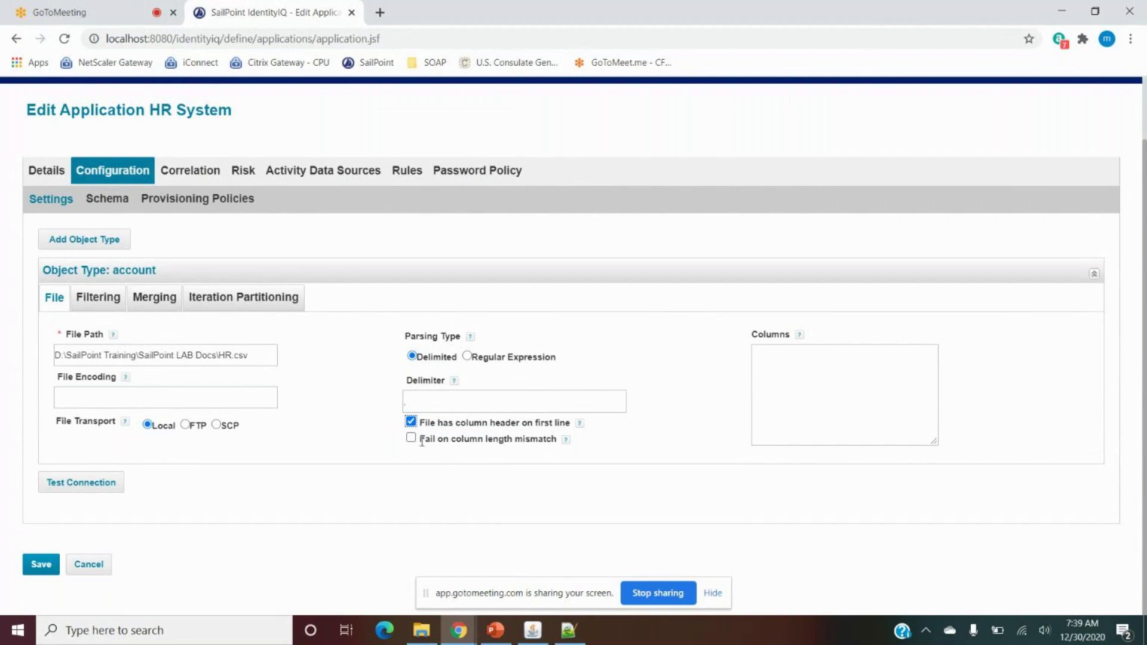
Try the Regular Expression parsing type together with the Columns box, and restore the Delimited parsing type.
{"action": "mouse_move", "coordinate": [801, 341]}
{"action": "left_click", "coordinate": [468, 356]}
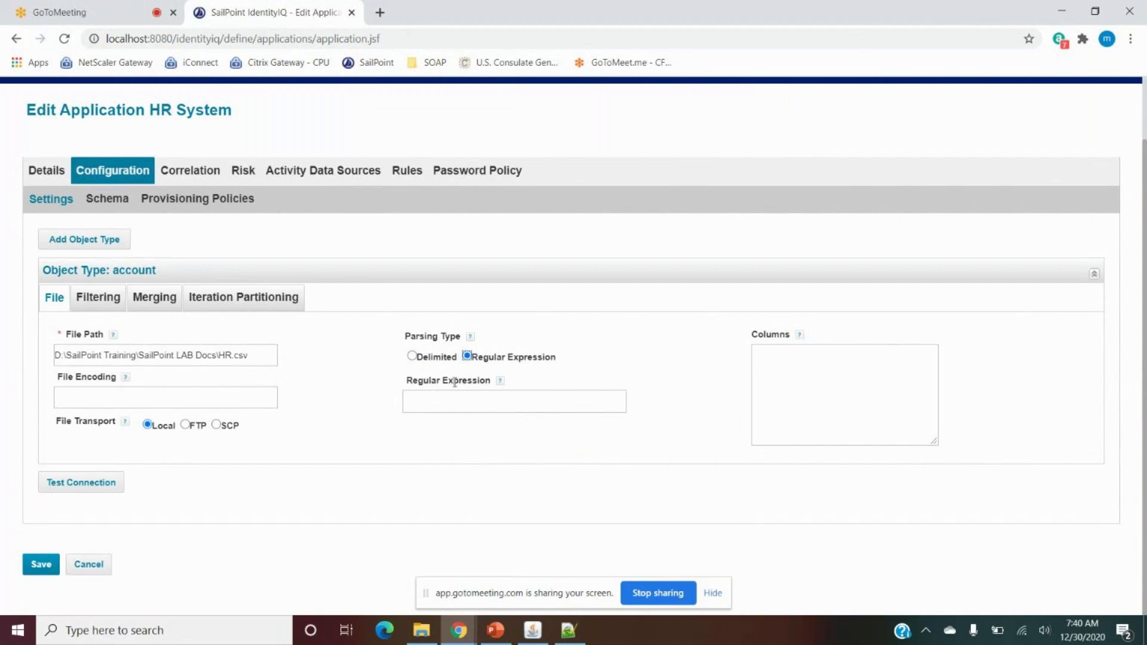
{"action": "left_click", "coordinate": [770, 355]}
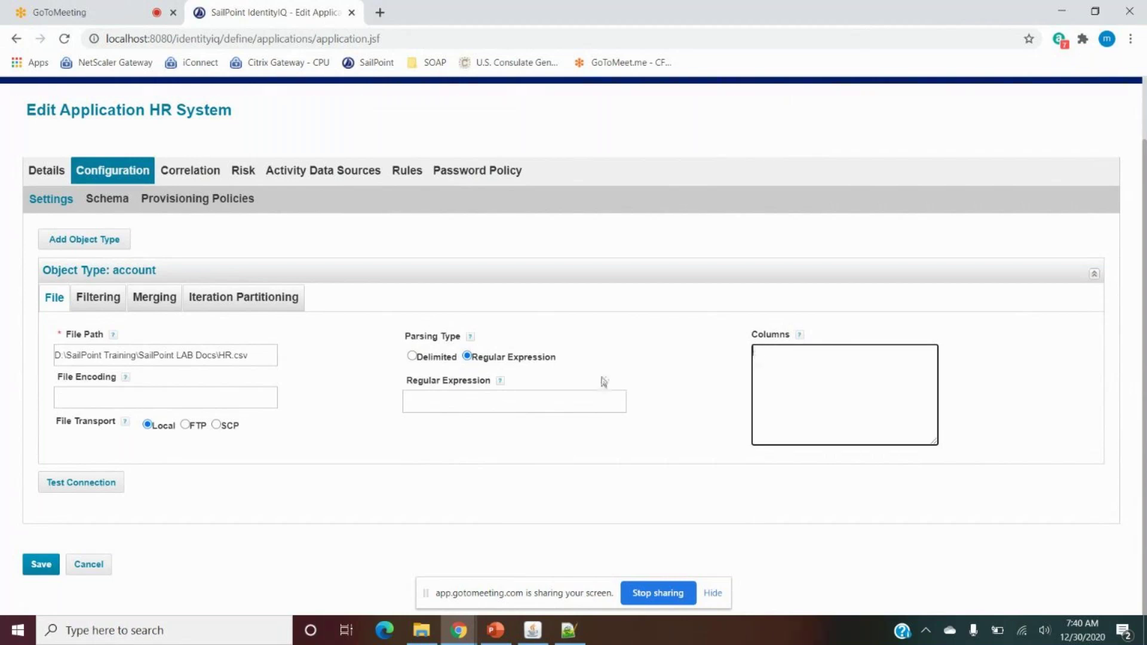
{"action": "left_click", "coordinate": [410, 356]}
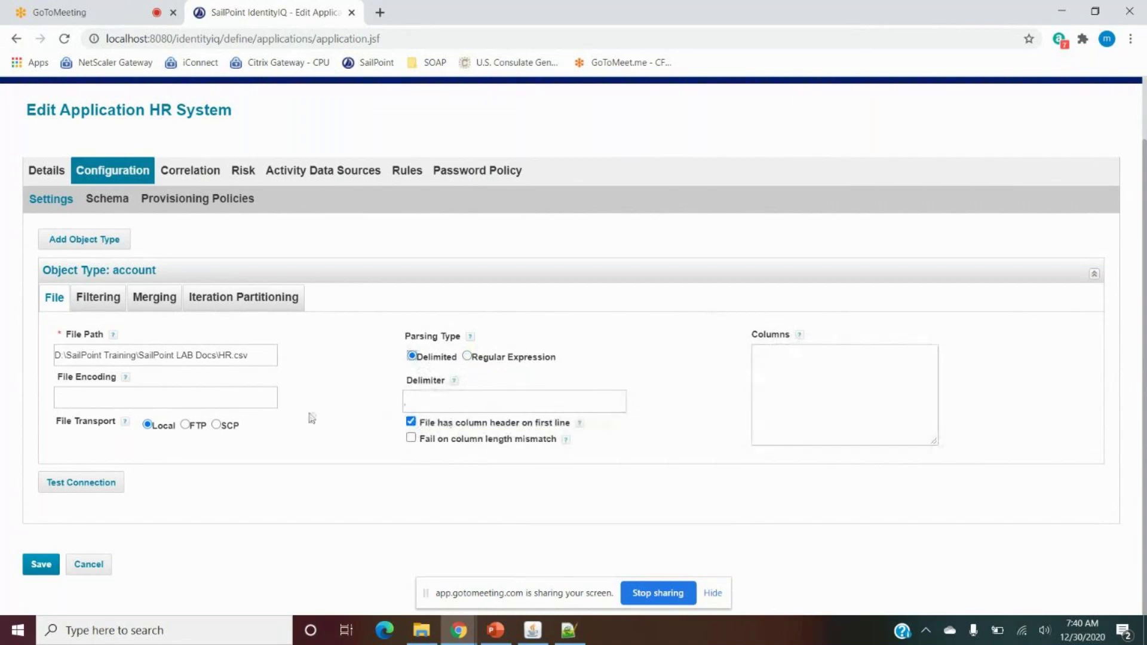
Test the connection to the account file, and view the HR.csv records in Notepad++.
{"action": "left_click", "coordinate": [80, 489]}
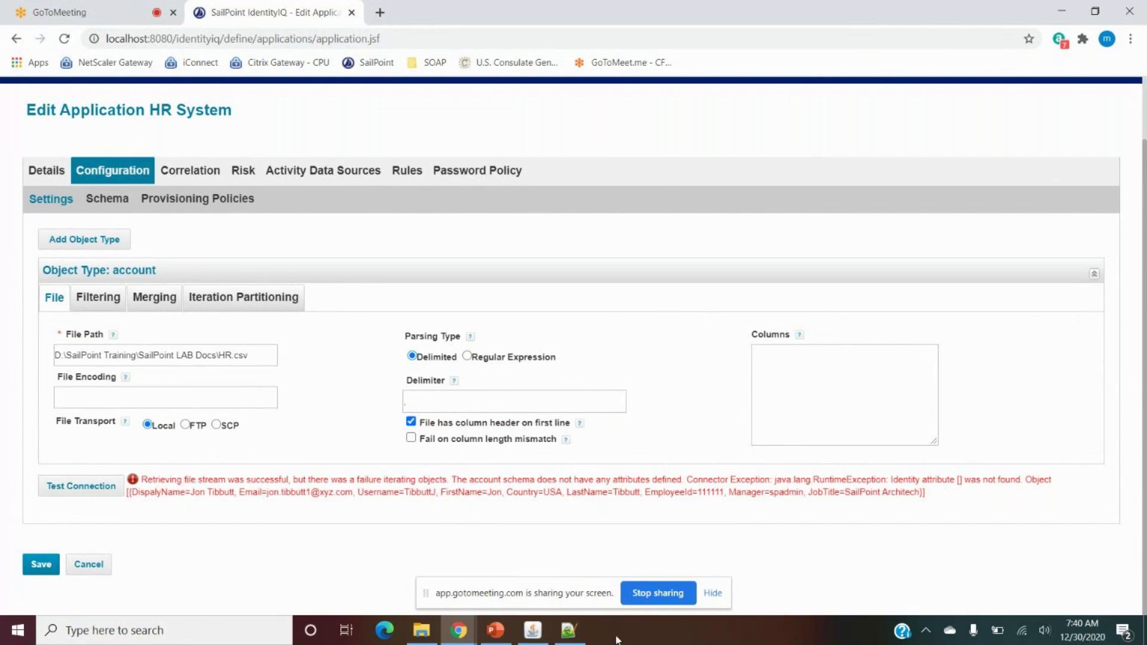
{"action": "left_click", "coordinate": [568, 630]}
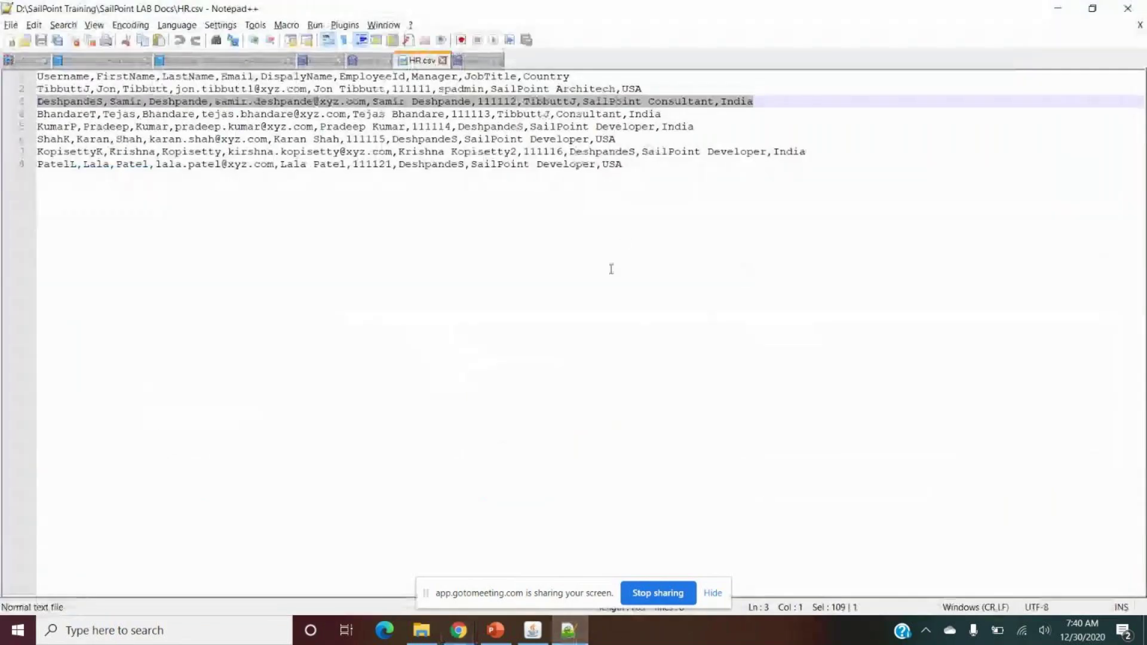
{"action": "left_click", "coordinate": [1060, 9]}
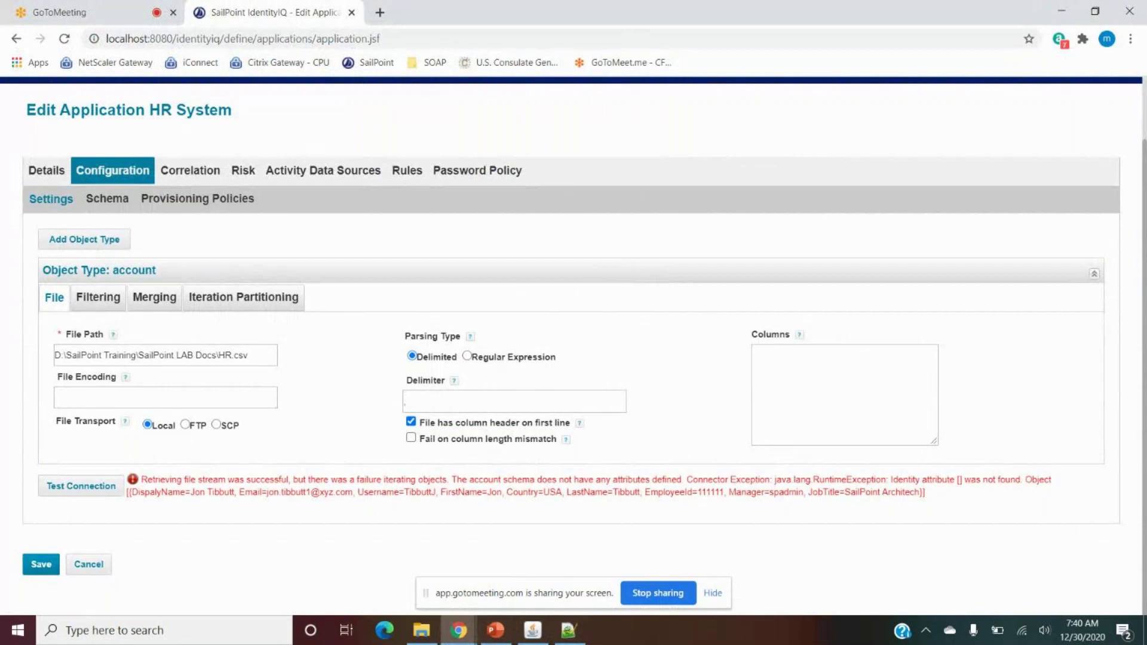
Check the Username, FirstName and LastName header columns of HR.csv in Notepad++, and return to the application settings in IdentityIQ.
{"action": "mouse_move", "coordinate": [569, 630]}
{"action": "left_click", "coordinate": [562, 637]}
{"action": "left_click", "coordinate": [74, 76]}
{"action": "double_click", "coordinate": [74, 76]}
{"action": "double_click", "coordinate": [125, 76]}
{"action": "left_click", "coordinate": [182, 76]}
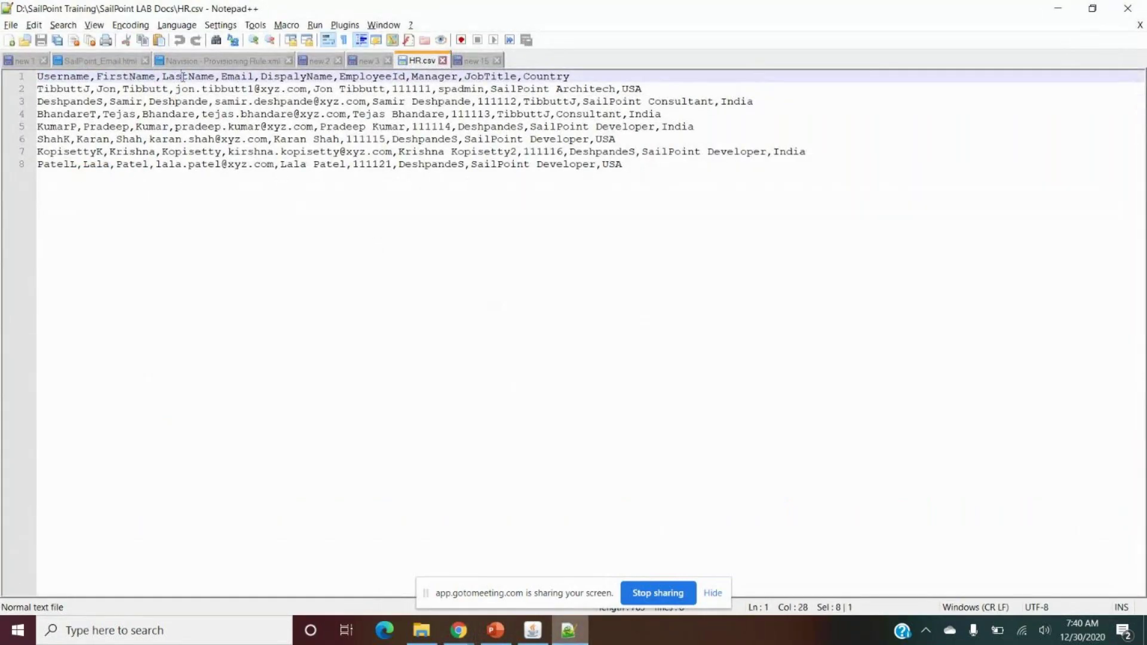
{"action": "left_click", "coordinate": [1057, 8]}
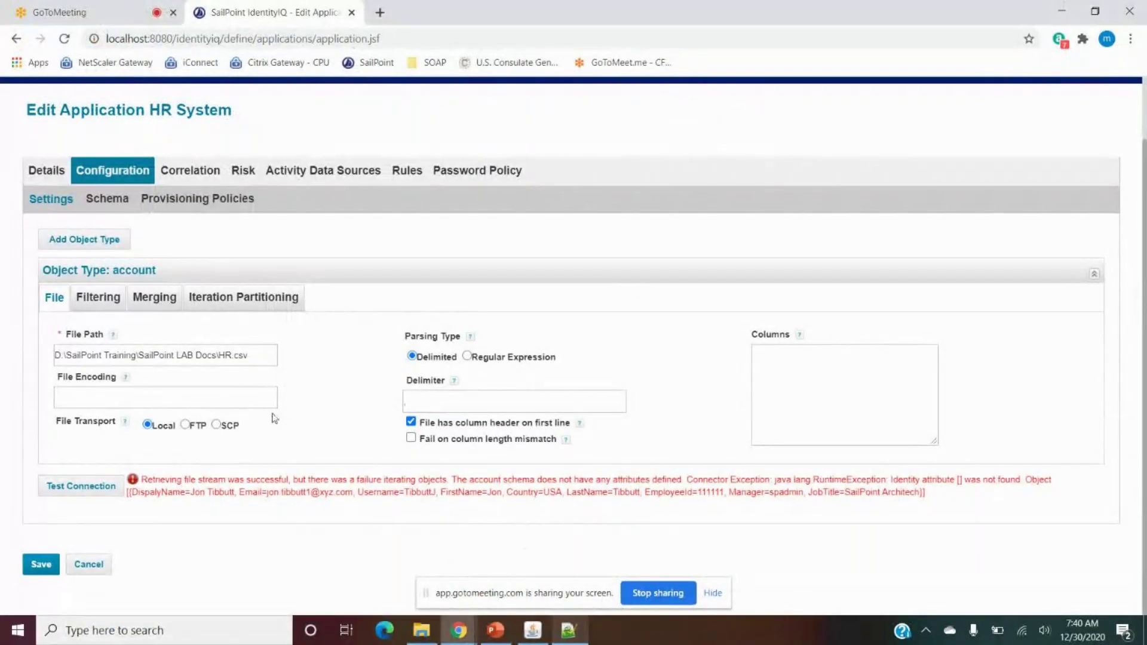
Open the application's schema configuration, and collapse and re-expand the account object type section.
{"action": "left_click", "coordinate": [111, 206]}
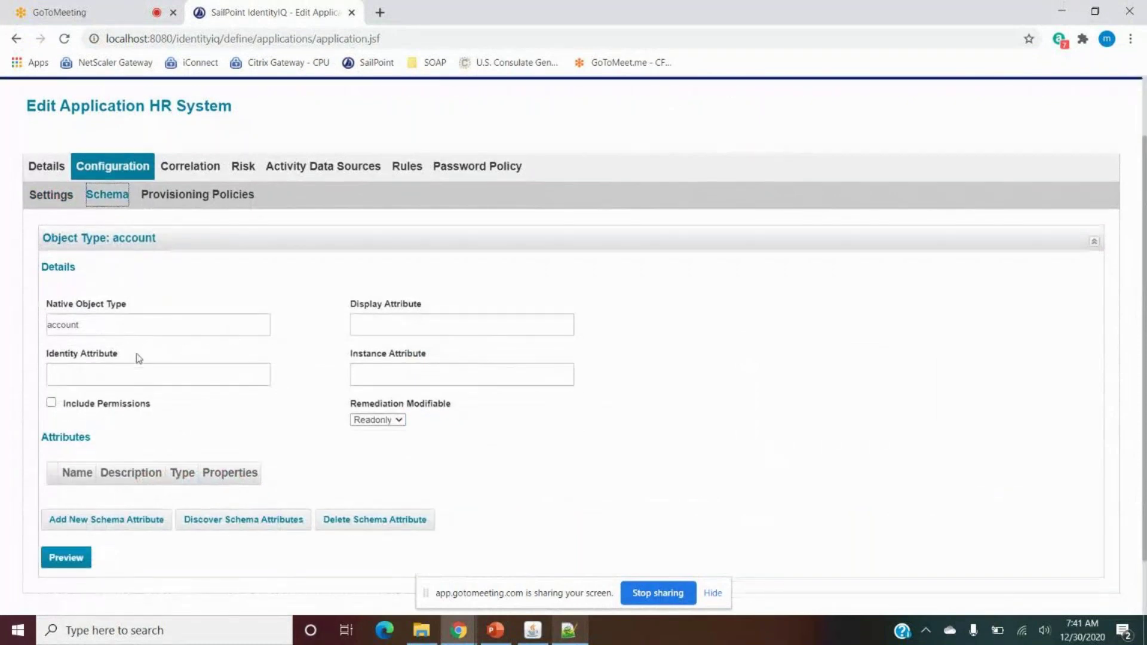
{"action": "scroll", "coordinate": [139, 359], "scroll_direction": "down", "scroll_amount": 1}
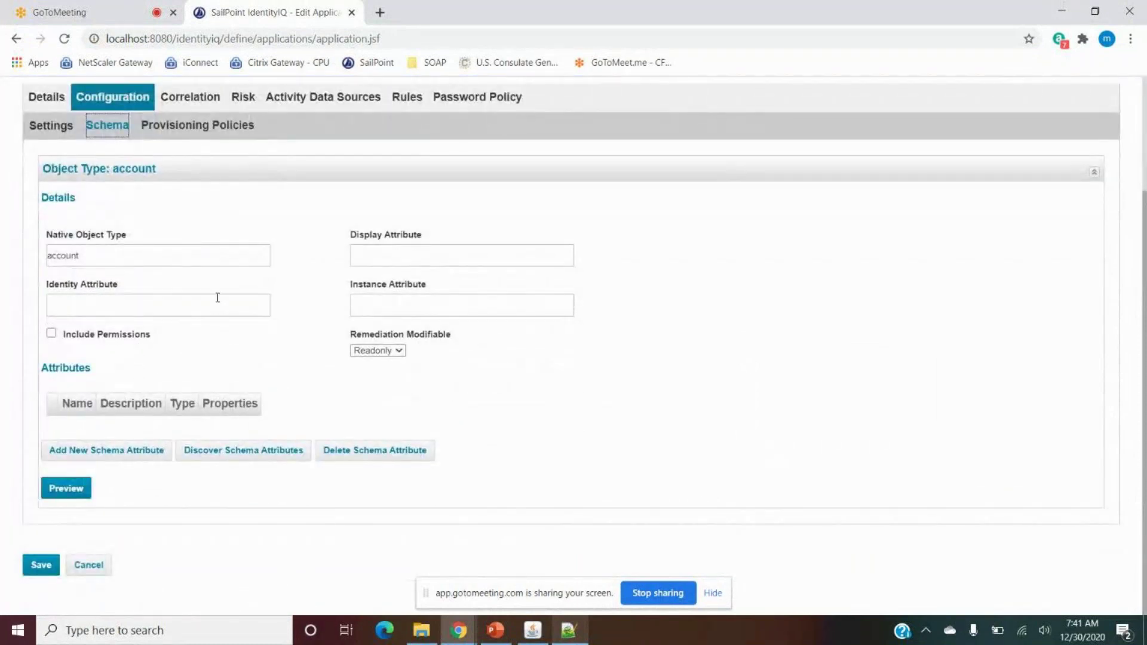
{"action": "left_click", "coordinate": [60, 174]}
{"action": "left_click", "coordinate": [161, 175]}
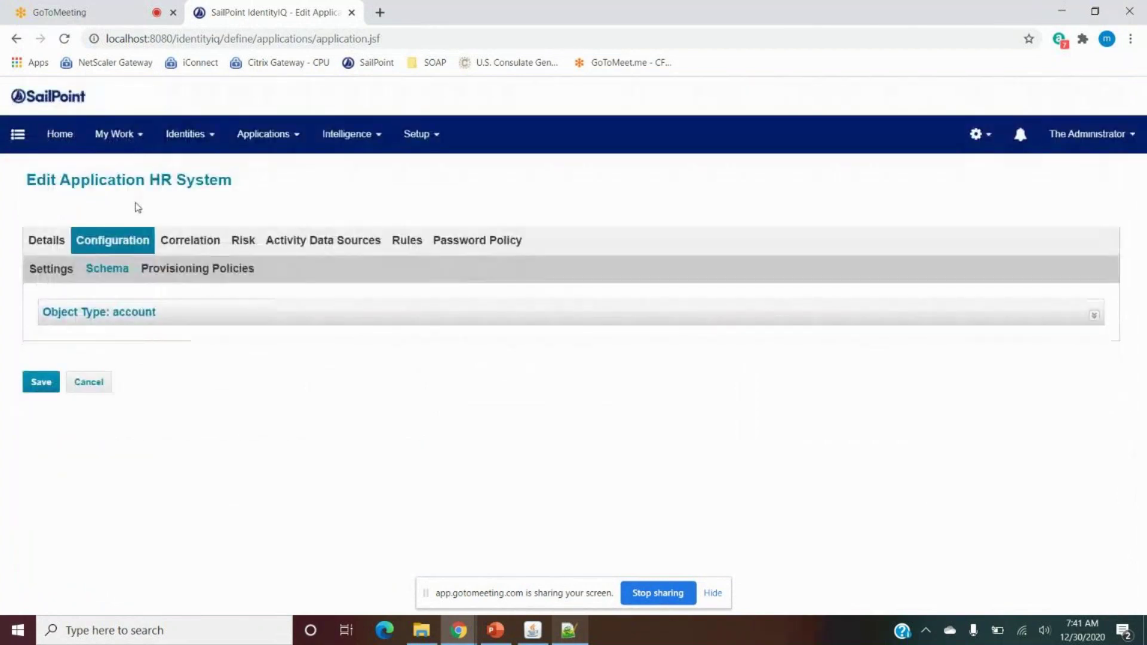
{"action": "left_click", "coordinate": [136, 323]}
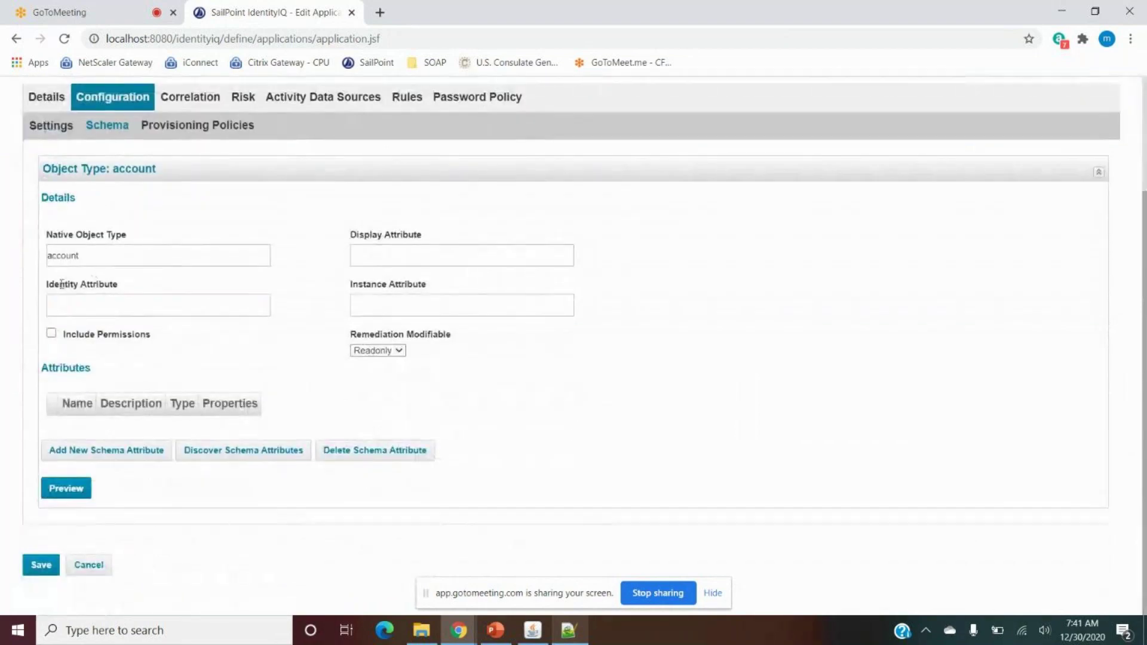
Compare the schema's Identity Attribute field with the Username column of HR.csv in Notepad++, and return to the schema.
{"action": "left_click_drag", "start_coordinate": [48, 285], "coordinate": [118, 286]}
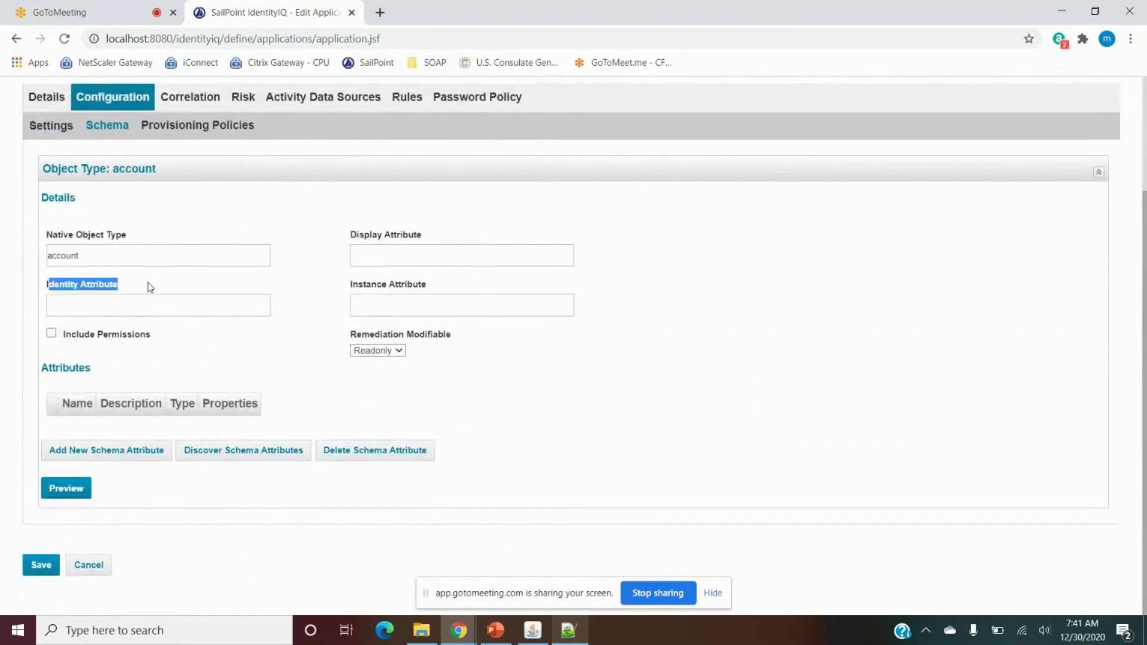
{"action": "left_click", "coordinate": [140, 282]}
{"action": "left_click", "coordinate": [579, 626]}
{"action": "double_click", "coordinate": [62, 77]}
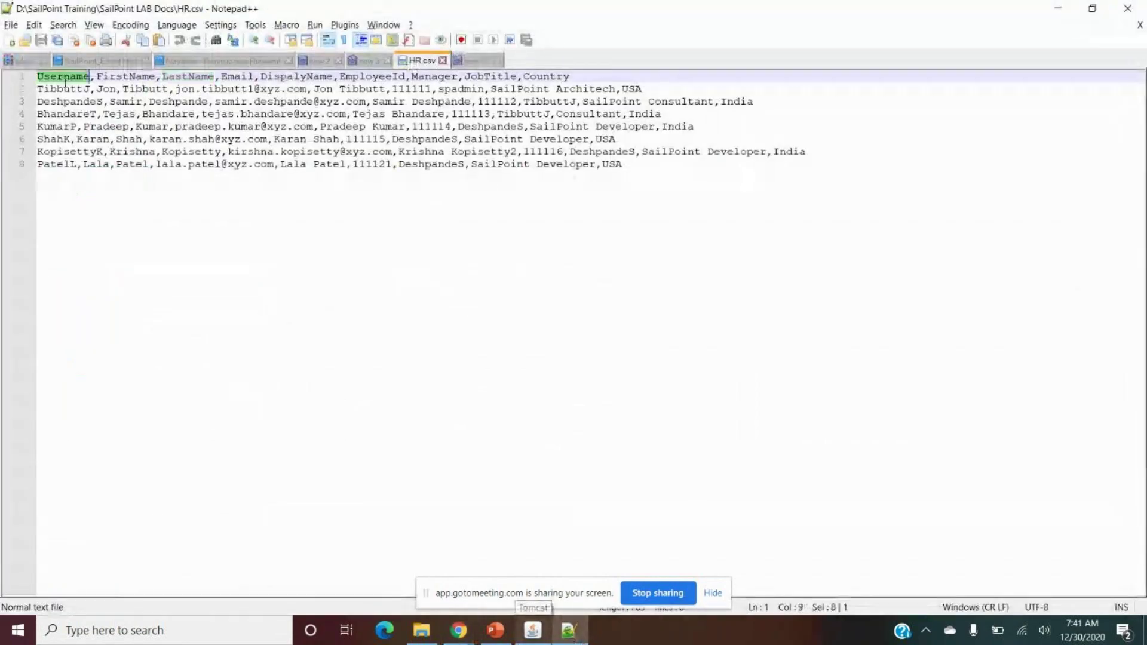
{"action": "double_click", "coordinate": [66, 89]}
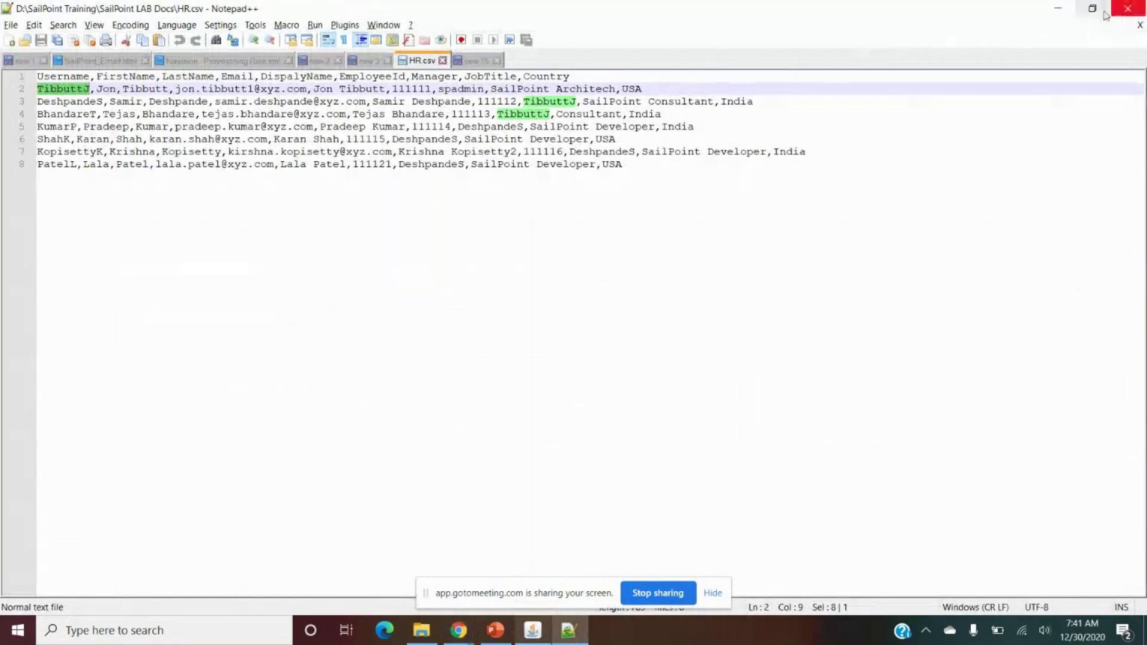
{"action": "left_click", "coordinate": [1058, 8]}
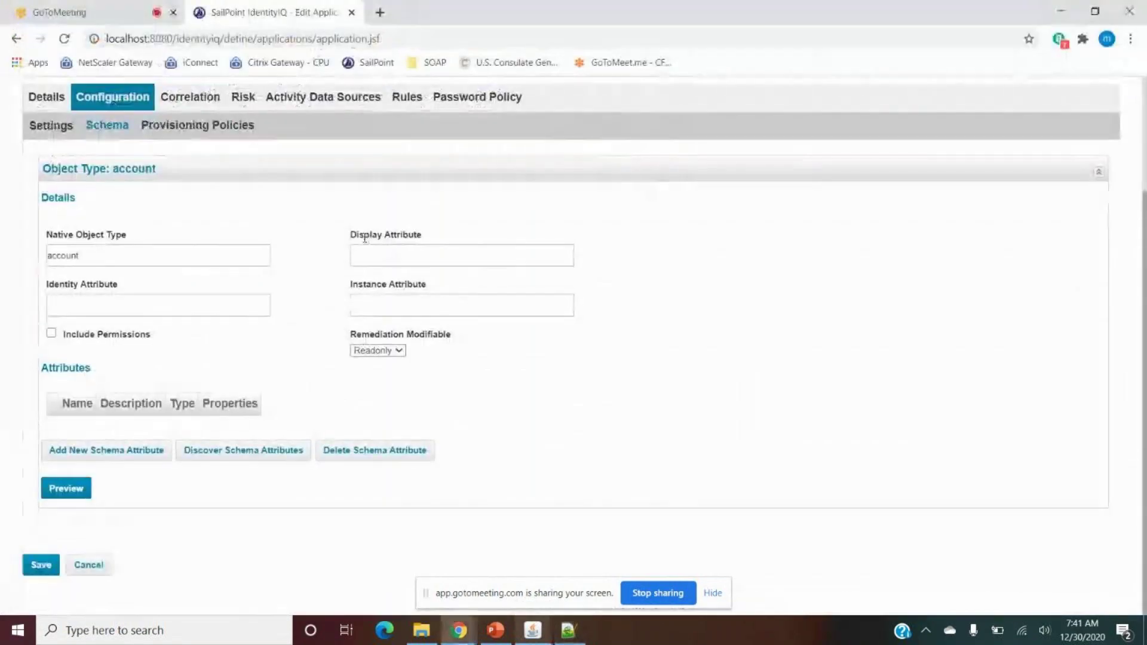
Examine the Display Attribute and Instance Attribute fields of the account schema.
{"action": "left_click_drag", "start_coordinate": [350, 235], "coordinate": [421, 234]}
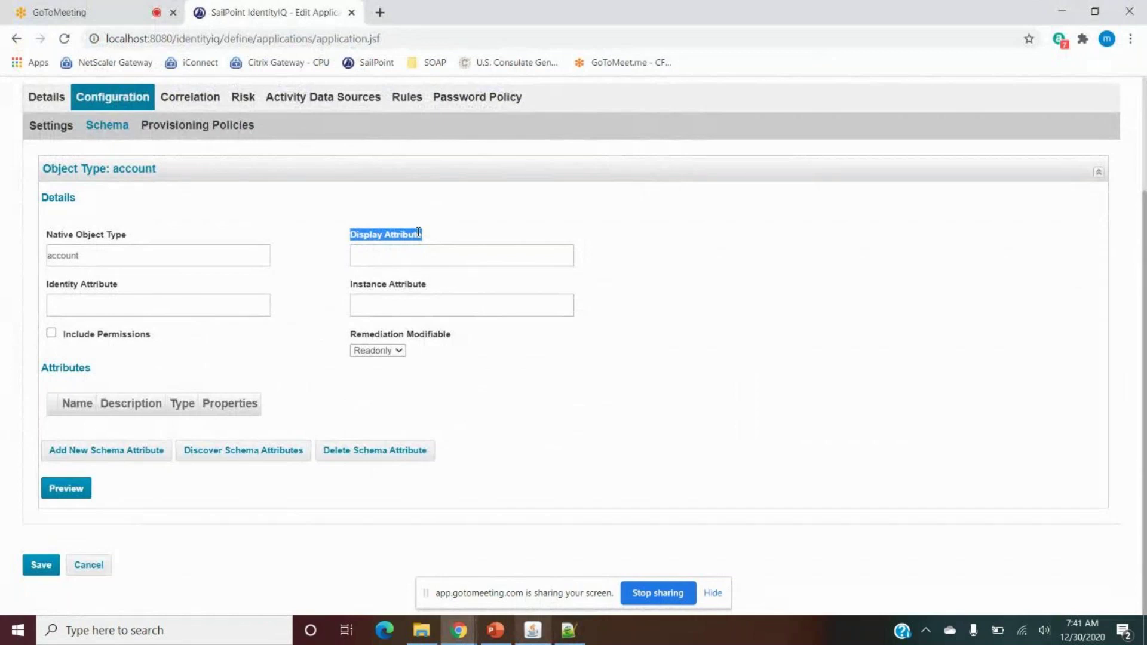
{"action": "double_click", "coordinate": [374, 235]}
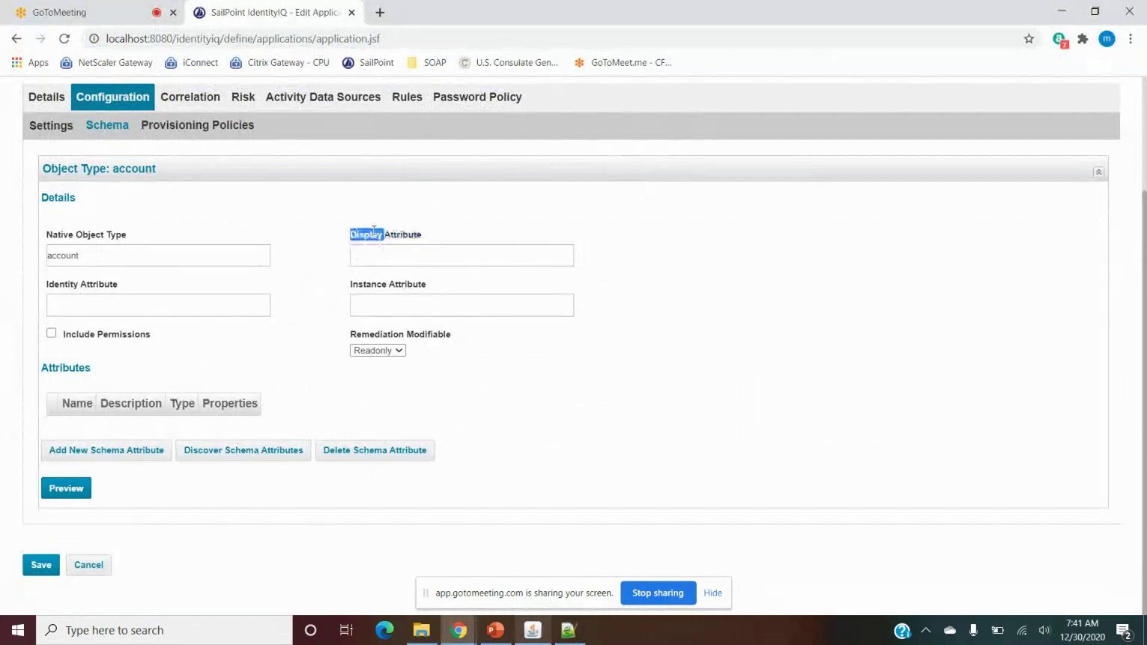
{"action": "double_click", "coordinate": [414, 234]}
{"action": "left_click", "coordinate": [355, 284]}
{"action": "left_click_drag", "start_coordinate": [355, 285], "coordinate": [353, 238]}
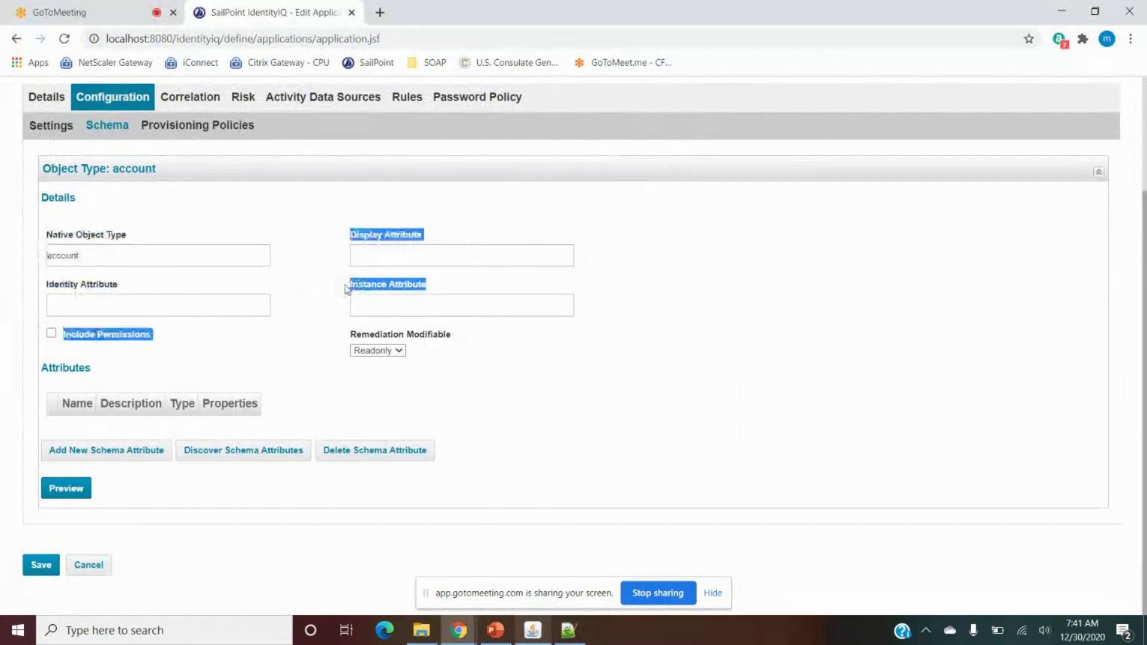
{"action": "left_click", "coordinate": [481, 290]}
{"action": "left_click", "coordinate": [398, 311]}
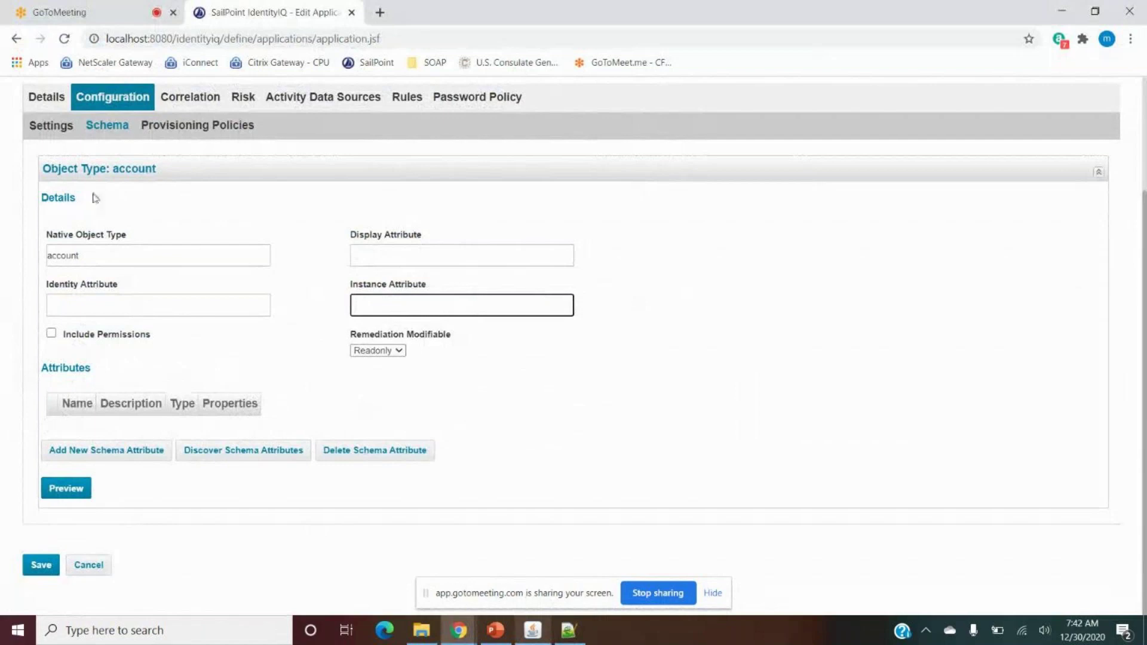
Reread the connection test message in the file settings, and return to the account schema.
{"action": "left_click", "coordinate": [53, 127]}
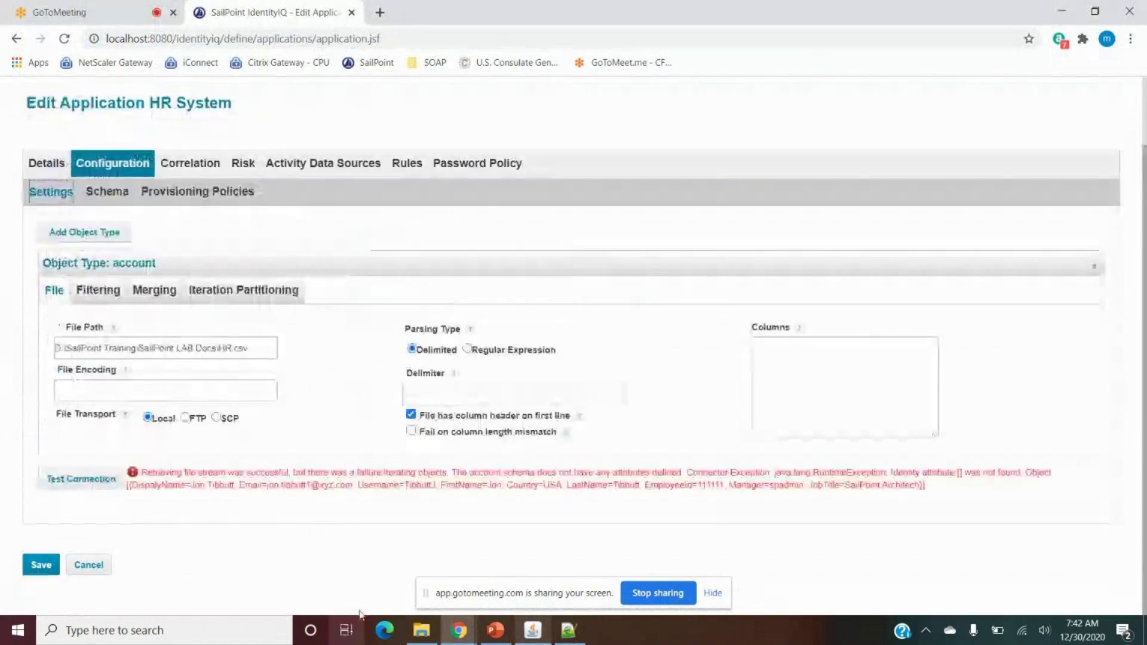
{"action": "left_click_drag", "start_coordinate": [141, 472], "coordinate": [295, 473]}
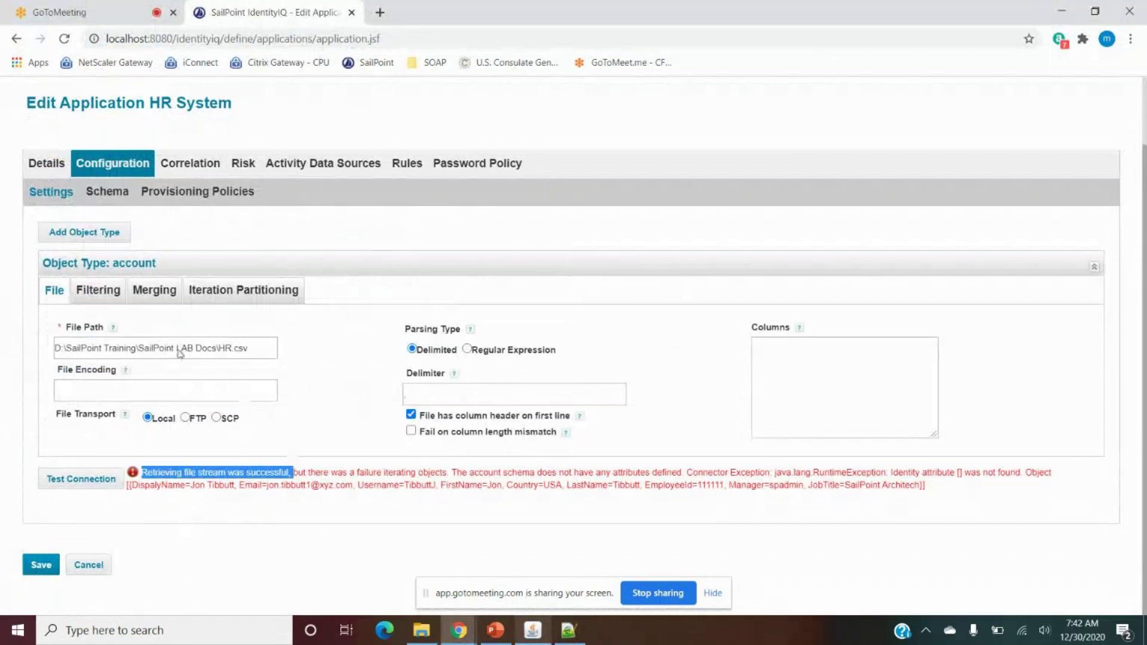
{"action": "left_click", "coordinate": [106, 189]}
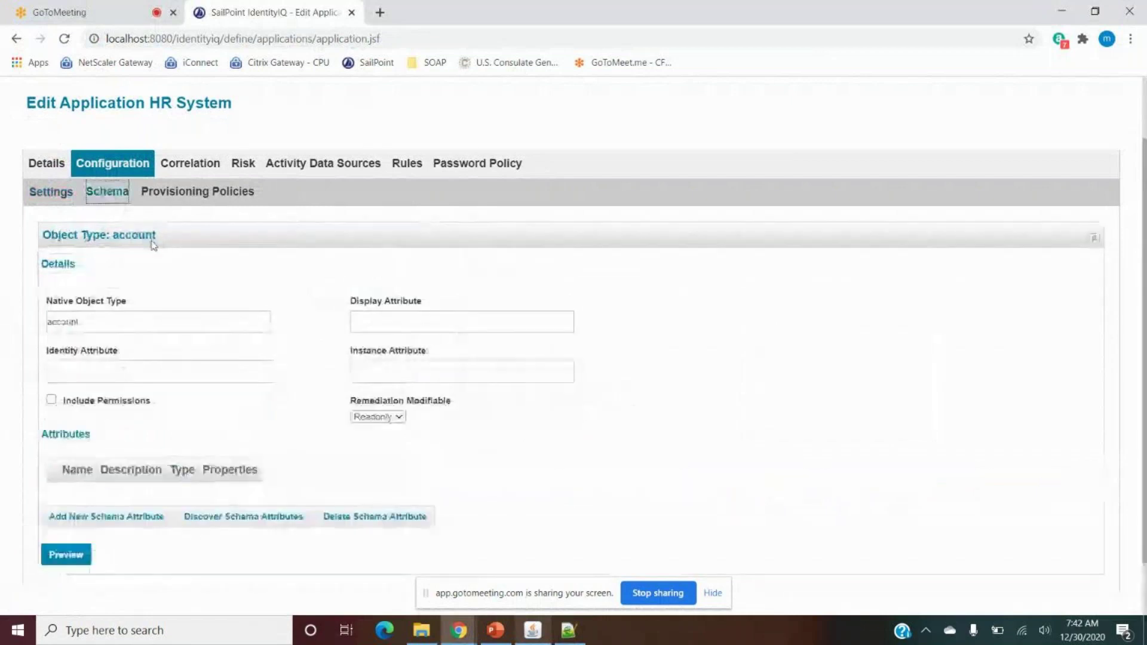
{"action": "scroll", "coordinate": [153, 245], "scroll_direction": "down", "scroll_amount": 1}
Check the HR.csv header row in Notepad++, and discover the account schema attributes from the file in IdentityIQ.
{"action": "left_click", "coordinate": [573, 632]}
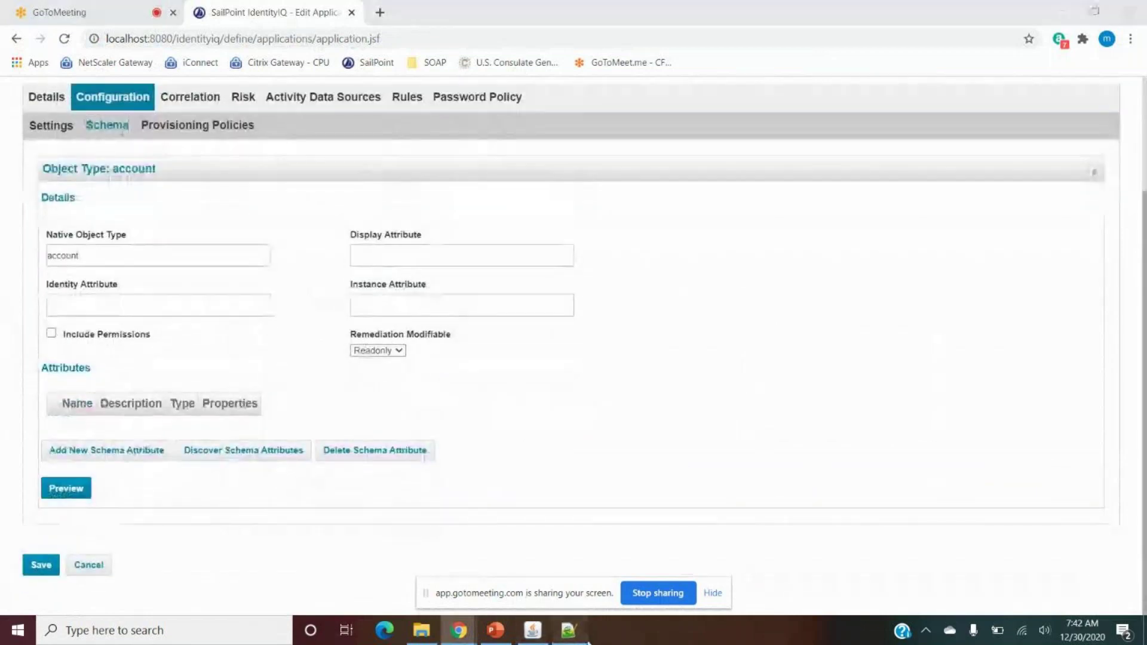
{"action": "left_click_drag", "start_coordinate": [571, 76], "coordinate": [122, 76]}
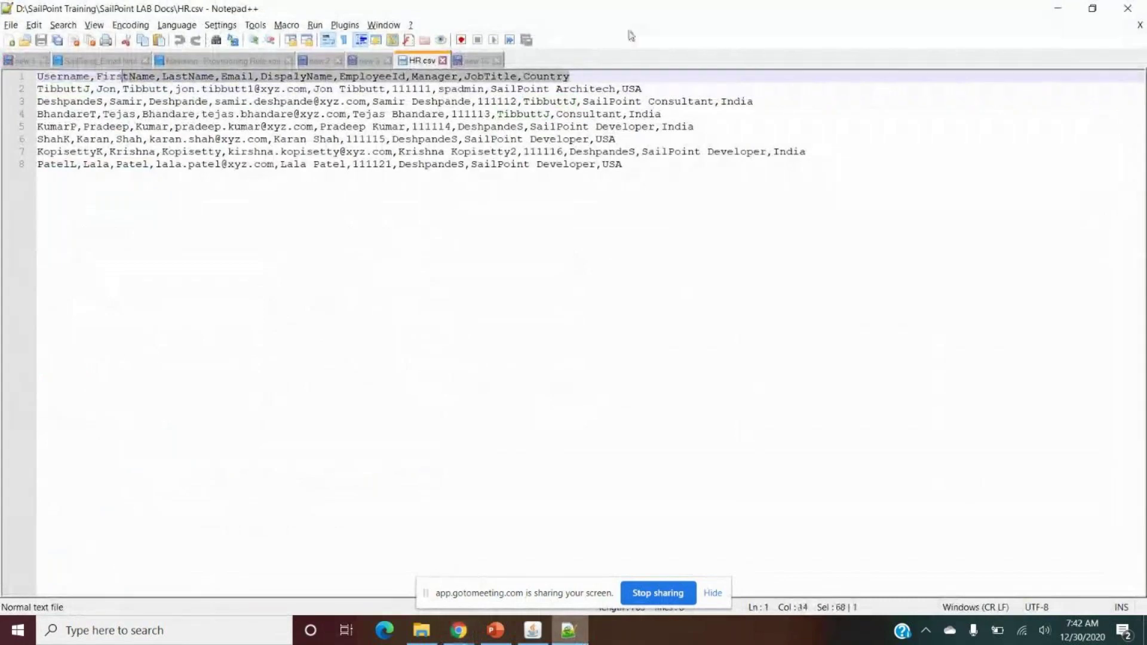
{"action": "left_click", "coordinate": [1059, 8]}
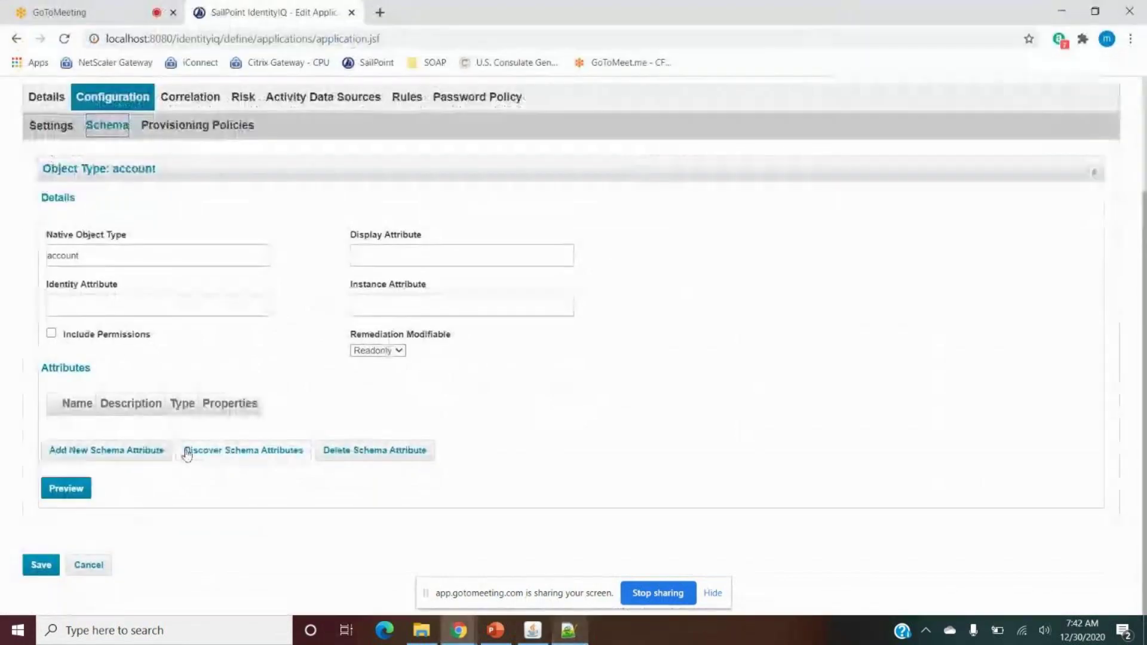
{"action": "left_click", "coordinate": [208, 453]}
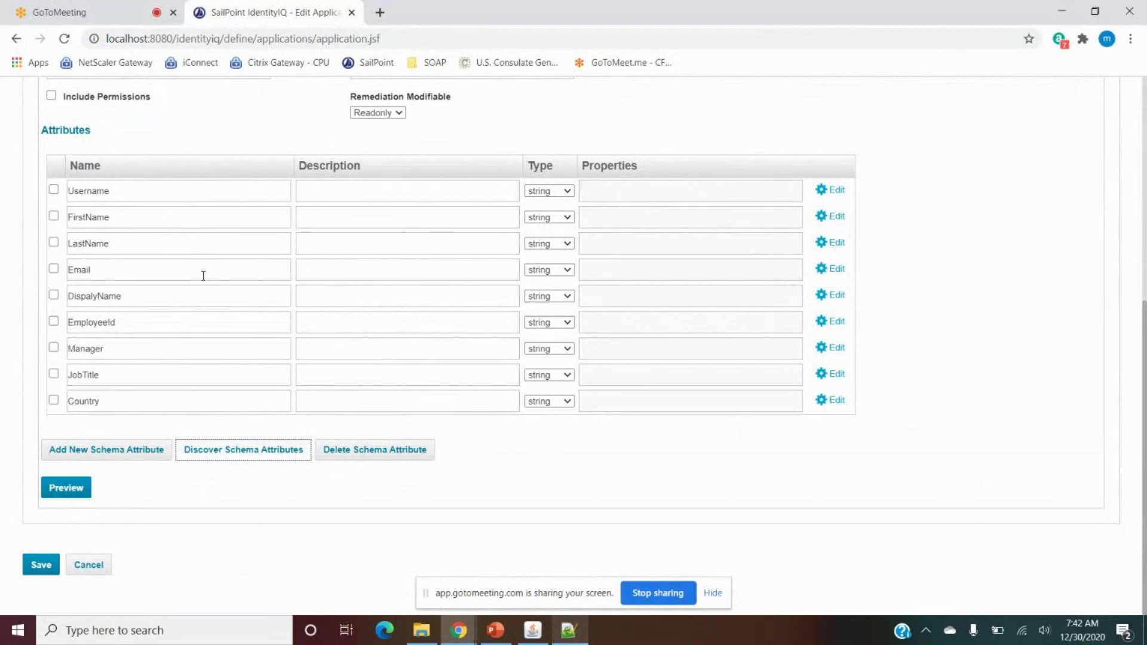
{"action": "scroll", "coordinate": [187, 251], "scroll_direction": "up", "scroll_amount": 1}
{"action": "scroll", "coordinate": [187, 255], "scroll_direction": "down", "scroll_amount": 1}
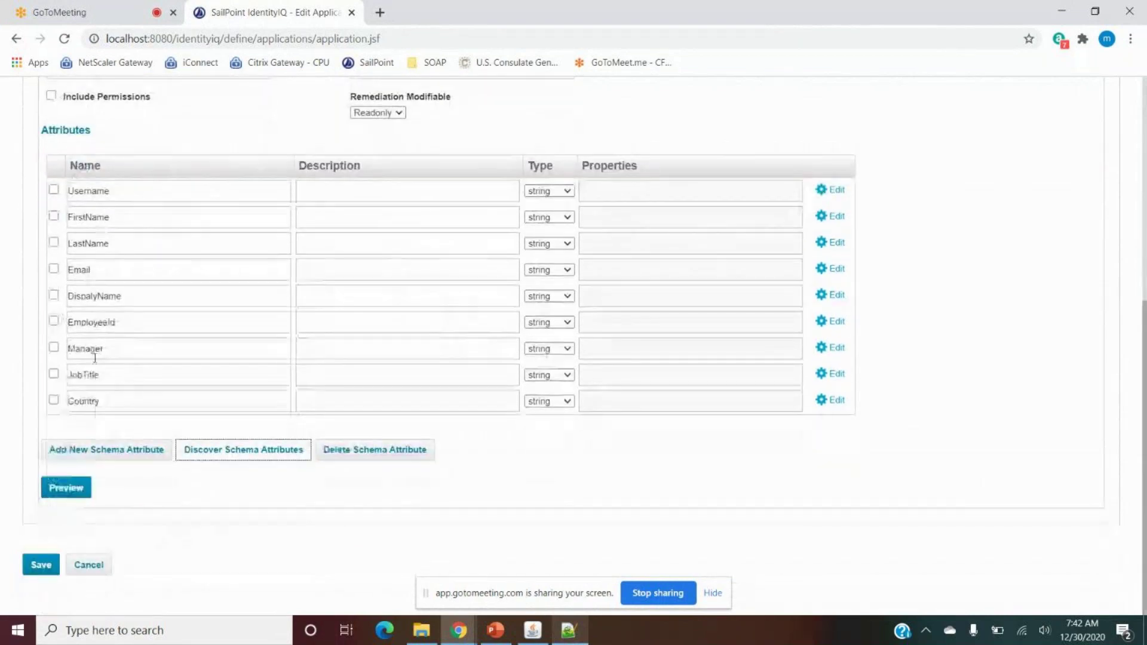
Compare the schema attribute names with the LastName, Email and DispalyName header columns of HR.csv in Notepad++.
{"action": "left_click", "coordinate": [578, 639]}
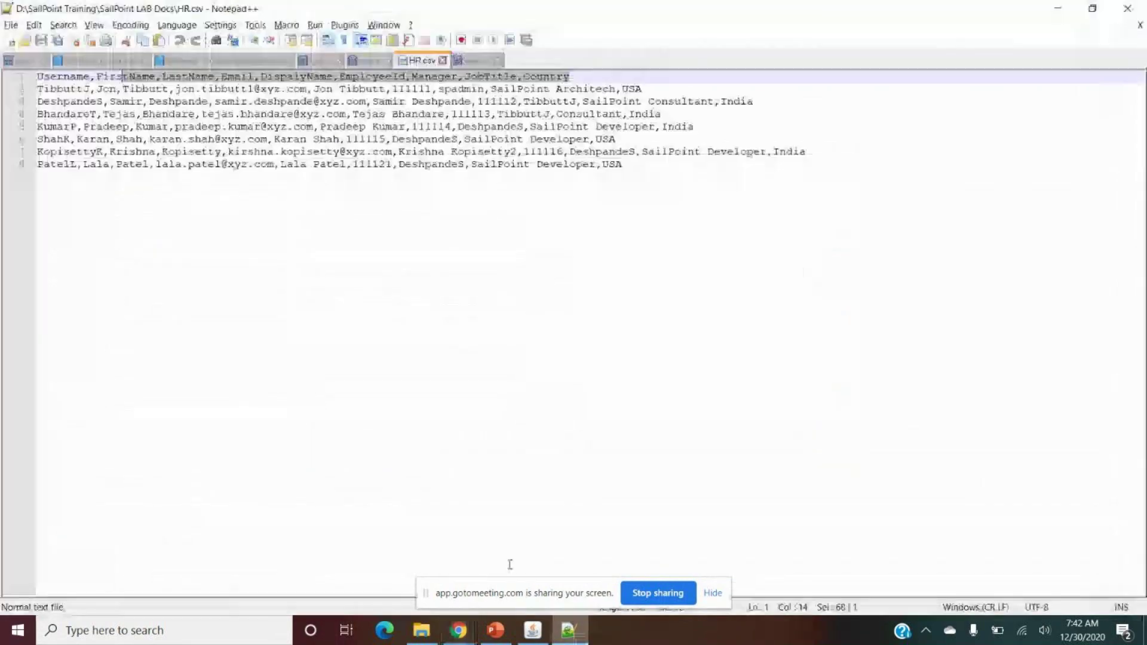
{"action": "double_click", "coordinate": [188, 77]}
{"action": "double_click", "coordinate": [231, 77]}
{"action": "double_click", "coordinate": [296, 77]}
{"action": "left_click", "coordinate": [1059, 8]}
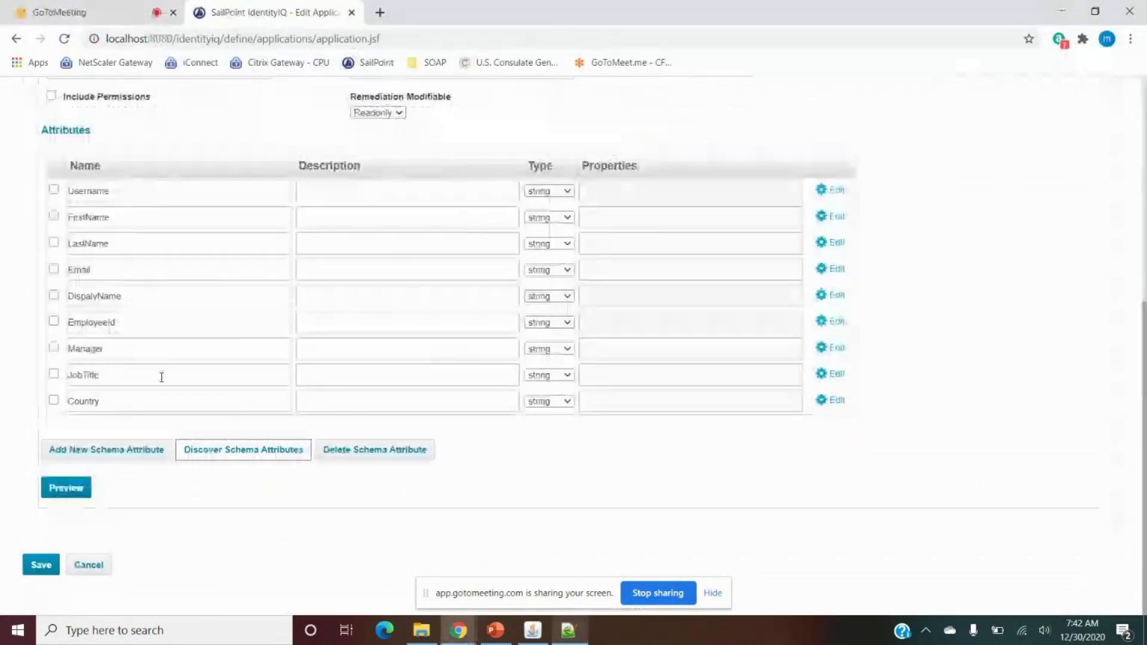
Examine the DispalyName schema attribute and the EmployeeId header column of HR.csv, and return to the schema attributes.
{"action": "left_click_drag", "start_coordinate": [123, 296], "coordinate": [70, 295]}
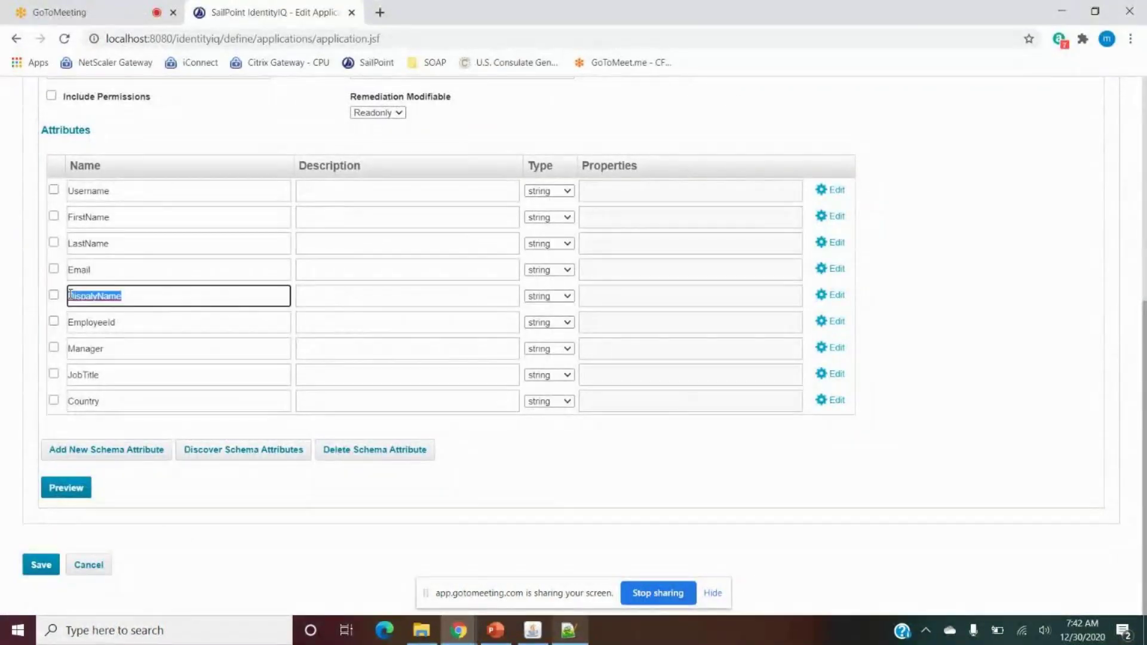
{"action": "double_click", "coordinate": [93, 298]}
{"action": "left_click", "coordinate": [94, 294]}
{"action": "double_click", "coordinate": [92, 295]}
{"action": "left_click", "coordinate": [569, 631]}
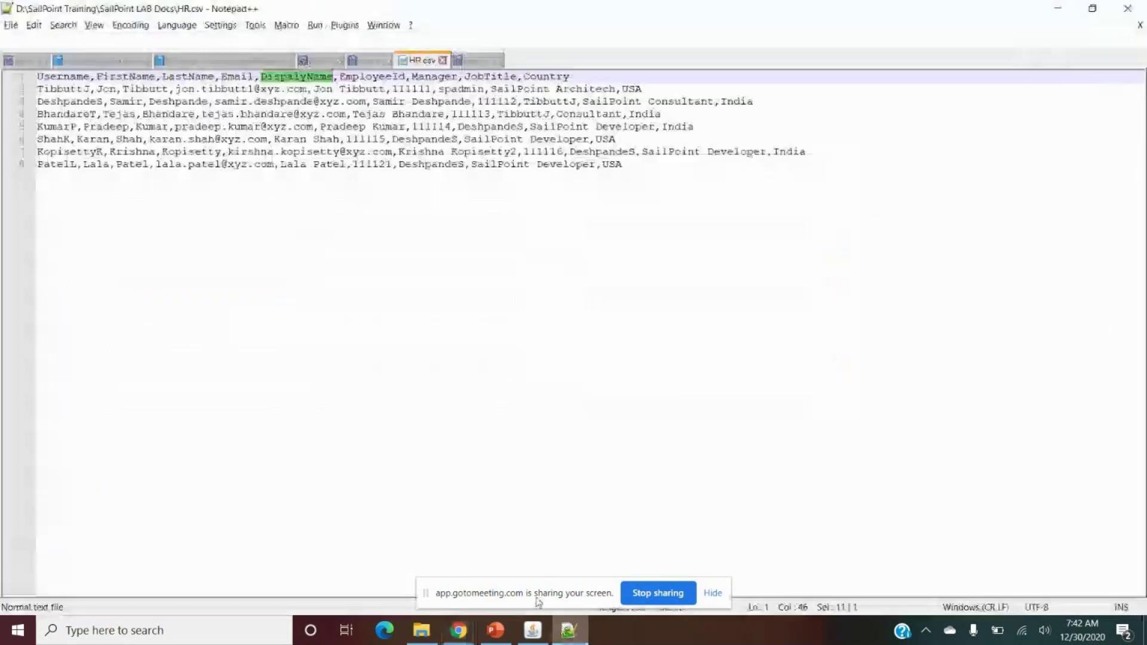
{"action": "double_click", "coordinate": [372, 77]}
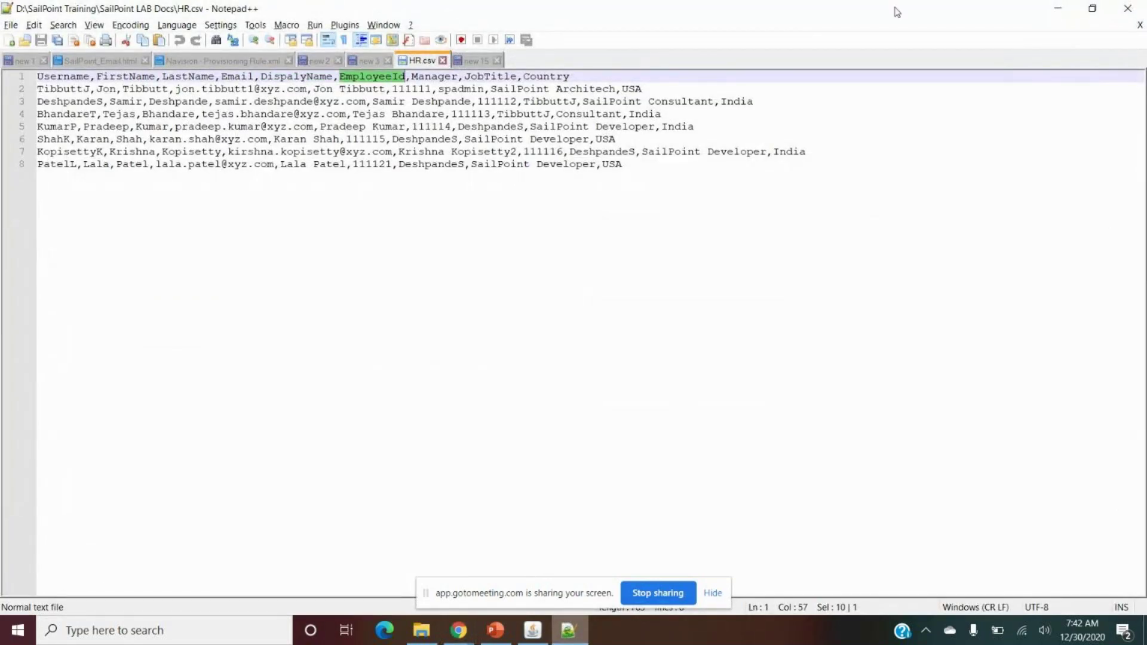
{"action": "left_click", "coordinate": [1059, 9]}
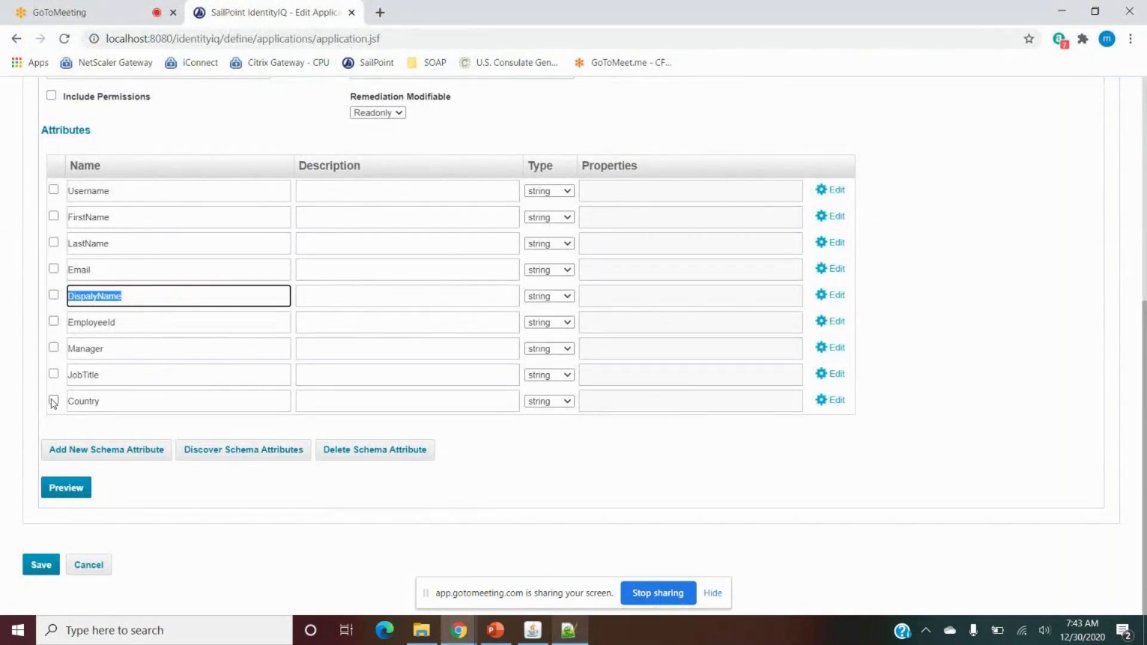
Add a schema attribute named Department to the account schema, and delete it again.
{"action": "left_click", "coordinate": [90, 452]}
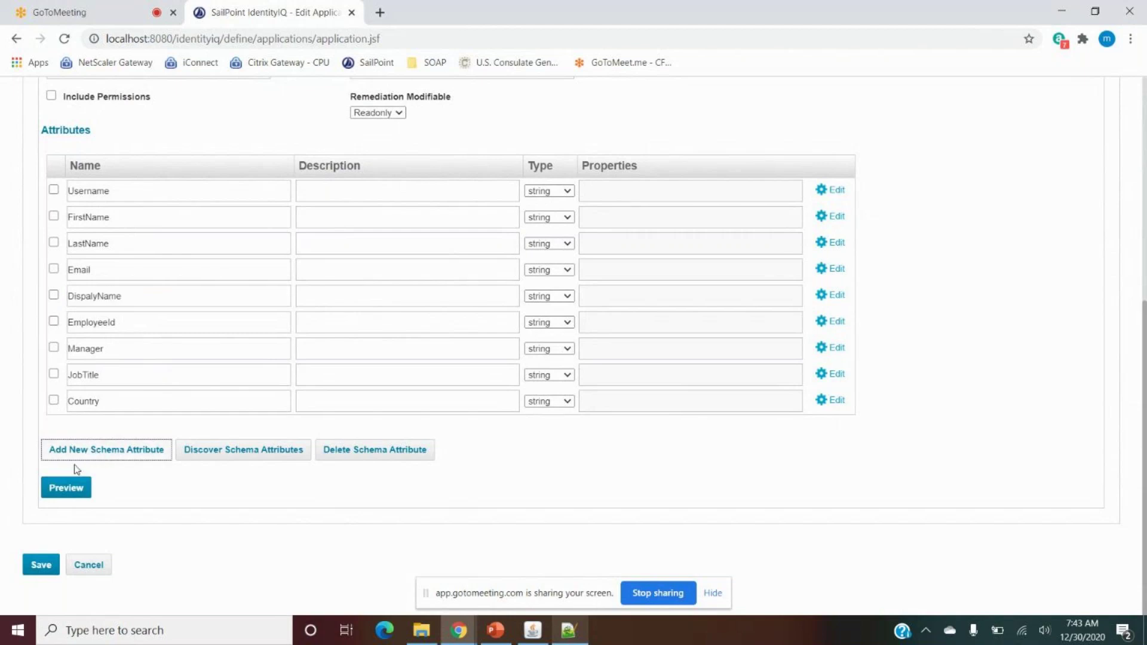
{"action": "left_click", "coordinate": [100, 404]}
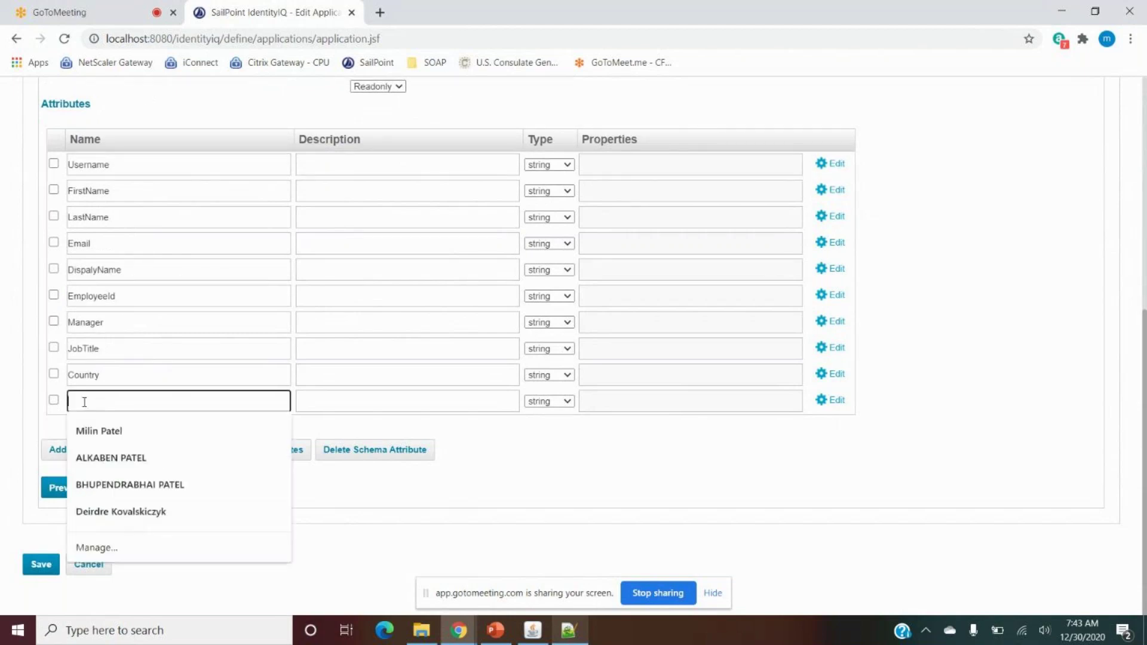
{"action": "type", "text": "De"}
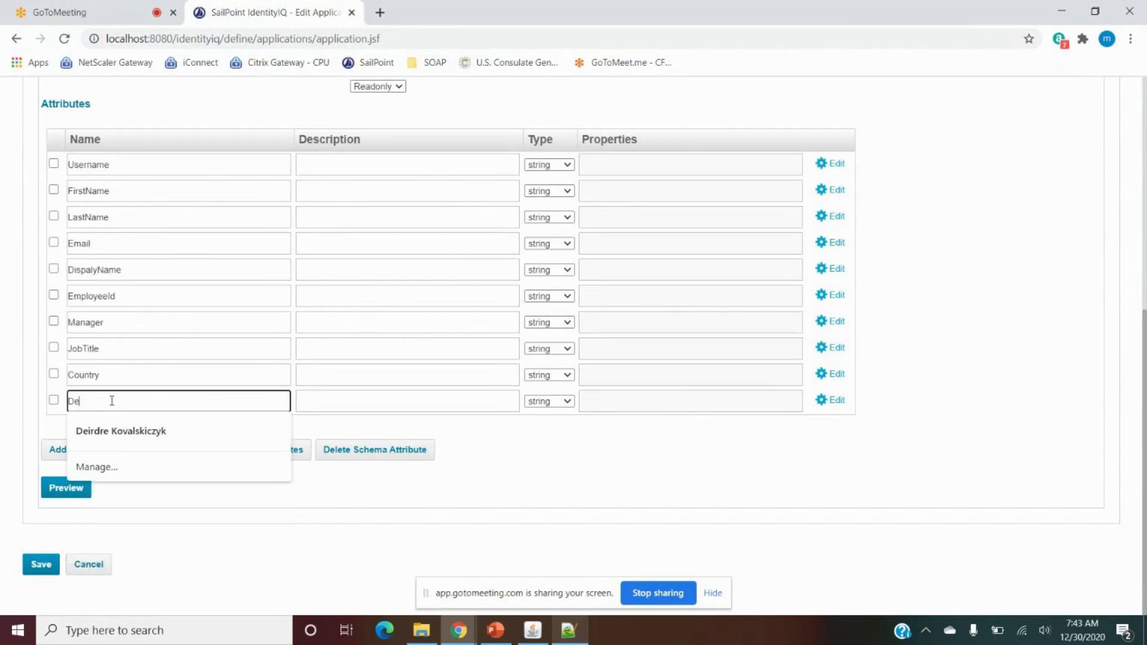
{"action": "type", "text": "partmetn"}
{"action": "key", "text": "BackSpace"}
{"action": "key", "text": "BackSpace"}
{"action": "type", "text": "nt"}
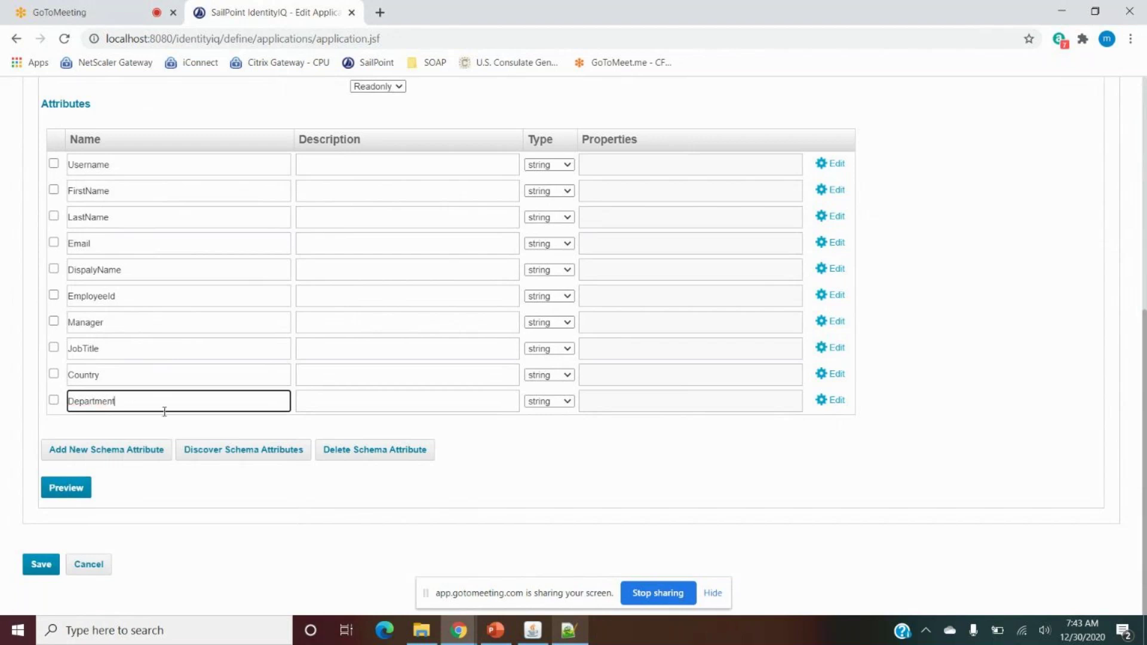
{"action": "left_click", "coordinate": [479, 468]}
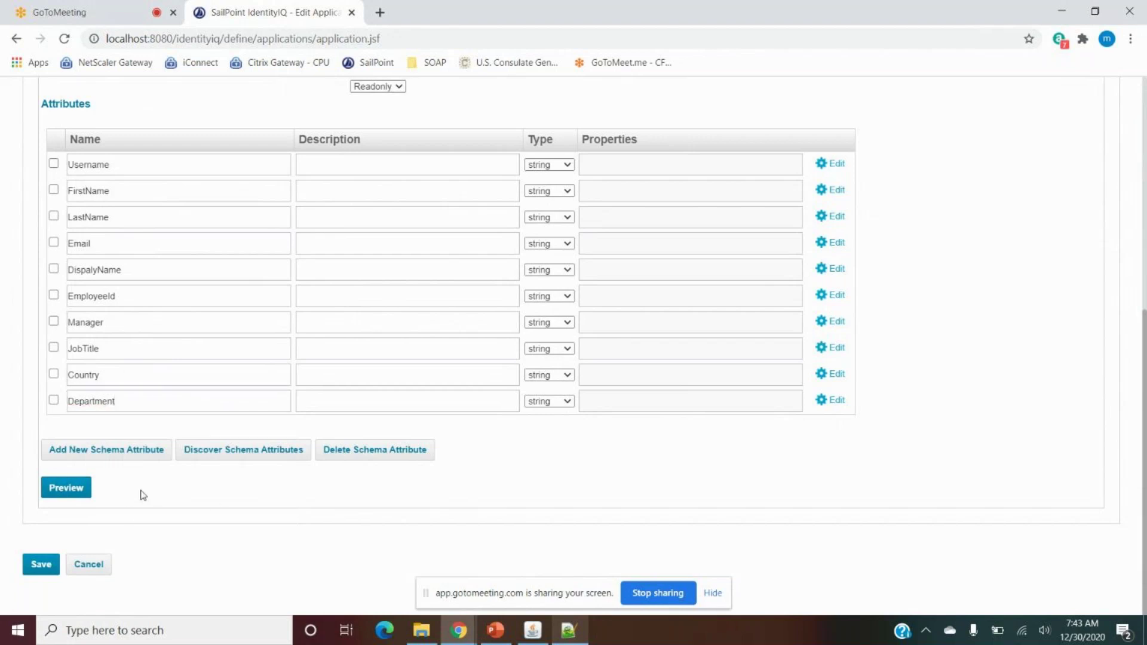
{"action": "left_click", "coordinate": [53, 402]}
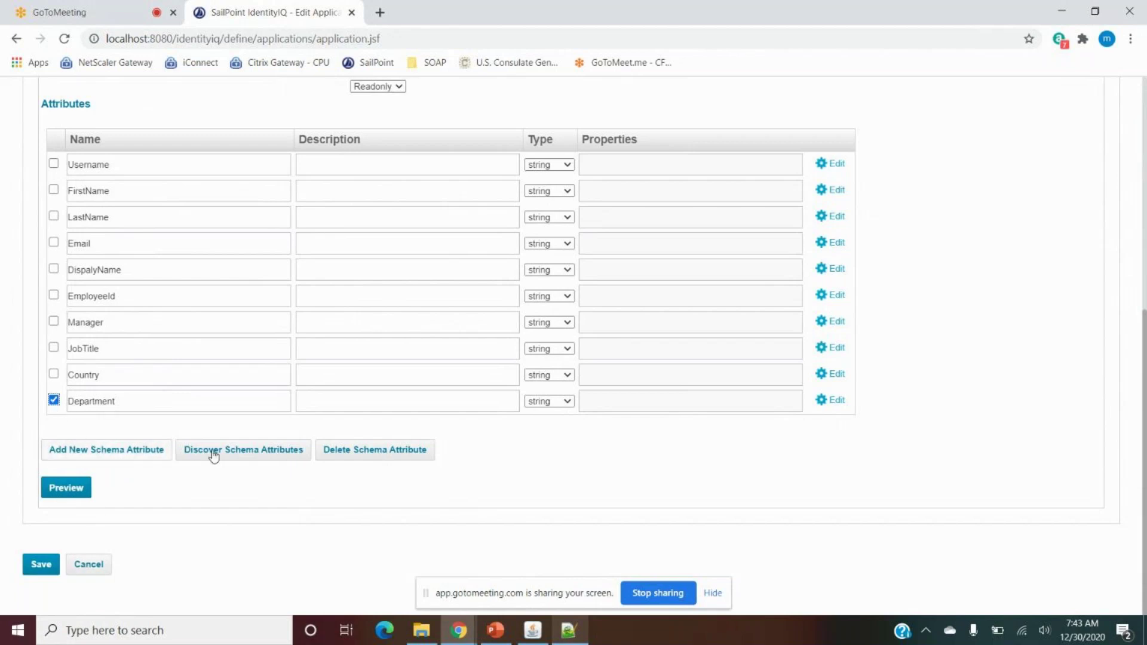
{"action": "left_click", "coordinate": [349, 456]}
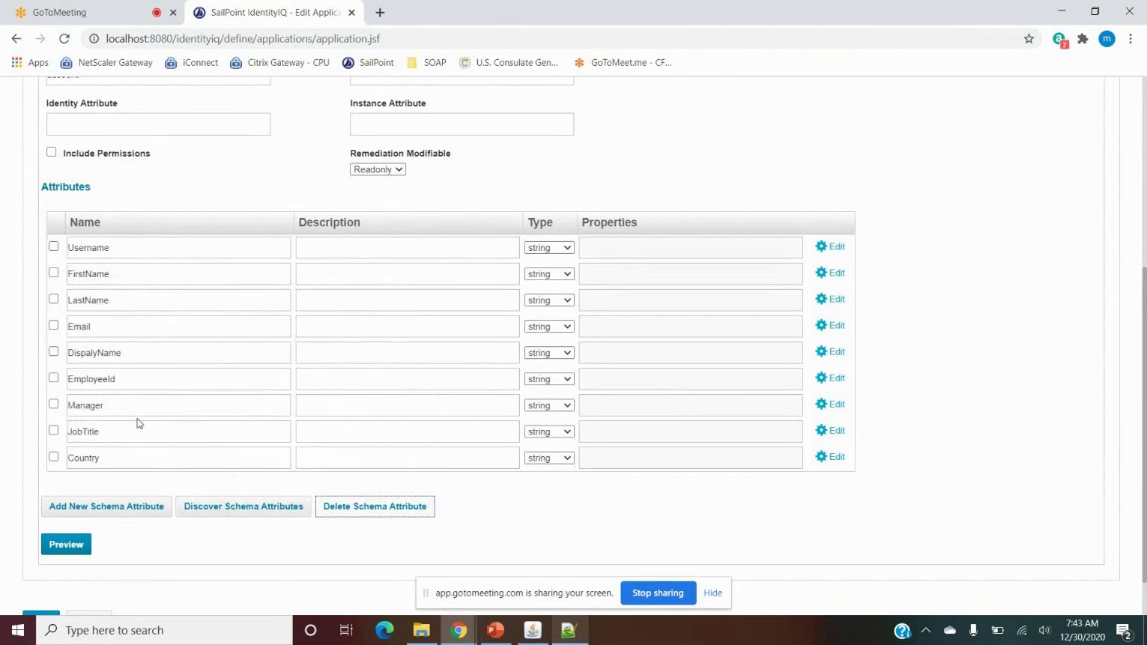
Set the account schema's identity attribute to Username, and glance at the HR.csv header row in Notepad++.
{"action": "scroll", "coordinate": [192, 410], "scroll_direction": "up", "scroll_amount": 4}
{"action": "scroll", "coordinate": [218, 423], "scroll_direction": "down", "scroll_amount": 2}
{"action": "double_click", "coordinate": [100, 325]}
{"action": "key", "text": "ctrl+c"}
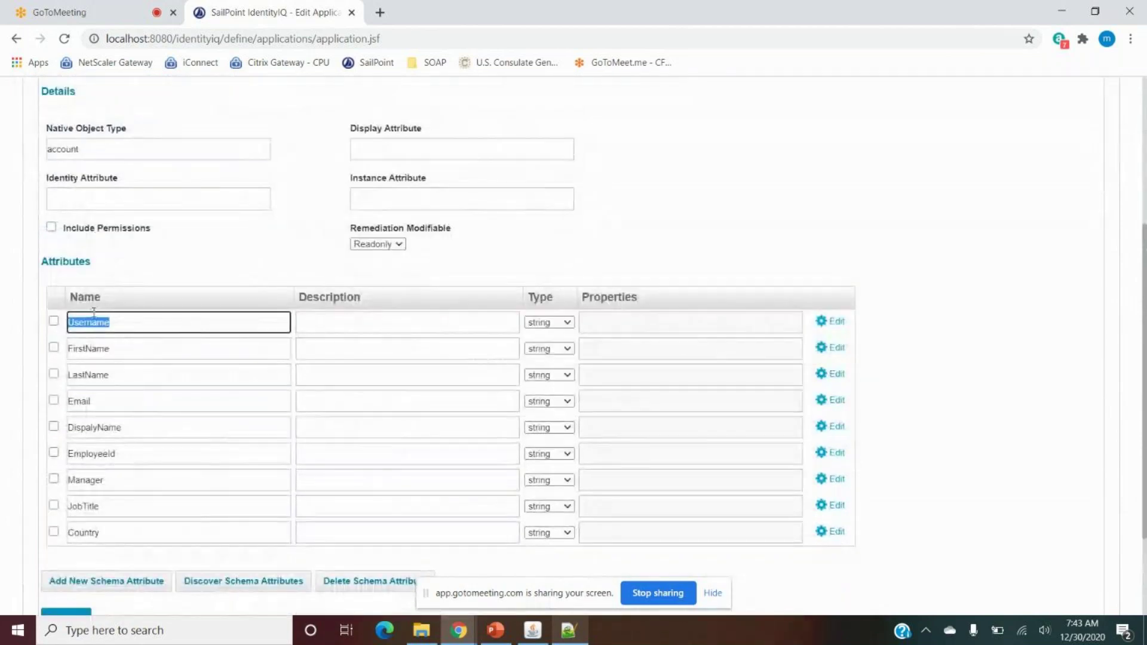
{"action": "left_click", "coordinate": [74, 202]}
{"action": "key", "text": "ctrl+v"}
{"action": "left_click_drag", "start_coordinate": [113, 204], "coordinate": [34, 205]}
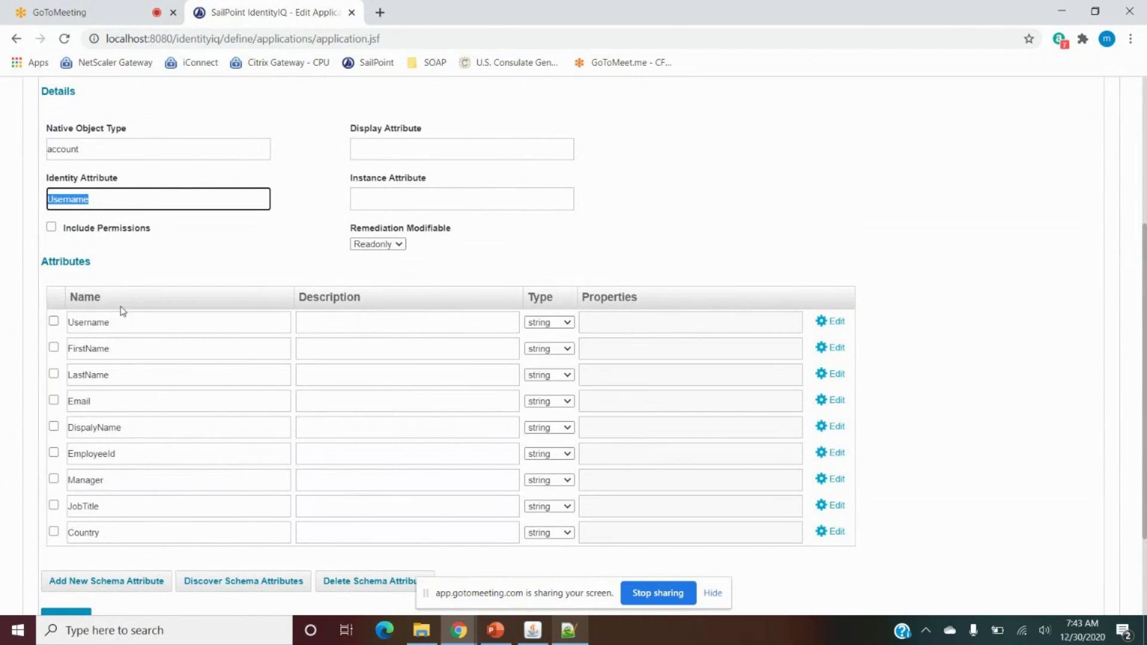
{"action": "left_click", "coordinate": [569, 630]}
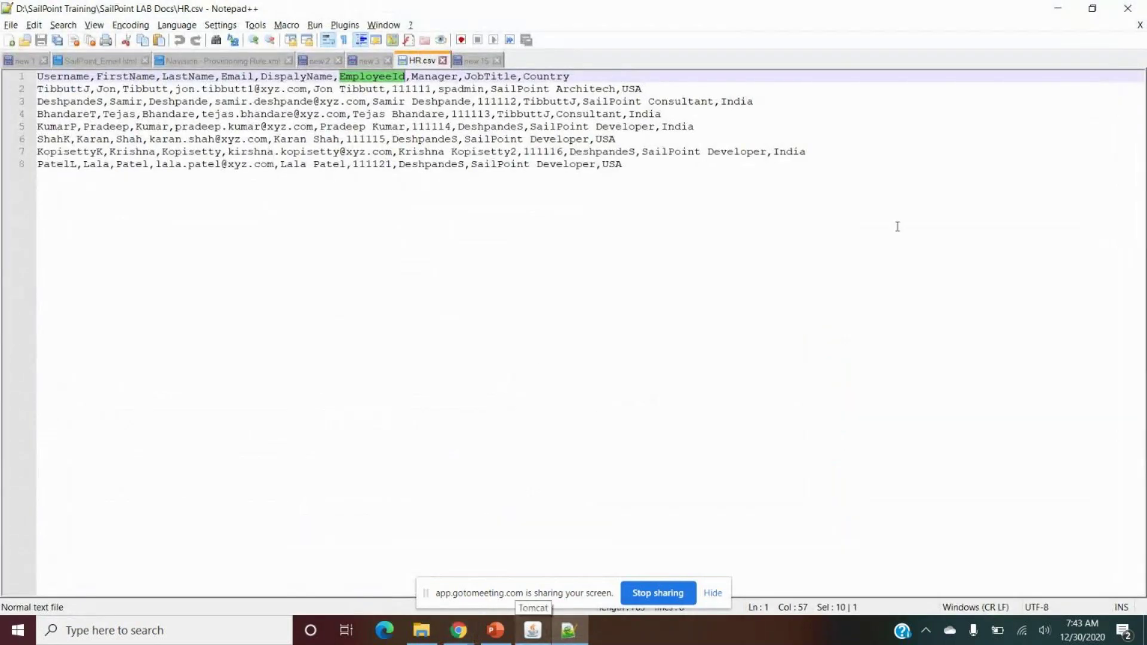
{"action": "left_click", "coordinate": [1057, 8]}
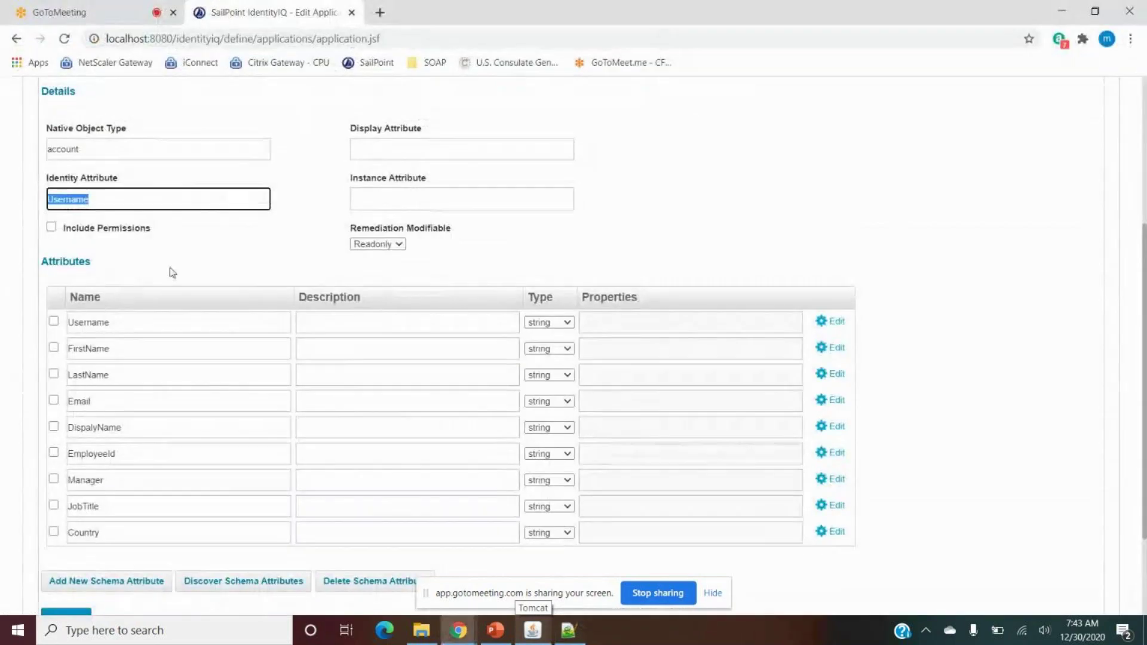
Set the account schema's display attribute to Username.
{"action": "left_click", "coordinate": [400, 153]}
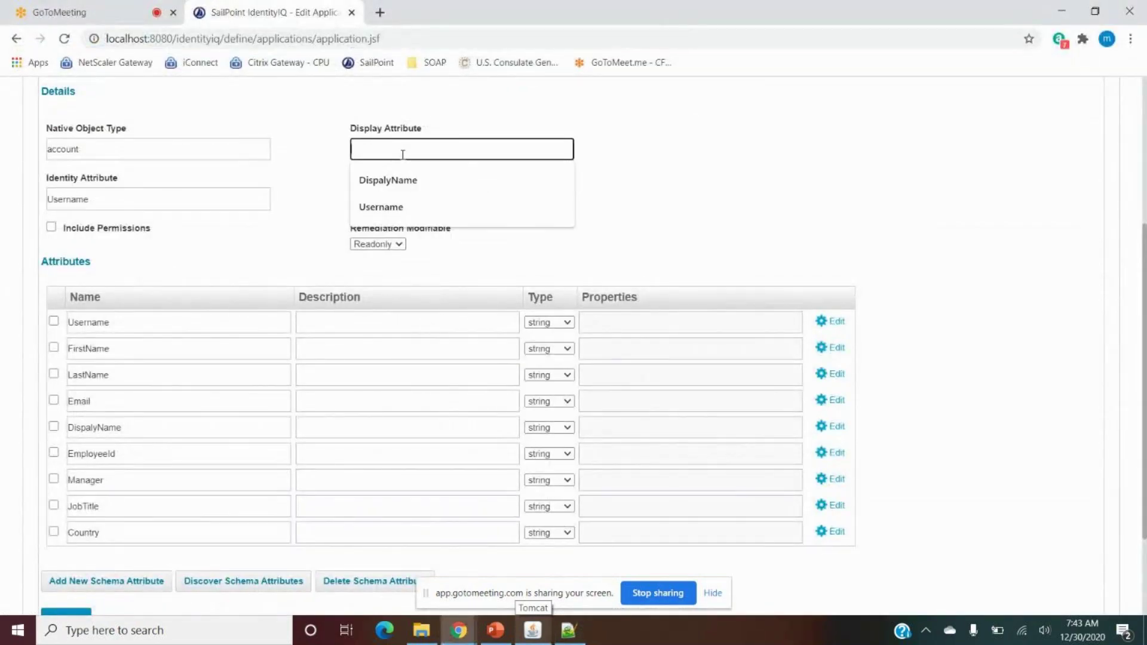
{"action": "key", "text": "Down"}
{"action": "key", "text": "Down"}
{"action": "key", "text": "Return"}
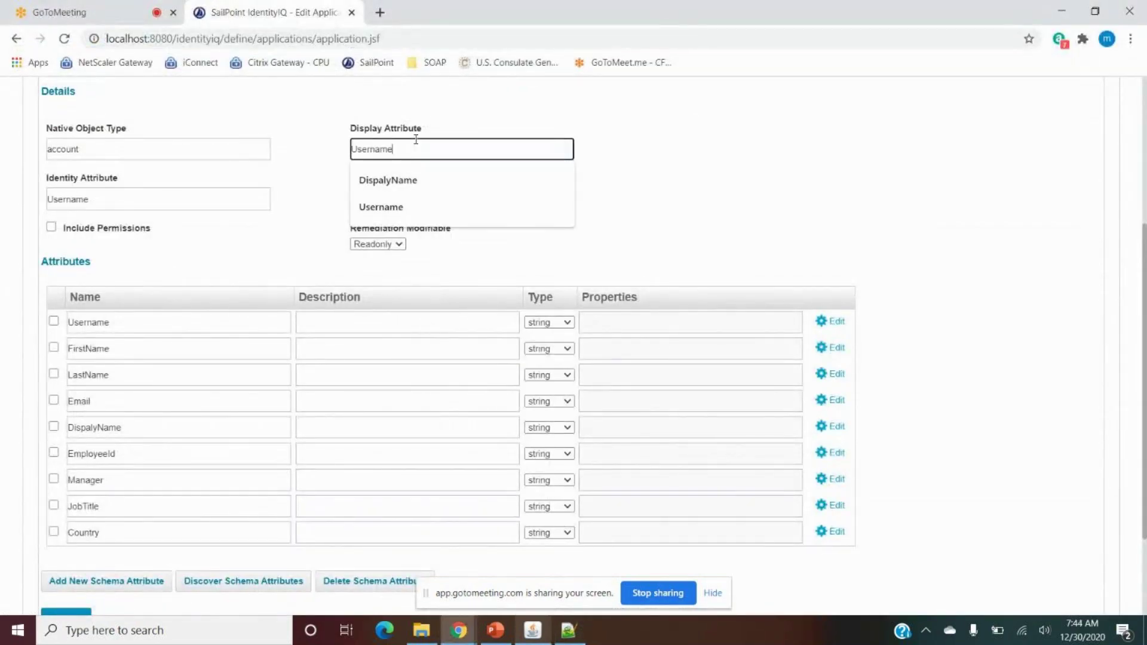
{"action": "left_click", "coordinate": [506, 122]}
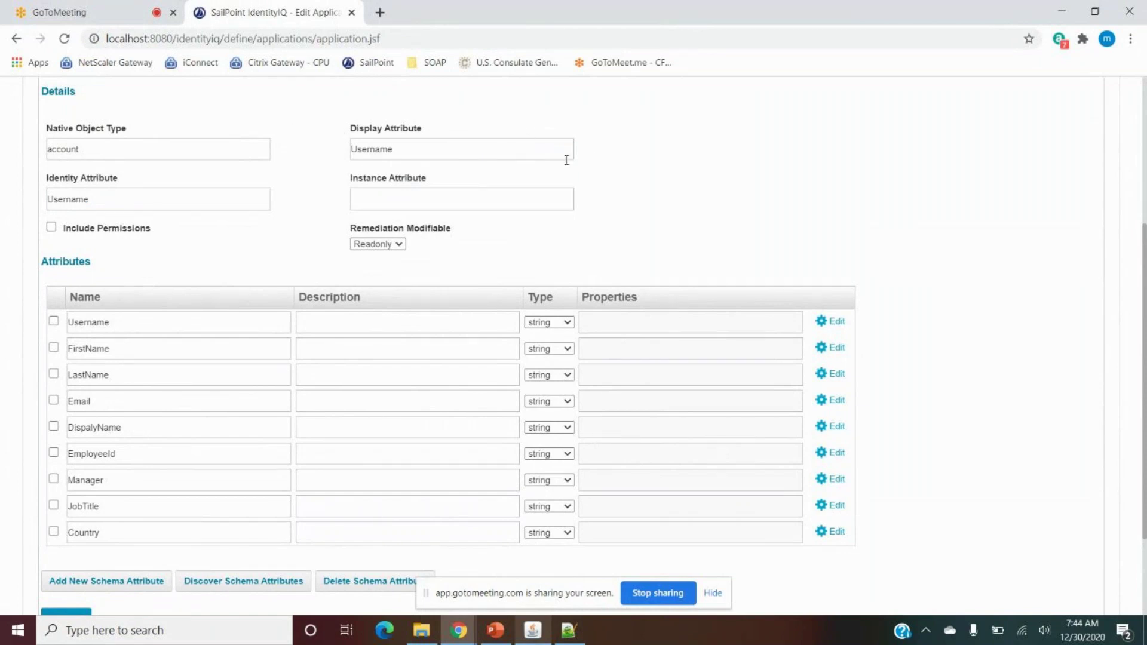
Preview the account data read through the schema, and review it alongside the identity and display attributes.
{"action": "scroll", "coordinate": [517, 208], "scroll_direction": "down", "scroll_amount": 3}
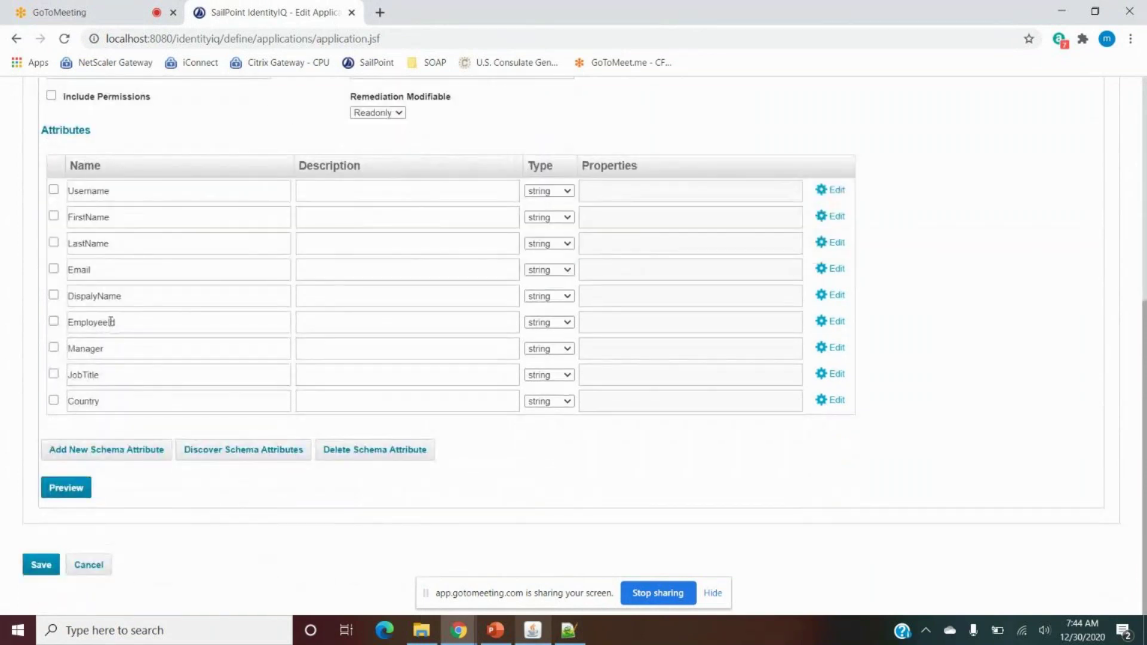
{"action": "left_click", "coordinate": [68, 488]}
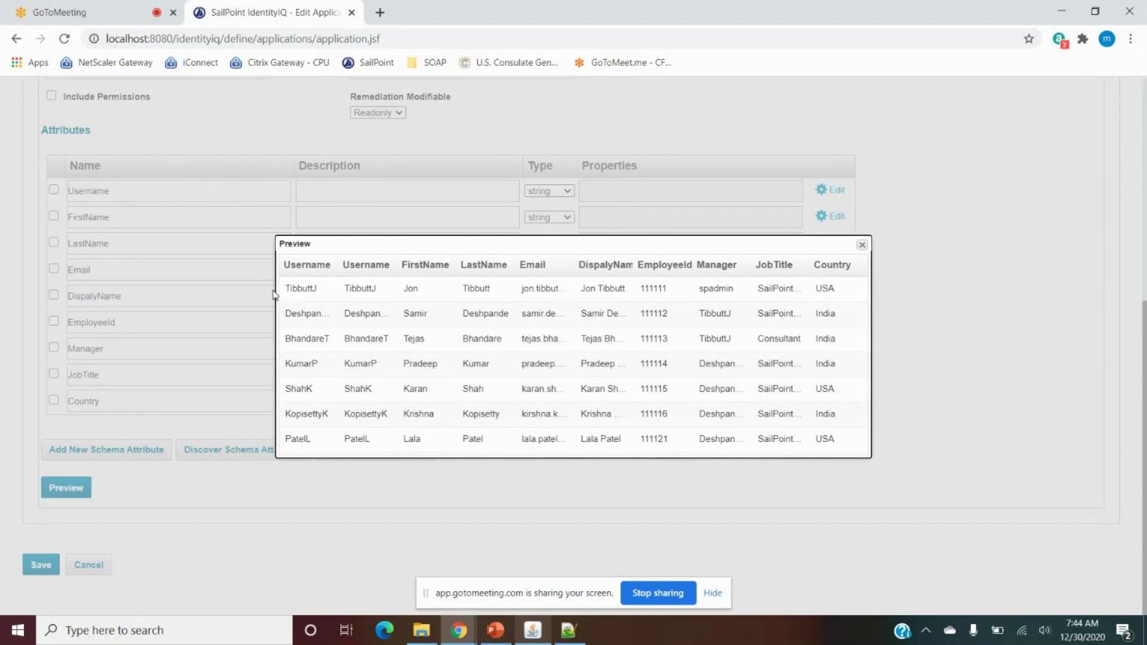
{"action": "scroll", "coordinate": [375, 357], "scroll_direction": "up", "scroll_amount": 3}
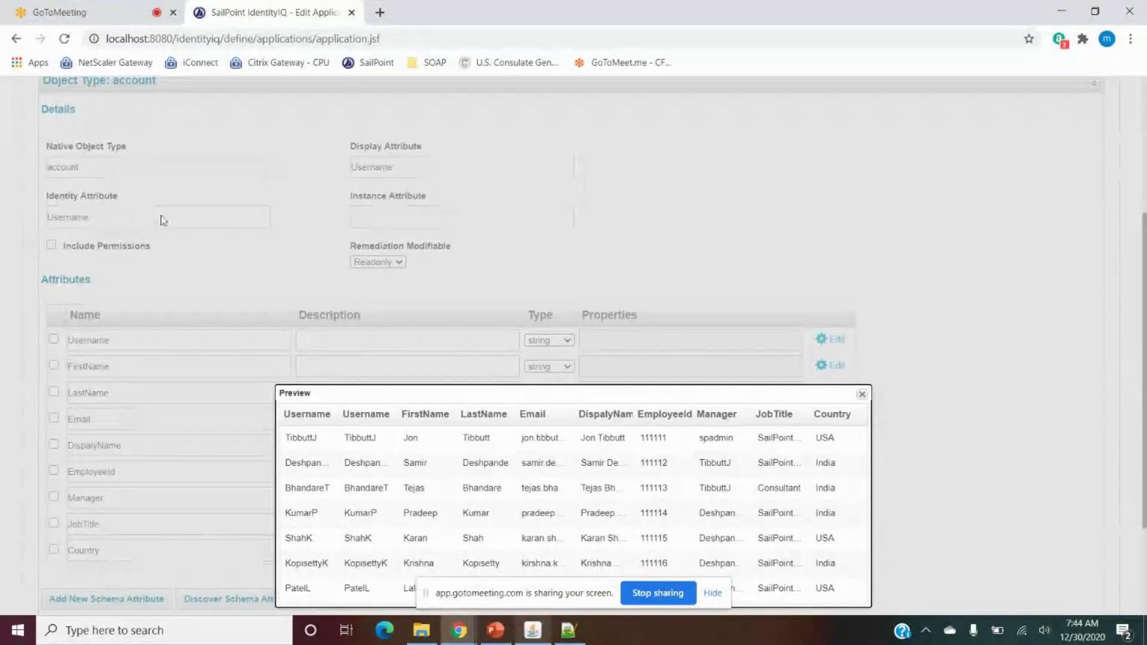
{"action": "scroll", "coordinate": [346, 395], "scroll_direction": "down", "scroll_amount": 1}
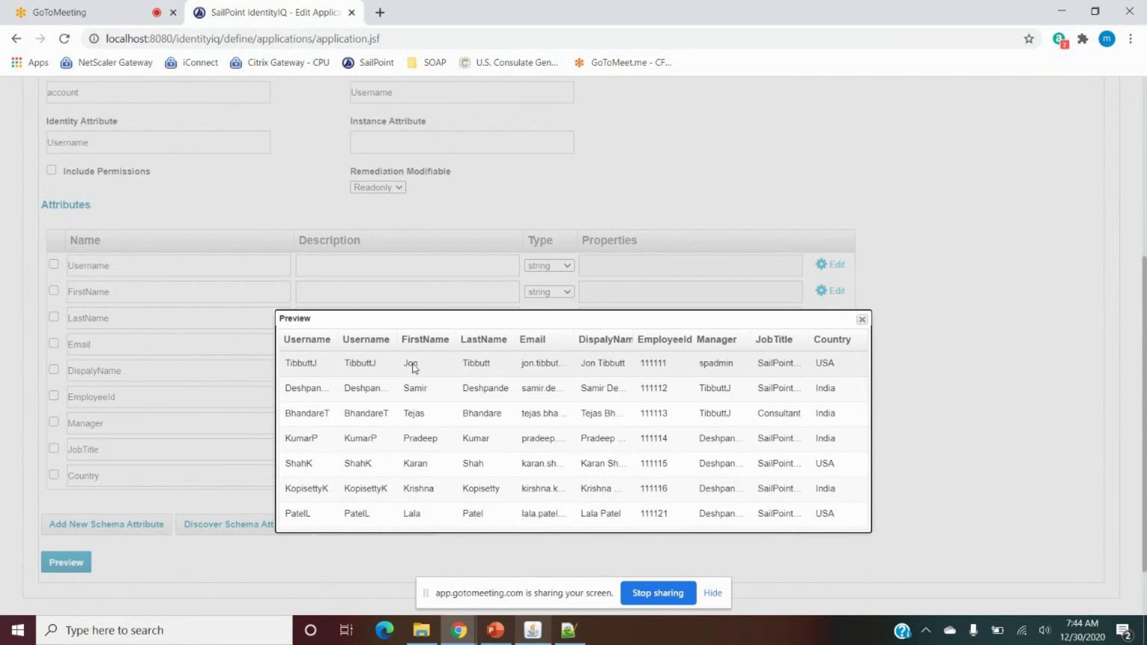
Compare the previewed accounts with the first employee record of HR.csv in Notepad++, and close the preview.
{"action": "left_click", "coordinate": [561, 633]}
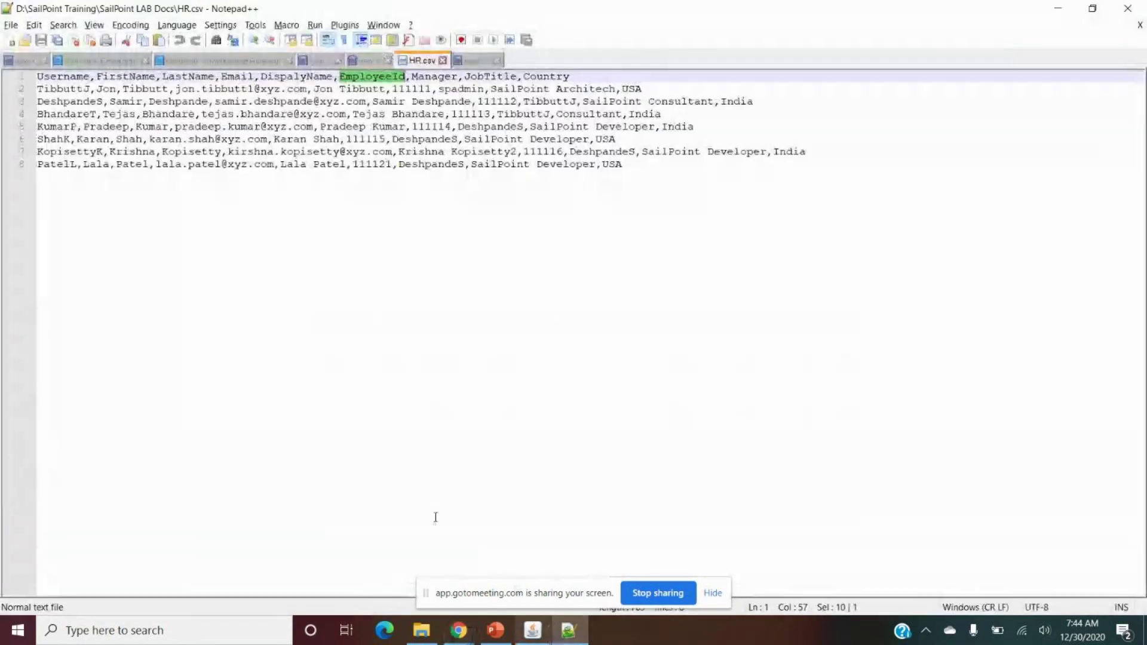
{"action": "double_click", "coordinate": [42, 89]}
{"action": "left_click", "coordinate": [112, 89]}
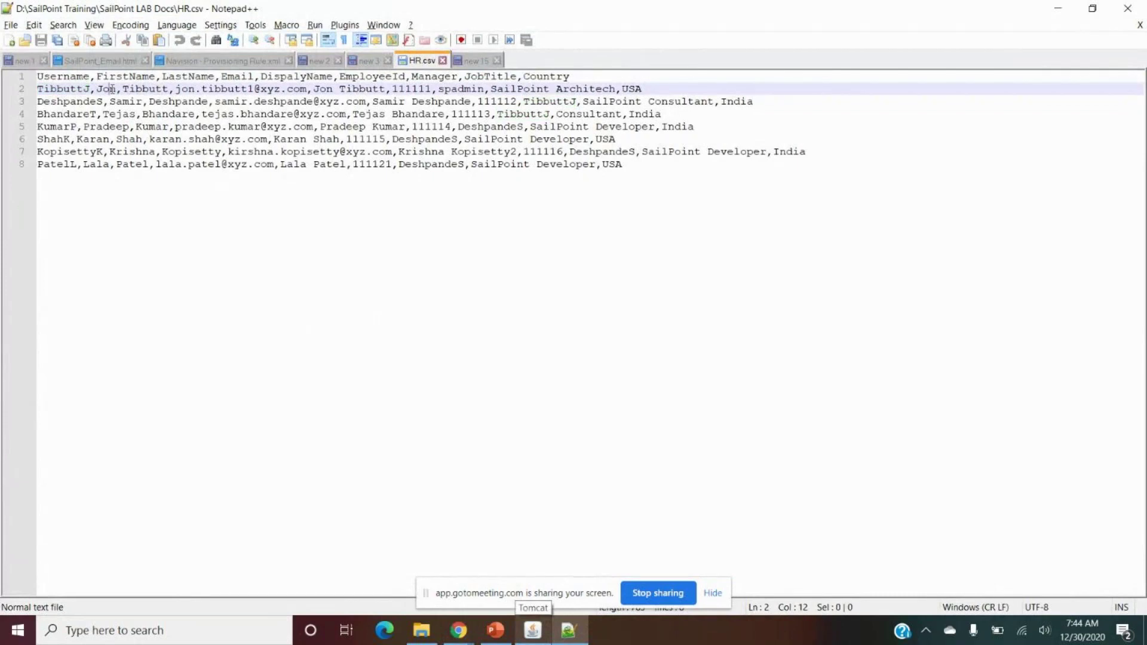
{"action": "double_click", "coordinate": [111, 89]}
{"action": "double_click", "coordinate": [156, 88]}
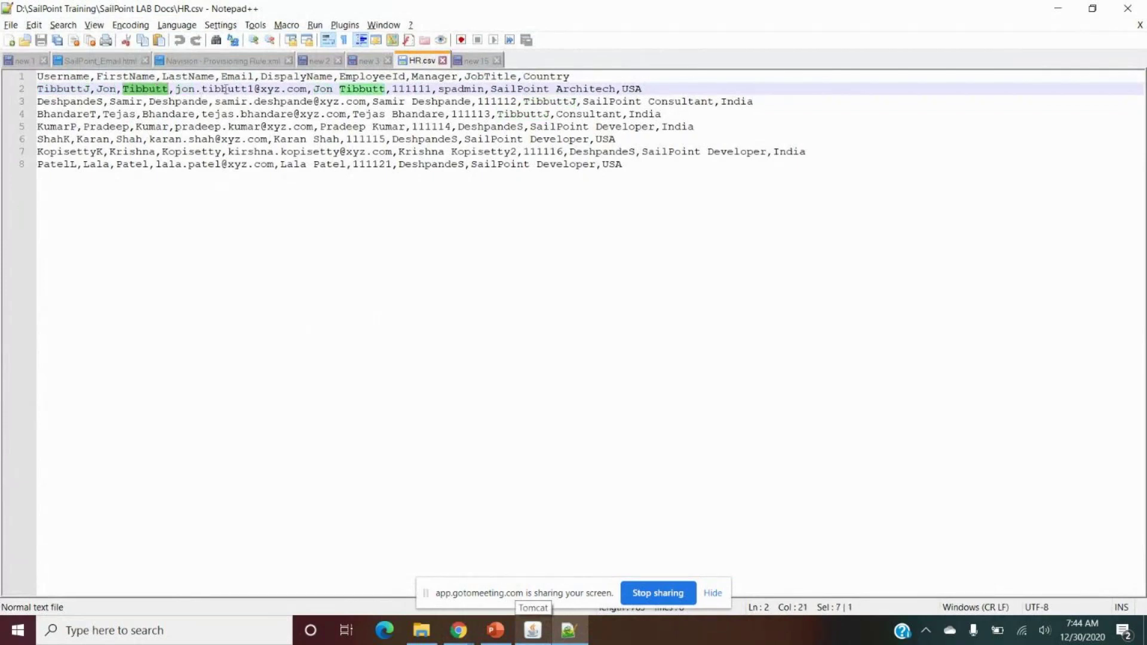
{"action": "left_click", "coordinate": [1056, 8]}
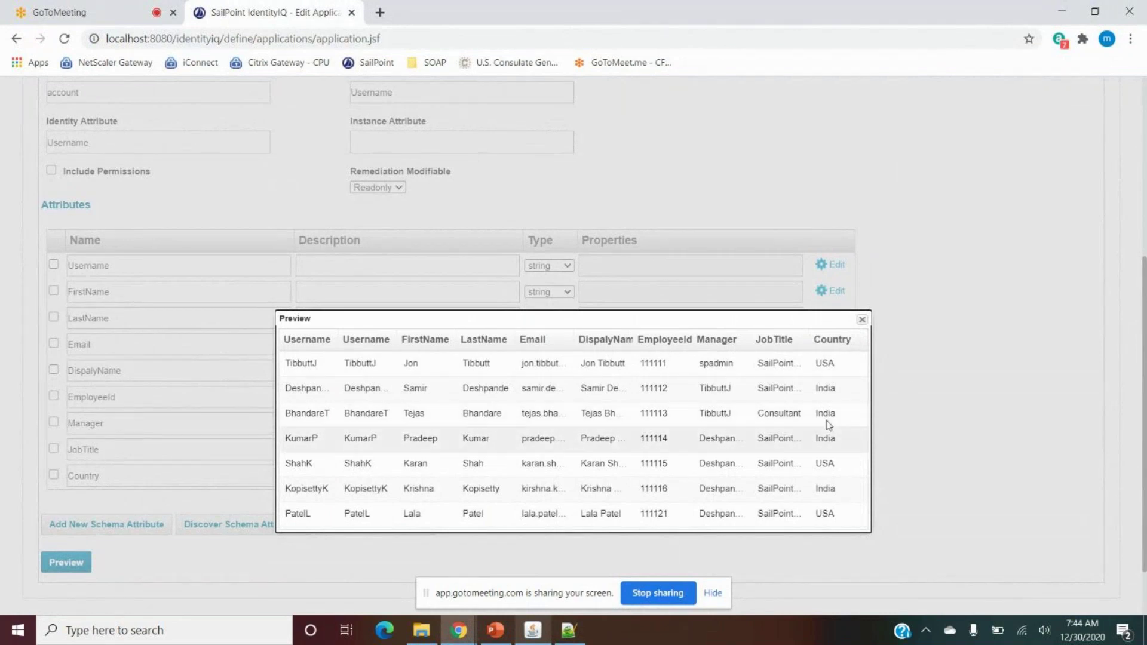
{"action": "left_click", "coordinate": [584, 637]}
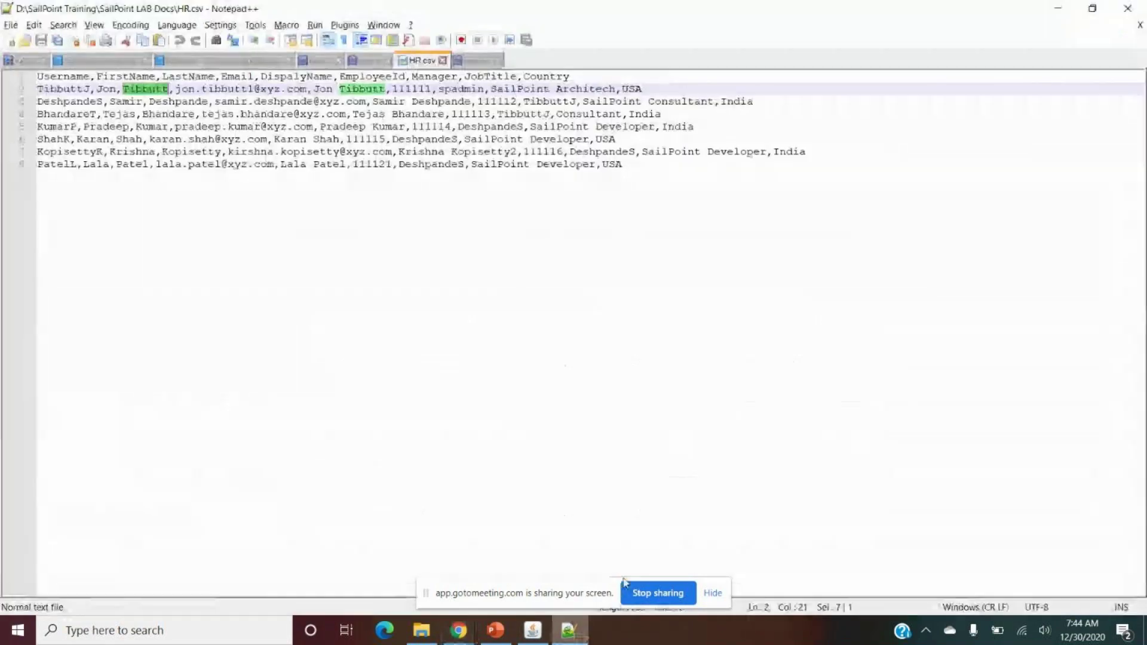
{"action": "left_click", "coordinate": [1050, 7]}
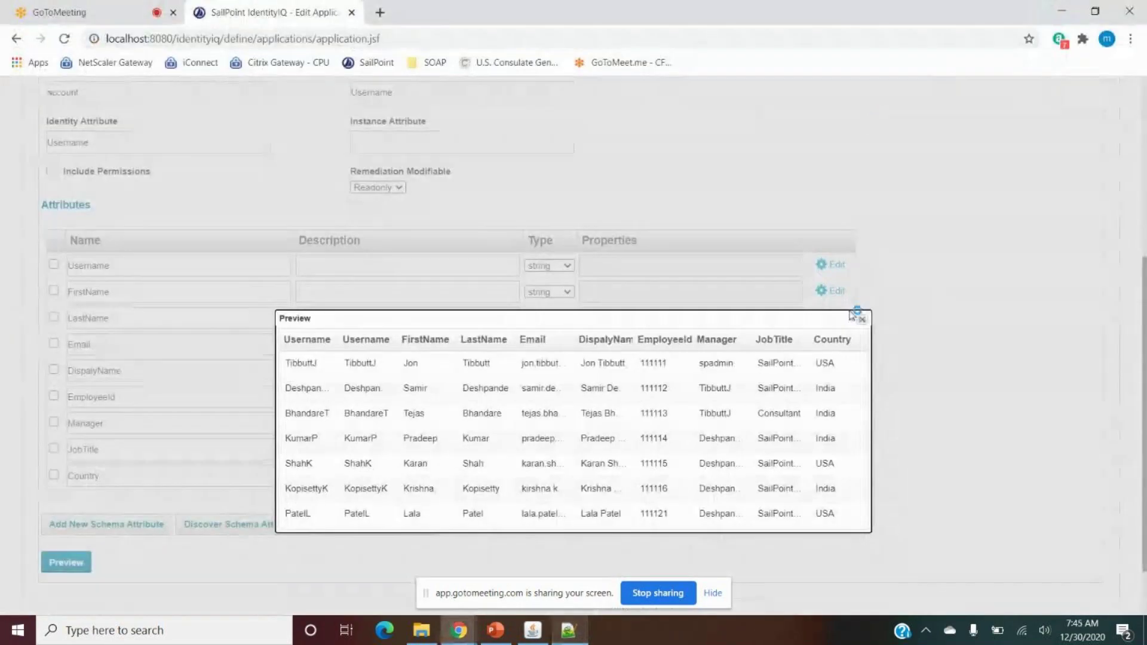
{"action": "left_click", "coordinate": [861, 318]}
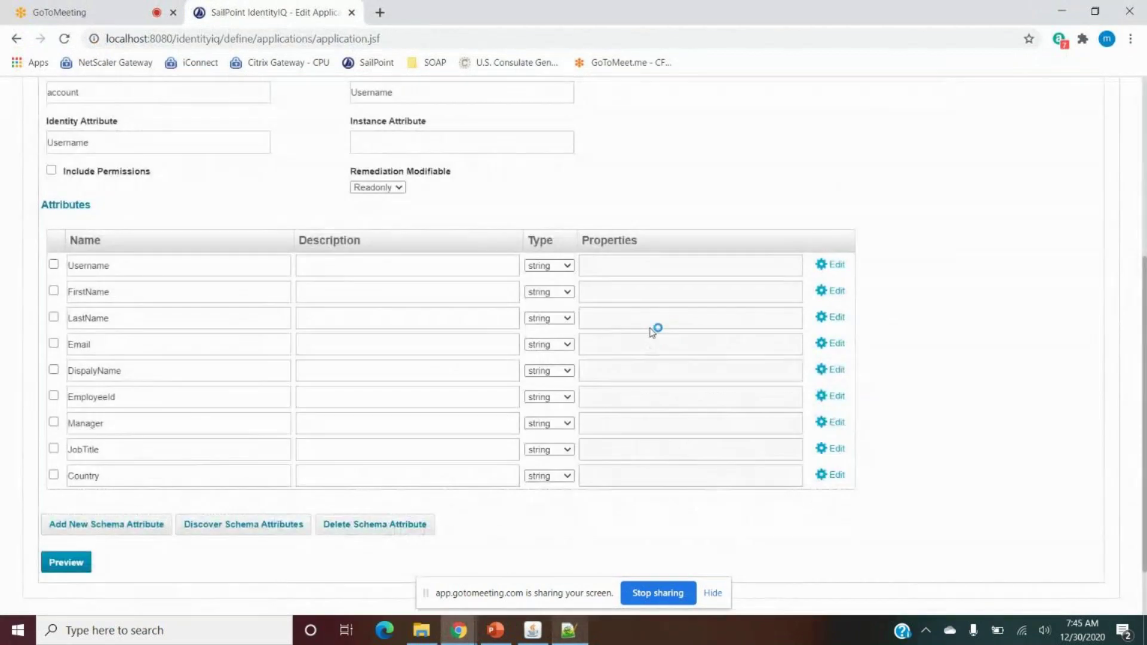
Return to the file settings and test the connection to HR.csv again.
{"action": "scroll", "coordinate": [269, 374], "scroll_direction": "down", "scroll_amount": 1}
{"action": "scroll", "coordinate": [287, 359], "scroll_direction": "up", "scroll_amount": 5}
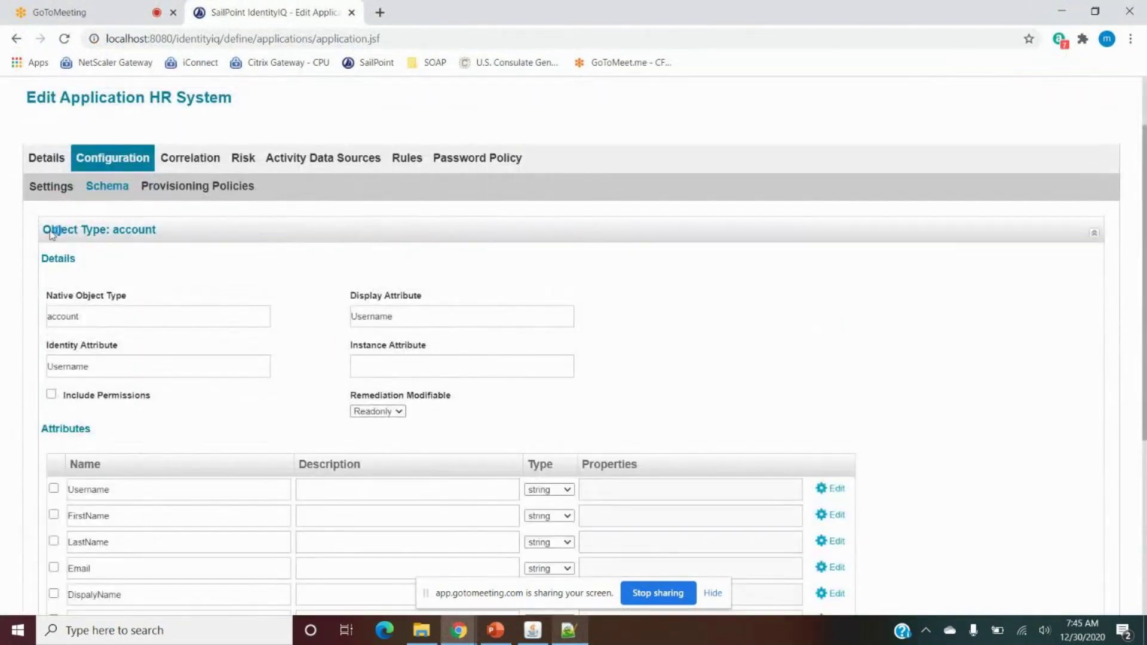
{"action": "left_click", "coordinate": [50, 186]}
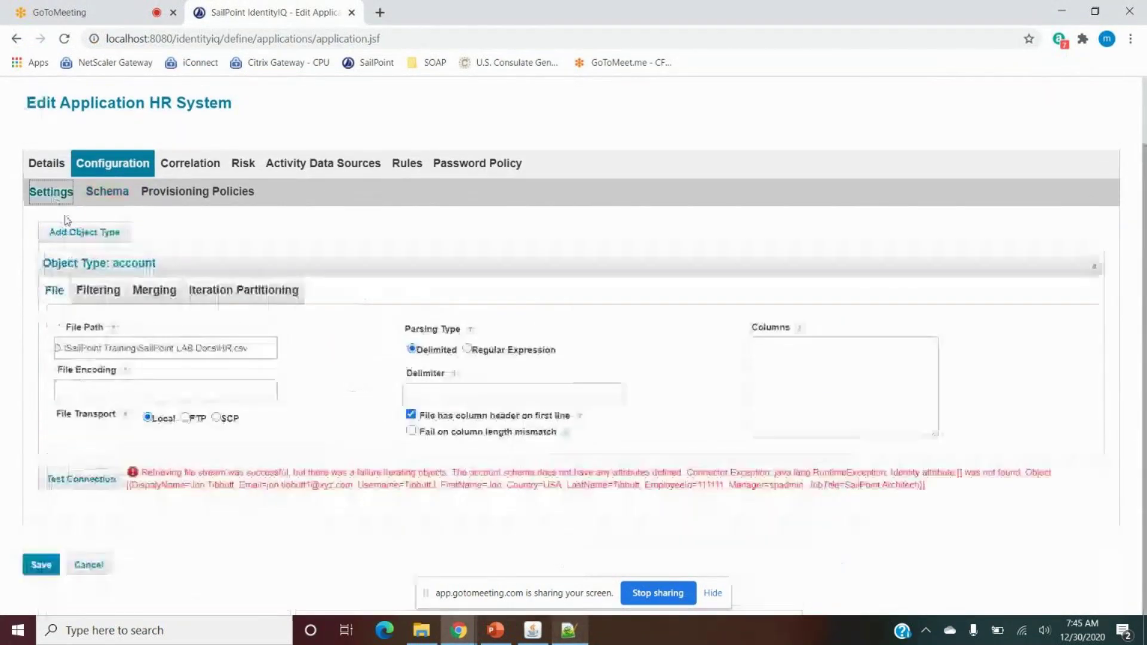
{"action": "left_click", "coordinate": [75, 481]}
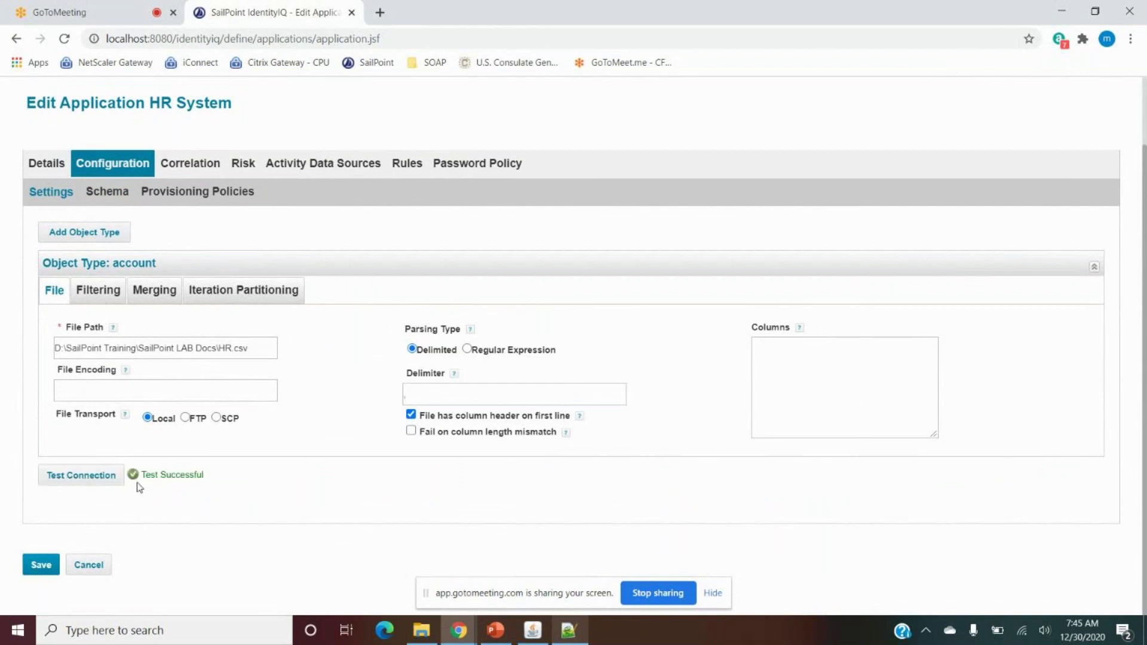
{"action": "left_click_drag", "start_coordinate": [141, 479], "coordinate": [210, 479]}
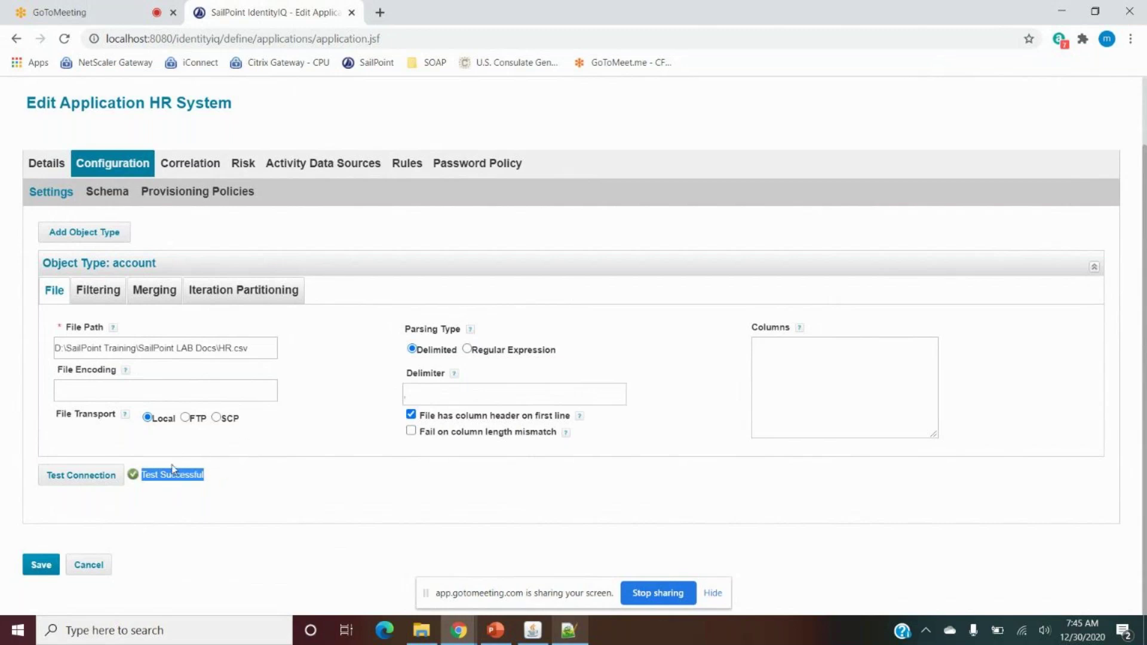
Look over the account schema and provisioning policies in IdentityIQ, and check the HR.csv records in Notepad++.
{"action": "left_click", "coordinate": [107, 191]}
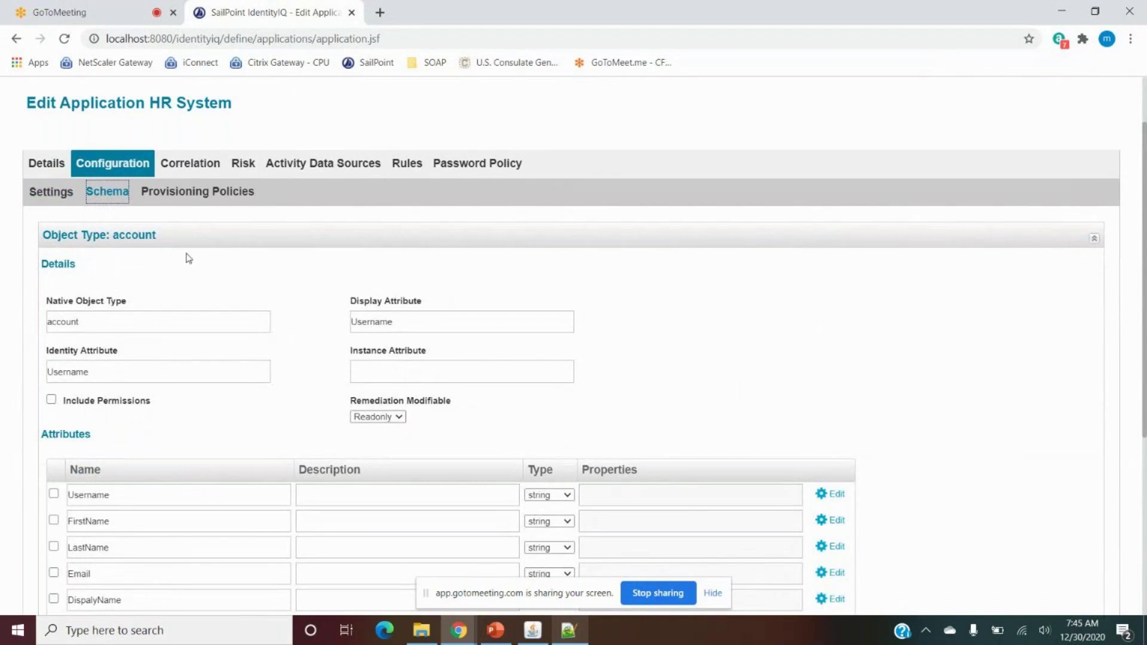
{"action": "left_click", "coordinate": [210, 205]}
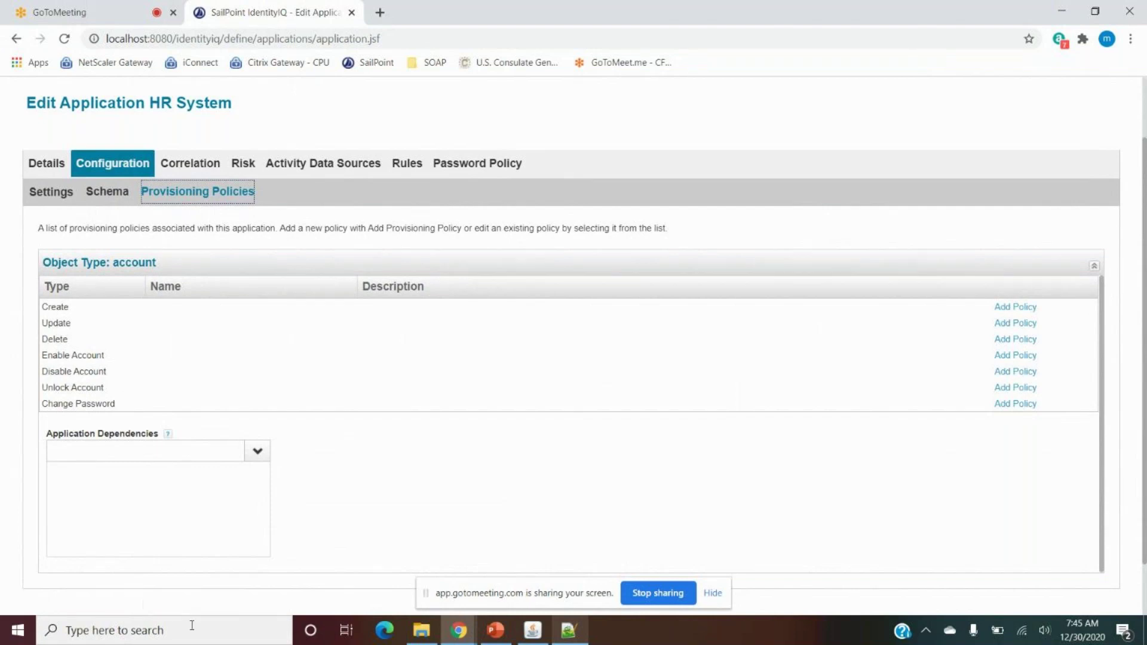
{"action": "left_click", "coordinate": [568, 629]}
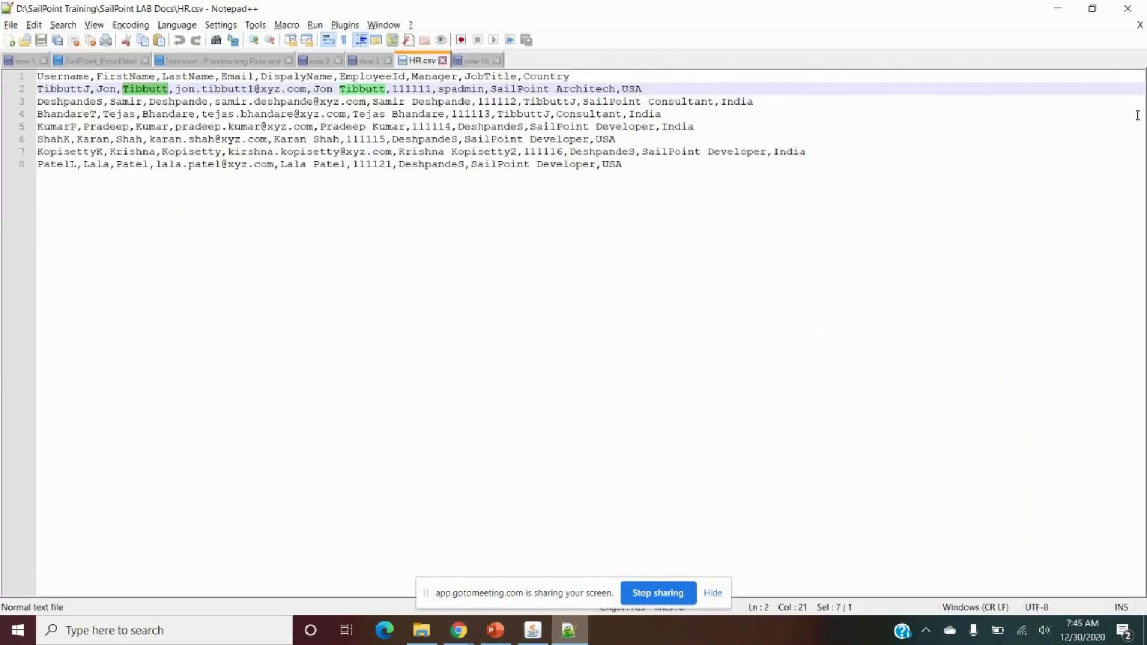
{"action": "left_click", "coordinate": [1058, 8]}
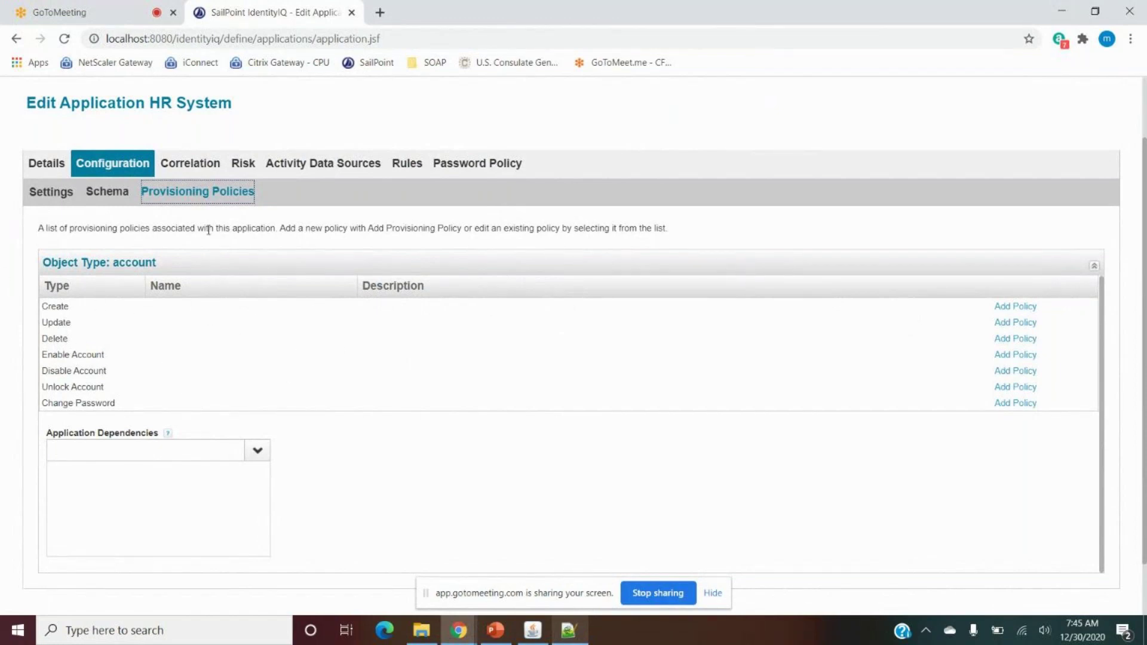
{"action": "left_click", "coordinate": [200, 172]}
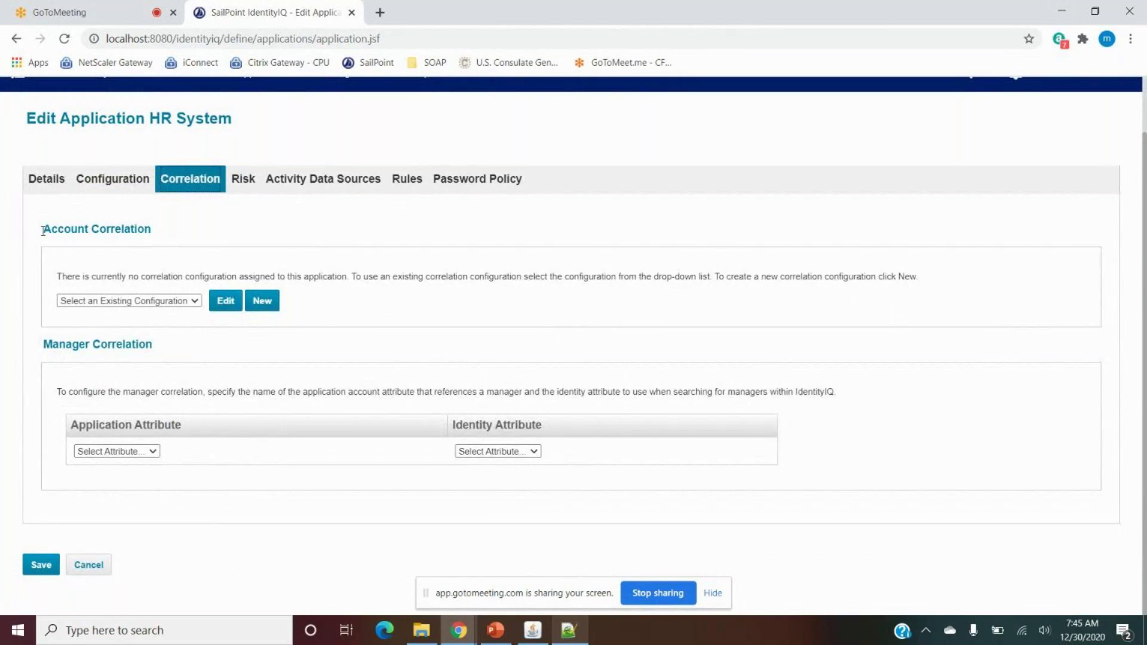
{"action": "left_click_drag", "start_coordinate": [36, 230], "coordinate": [154, 230]}
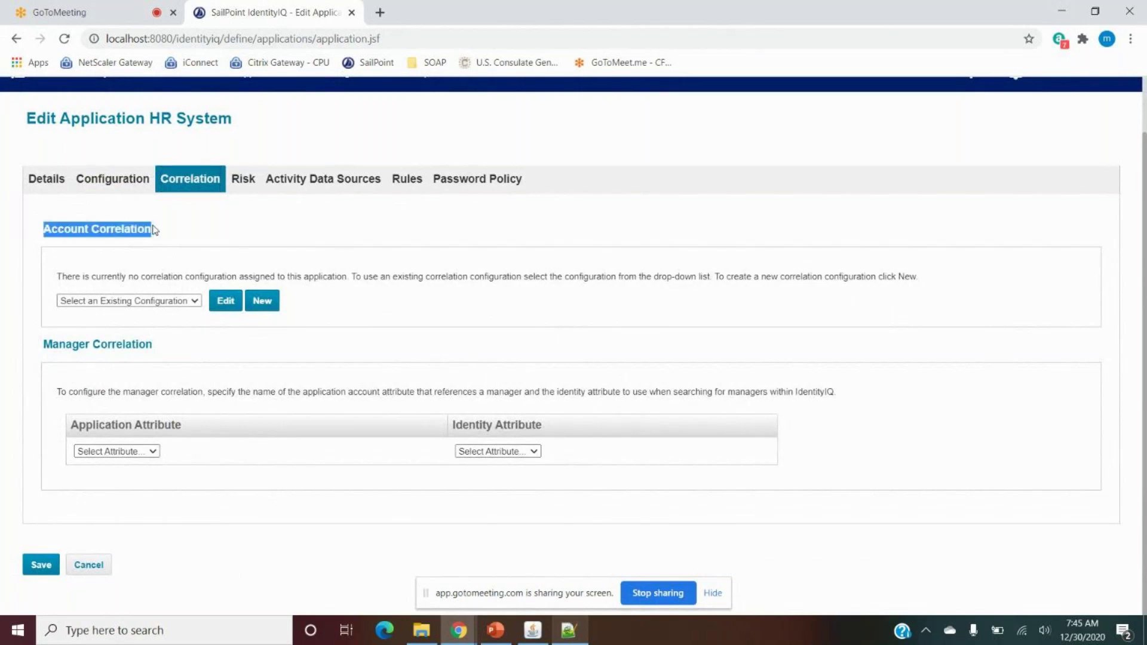
{"action": "left_click", "coordinate": [123, 190]}
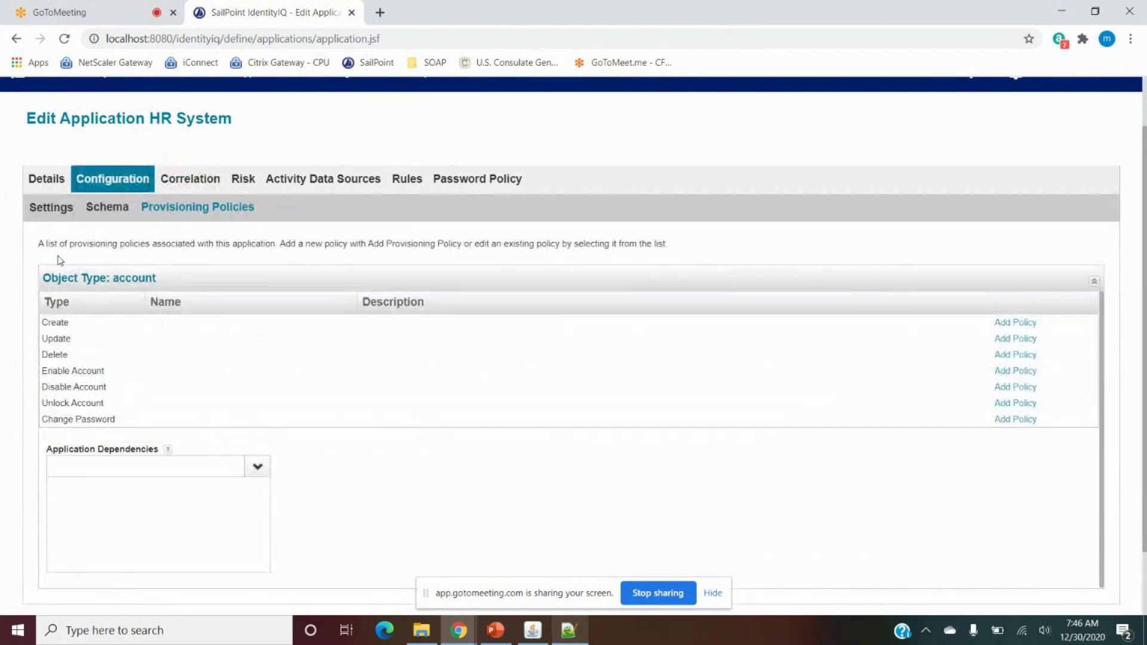
{"action": "left_click", "coordinate": [54, 207]}
{"action": "left_click", "coordinate": [107, 206]}
{"action": "left_click_drag", "start_coordinate": [98, 383], "coordinate": [42, 384]}
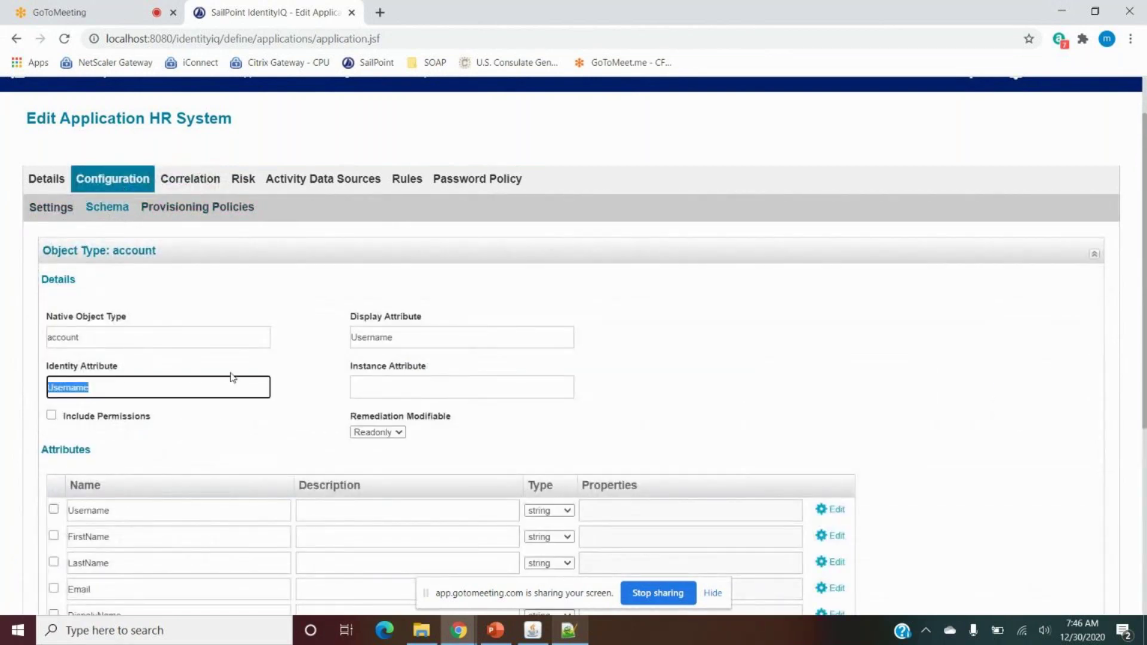
{"action": "left_click", "coordinate": [96, 386]}
{"action": "left_click_drag", "start_coordinate": [105, 386], "coordinate": [40, 388]}
Switch to Notepad++ to check the username and name values in the first employee record of HR.csv, and return to IdentityIQ.
{"action": "left_click", "coordinate": [569, 631]}
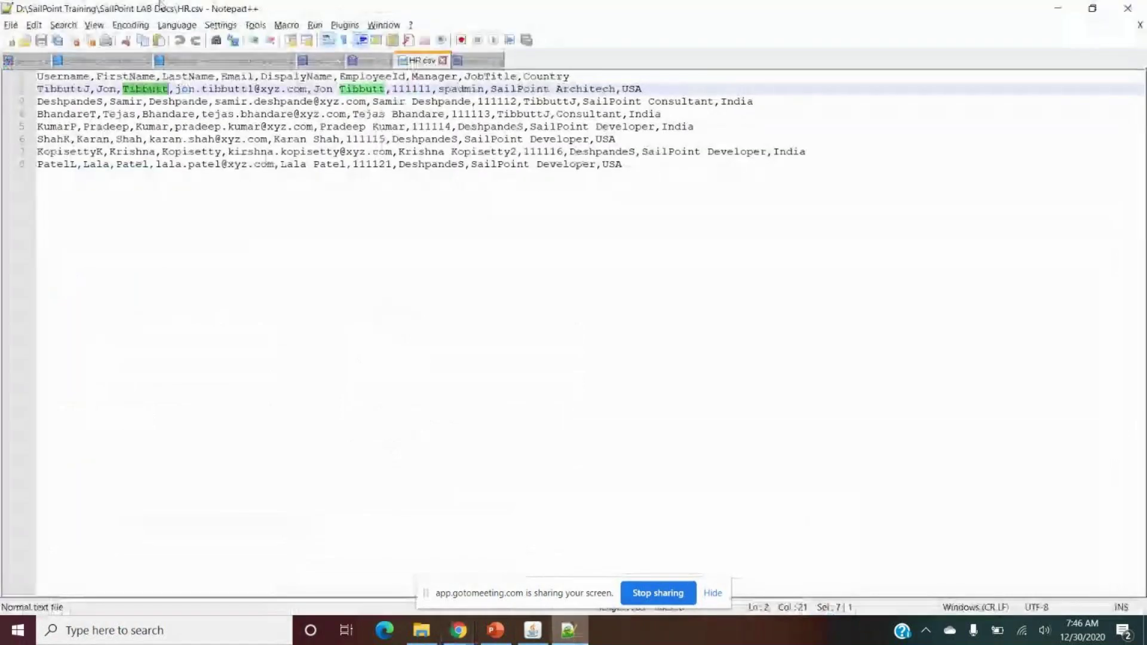
{"action": "left_click_drag", "start_coordinate": [63, 89], "coordinate": [177, 89]}
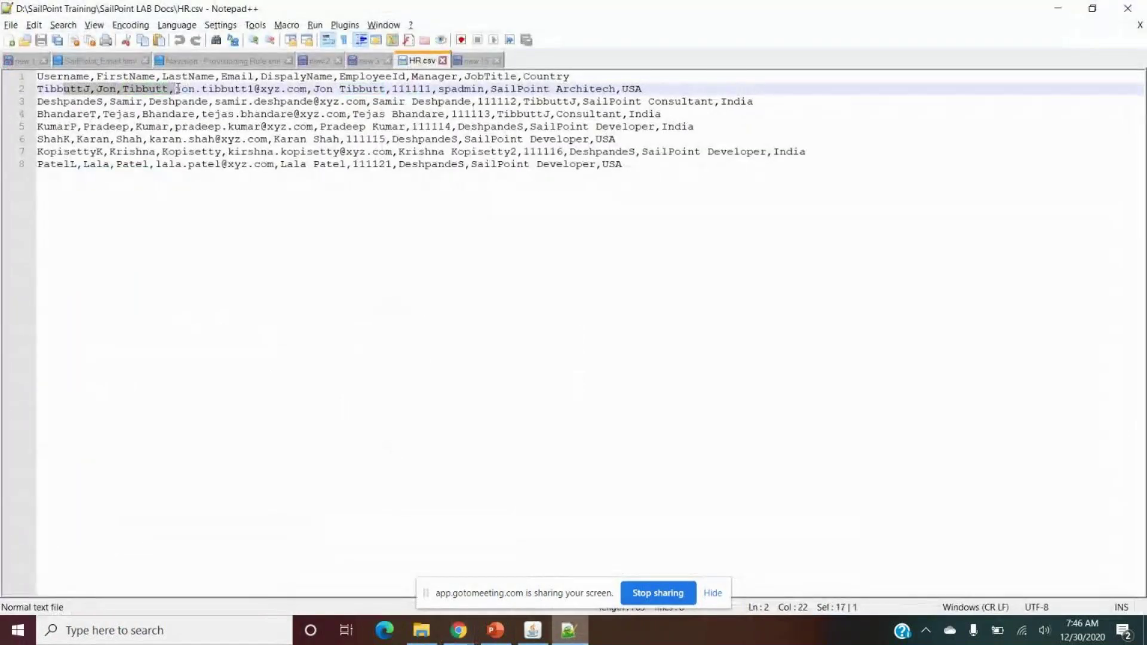
{"action": "left_click", "coordinate": [1048, 9]}
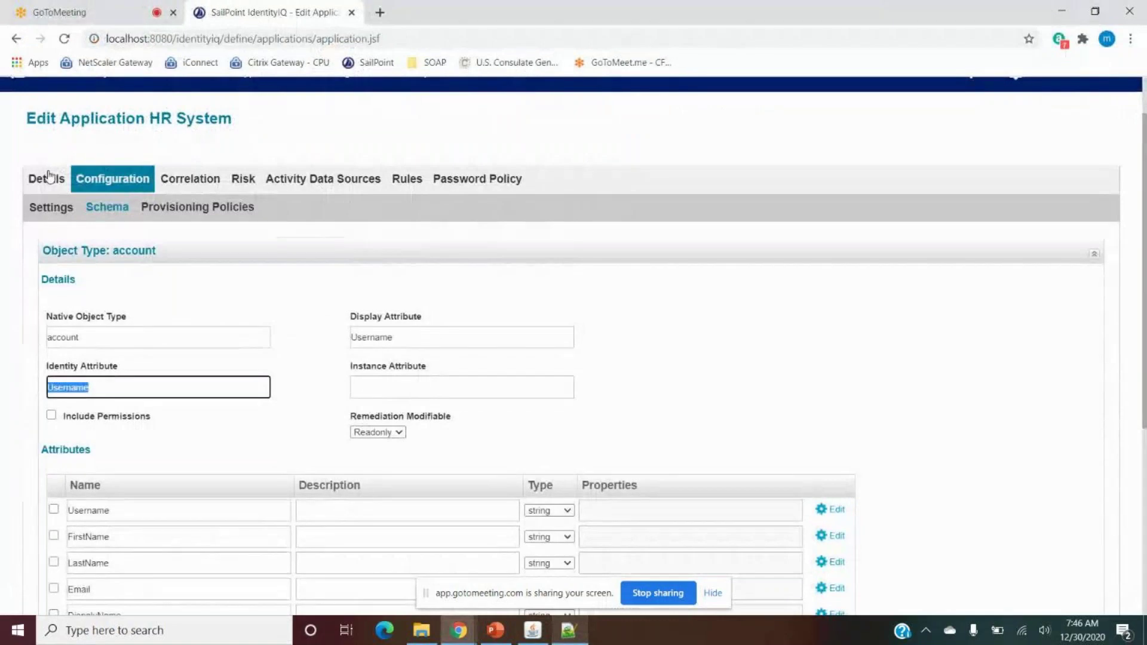
Look at the available identity management pages, and recheck the Identity Attribute of the account schema.
{"action": "scroll", "coordinate": [248, 146], "scroll_direction": "up", "scroll_amount": 2}
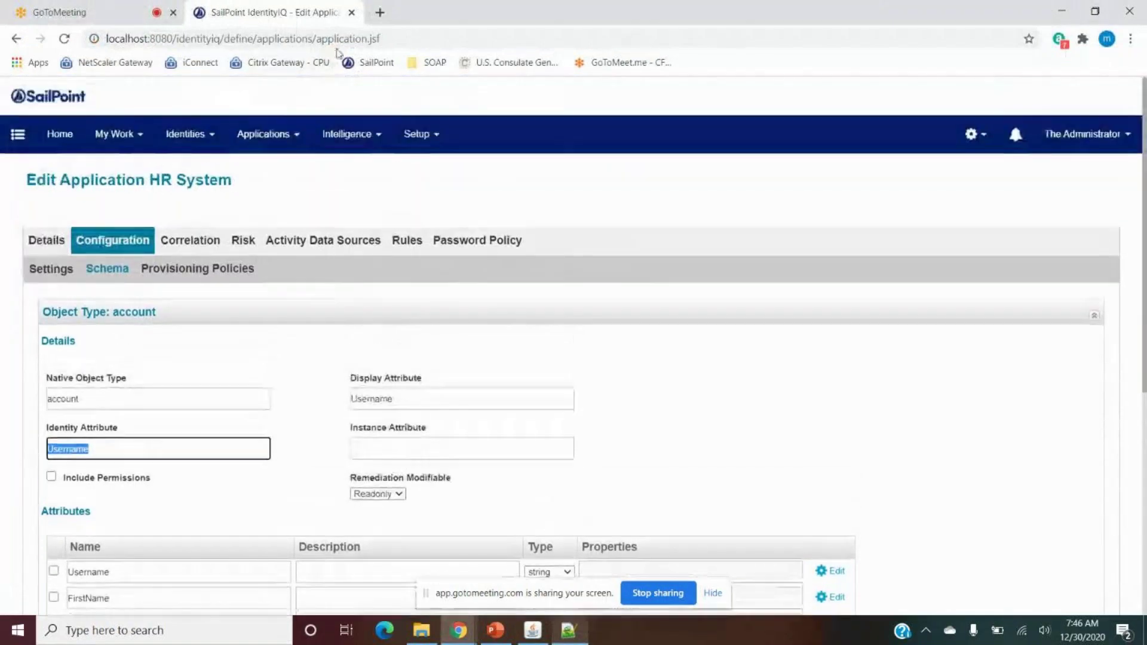
{"action": "left_click", "coordinate": [179, 139]}
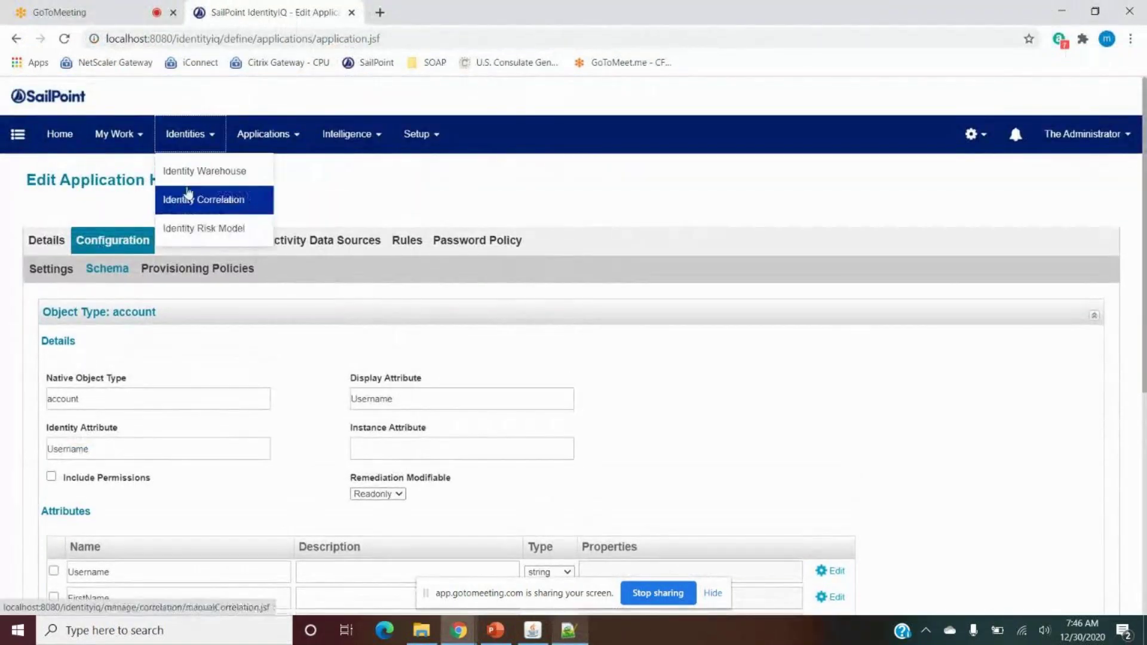
{"action": "double_click", "coordinate": [103, 452]}
{"action": "left_click", "coordinate": [90, 451]}
{"action": "left_click_drag", "start_coordinate": [90, 451], "coordinate": [3, 453]}
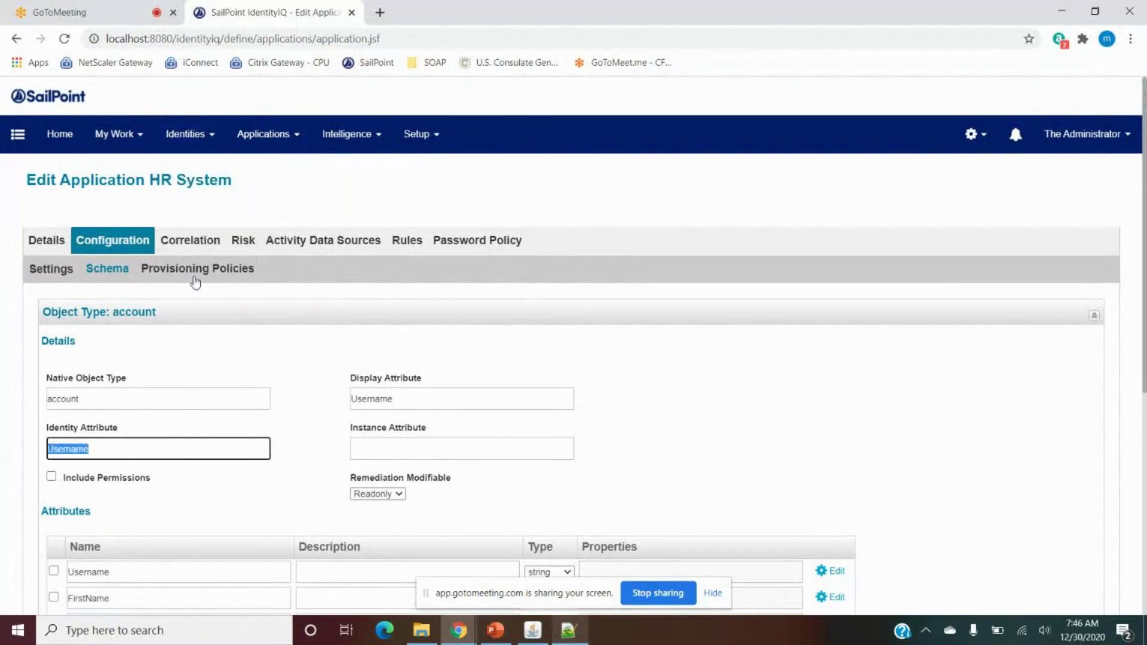
{"action": "left_click", "coordinate": [194, 245]}
{"action": "left_click", "coordinate": [127, 363]}
{"action": "left_click", "coordinate": [126, 381]}
{"action": "left_click", "coordinate": [222, 363]}
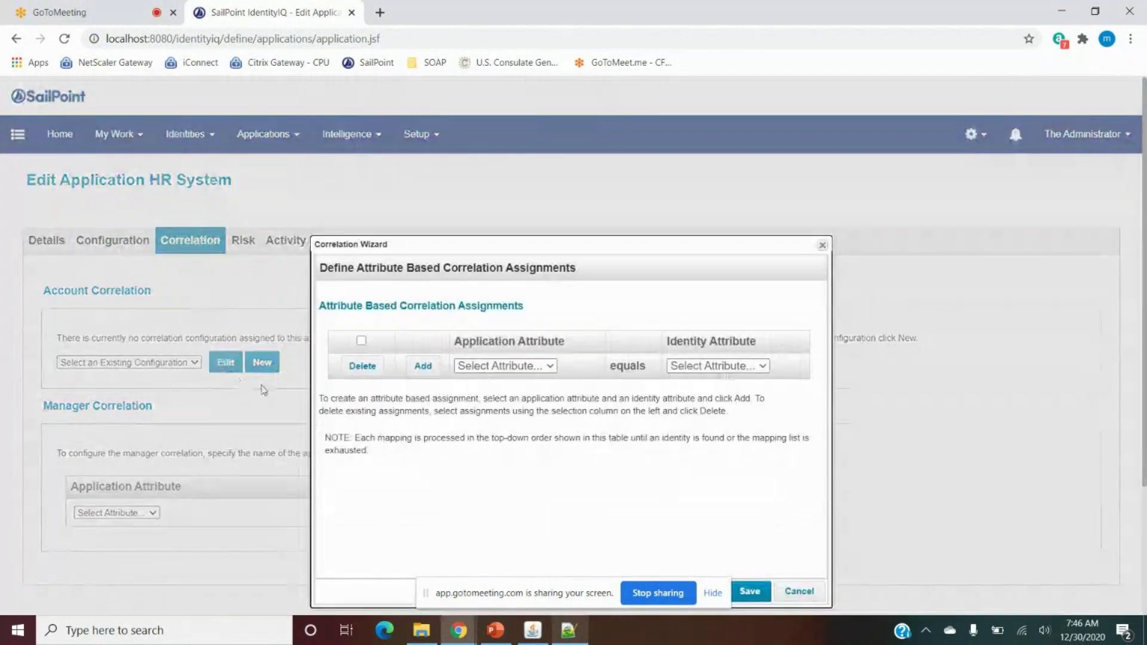
{"action": "left_click", "coordinate": [506, 366]}
{"action": "left_click", "coordinate": [443, 453]}
{"action": "left_click", "coordinate": [530, 367]}
{"action": "left_click", "coordinate": [718, 368]}
{"action": "left_click", "coordinate": [718, 368]}
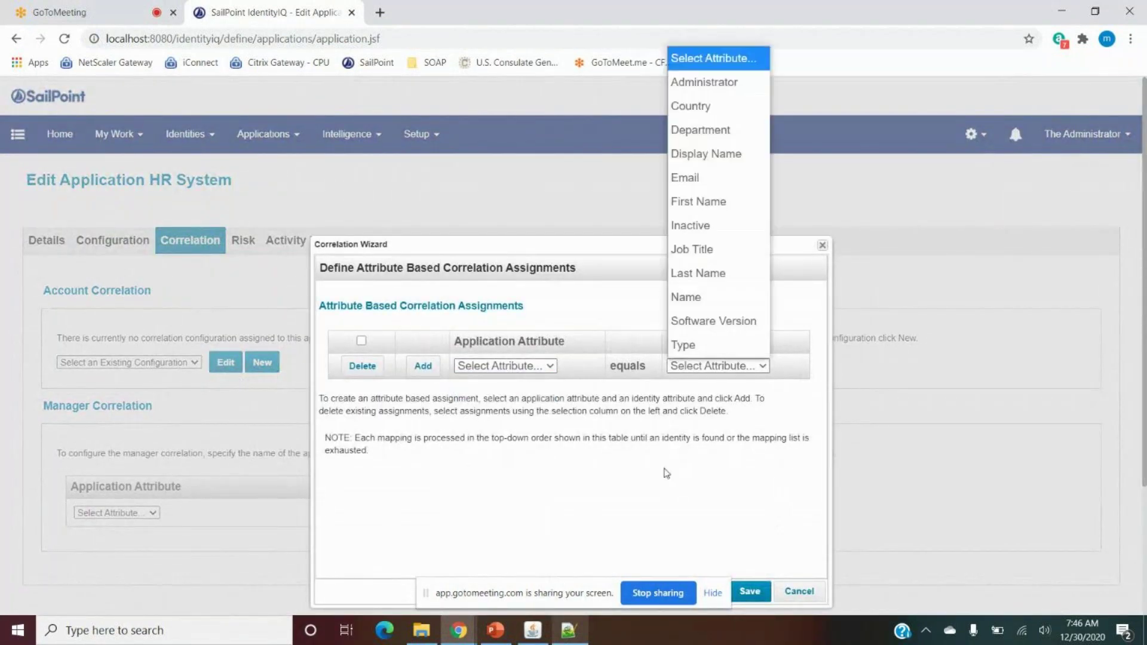
{"action": "left_click", "coordinate": [799, 591]}
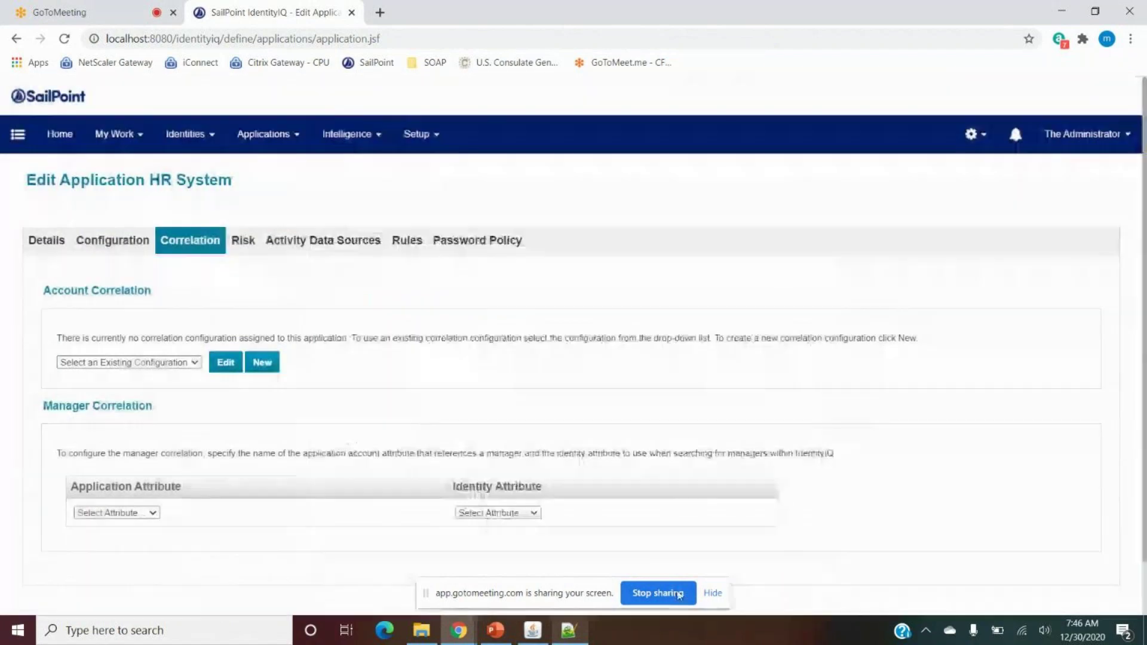
Save the HR System application without a correlation configuration, and view it in the application definition list.
{"action": "scroll", "coordinate": [304, 456], "scroll_direction": "down", "scroll_amount": 1}
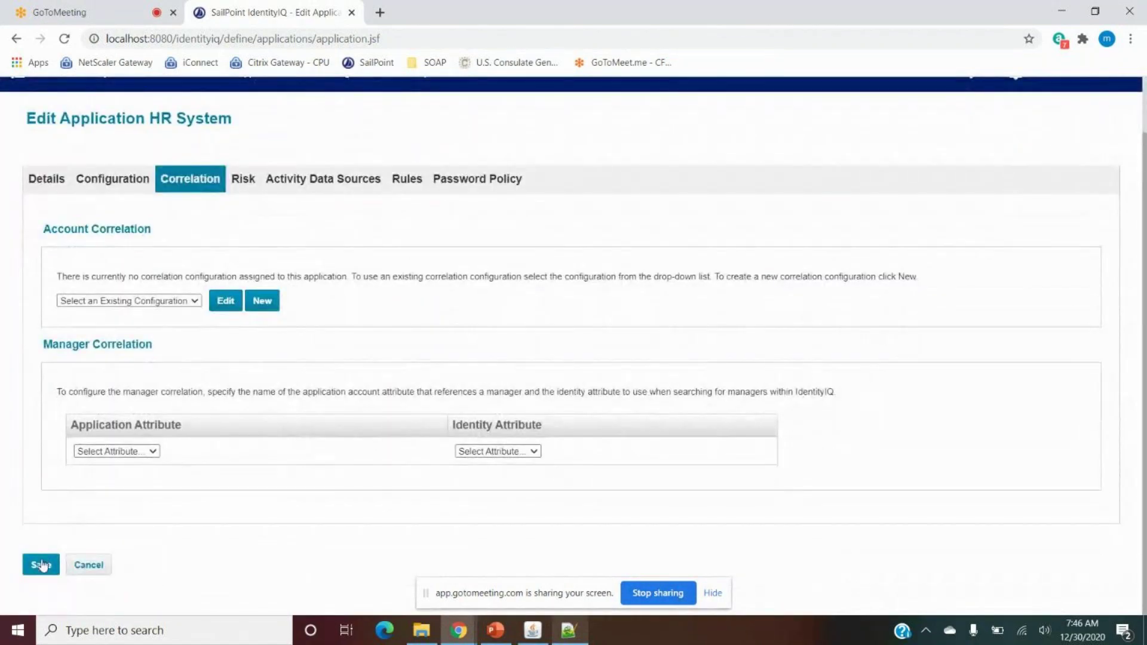
{"action": "left_click", "coordinate": [41, 564]}
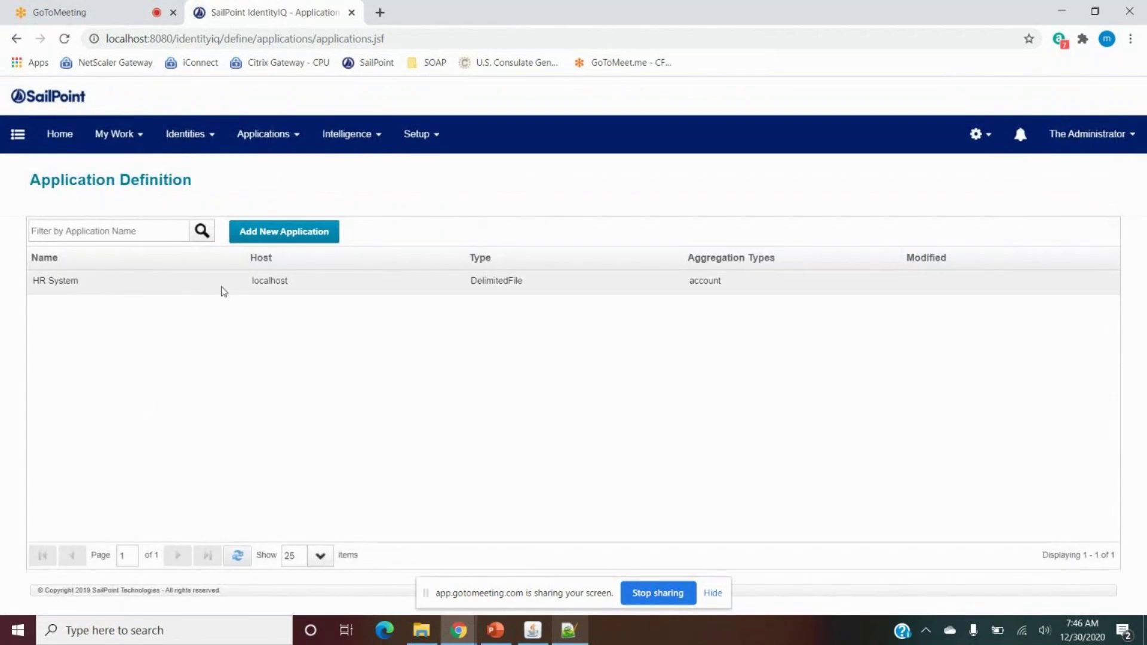
{"action": "left_click_drag", "start_coordinate": [42, 202], "coordinate": [400, 198]}
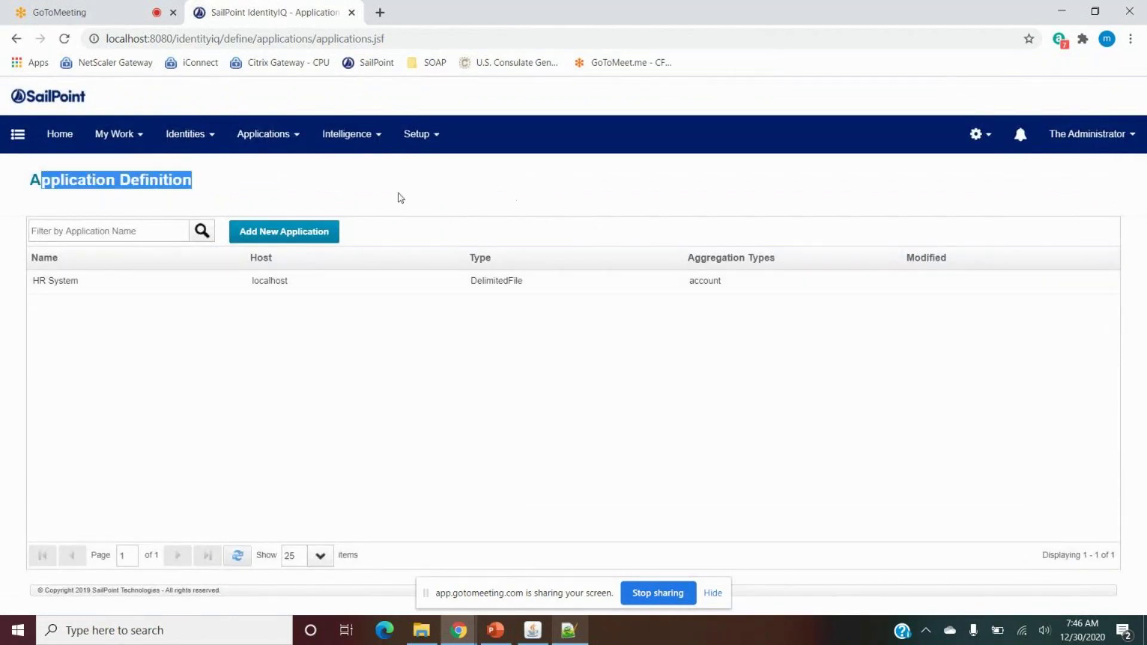
Open the HR System application's correlation settings and look at the introduction of the wizard for a new account correlation.
{"action": "left_click", "coordinate": [278, 290]}
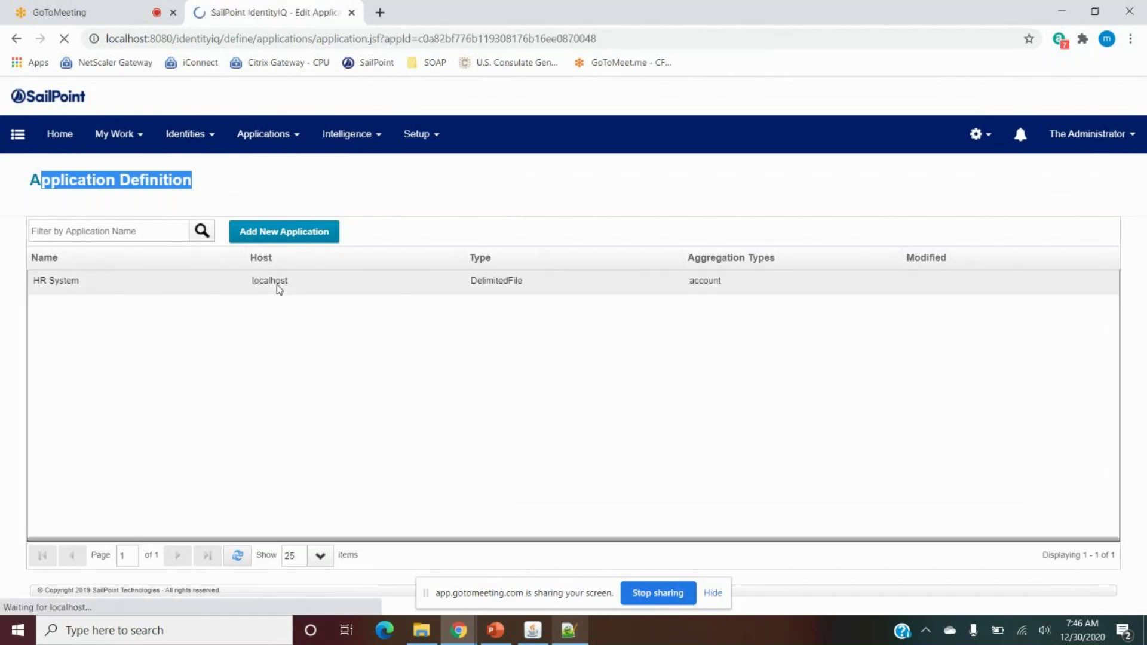
{"action": "left_click", "coordinate": [186, 247]}
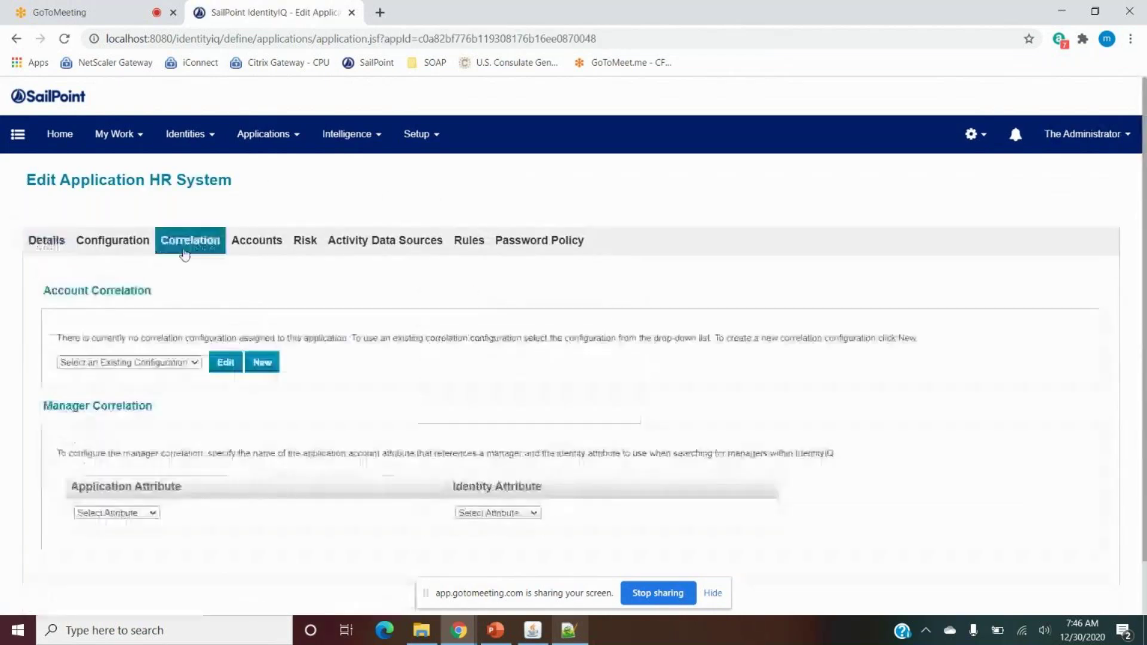
{"action": "scroll", "coordinate": [173, 351], "scroll_direction": "down", "scroll_amount": 1}
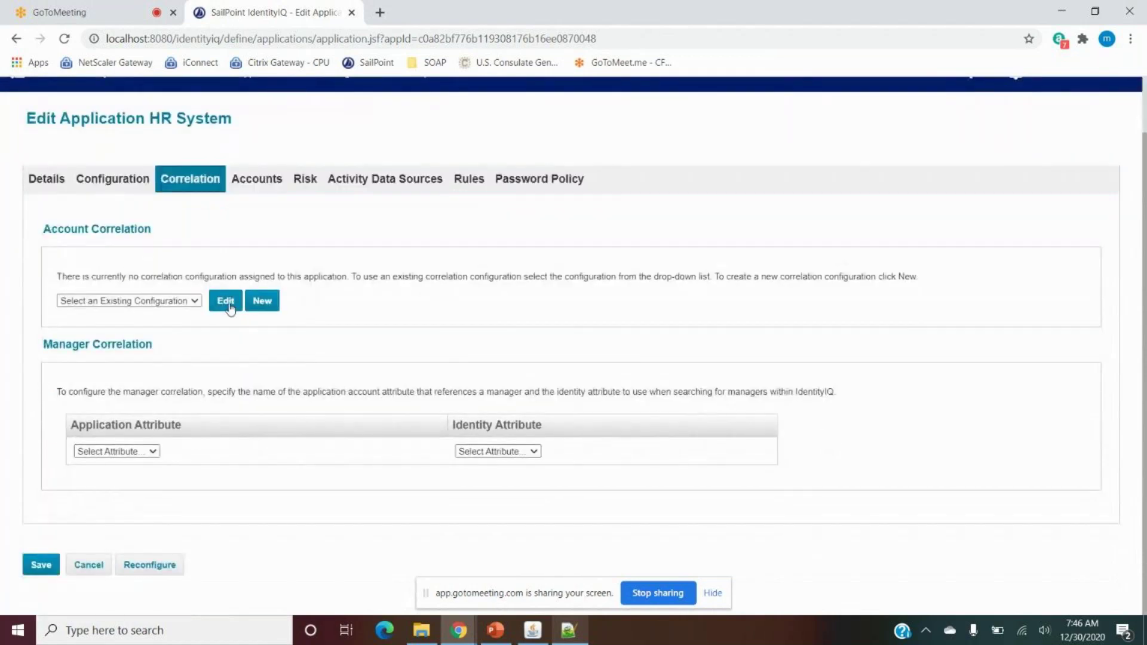
{"action": "left_click", "coordinate": [263, 302]}
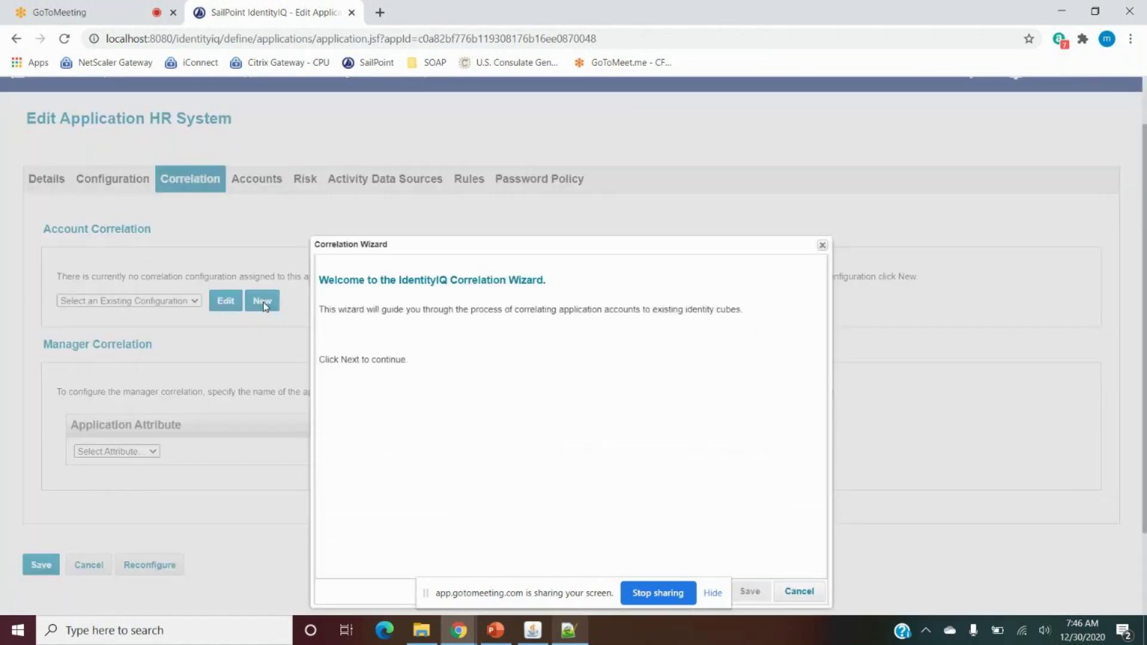
{"action": "left_click", "coordinate": [799, 592]}
Review the HR System application's file settings and account schema, and return to its correlation settings.
{"action": "left_click", "coordinate": [101, 189]}
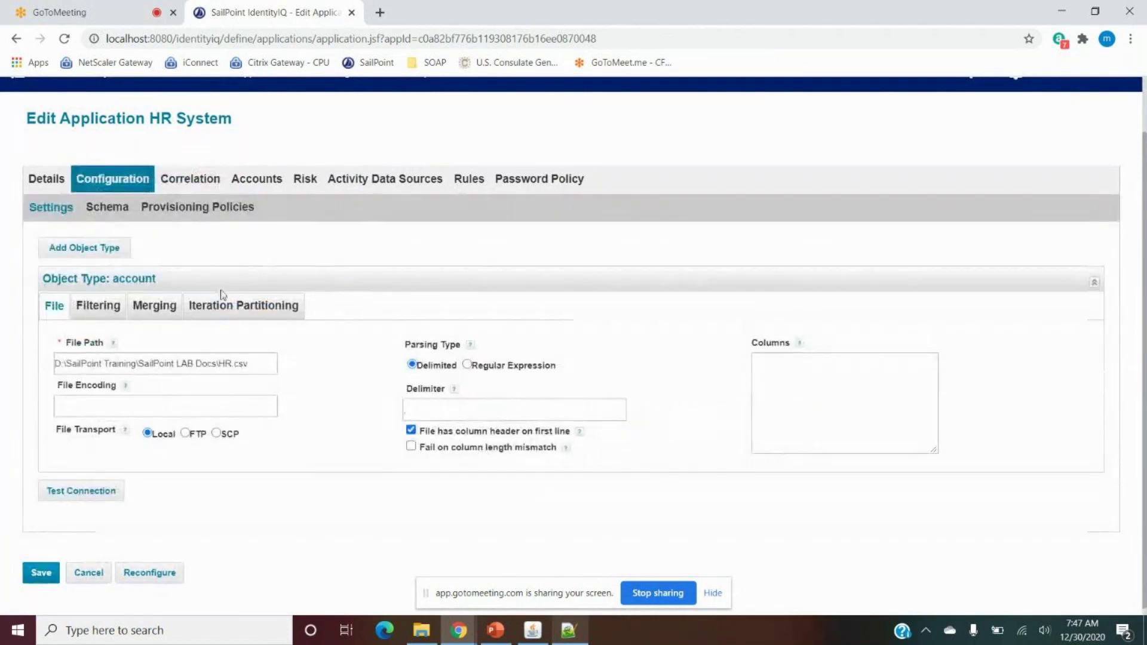
{"action": "left_click", "coordinate": [109, 209]}
{"action": "left_click", "coordinate": [192, 183]}
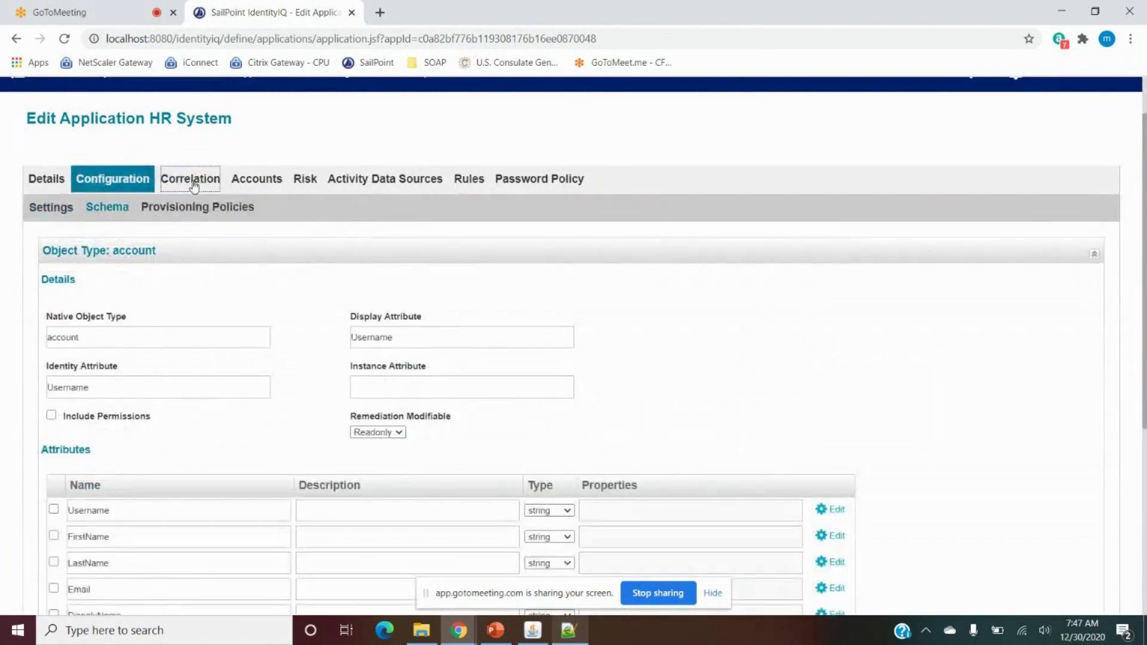
Start a new account correlation configuration for HR System and name it HR - Core.
{"action": "left_click", "coordinate": [263, 301]}
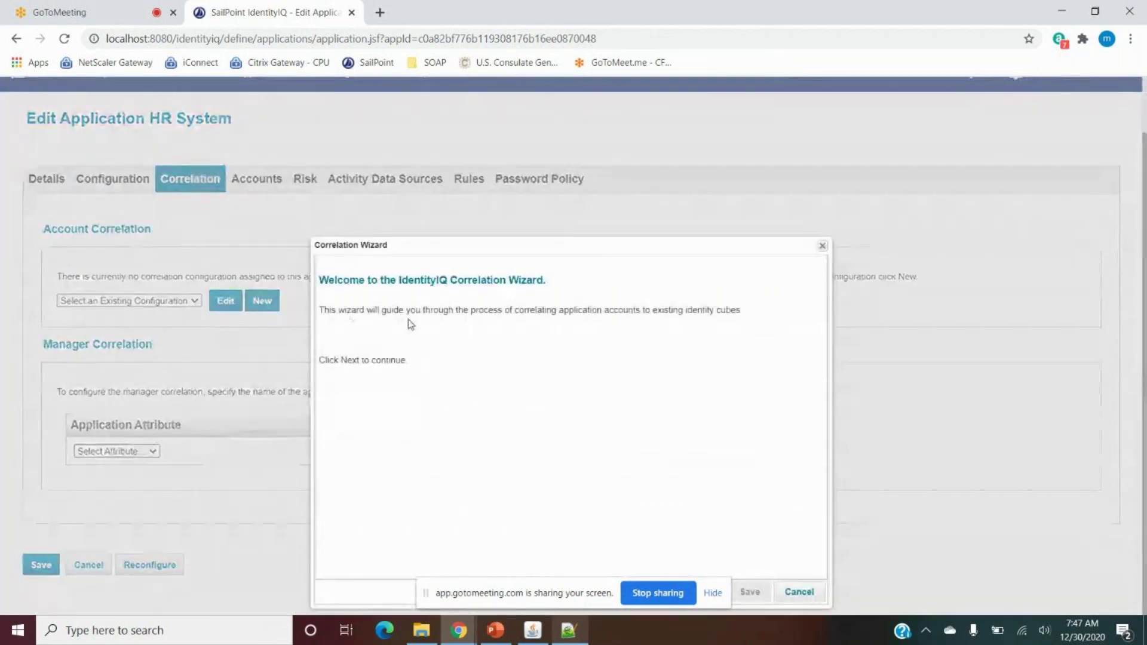
{"action": "left_click_drag", "start_coordinate": [343, 360], "coordinate": [370, 361]}
{"action": "left_click_drag", "start_coordinate": [529, 247], "coordinate": [534, 87]}
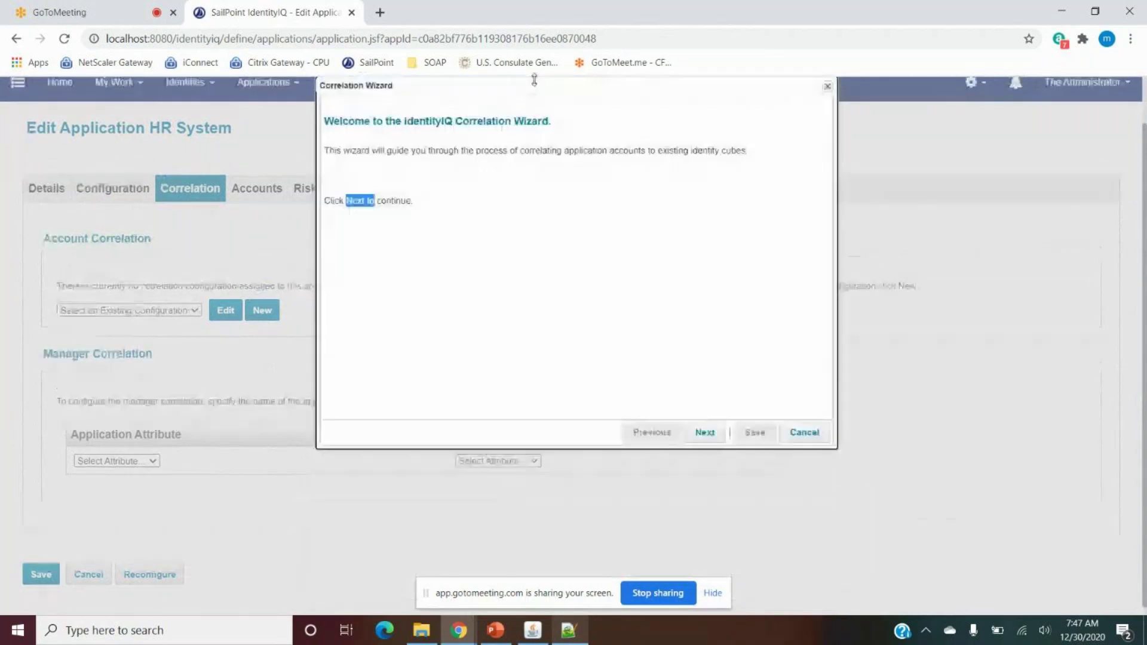
{"action": "left_click", "coordinate": [707, 434]}
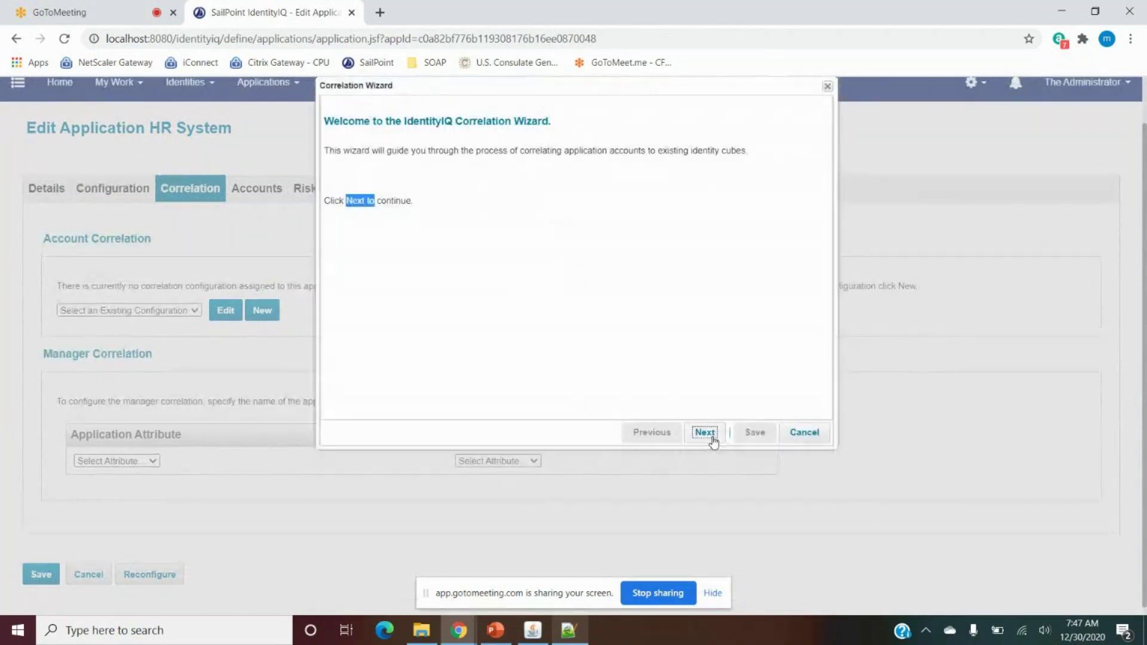
{"action": "left_click", "coordinate": [604, 211]}
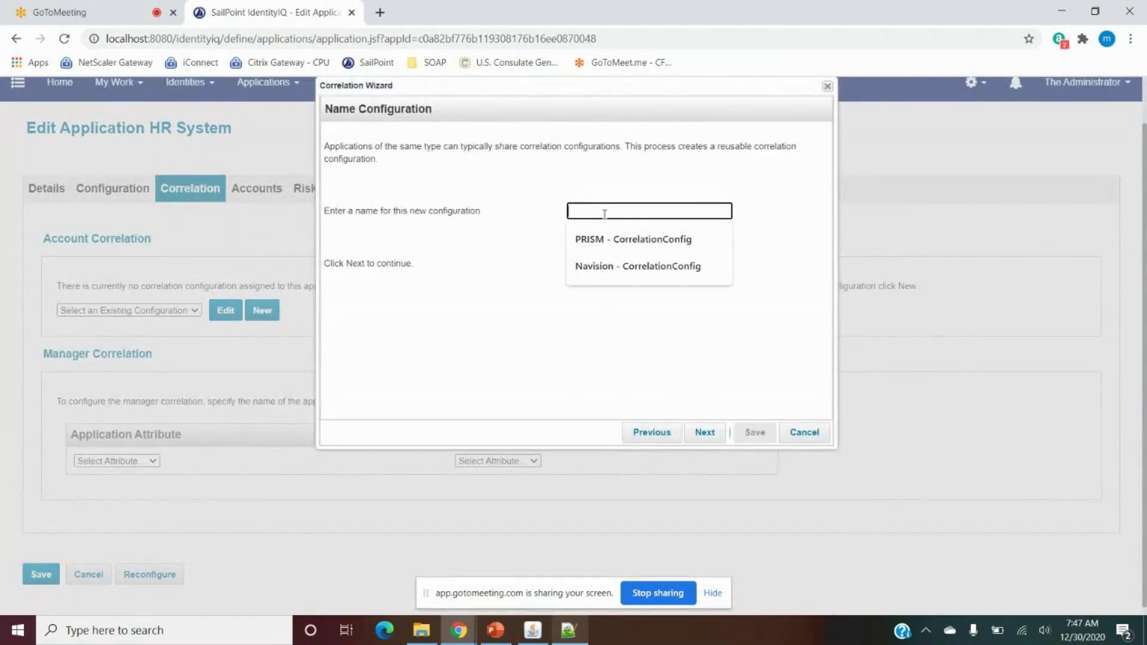
{"action": "type", "text": "HR - Core"}
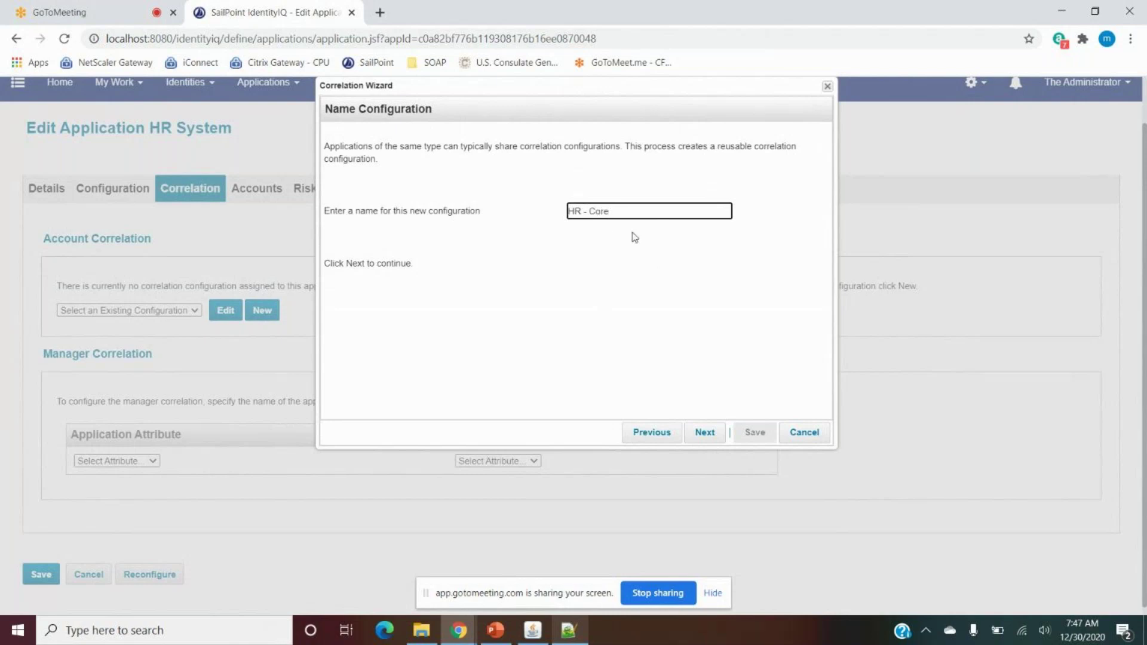
{"action": "left_click", "coordinate": [704, 432]}
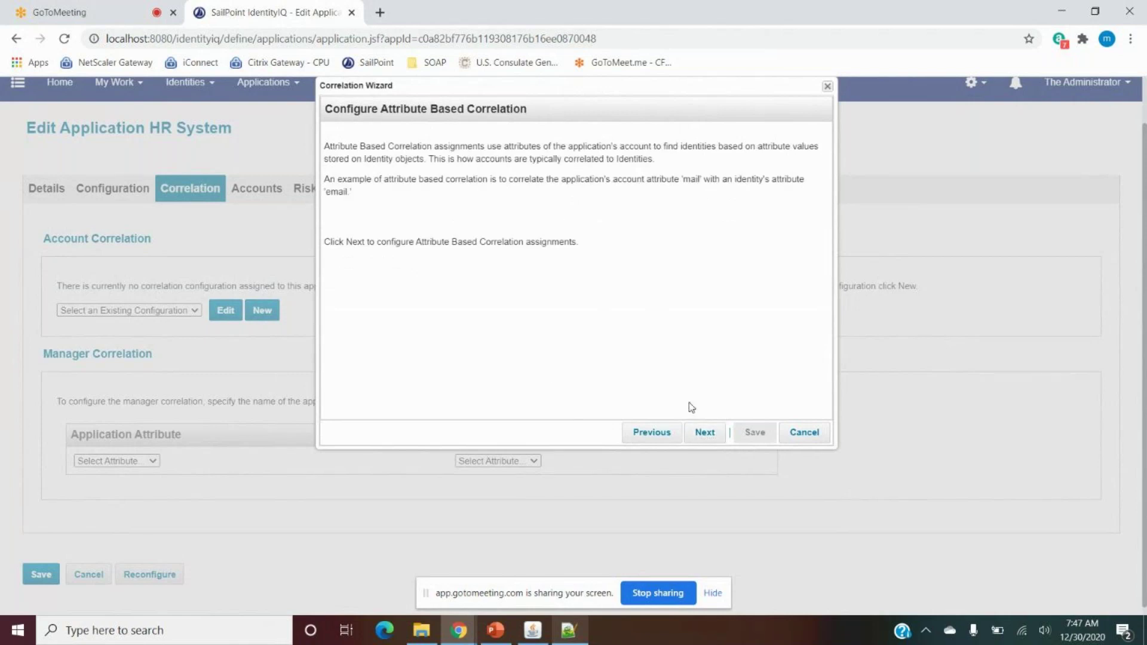
Add an attribute-based correlation assignment matching application attribute DispalyName to identity attribute Display Name.
{"action": "left_click", "coordinate": [702, 432]}
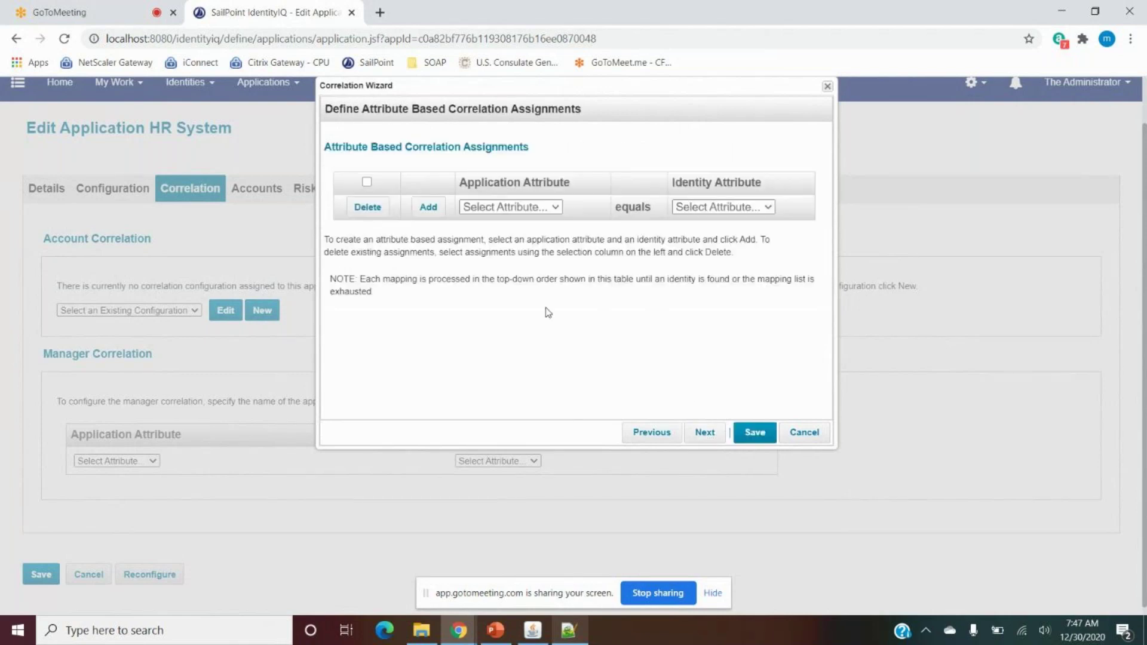
{"action": "left_click", "coordinate": [524, 207]}
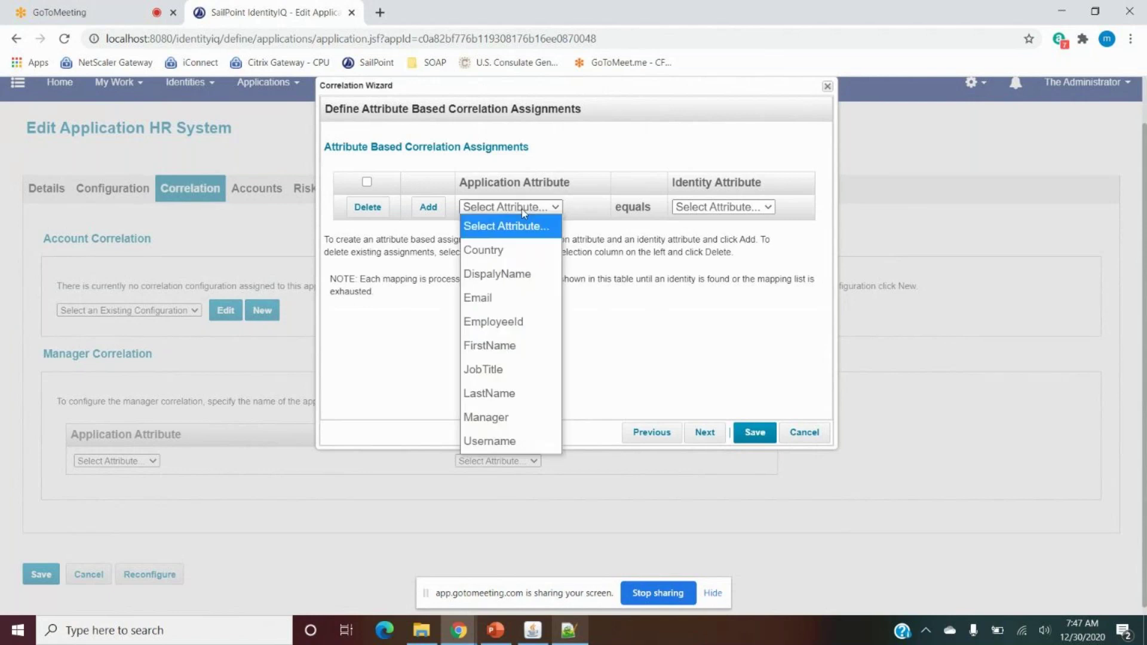
{"action": "left_click", "coordinate": [519, 275]}
{"action": "left_click", "coordinate": [718, 208]}
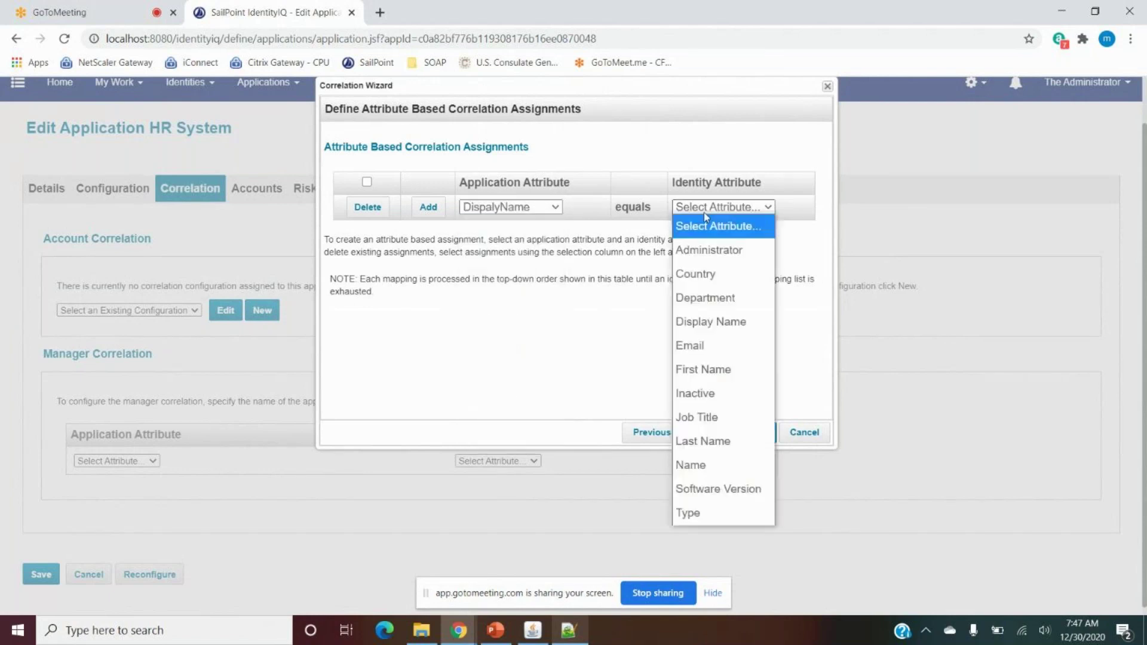
{"action": "left_click", "coordinate": [710, 323]}
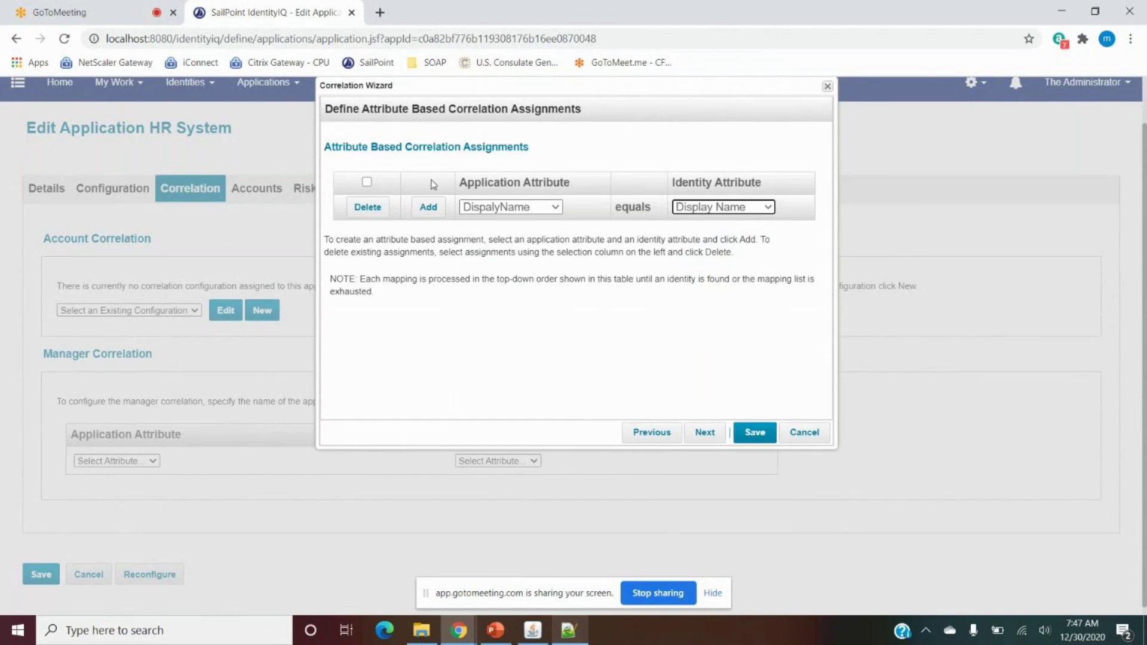
{"action": "left_click", "coordinate": [421, 207]}
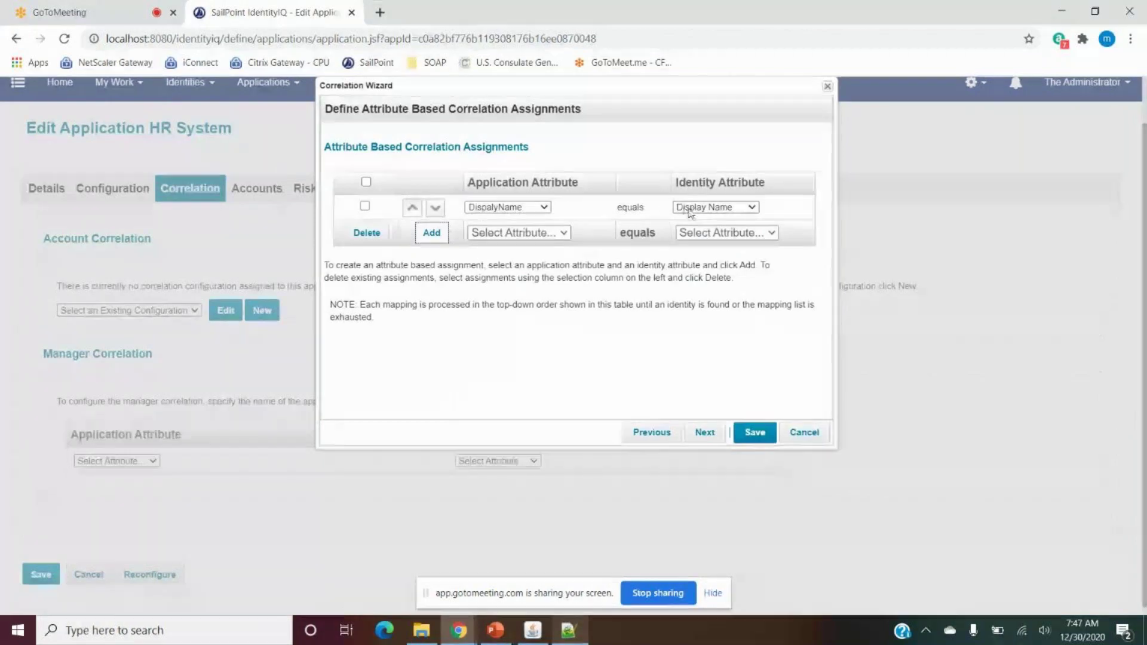
Save the HR - Core correlation configuration without defining any condition-based assignment.
{"action": "left_click", "coordinate": [698, 433]}
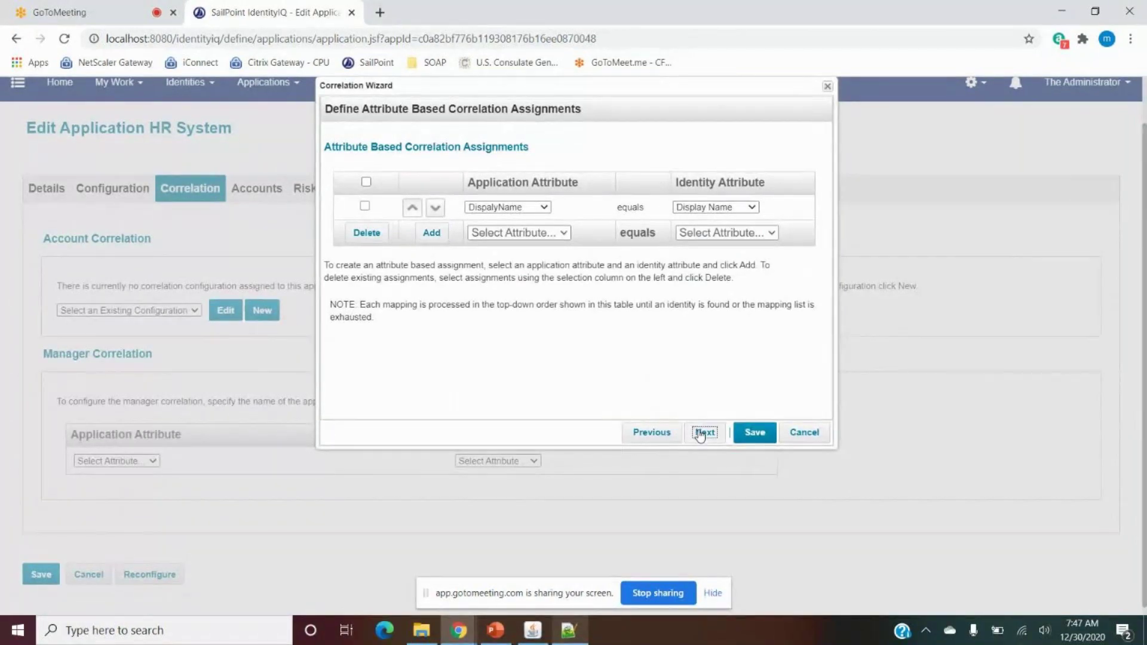
{"action": "left_click", "coordinate": [720, 440]}
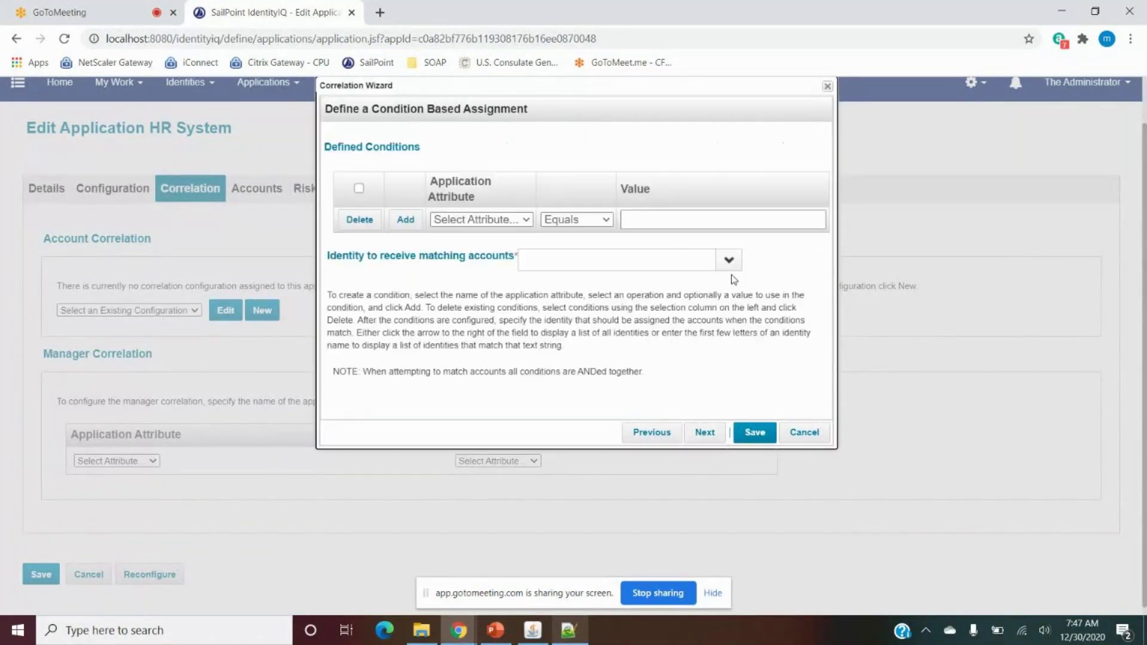
{"action": "left_click", "coordinate": [708, 431]}
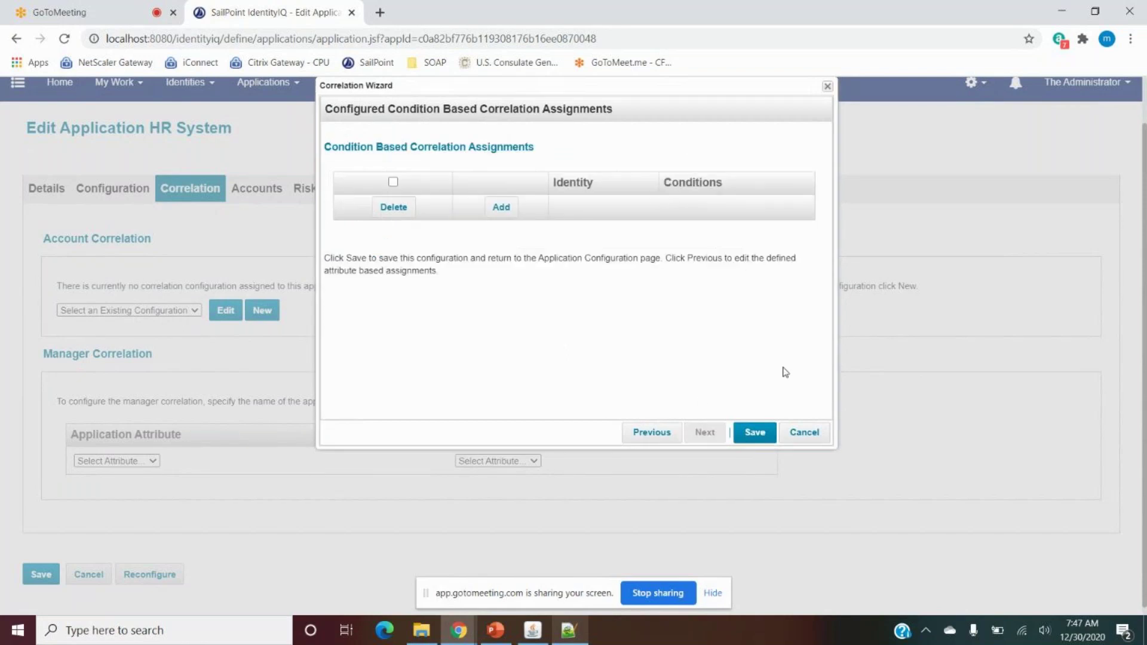
{"action": "left_click", "coordinate": [754, 432]}
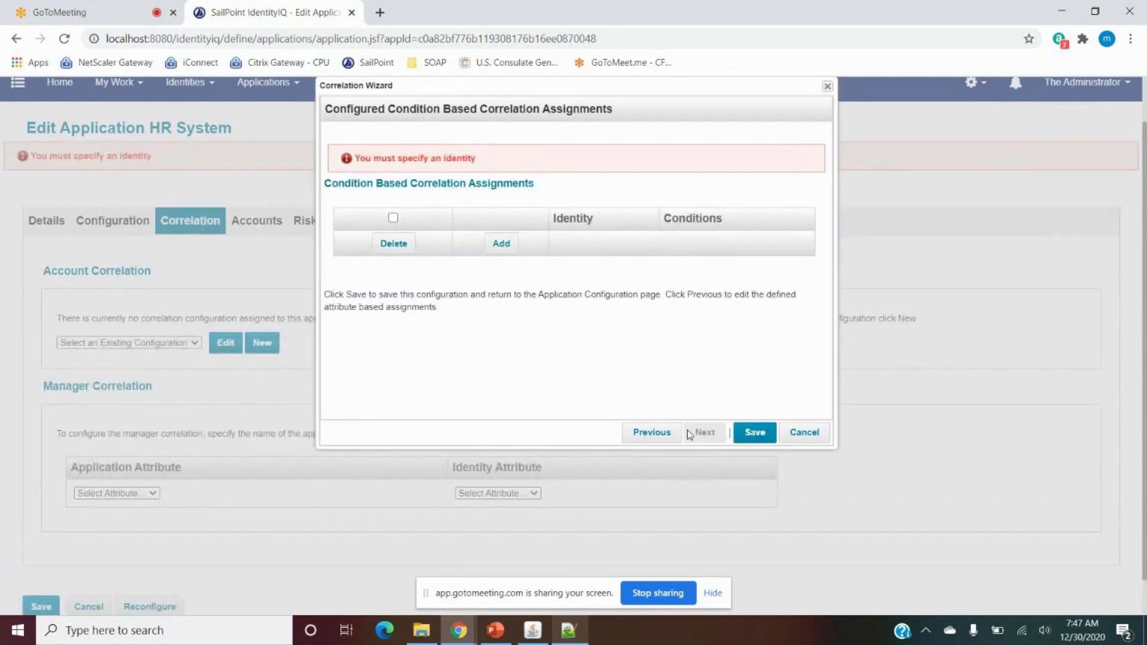
{"action": "left_click", "coordinate": [653, 435]}
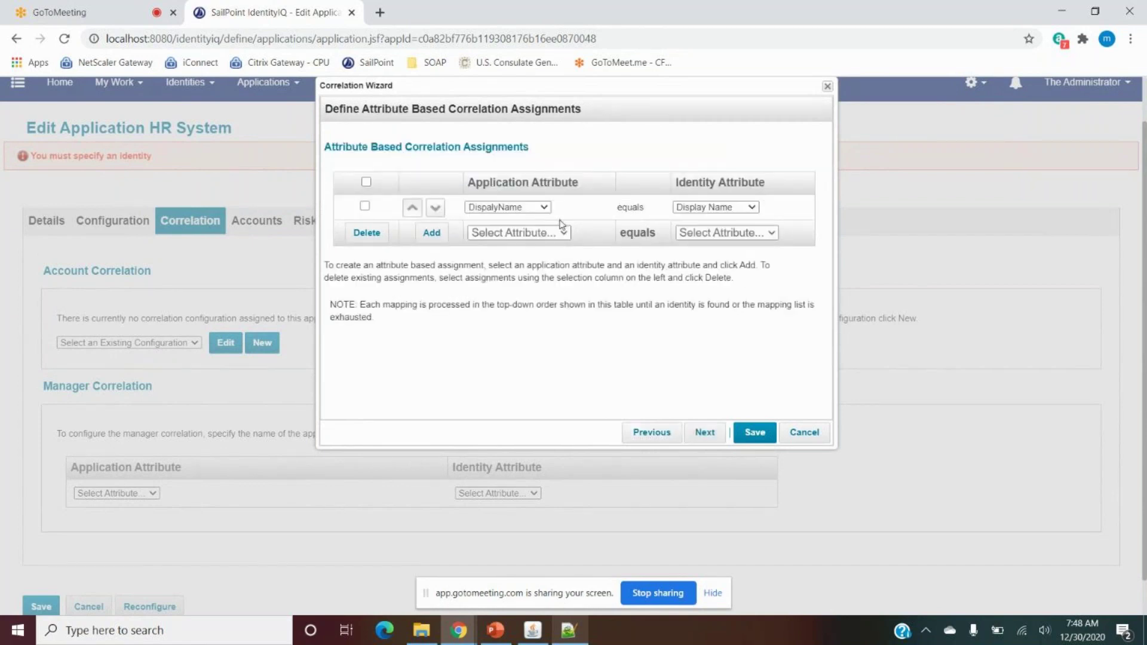
{"action": "left_click", "coordinate": [756, 434]}
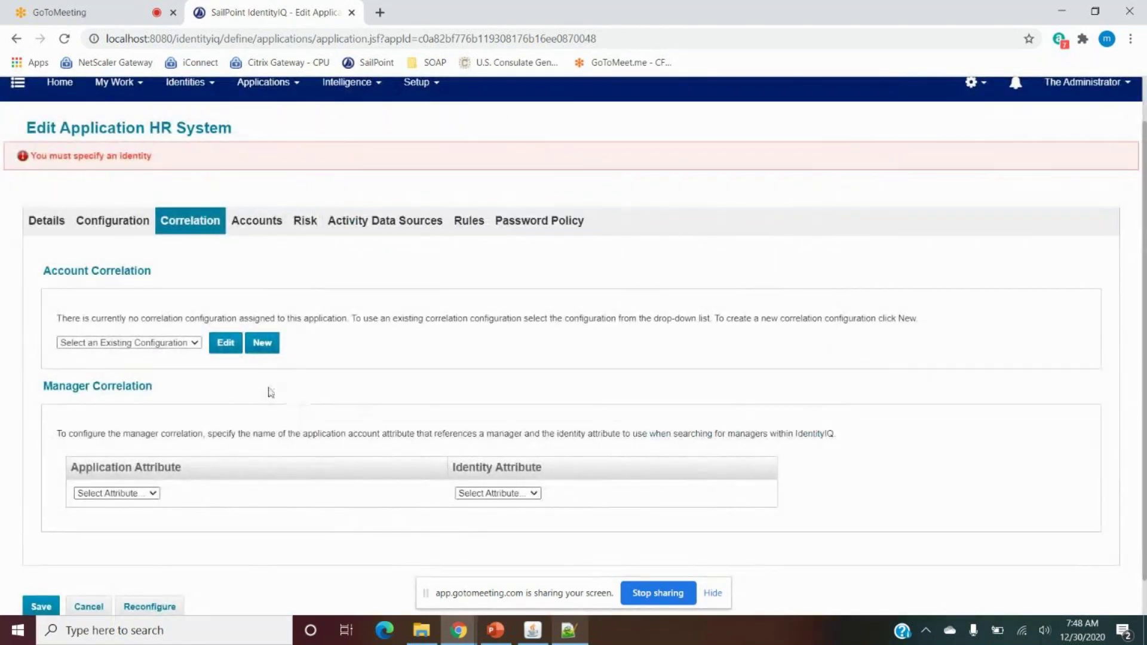
Preview the attribute mapping of the HR - Core configuration and reset the account correlation selection to unassigned.
{"action": "left_click", "coordinate": [166, 311]}
{"action": "left_click", "coordinate": [168, 311]}
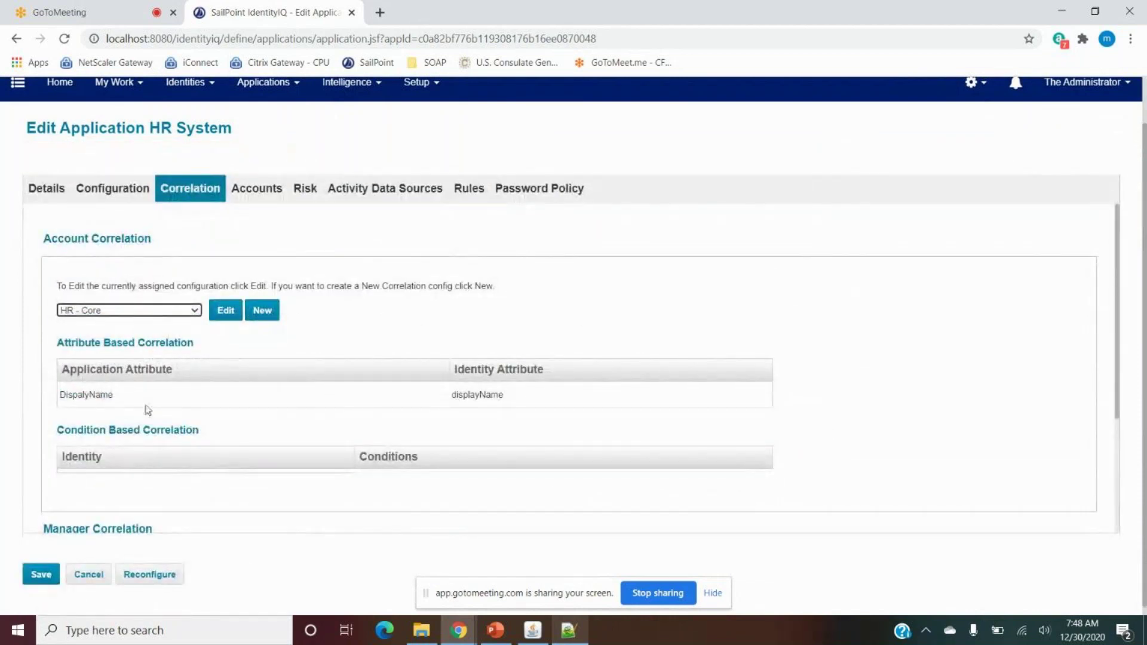
{"action": "left_click_drag", "start_coordinate": [118, 399], "coordinate": [445, 400]}
{"action": "left_click", "coordinate": [109, 312]}
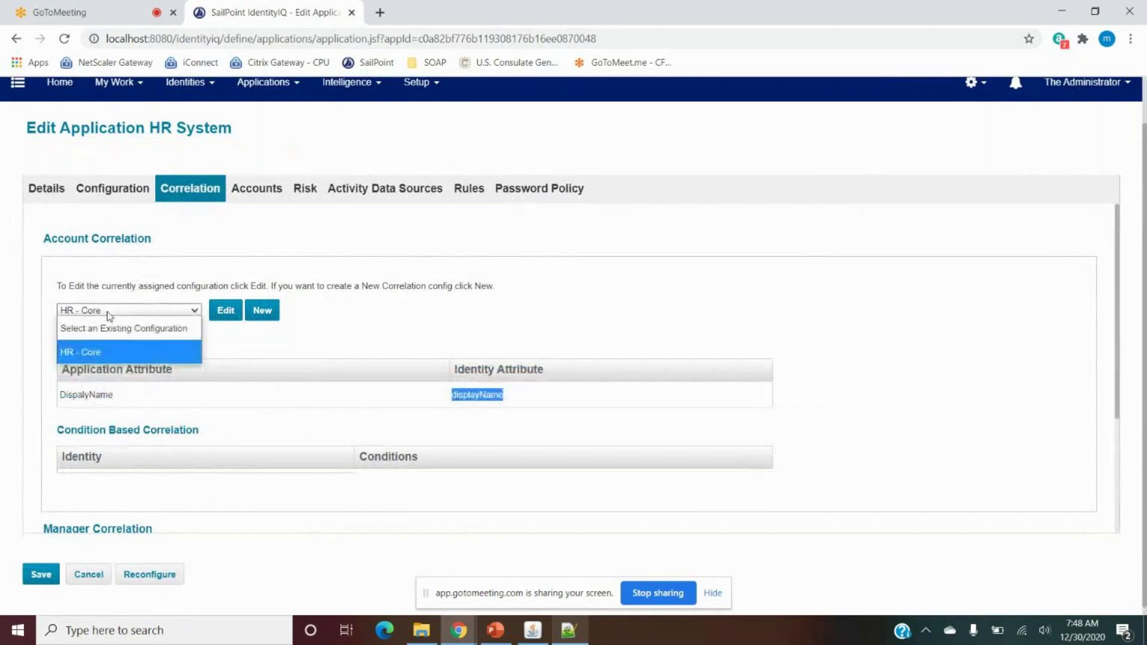
{"action": "left_click", "coordinate": [113, 327]}
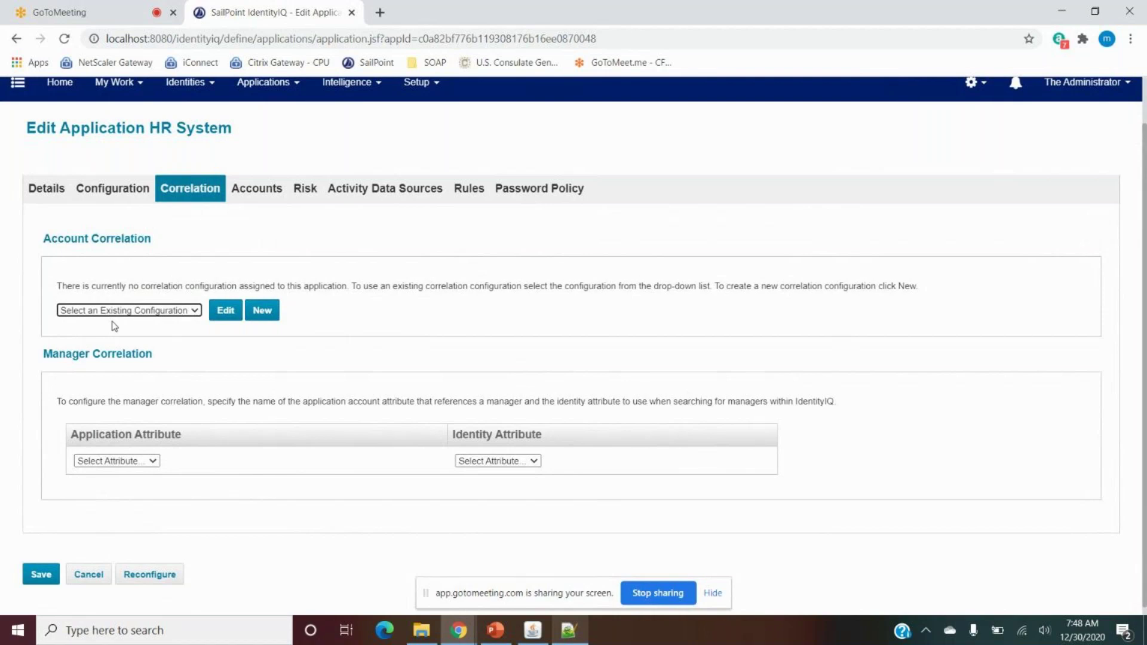
Check the account schema's identity attribute against the correlation settings and examine the Manager Correlation section.
{"action": "left_click", "coordinate": [110, 191]}
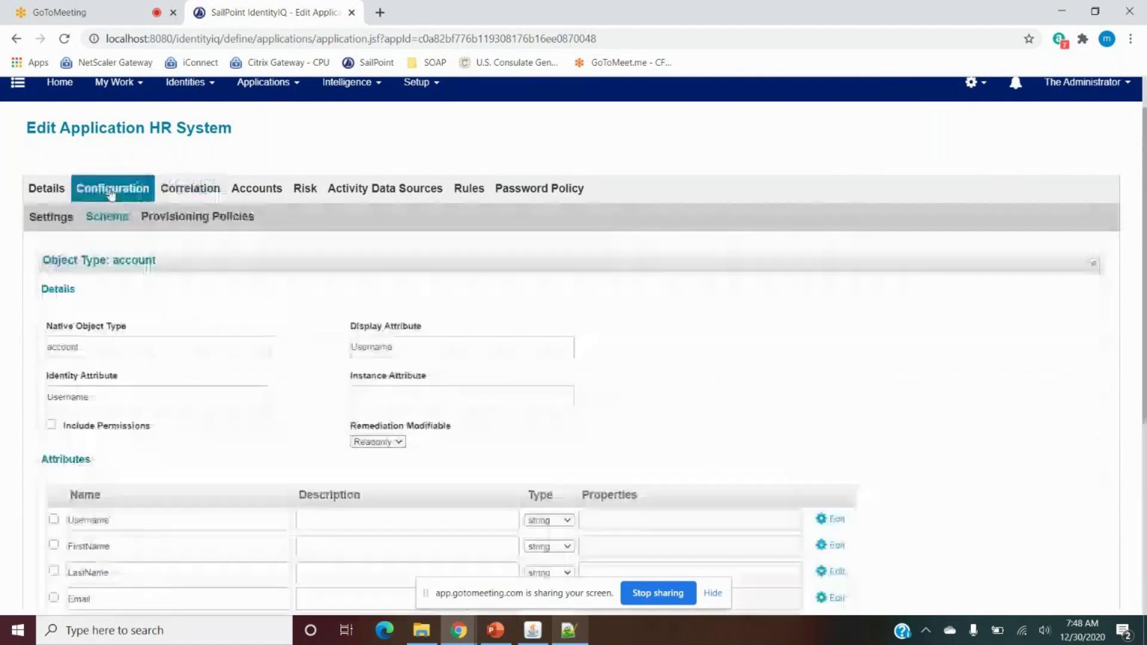
{"action": "left_click", "coordinate": [184, 191]}
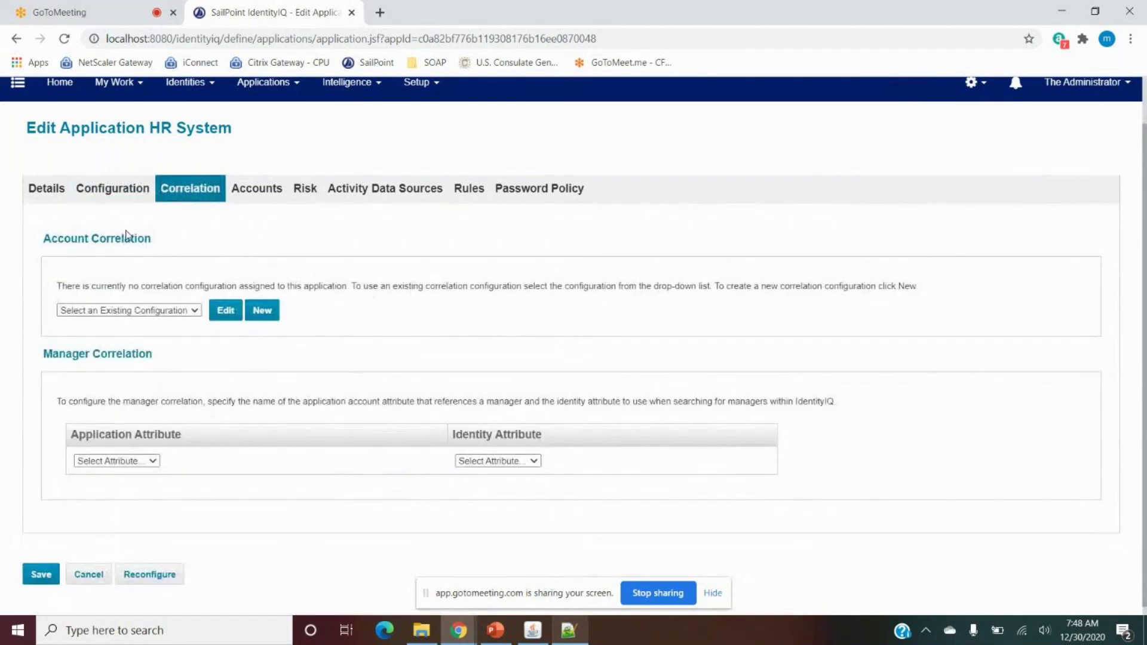
{"action": "left_click", "coordinate": [125, 202]}
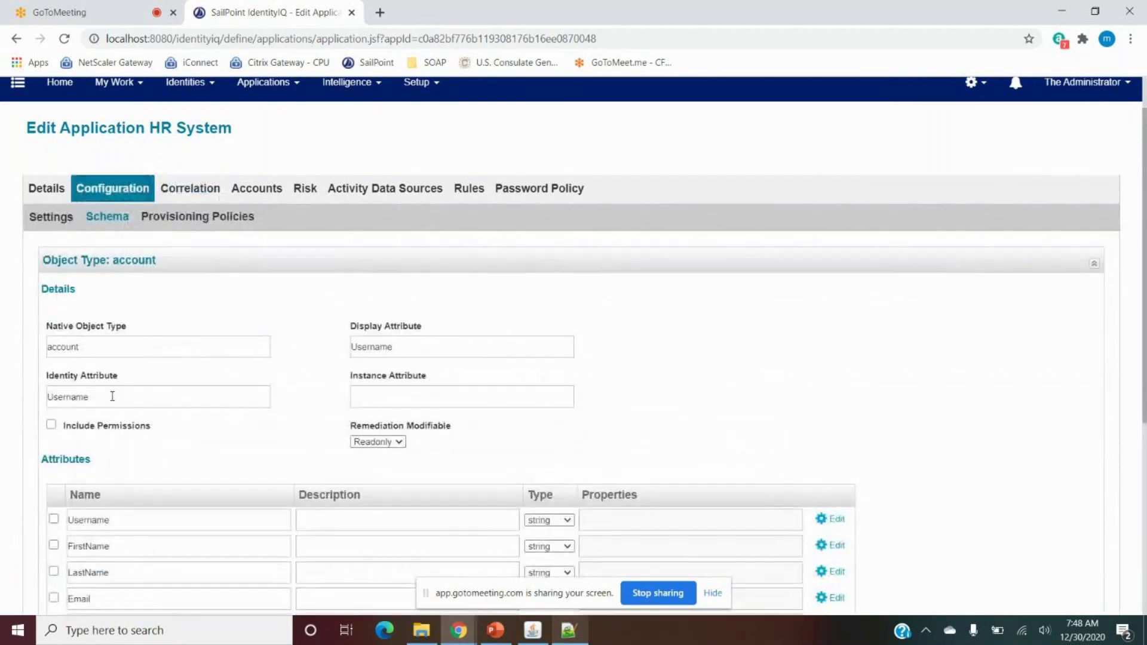
{"action": "left_click", "coordinate": [195, 187]}
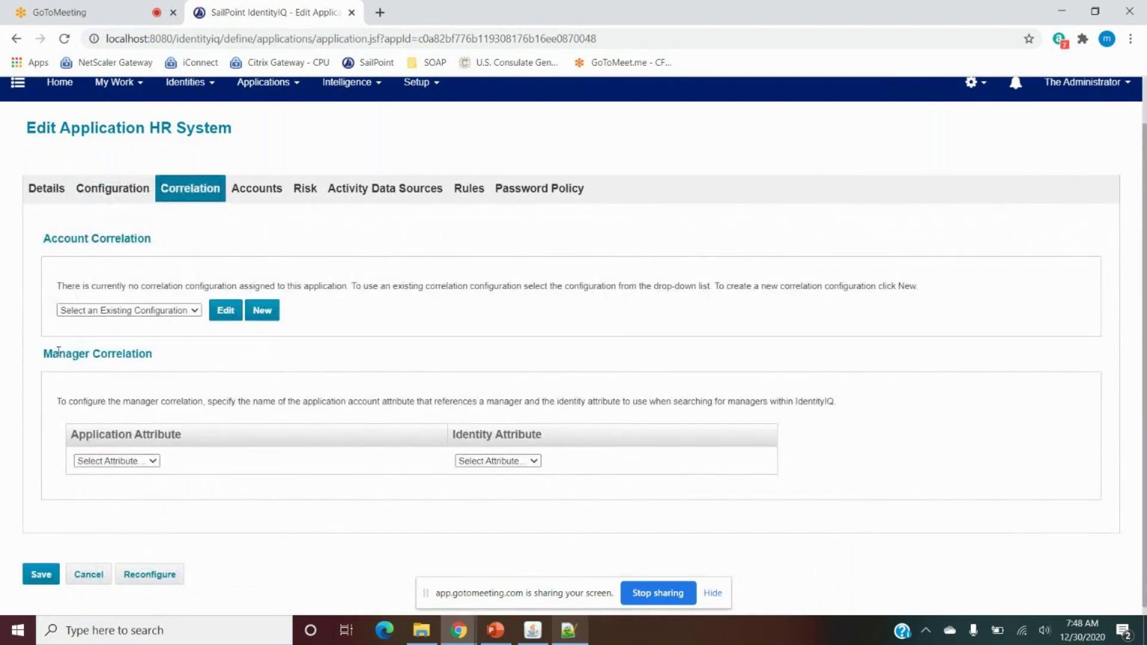
{"action": "left_click_drag", "start_coordinate": [52, 354], "coordinate": [171, 358]}
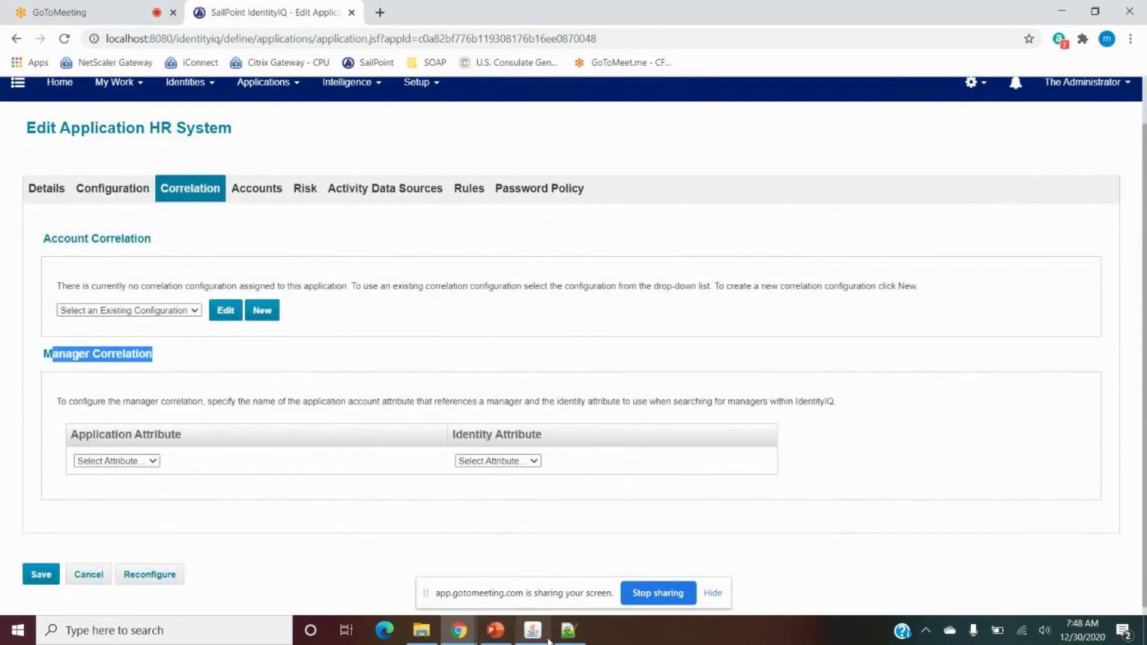
Switch to HR.csv in Notepad++ and examine the Manager column and its value in the first record.
{"action": "left_click", "coordinate": [566, 640]}
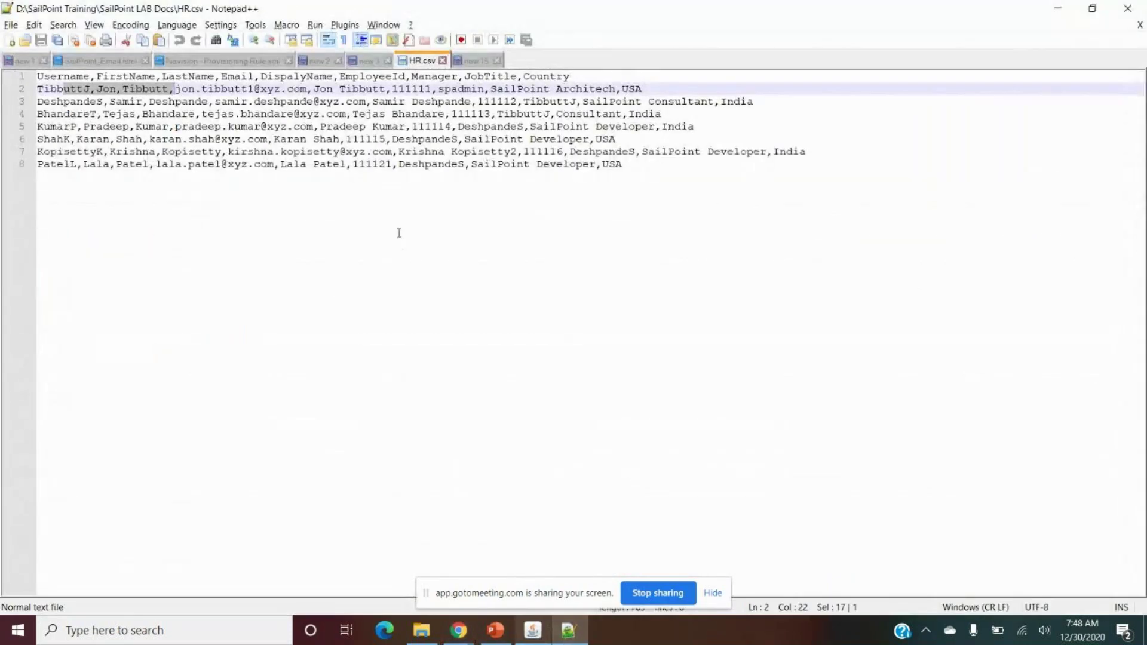
{"action": "left_click", "coordinate": [405, 77]}
{"action": "double_click", "coordinate": [434, 76]}
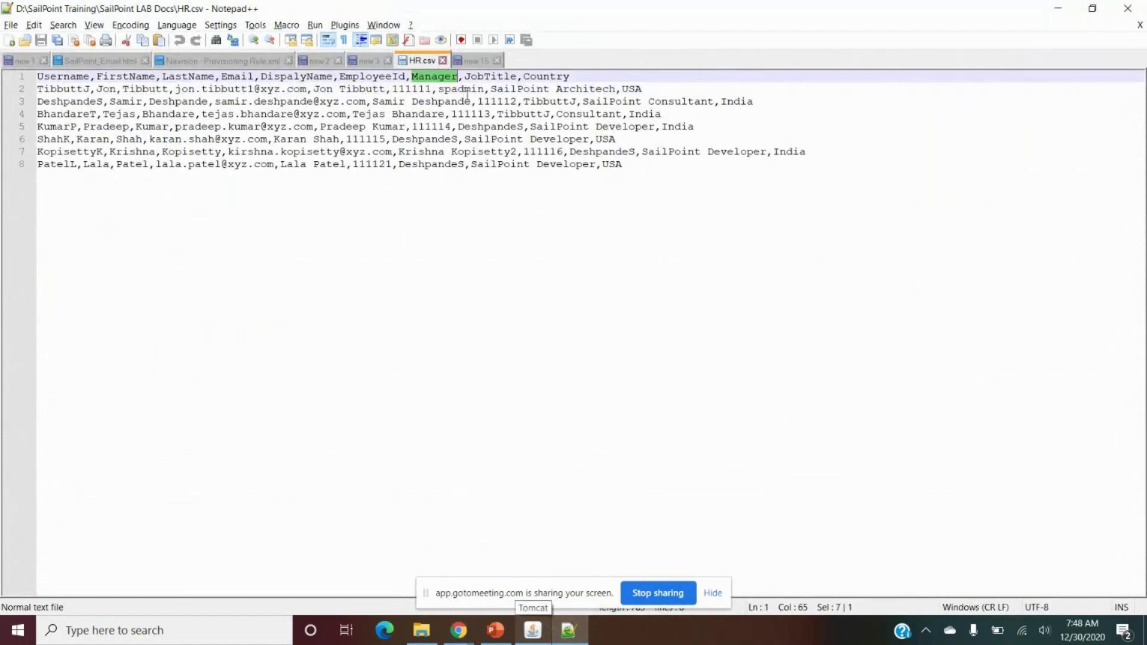
{"action": "double_click", "coordinate": [468, 90]}
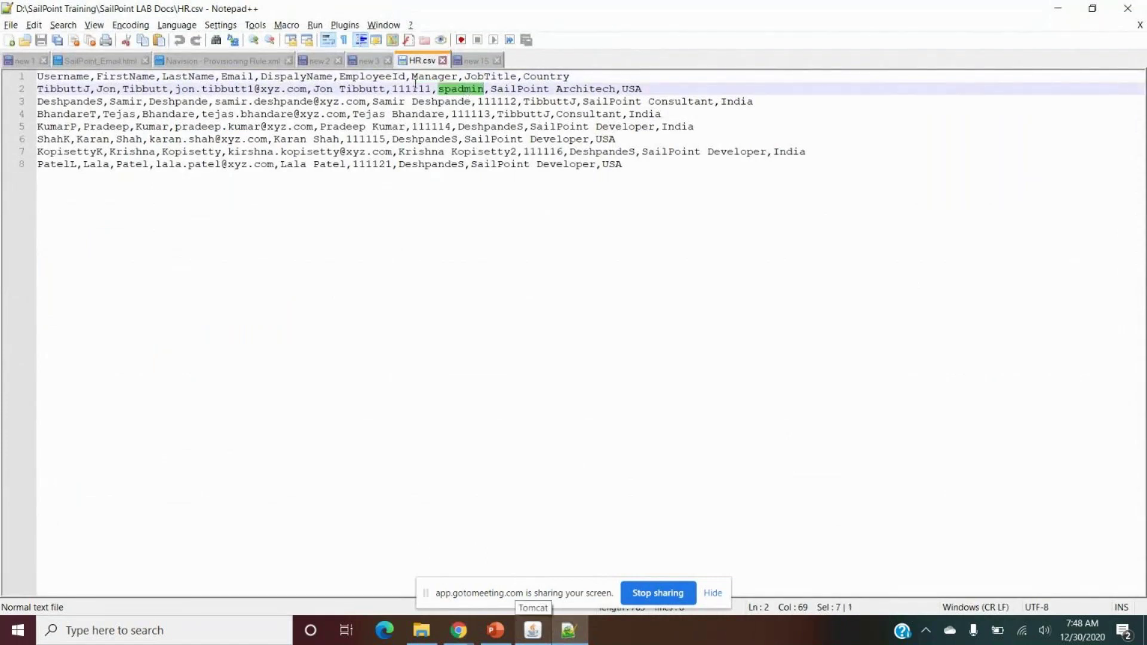
{"action": "double_click", "coordinate": [417, 77]}
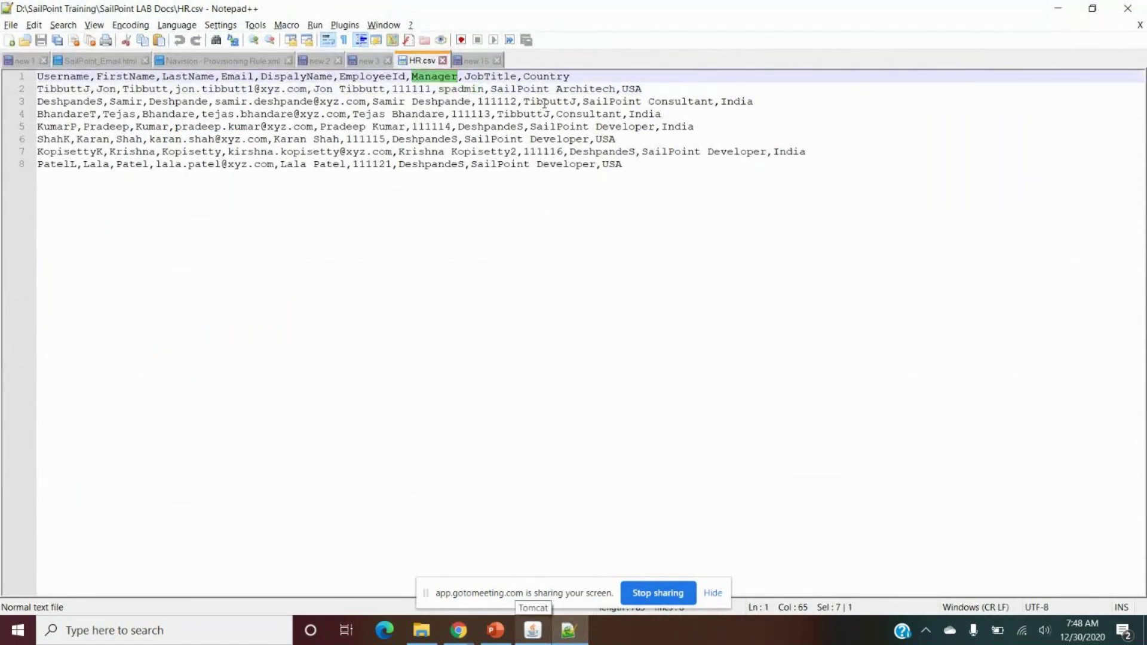
Compare the Manager value of the second HR.csv record with the Username and name values of the first record.
{"action": "double_click", "coordinate": [544, 102]}
{"action": "double_click", "coordinate": [63, 89]}
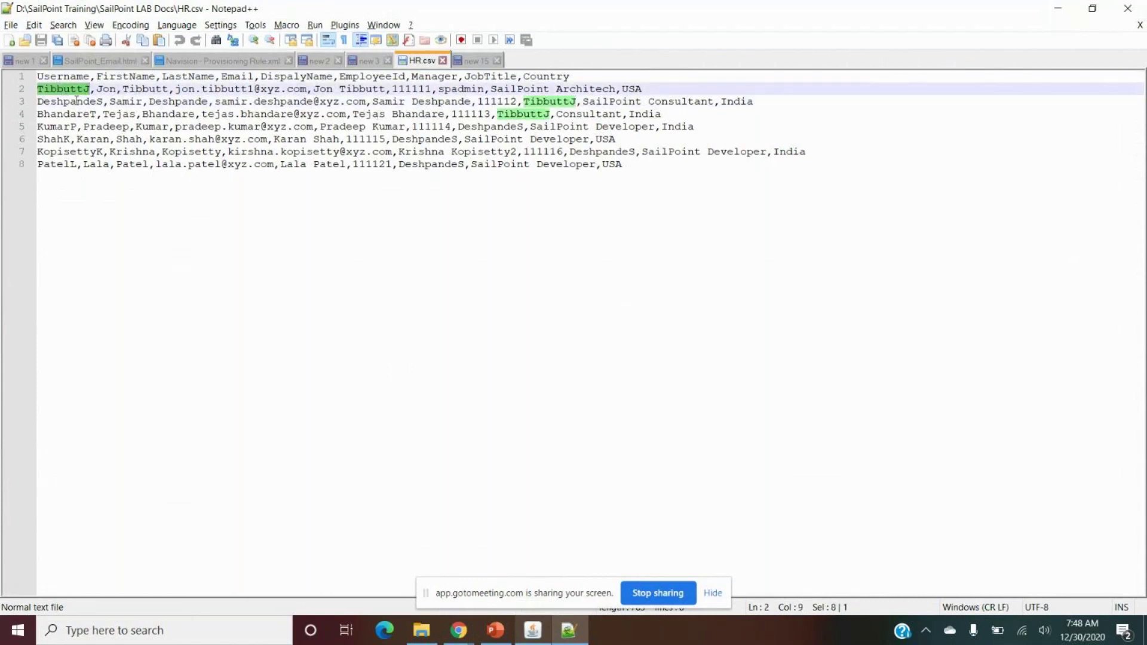
{"action": "double_click", "coordinate": [127, 102]}
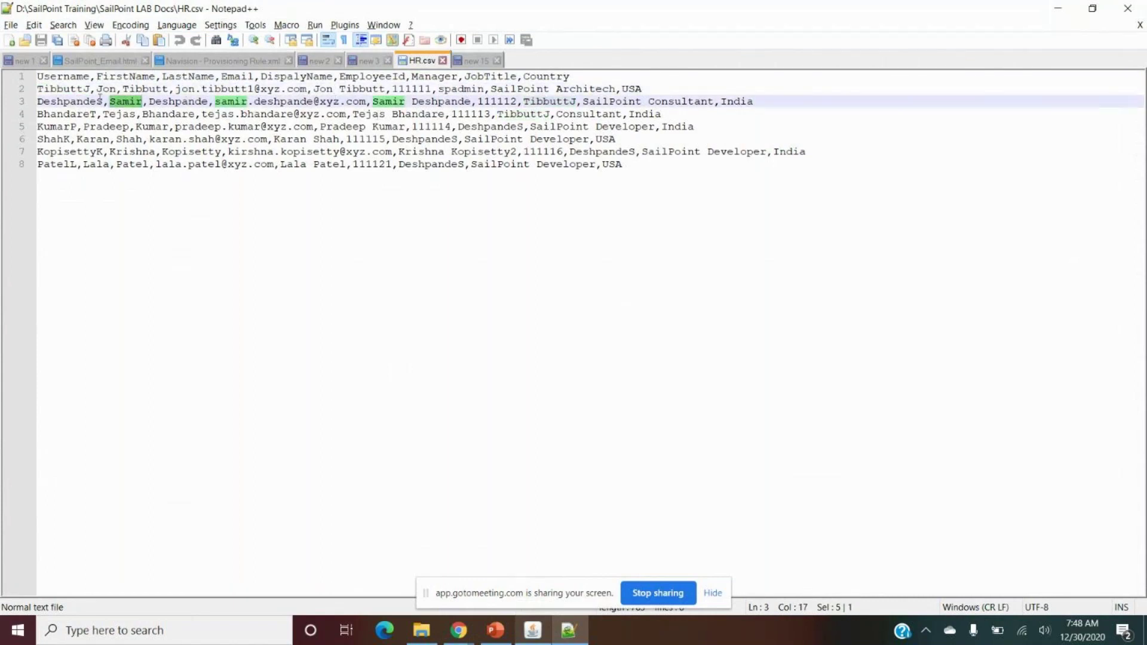
{"action": "left_click_drag", "start_coordinate": [97, 90], "coordinate": [172, 89]}
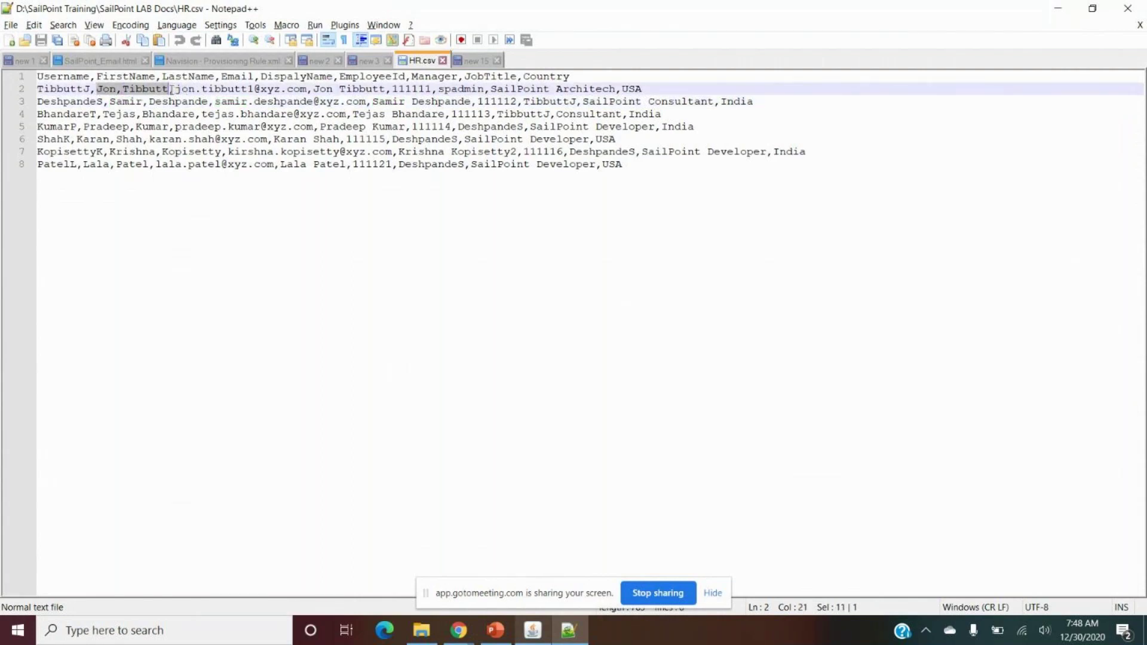
{"action": "double_click", "coordinate": [562, 103]}
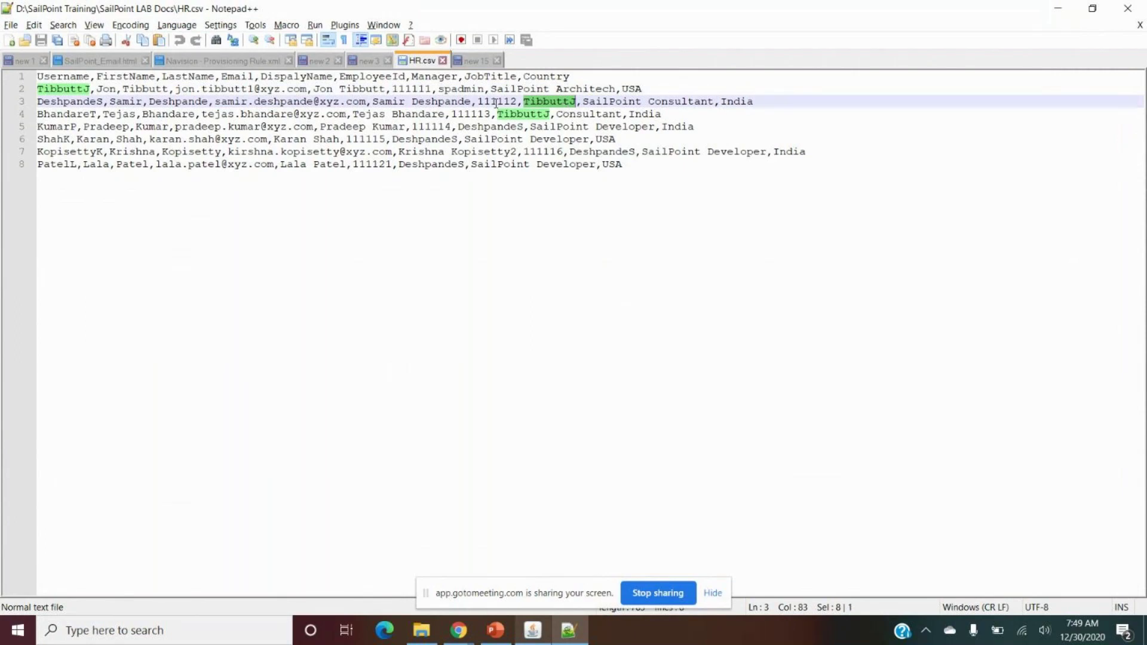
{"action": "double_click", "coordinate": [62, 89]}
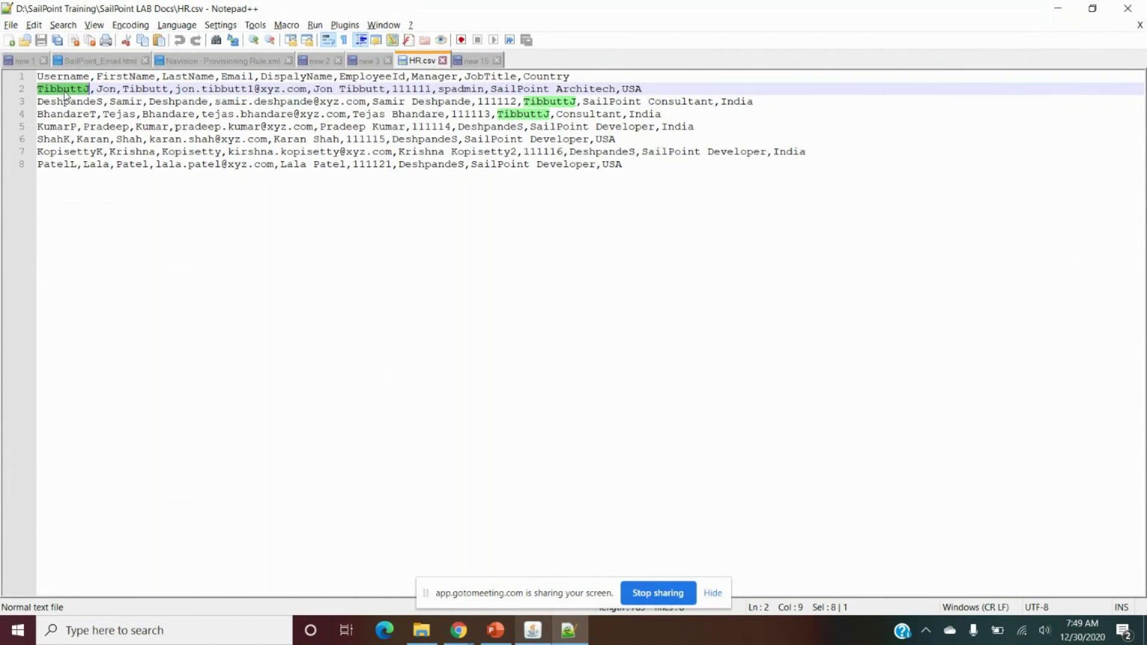
Return to IdentityIQ and set the manager correlation to application attribute Manager and identity attribute Name.
{"action": "left_click", "coordinate": [1058, 9]}
{"action": "left_click", "coordinate": [180, 496]}
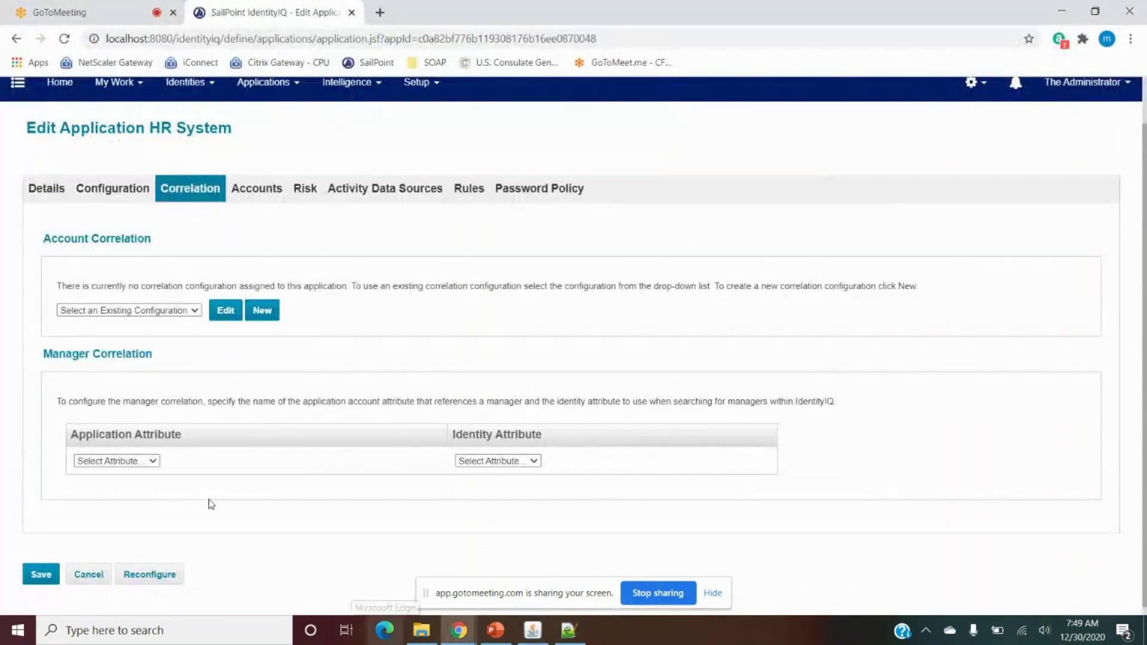
{"action": "left_click", "coordinate": [149, 461]}
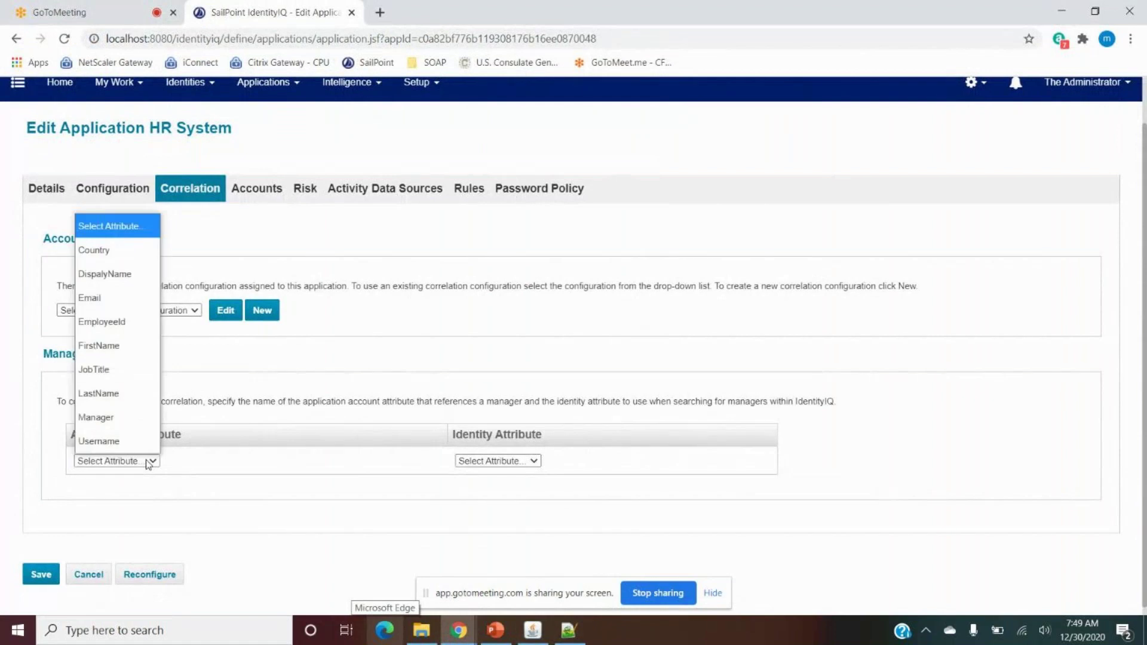
{"action": "left_click", "coordinate": [118, 418]}
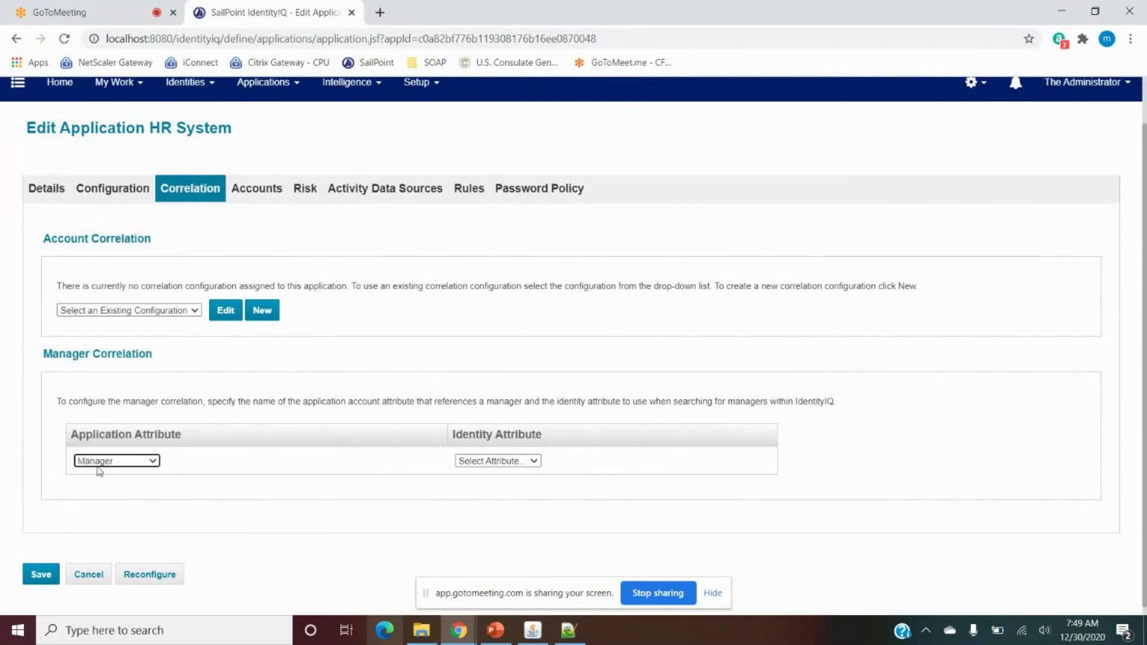
{"action": "left_click", "coordinate": [489, 461]}
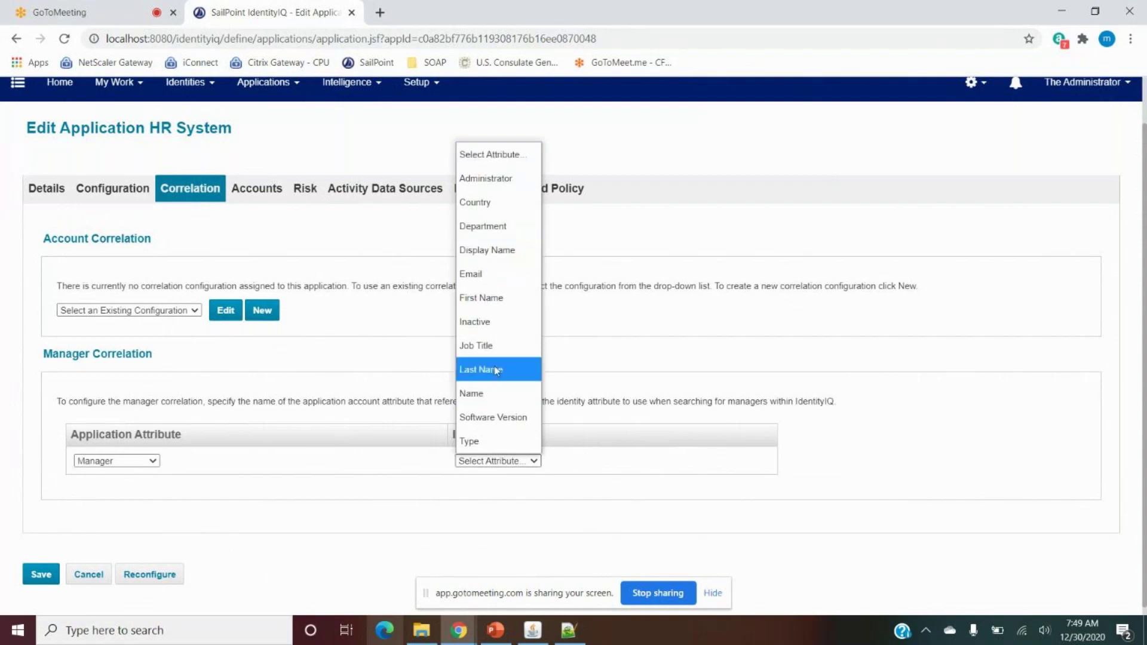
{"action": "left_click", "coordinate": [494, 398]}
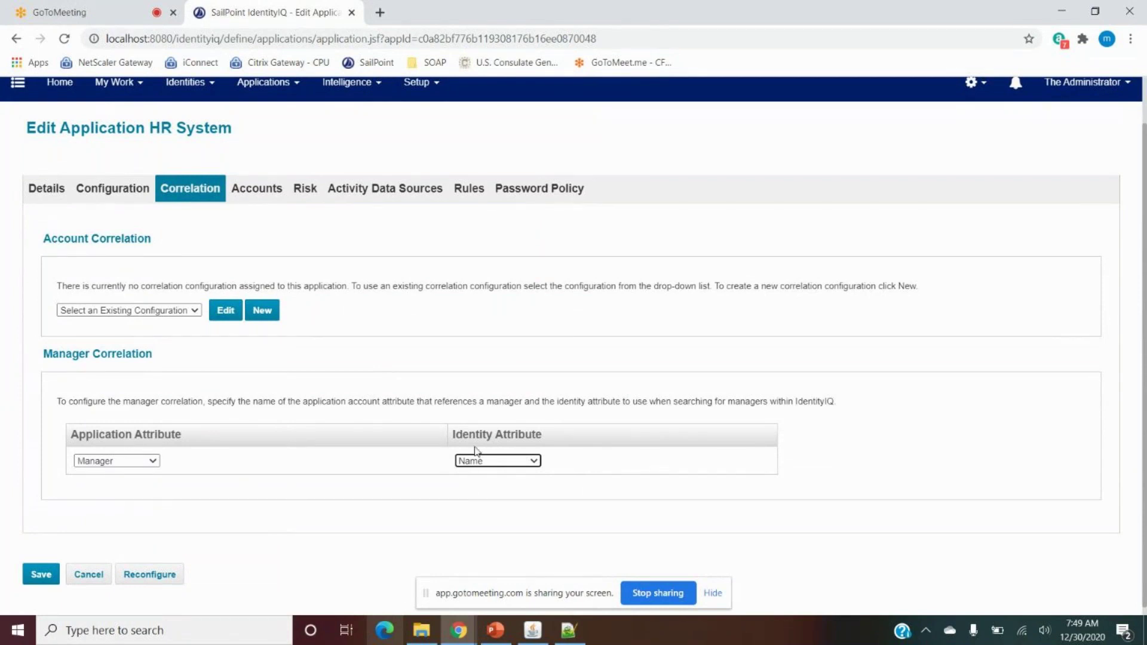
Check the second record's Manager value in HR.csv against the identity attribute options for manager correlation in IdentityIQ.
{"action": "left_click", "coordinate": [569, 630]}
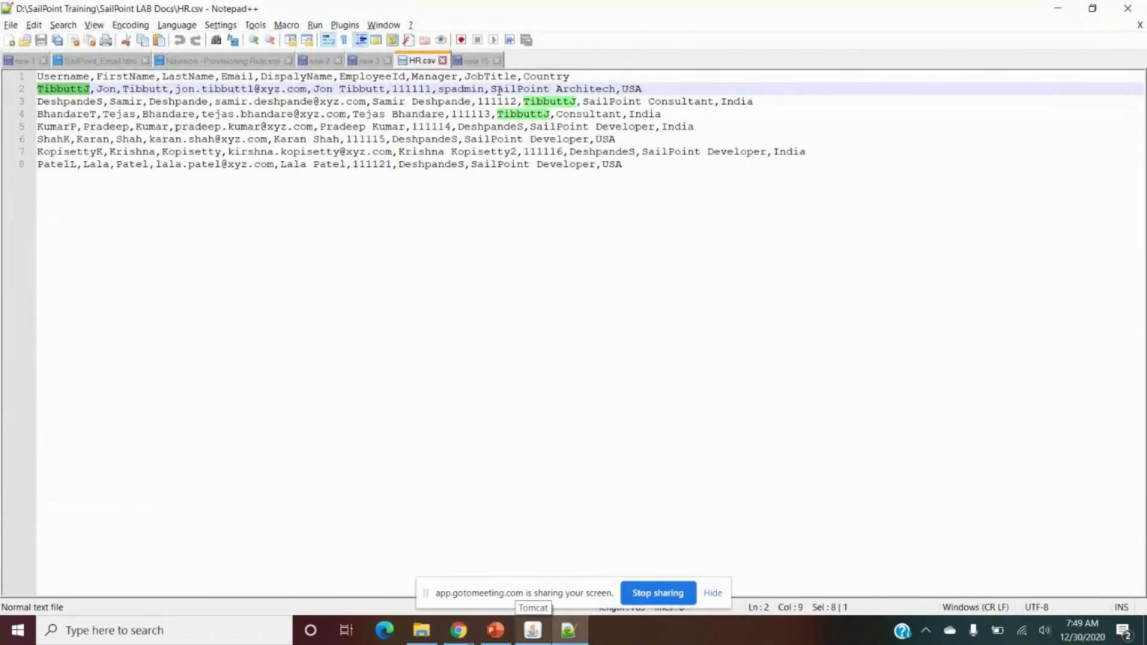
{"action": "double_click", "coordinate": [533, 101]}
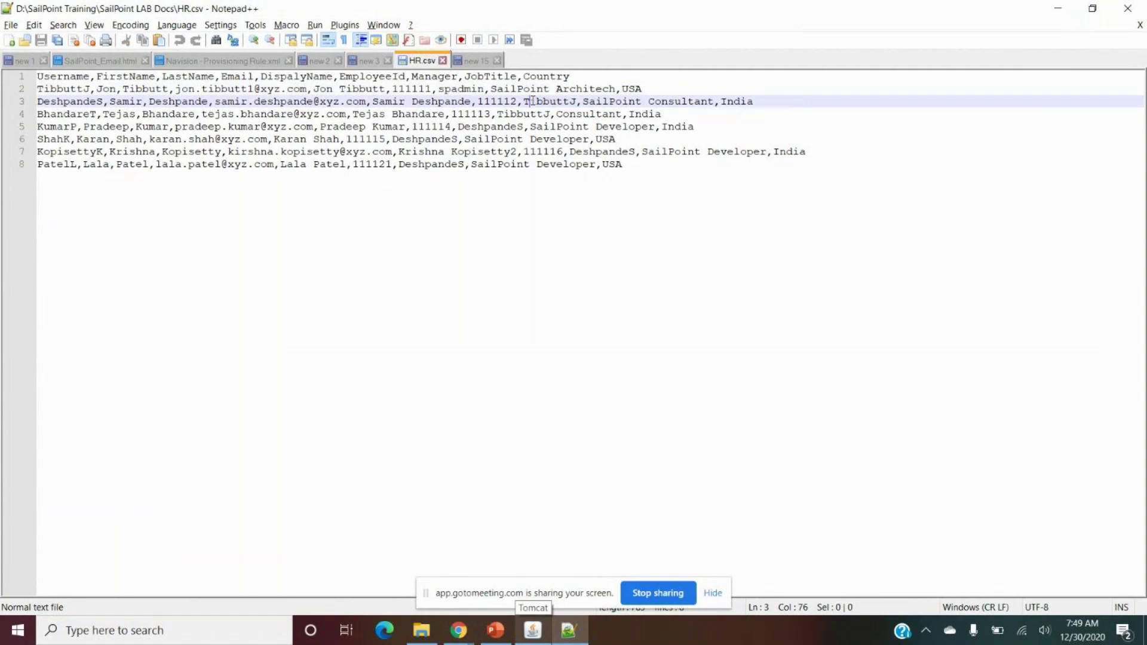
{"action": "left_click", "coordinate": [1063, 6]}
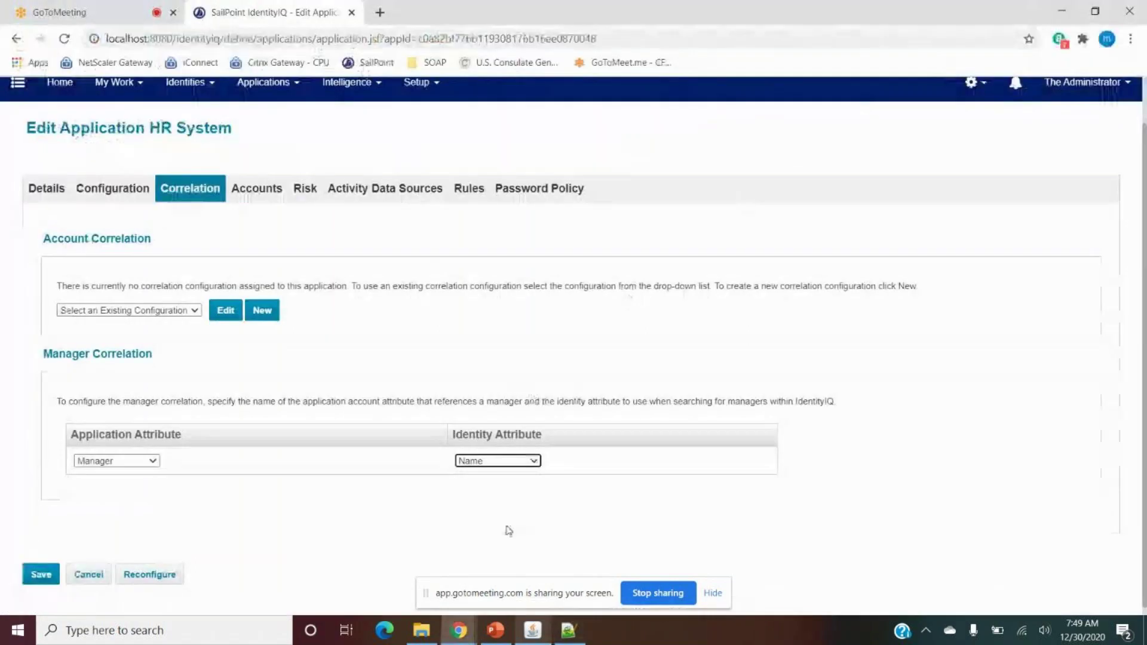
{"action": "left_click", "coordinate": [465, 462]}
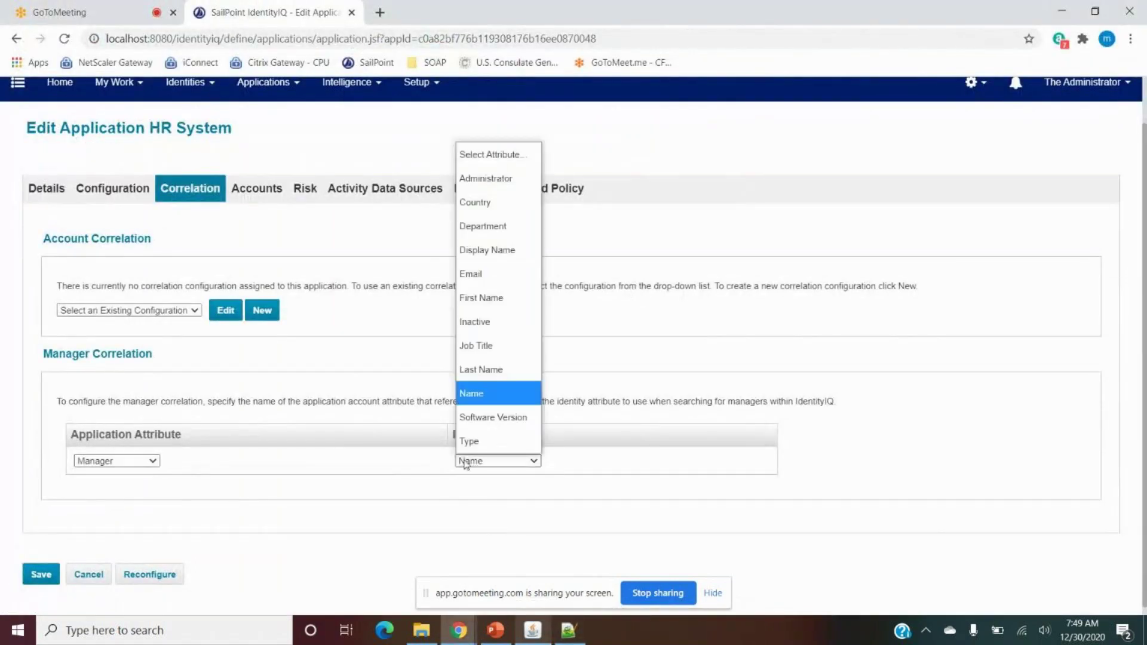
{"action": "left_click", "coordinate": [597, 499]}
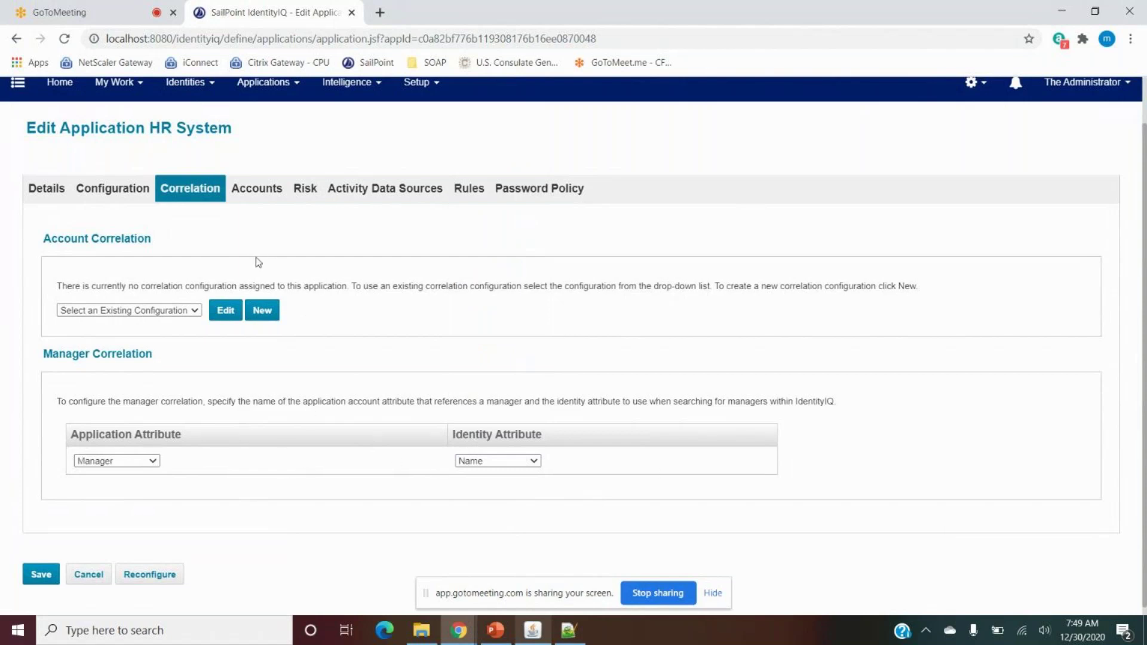
Review the HR System application's accounts, risk scorecard and activity data sources.
{"action": "left_click", "coordinate": [262, 199]}
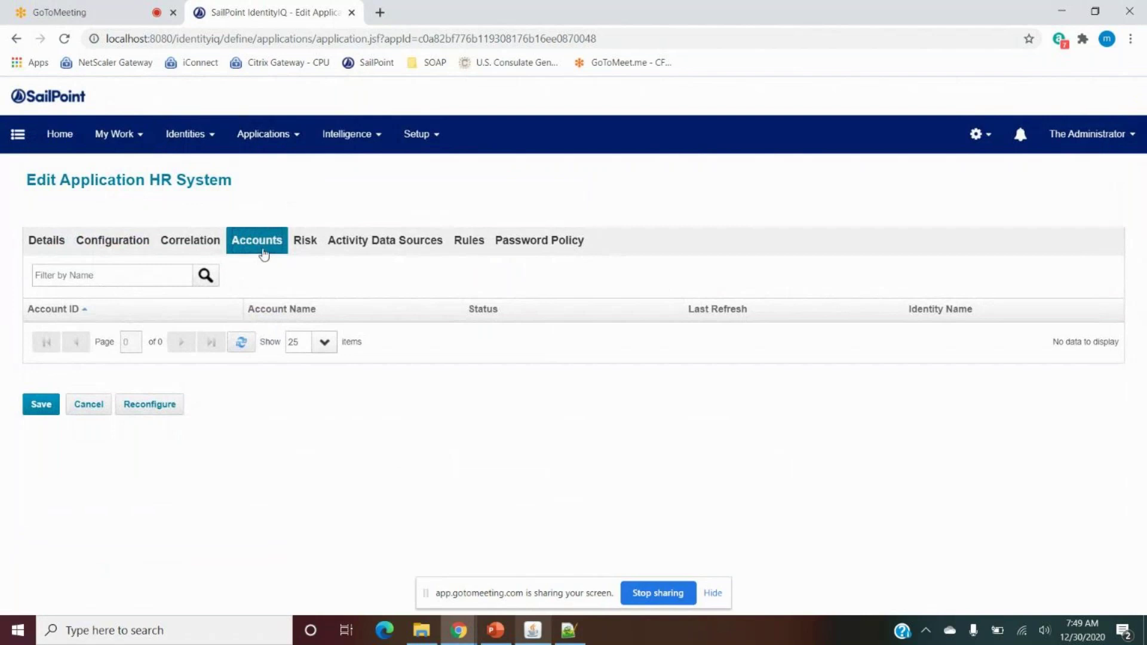
{"action": "left_click", "coordinate": [307, 244]}
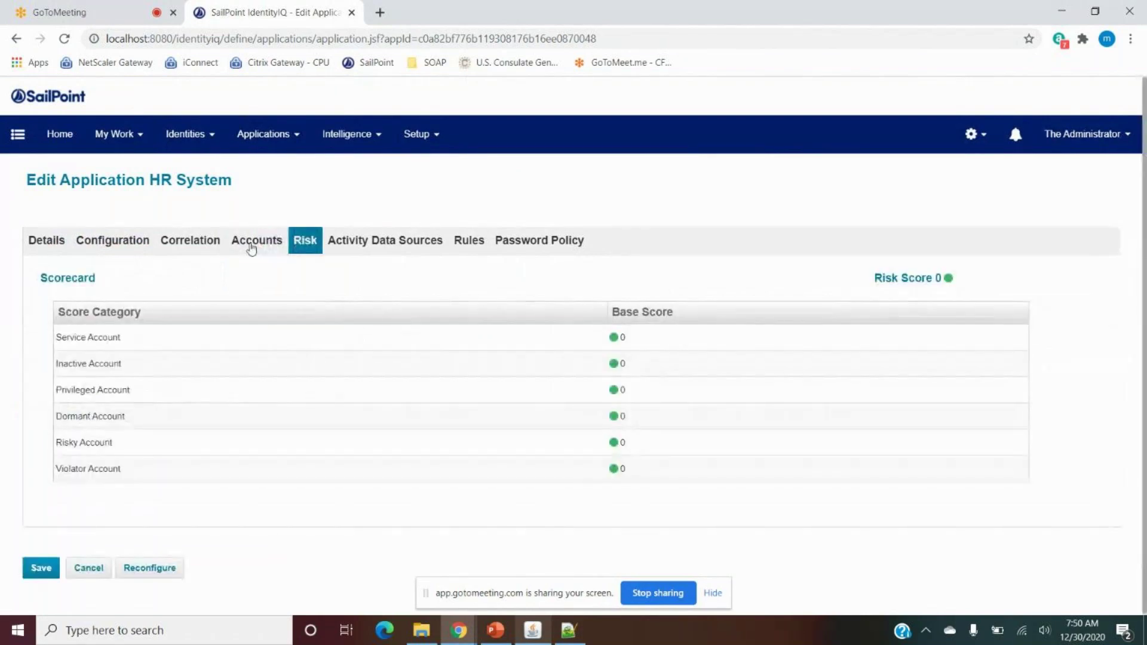
{"action": "left_click", "coordinate": [254, 246]}
{"action": "left_click", "coordinate": [304, 245]}
{"action": "left_click", "coordinate": [355, 245]}
Review the application's rule settings and examine the Build Map, PreIterate and PostIterate connector rules.
{"action": "left_click", "coordinate": [463, 245]}
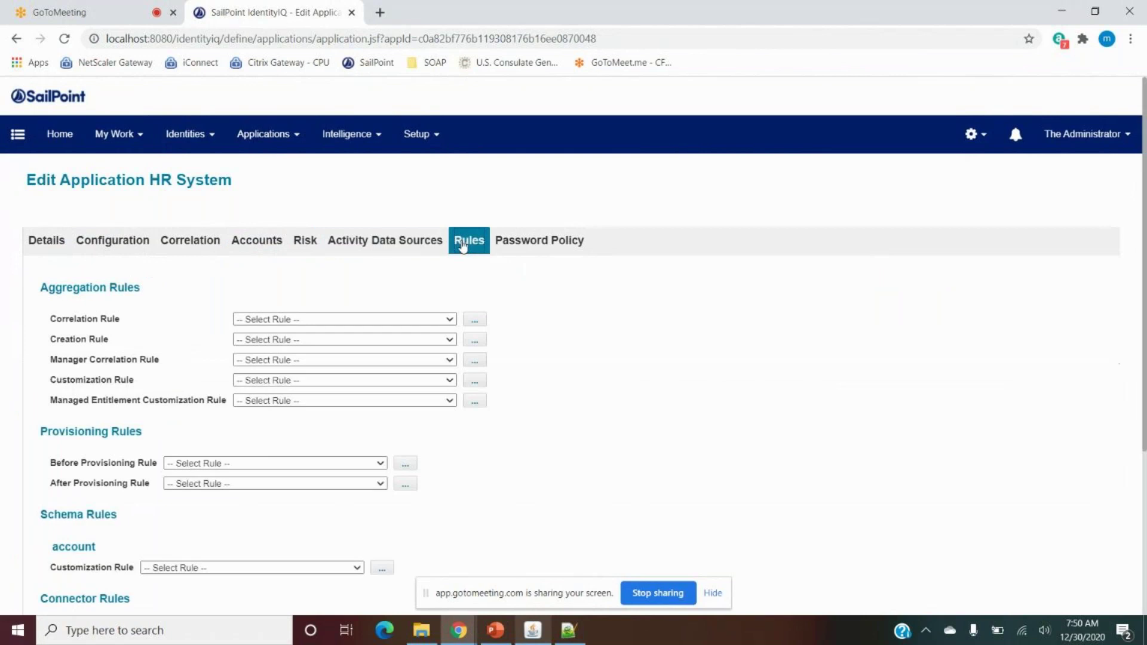
{"action": "scroll", "coordinate": [267, 389], "scroll_direction": "down", "scroll_amount": 4}
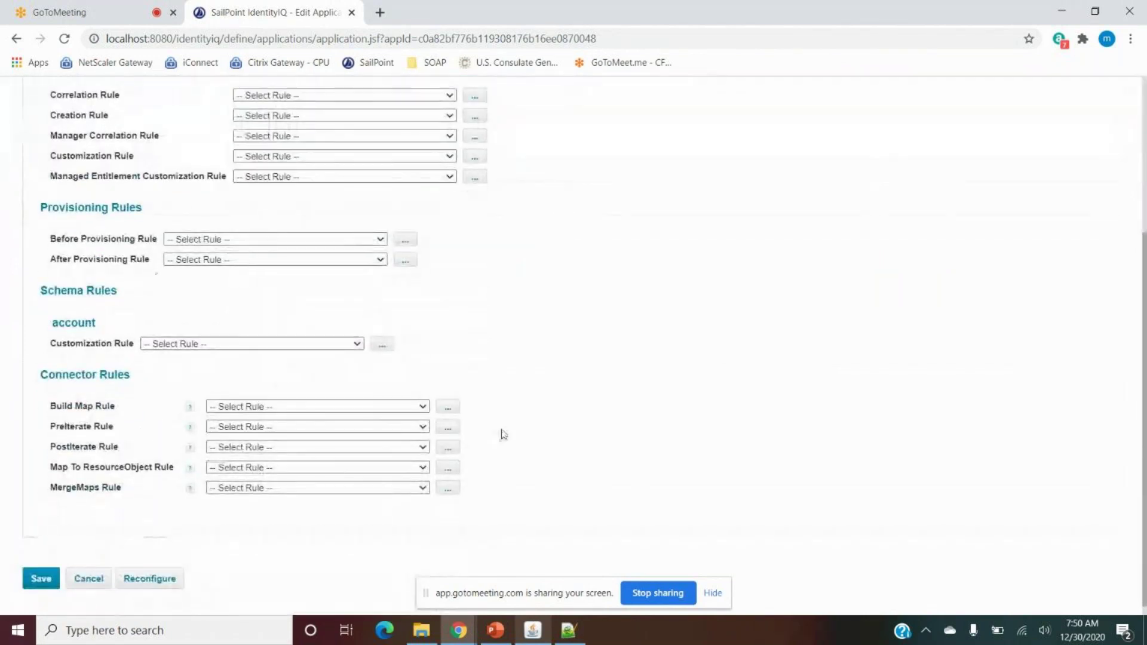
{"action": "scroll", "coordinate": [297, 428], "scroll_direction": "up", "scroll_amount": 3}
{"action": "scroll", "coordinate": [297, 428], "scroll_direction": "down", "scroll_amount": 1}
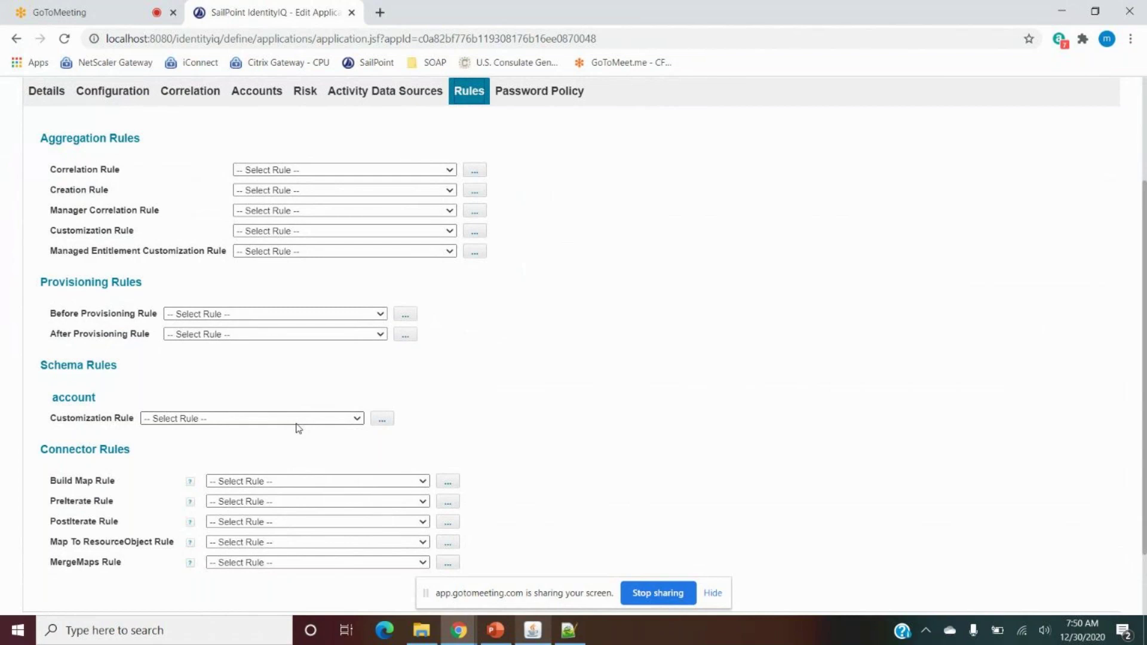
{"action": "left_click_drag", "start_coordinate": [47, 453], "coordinate": [152, 459]}
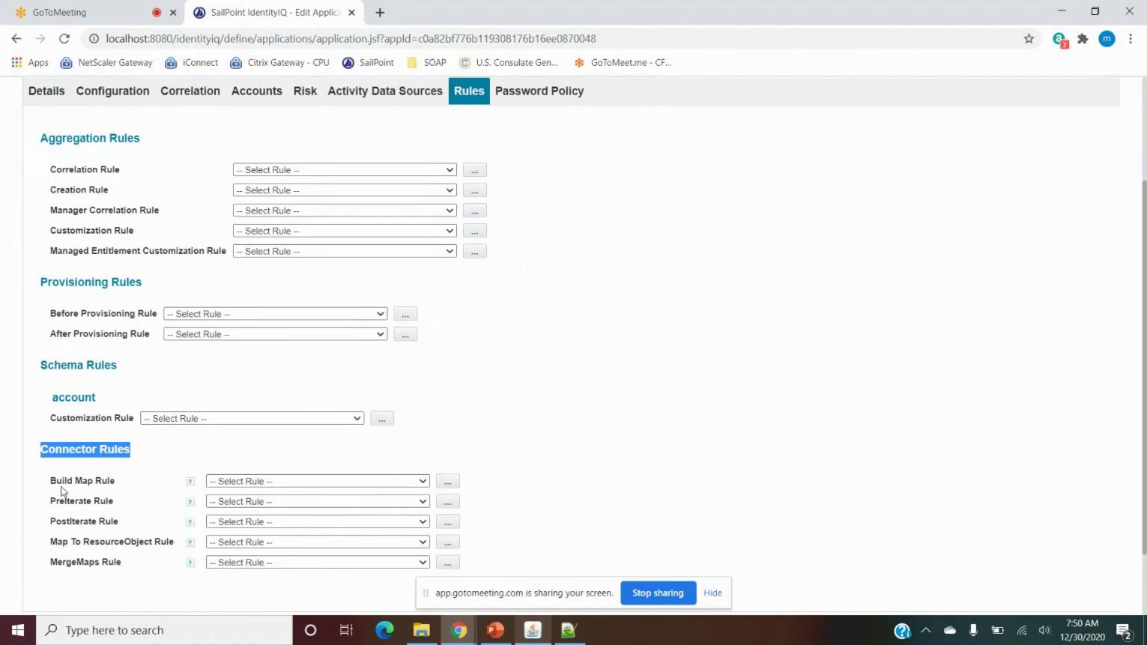
{"action": "mouse_move", "coordinate": [50, 478]}
{"action": "left_mouse_down"}
{"action": "mouse_move", "coordinate": [110, 522]}
{"action": "mouse_move", "coordinate": [114, 560]}
{"action": "mouse_move", "coordinate": [139, 569]}
{"action": "mouse_move", "coordinate": [51, 502]}
{"action": "mouse_move", "coordinate": [50, 482]}
{"action": "left_mouse_up"}
{"action": "left_click", "coordinate": [138, 569]}
{"action": "left_click", "coordinate": [84, 511]}
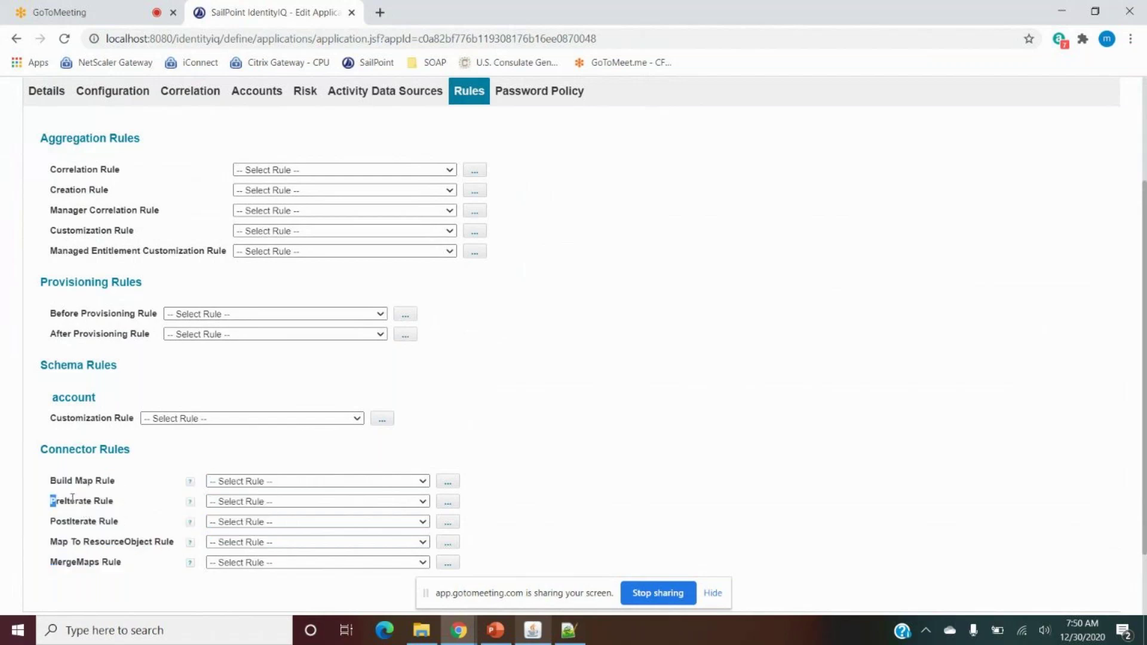
{"action": "left_click_drag", "start_coordinate": [49, 501], "coordinate": [127, 503]}
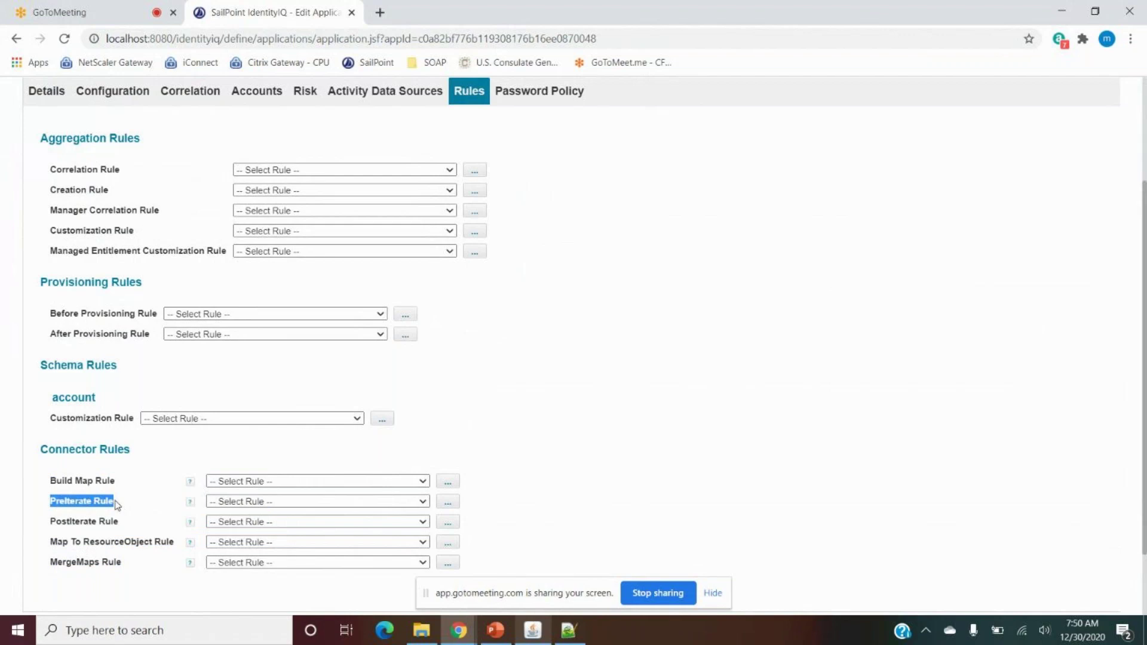
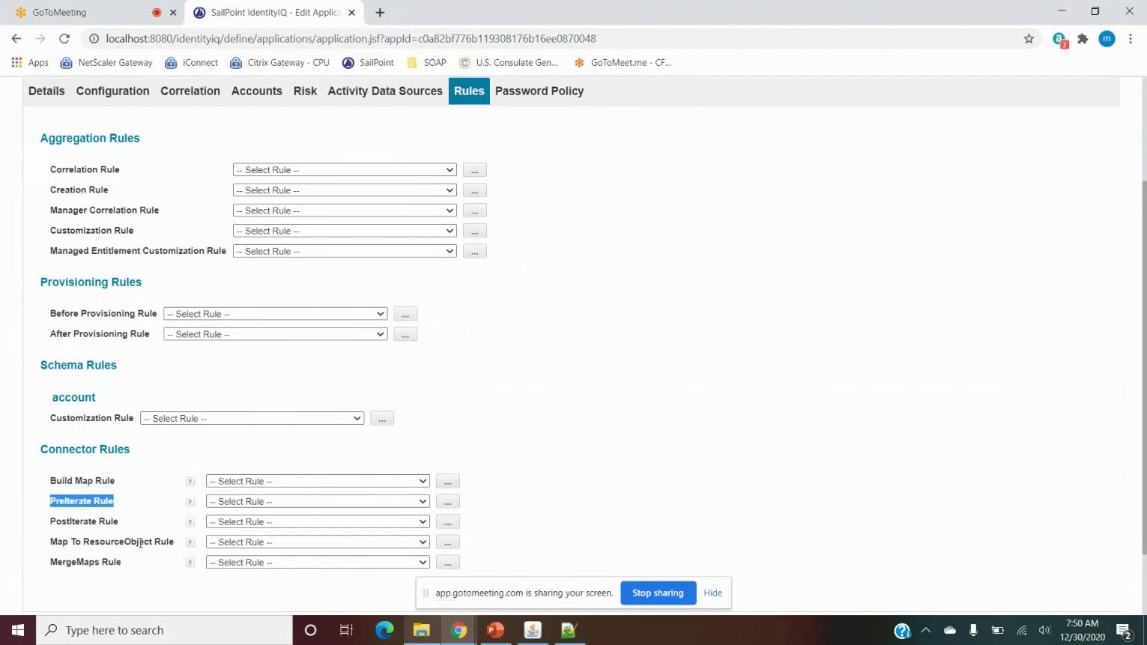
{"action": "left_click_drag", "start_coordinate": [55, 521], "coordinate": [136, 526]}
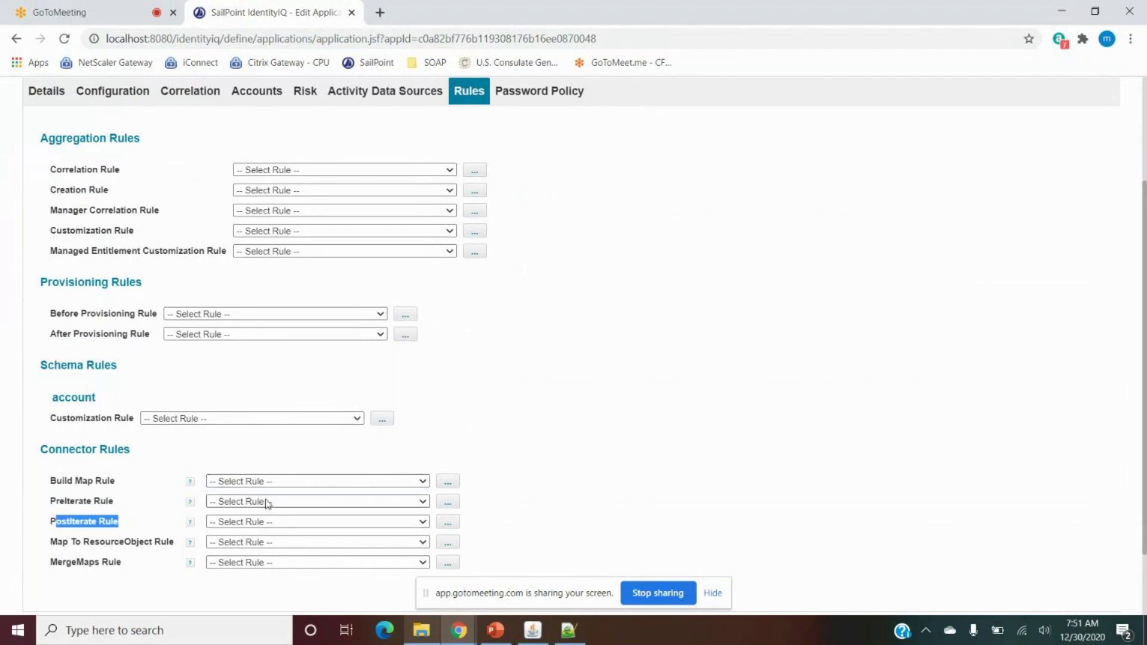
{"action": "double_click", "coordinate": [69, 523]}
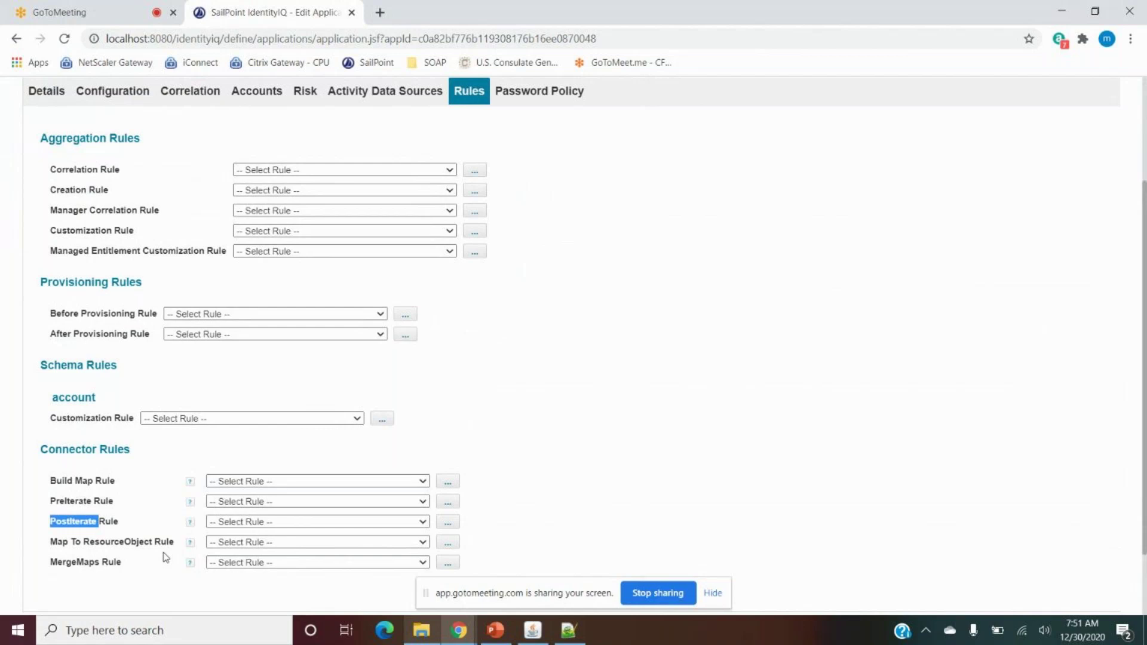
{"action": "triple_click", "coordinate": [72, 521]}
{"action": "double_click", "coordinate": [79, 520]}
{"action": "mouse_move", "coordinate": [94, 501]}
{"action": "left_mouse_down"}
{"action": "mouse_move", "coordinate": [55, 502]}
{"action": "mouse_move", "coordinate": [102, 482]}
{"action": "left_mouse_up"}
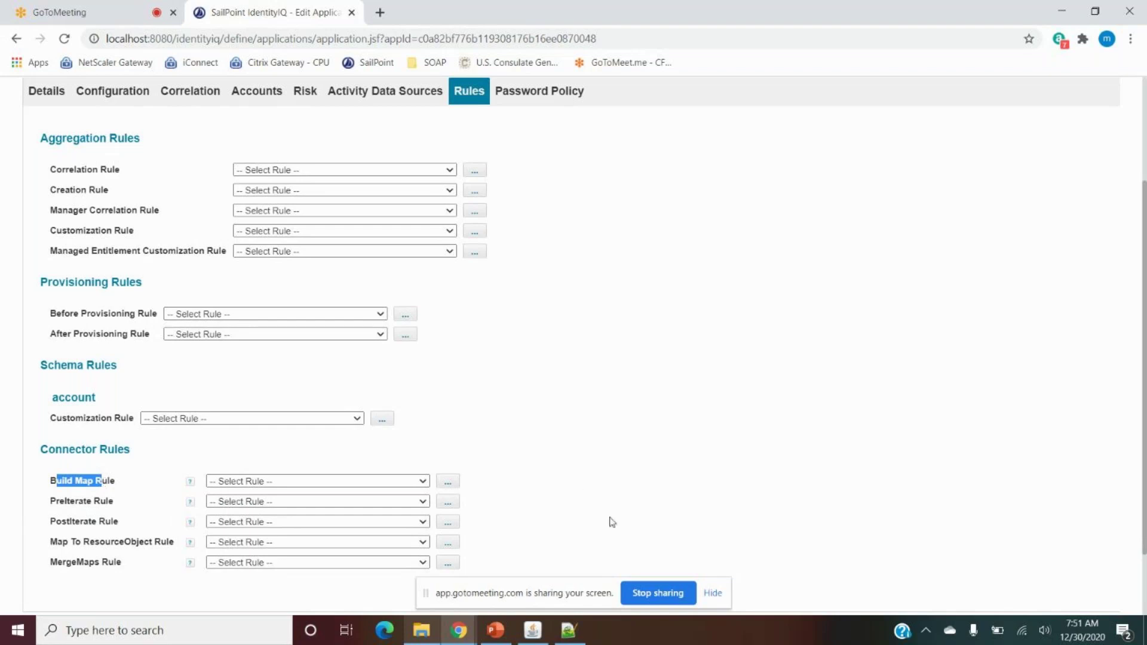
Switch to HR.csv in Notepad++ and match the first record's values to the Username and FirstName column headers.
{"action": "left_click", "coordinate": [569, 630]}
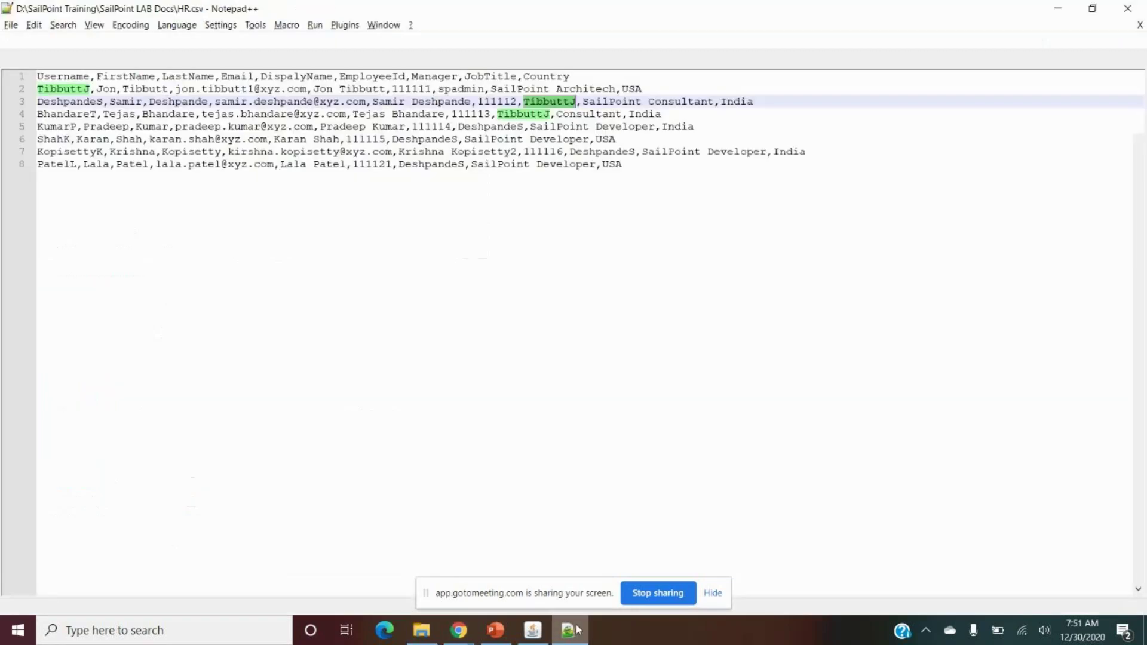
{"action": "left_click_drag", "start_coordinate": [655, 89], "coordinate": [57, 89]}
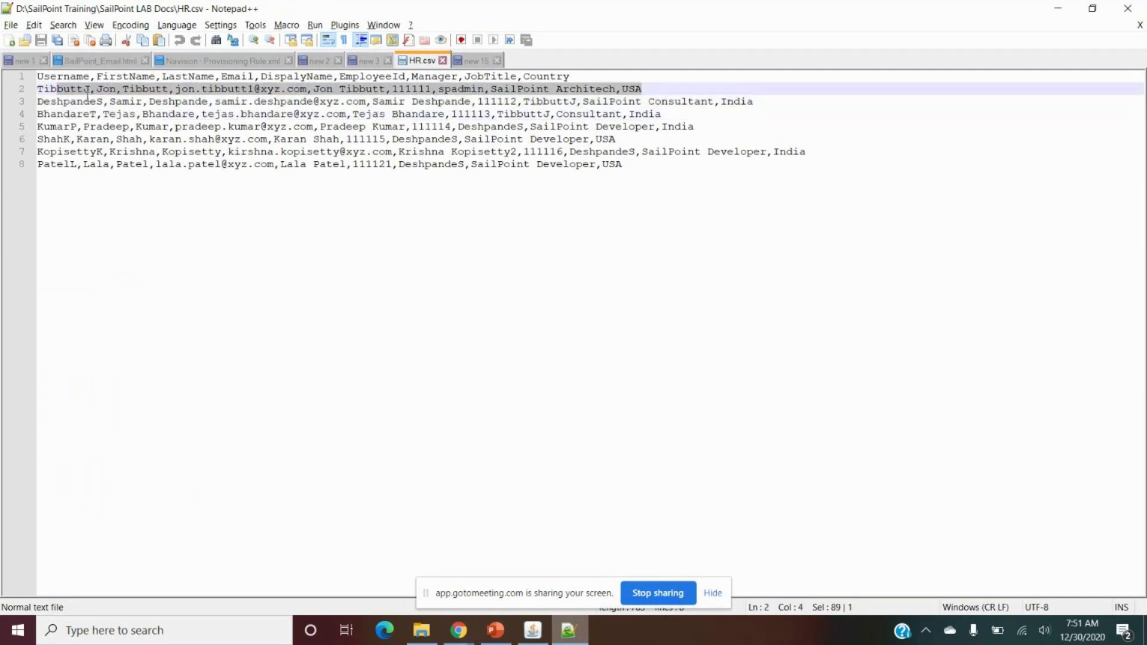
{"action": "left_click", "coordinate": [55, 77]}
{"action": "double_click", "coordinate": [55, 77]}
{"action": "double_click", "coordinate": [60, 89]}
{"action": "left_click", "coordinate": [142, 77]}
{"action": "double_click", "coordinate": [142, 77]}
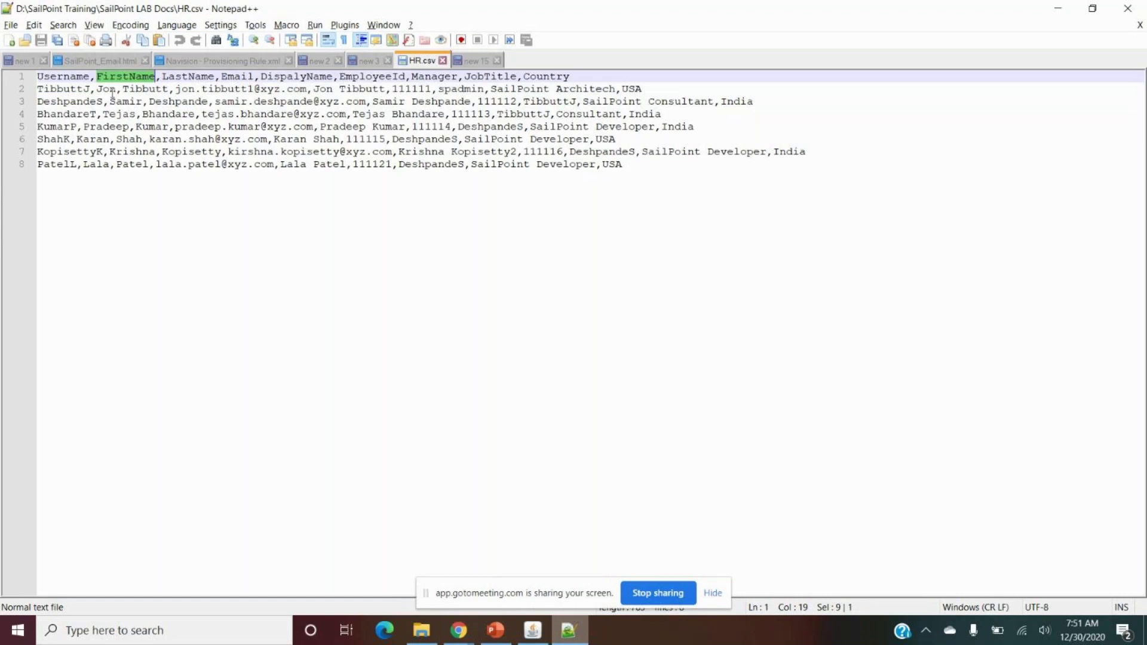
{"action": "left_click", "coordinate": [112, 90]}
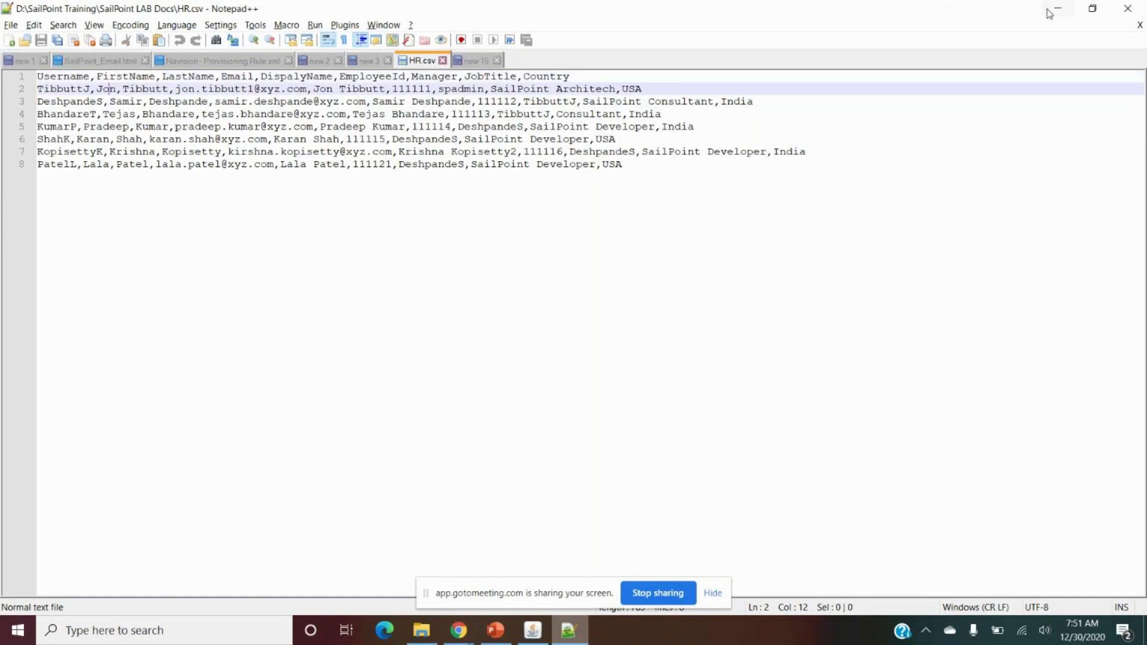
Examine the FirstName, LastName and Country columns in the header row of HR.csv.
{"action": "left_click", "coordinate": [576, 74]}
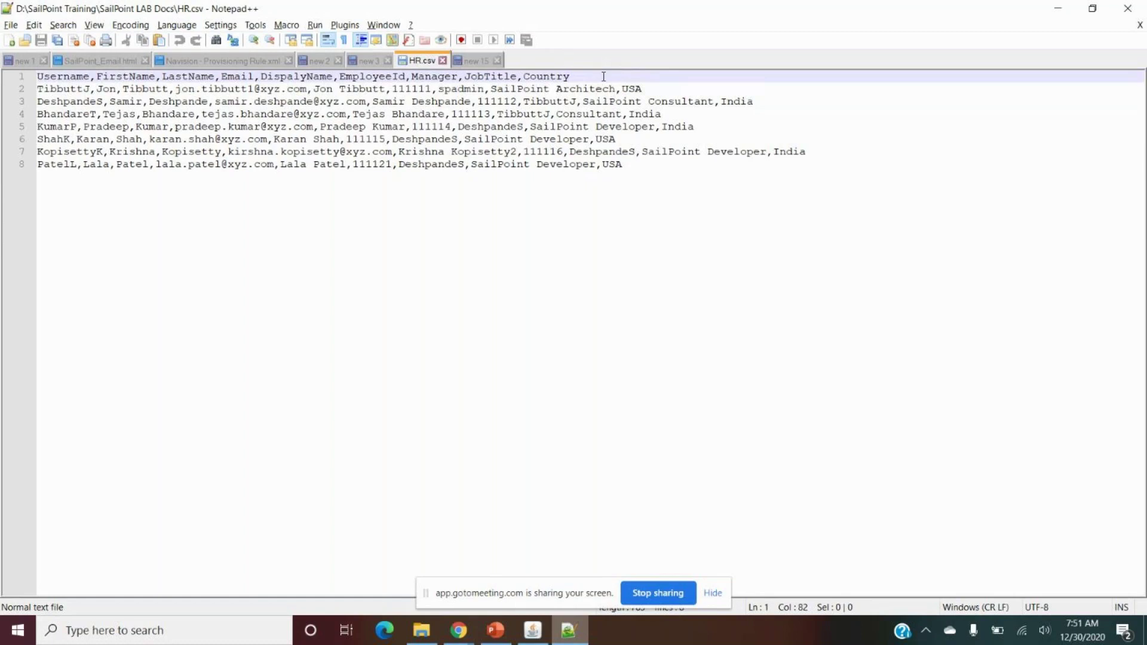
{"action": "left_click", "coordinate": [126, 78]}
{"action": "double_click", "coordinate": [126, 78]}
{"action": "double_click", "coordinate": [190, 78]}
{"action": "double_click", "coordinate": [145, 79]}
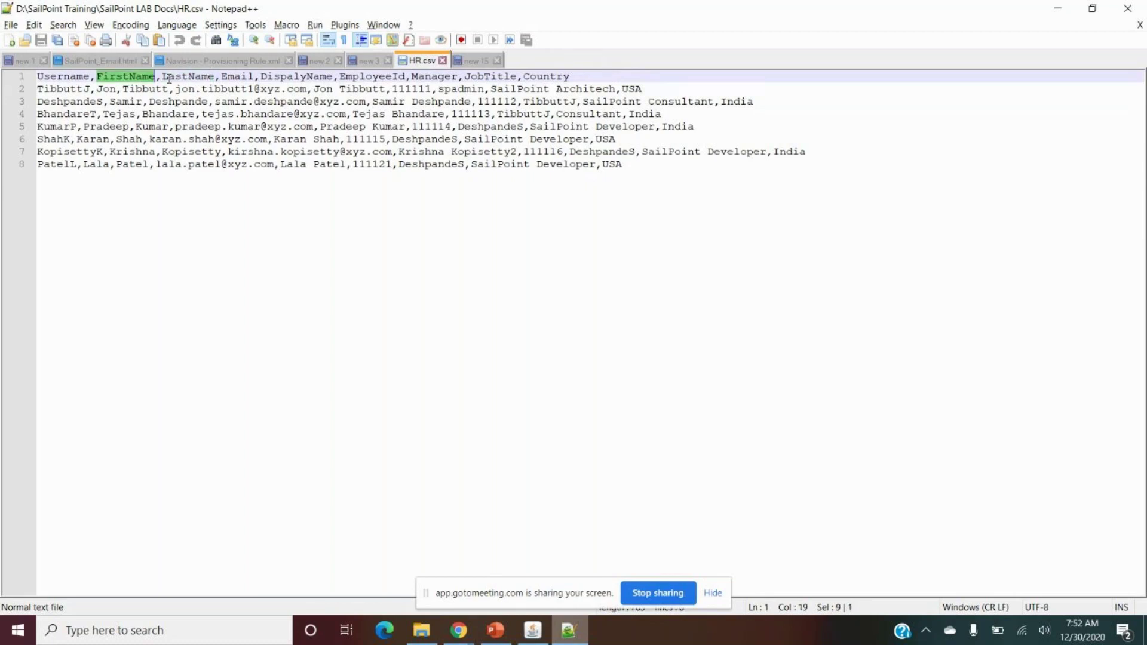
{"action": "double_click", "coordinate": [171, 79]}
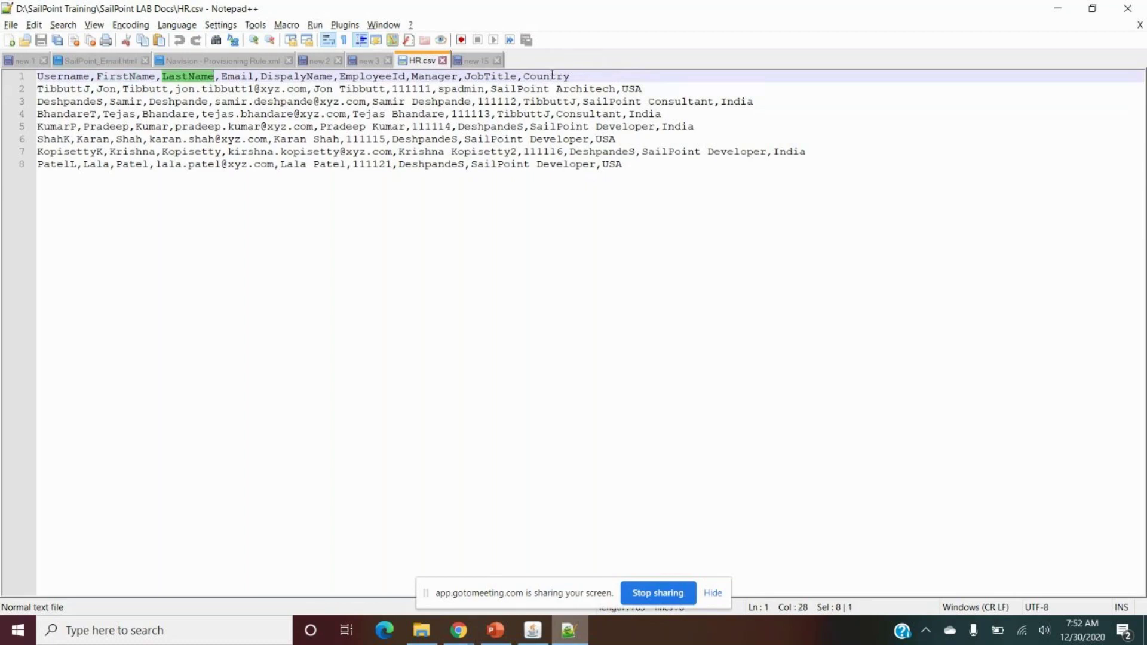
{"action": "double_click", "coordinate": [632, 71]}
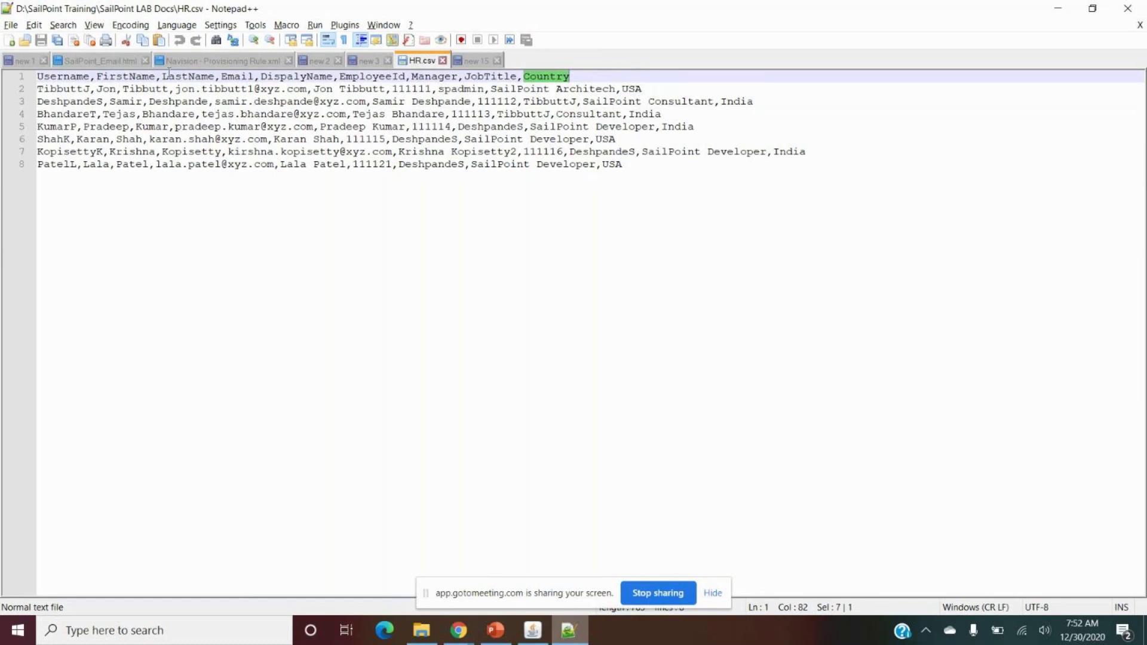
Examine the FirstName and LastName headers in HR.csv and return to the application's rule settings in IdentityIQ.
{"action": "double_click", "coordinate": [149, 76]}
{"action": "double_click", "coordinate": [188, 76]}
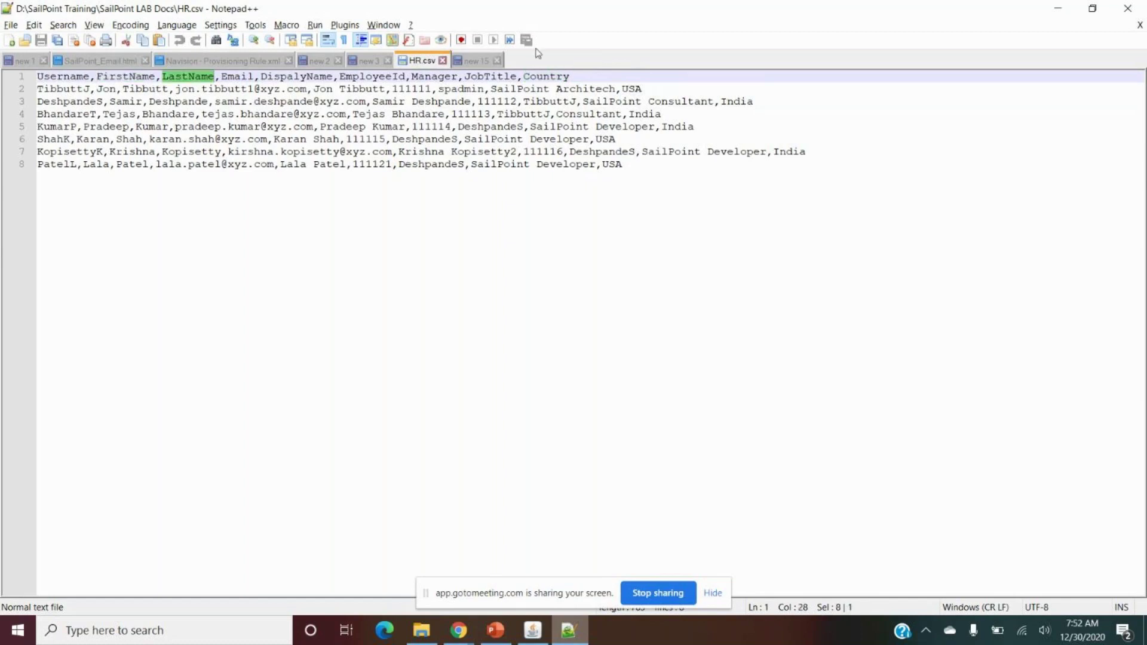
{"action": "left_click", "coordinate": [1058, 8]}
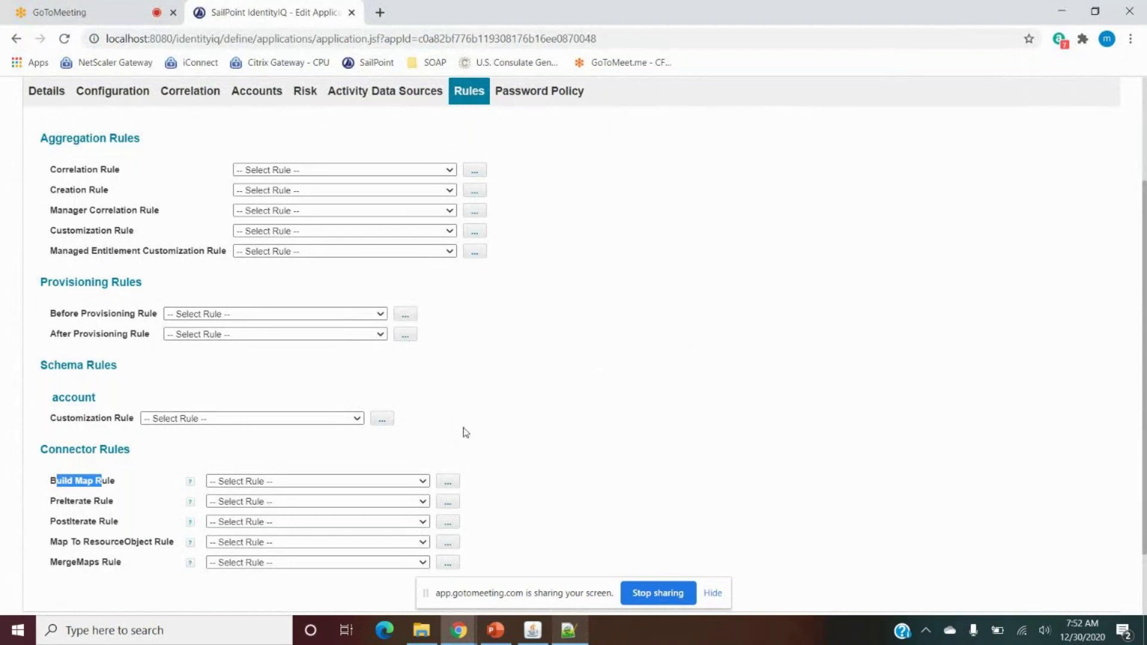
Start a new Build Map connector rule and name it Rule-BuildMap-HRMS.
{"action": "left_click", "coordinate": [450, 482]}
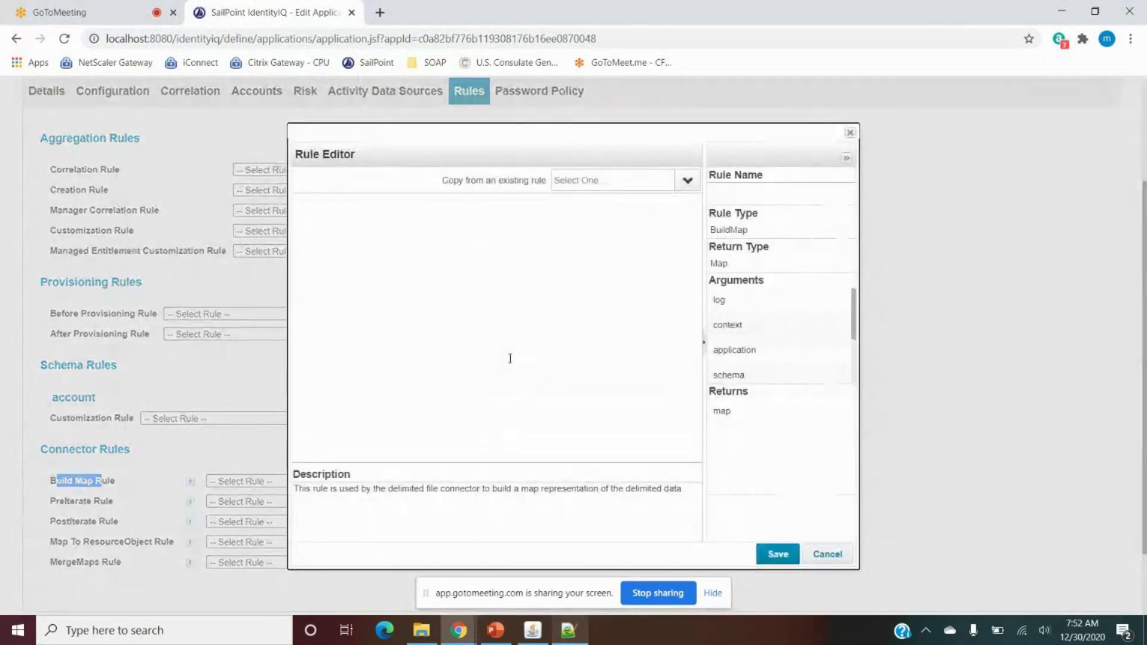
{"action": "left_click", "coordinate": [730, 197]}
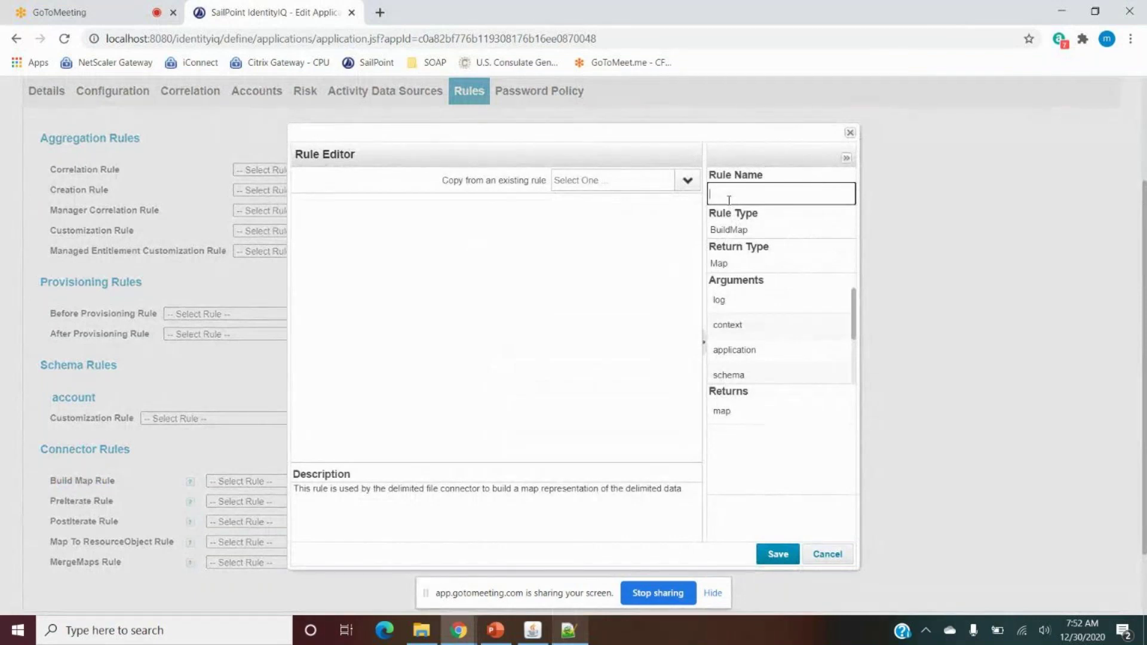
{"action": "type", "text": "Rule- BuildMap-HRMS"}
Review the Build Map rule's arguments, including schema, state, record and cols, and its return type.
{"action": "scroll", "coordinate": [745, 317], "scroll_direction": "down", "scroll_amount": 1}
{"action": "scroll", "coordinate": [780, 346], "scroll_direction": "down", "scroll_amount": 3}
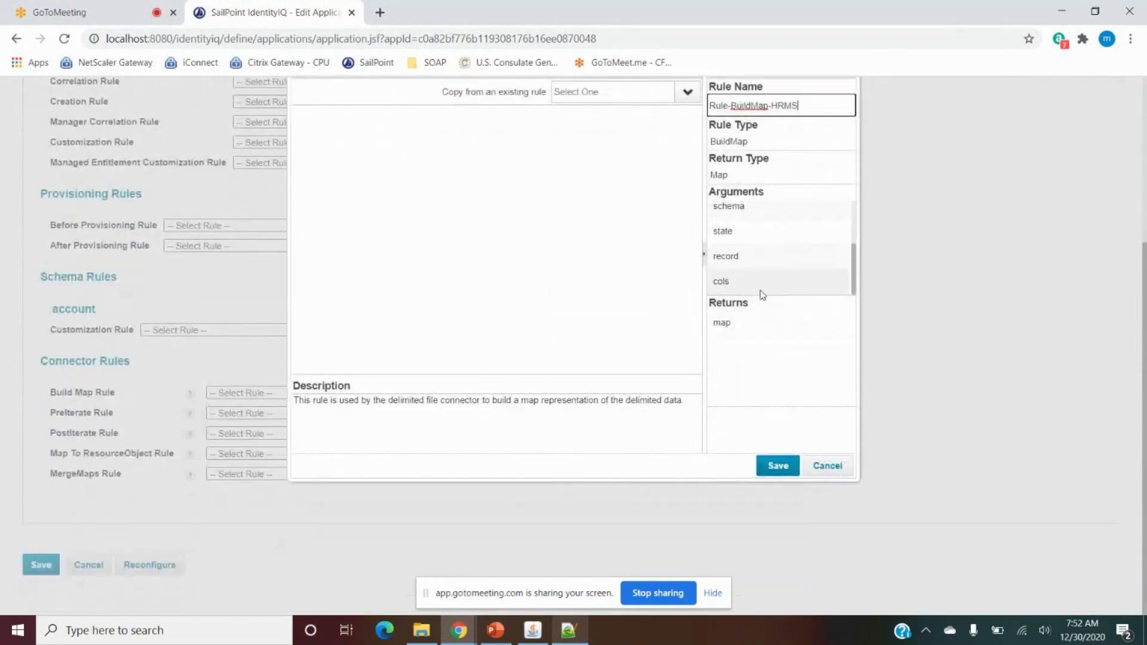
{"action": "scroll", "coordinate": [761, 293], "scroll_direction": "up", "scroll_amount": 3}
{"action": "scroll", "coordinate": [764, 247], "scroll_direction": "down", "scroll_amount": 3}
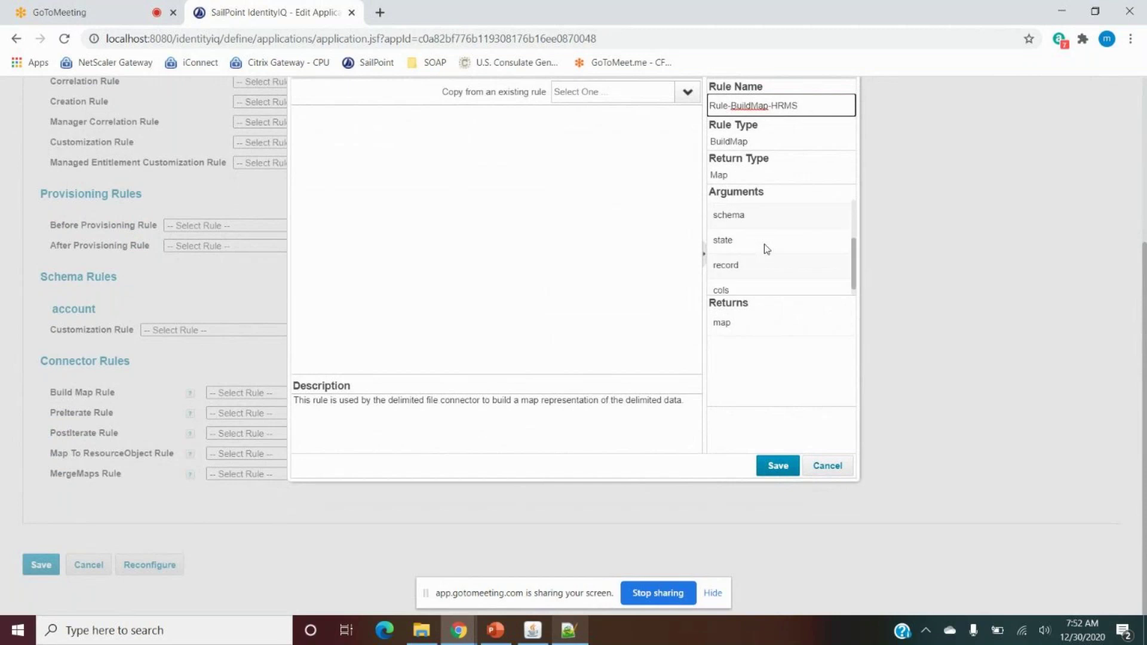
{"action": "scroll", "coordinate": [752, 283], "scroll_direction": "up", "scroll_amount": 4}
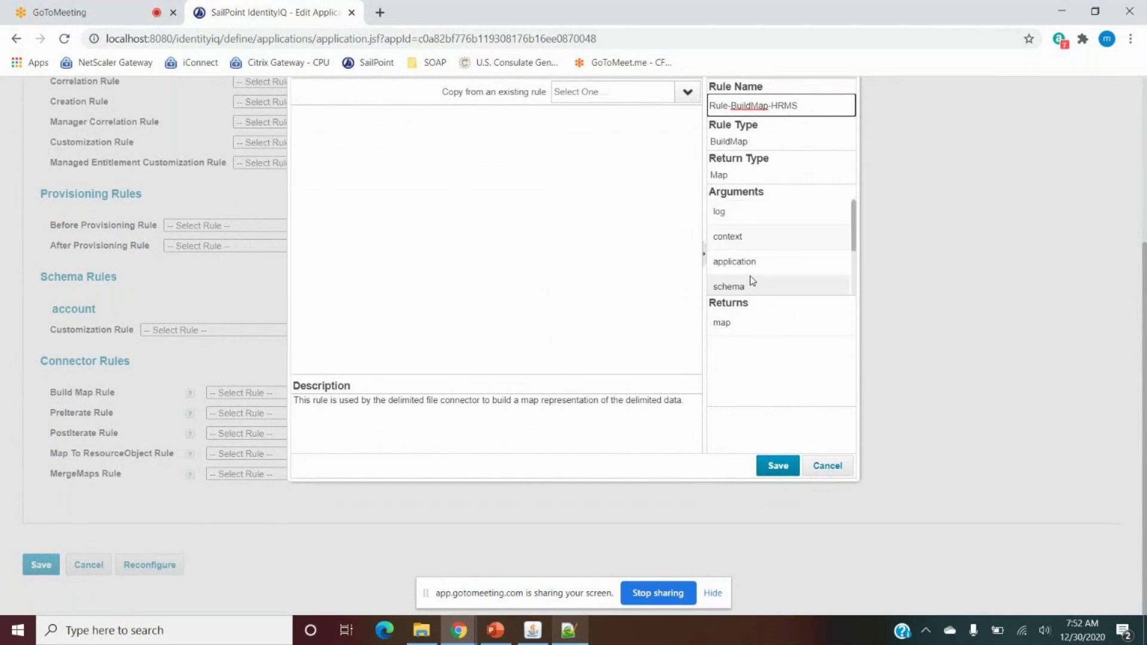
{"action": "scroll", "coordinate": [752, 280], "scroll_direction": "up", "scroll_amount": 2}
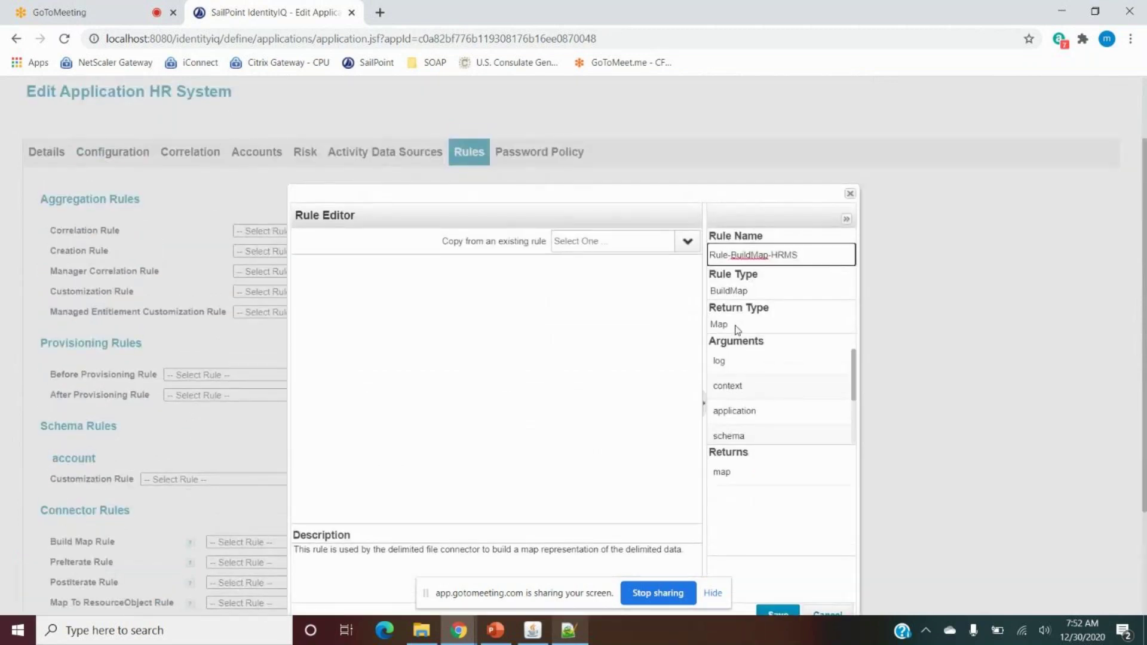
{"action": "double_click", "coordinate": [719, 324]}
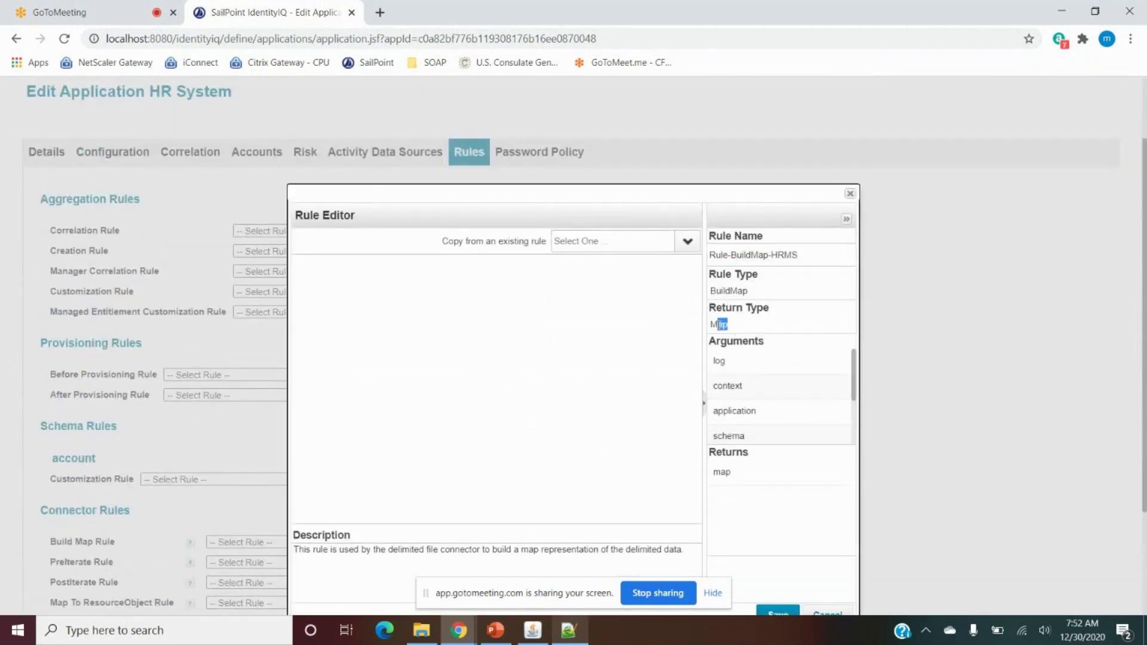
{"action": "left_click", "coordinate": [380, 289]}
{"action": "scroll", "coordinate": [747, 400], "scroll_direction": "down", "scroll_amount": 2}
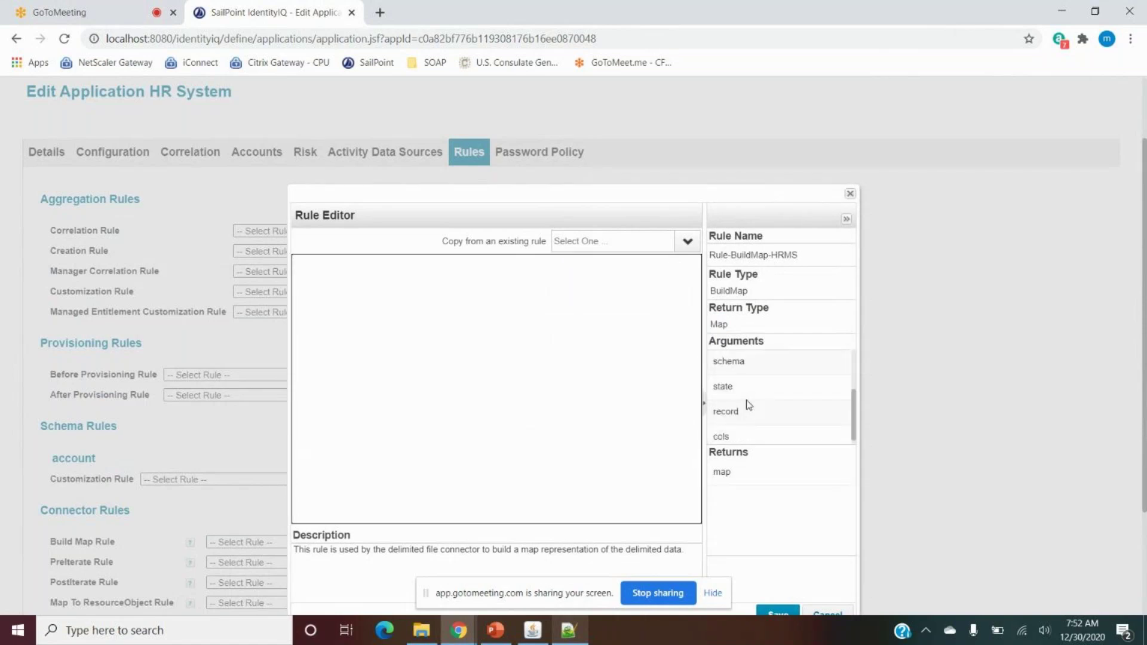
{"action": "scroll", "coordinate": [807, 436], "scroll_direction": "up", "scroll_amount": 2}
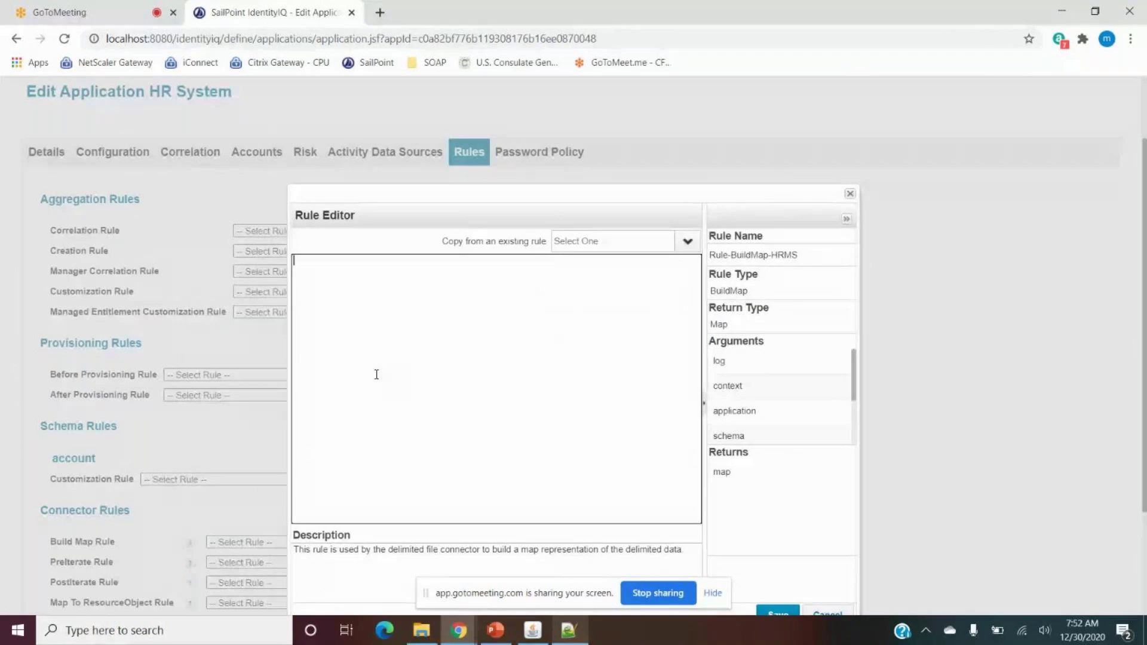
Write record.get("DispalyName"); in the rule body, copying the column name from HR.csv.
{"action": "type", "text": "ecord.get(\"Disalp"}
{"action": "key", "text": "BackSpace"}
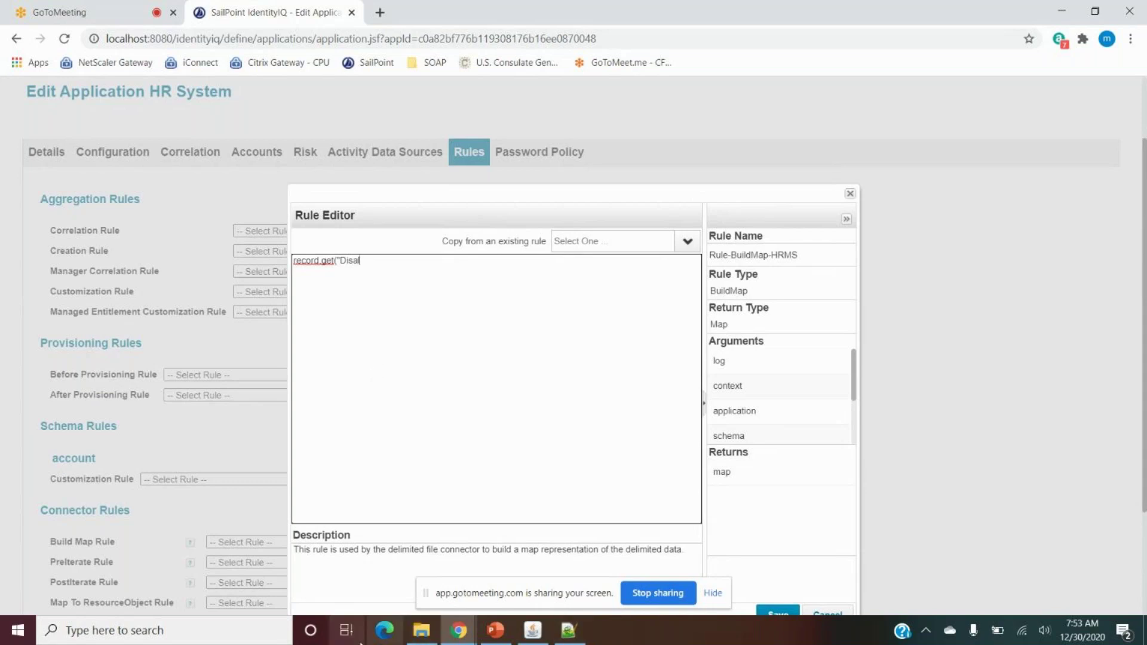
{"action": "left_click", "coordinate": [563, 639]}
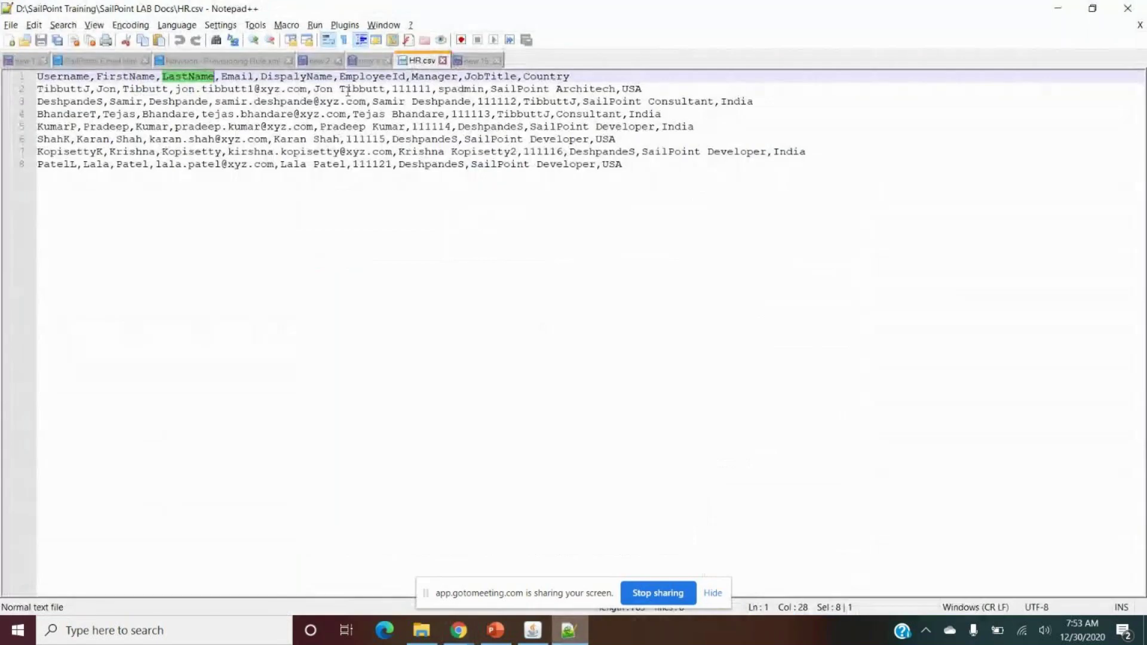
{"action": "double_click", "coordinate": [305, 76]}
{"action": "key", "text": "ctrl+c"}
{"action": "key", "text": "alt+Tab"}
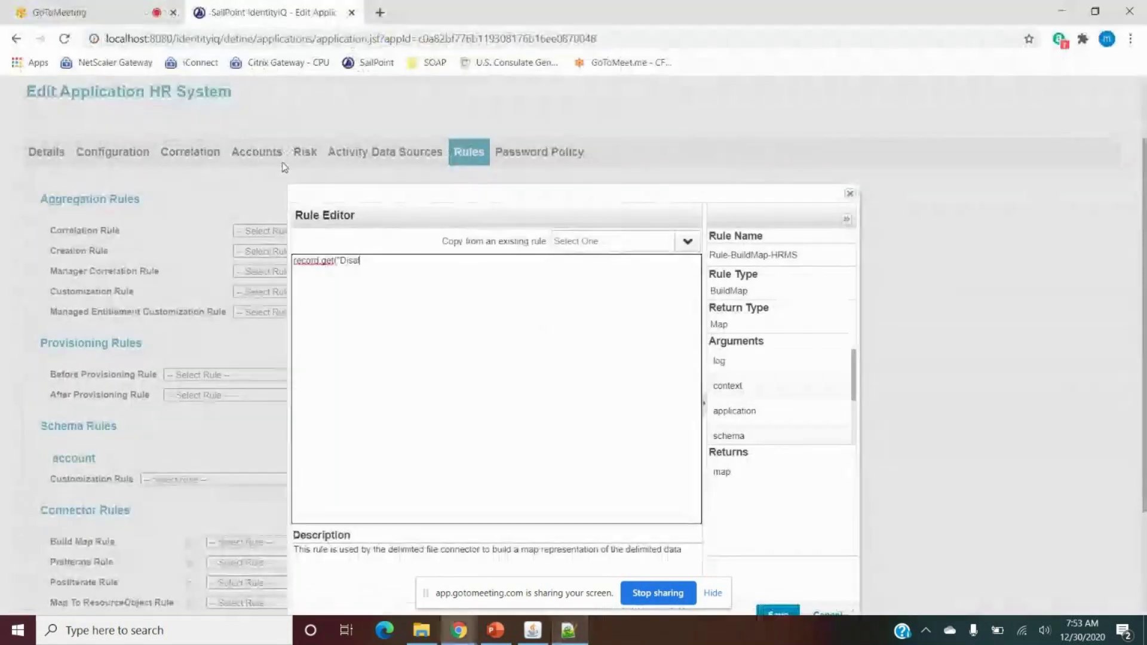
{"action": "double_click", "coordinate": [348, 260]}
{"action": "key", "text": "ctrl+v"}
{"action": "type", "text": "\");"}
Assign the retrieved record value to a String variable named dispalyName.
{"action": "key", "text": "Home"}
{"action": "type", "text": "String"}
{"action": "key", "text": "ctrl+v"}
{"action": "type", "text": "="}
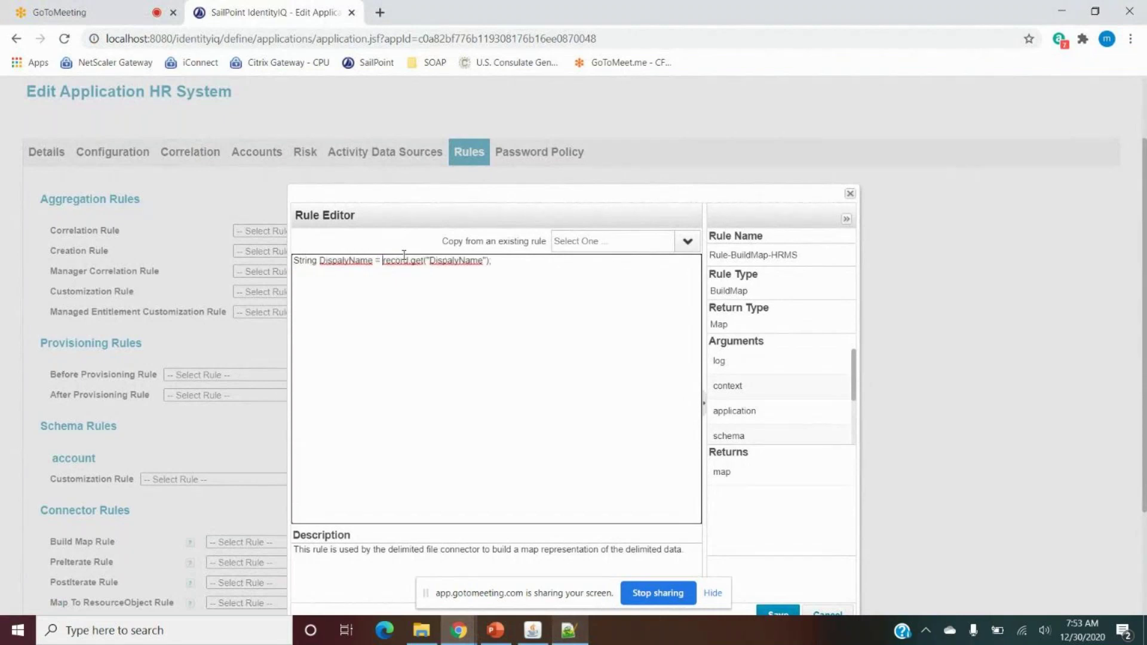
{"action": "left_click", "coordinate": [326, 260]}
{"action": "key", "text": "BackSpace"}
{"action": "type", "text": "d"}
{"action": "left_click", "coordinate": [529, 257]}
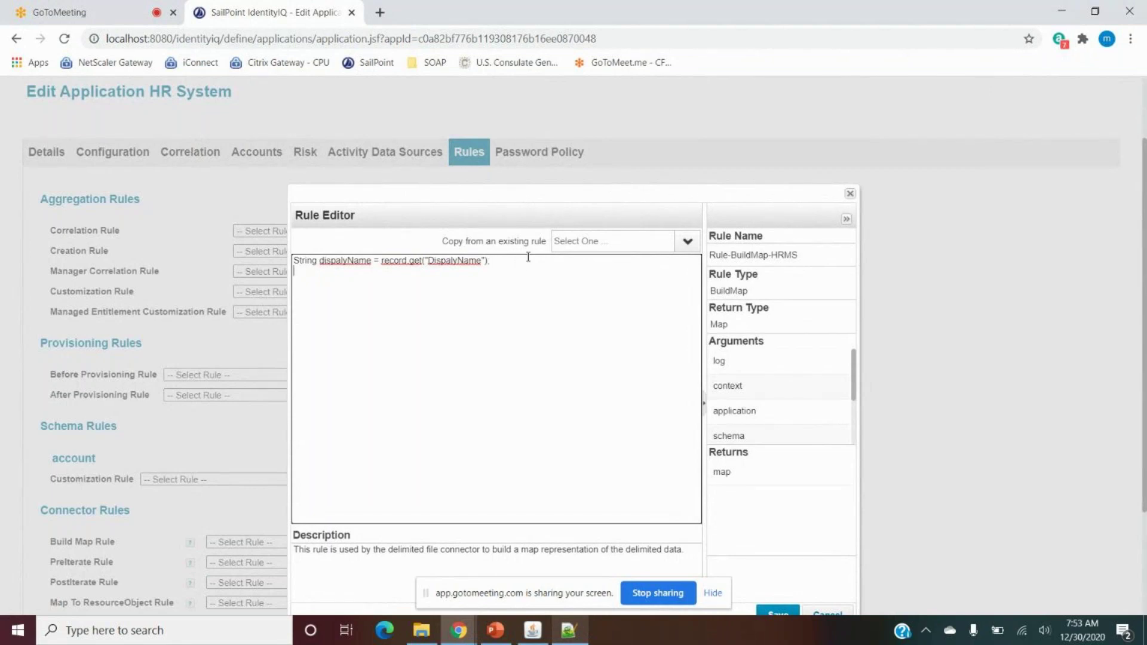
Add a map.put line that stores the dispalyName variable under the key "FullName".
{"action": "double_click", "coordinate": [350, 261]}
{"action": "left_click", "coordinate": [340, 283]}
{"action": "type", "text": "map.put(\"FullName\","}
{"action": "key", "text": "BackSpace"}
{"action": "double_click", "coordinate": [343, 256]}
{"action": "key", "text": "ctrl+c"}
{"action": "left_click", "coordinate": [415, 275]}
{"action": "type", "text": ","}
{"action": "key", "text": "ctrl+v"}
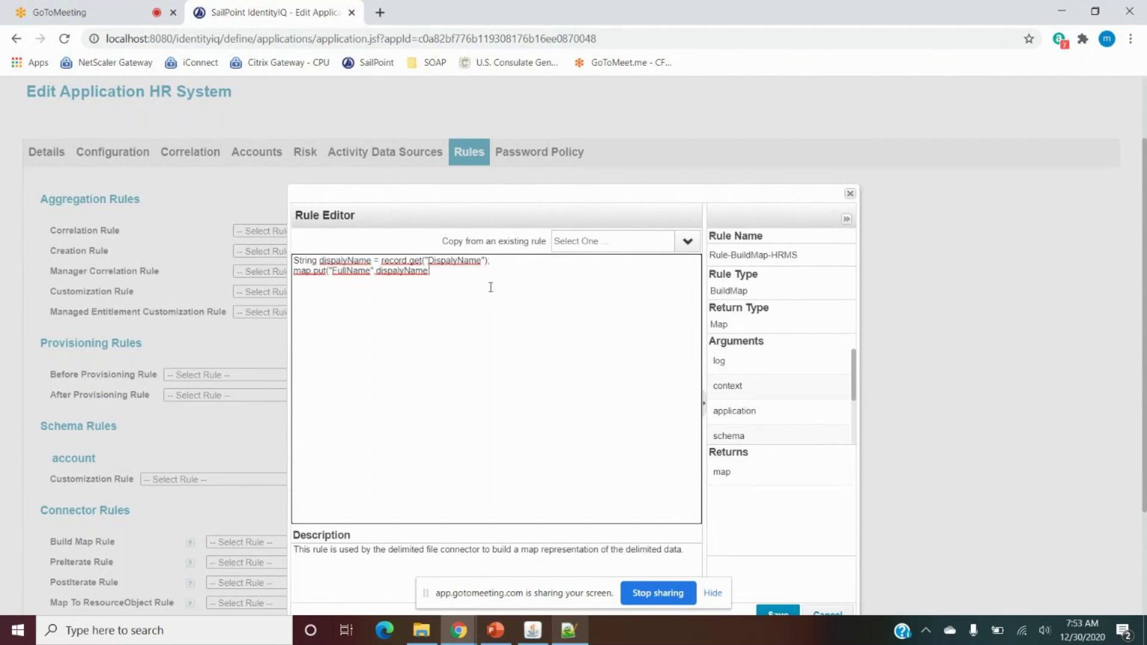
End the rule body with return map;, check the three code lines and save the rule.
{"action": "key", "text": "Return"}
{"action": "type", "text": "return map;"}
{"action": "scroll", "coordinate": [568, 371], "scroll_direction": "down", "scroll_amount": 3}
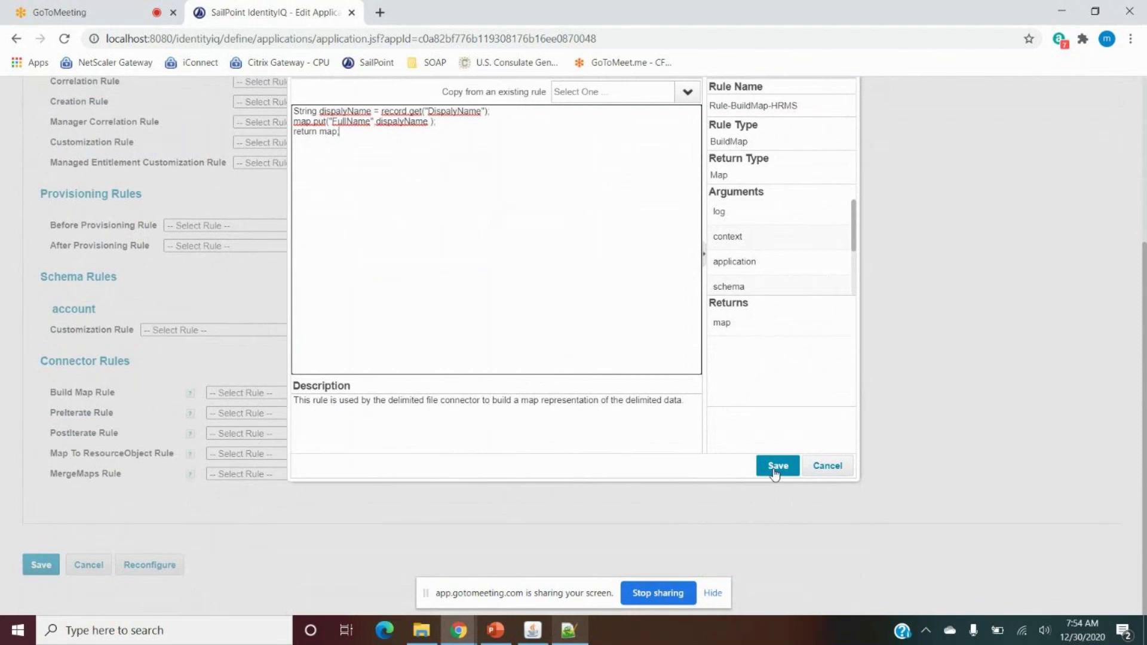
{"action": "left_click_drag", "start_coordinate": [340, 132], "coordinate": [293, 110]}
{"action": "left_click", "coordinate": [475, 174]}
{"action": "left_click", "coordinate": [771, 465]}
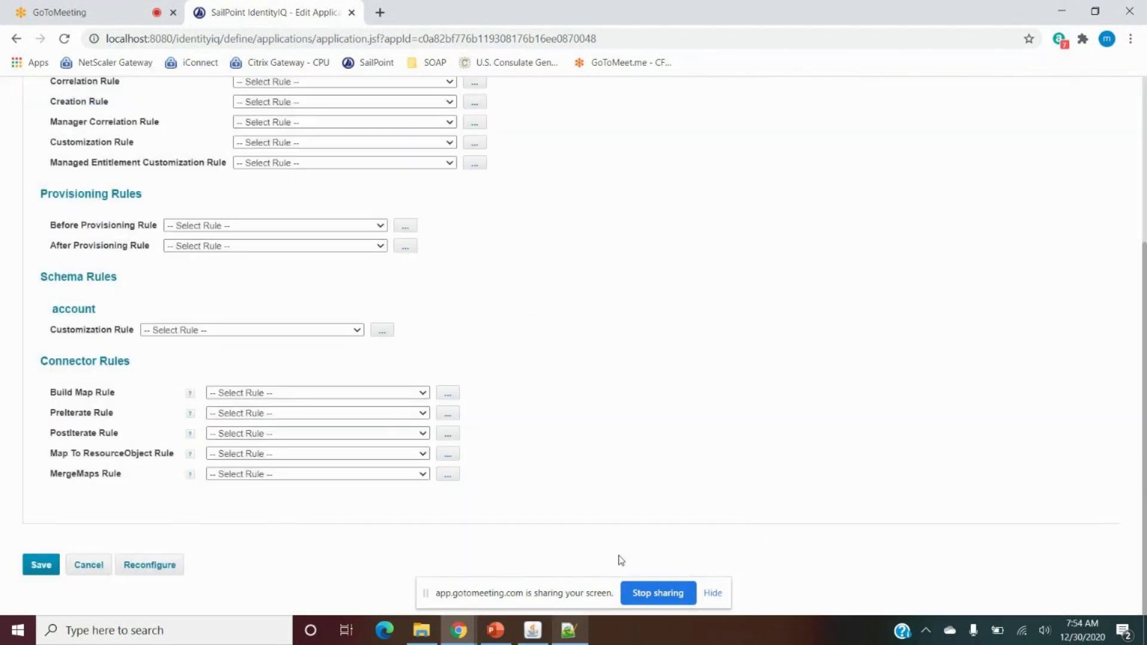
Try Rule-BuildMap-HRMS as the Build Map rule and clear the selection again.
{"action": "left_click", "coordinate": [400, 395]}
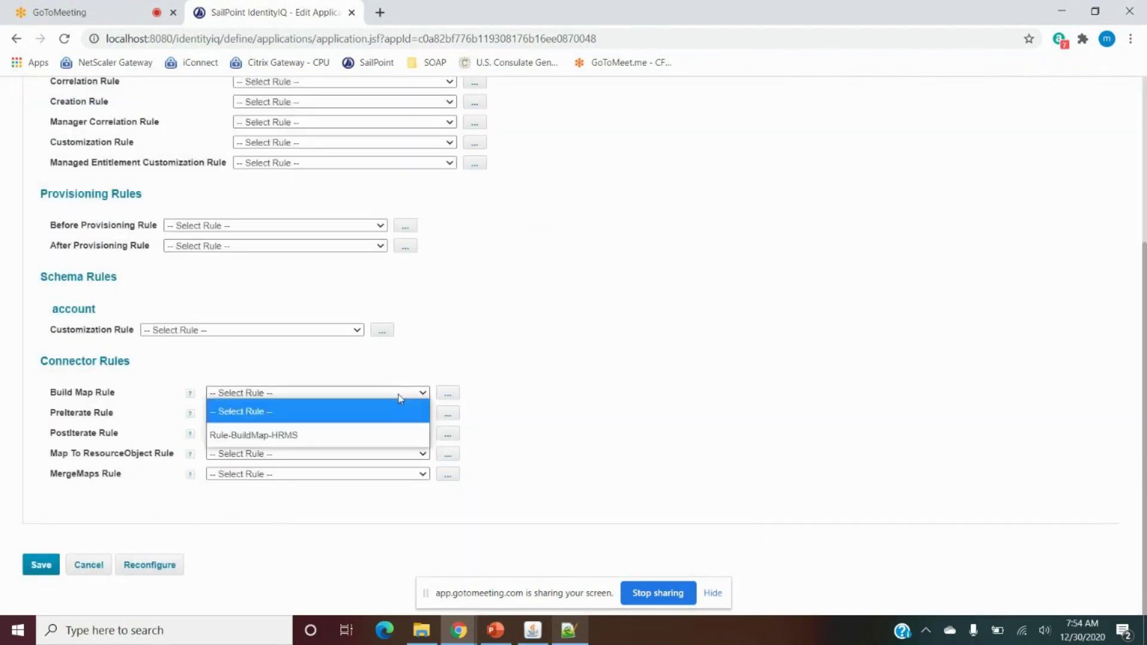
{"action": "left_click", "coordinate": [313, 436]}
{"action": "left_click", "coordinate": [339, 392]}
{"action": "left_click", "coordinate": [322, 414]}
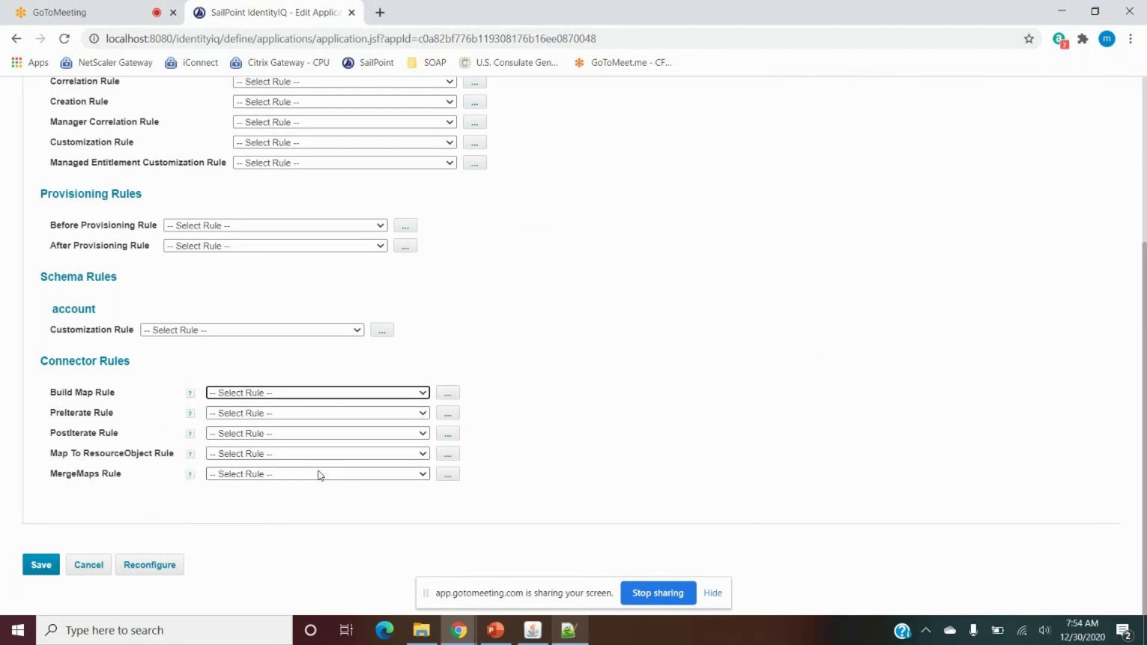
Examine the MergeMaps and Map To ResourceObject entries among the connector rules.
{"action": "left_click_drag", "start_coordinate": [57, 479], "coordinate": [176, 457]}
{"action": "left_click", "coordinate": [143, 479]}
{"action": "left_click", "coordinate": [57, 453]}
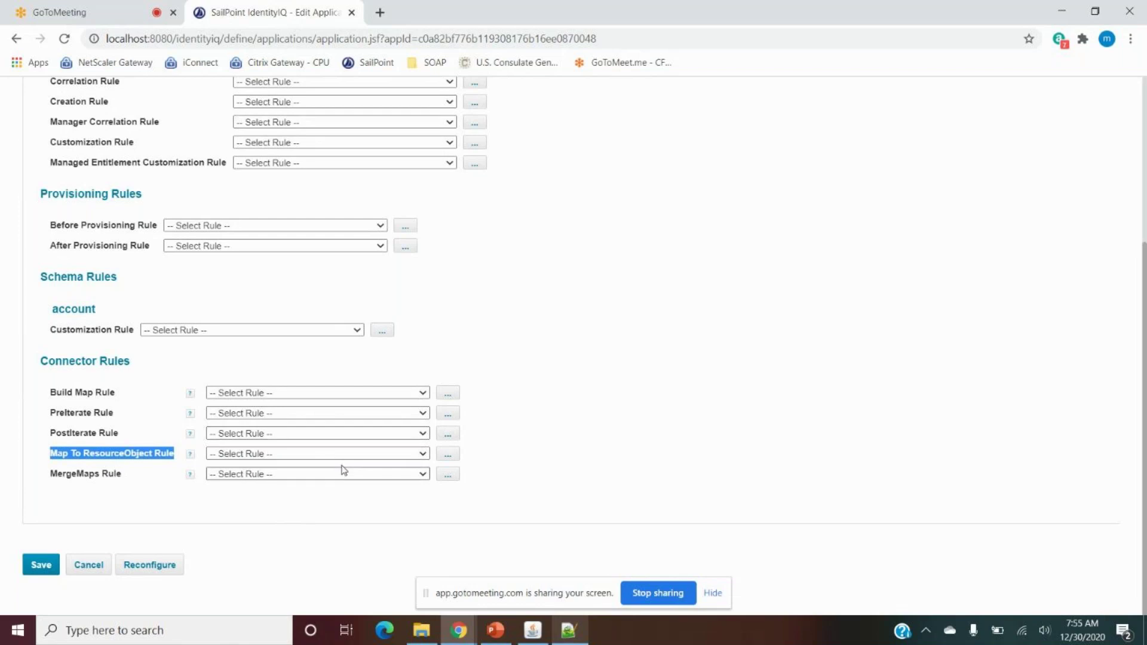
Compare the aggregation rules with the Map To ResourceObject rule, focusing on the Correlation Rule.
{"action": "scroll", "coordinate": [239, 442], "scroll_direction": "up", "scroll_amount": 1}
{"action": "scroll", "coordinate": [239, 443], "scroll_direction": "up", "scroll_amount": 2}
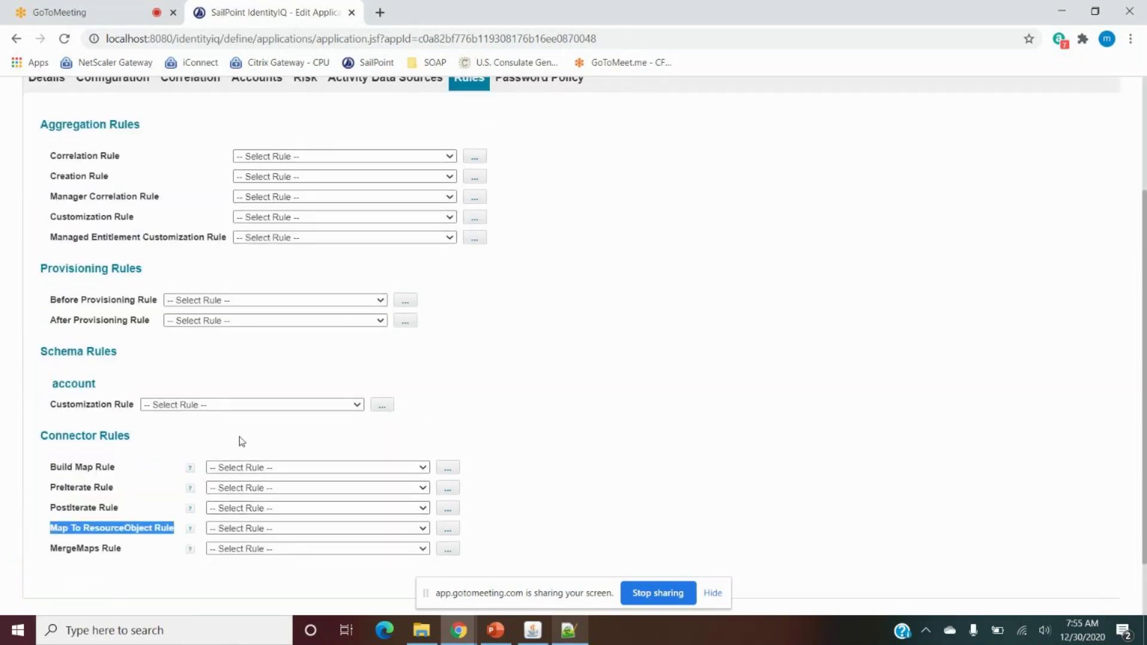
{"action": "left_click_drag", "start_coordinate": [35, 125], "coordinate": [507, 210]}
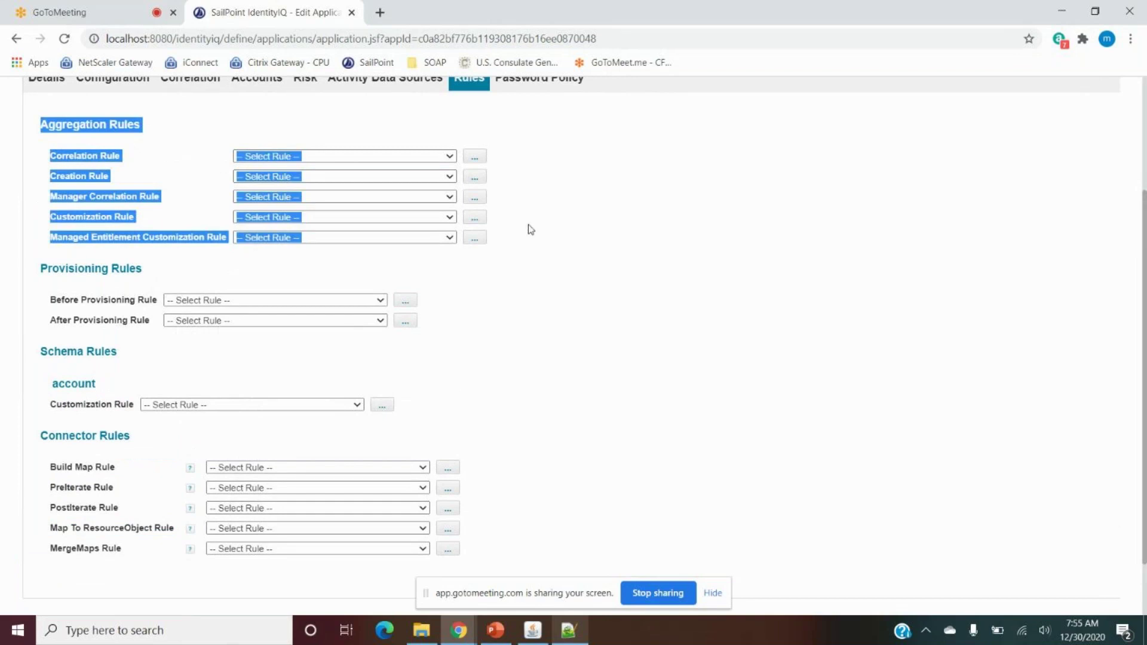
{"action": "double_click", "coordinate": [120, 529]}
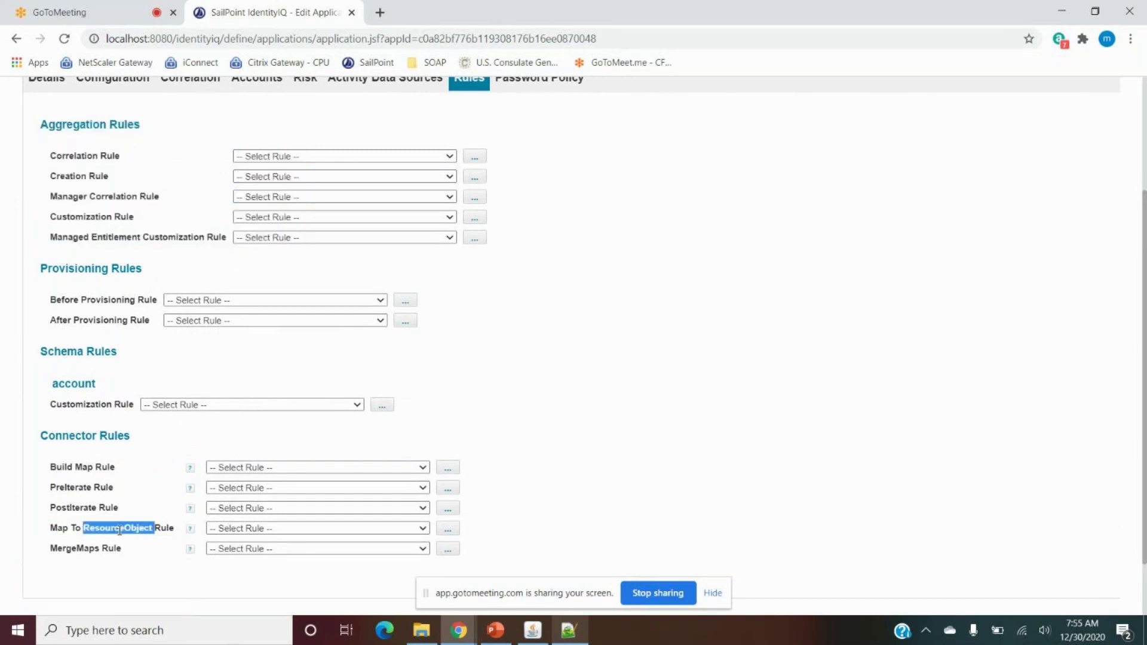
{"action": "left_click_drag", "start_coordinate": [47, 155], "coordinate": [519, 238]}
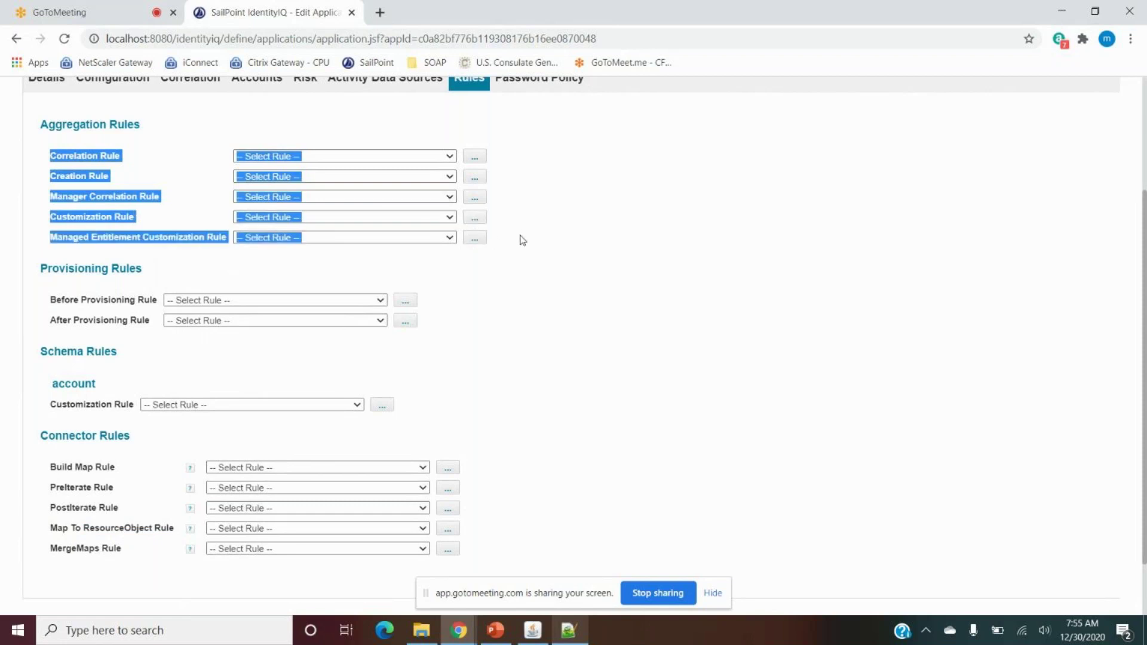
{"action": "double_click", "coordinate": [72, 156]}
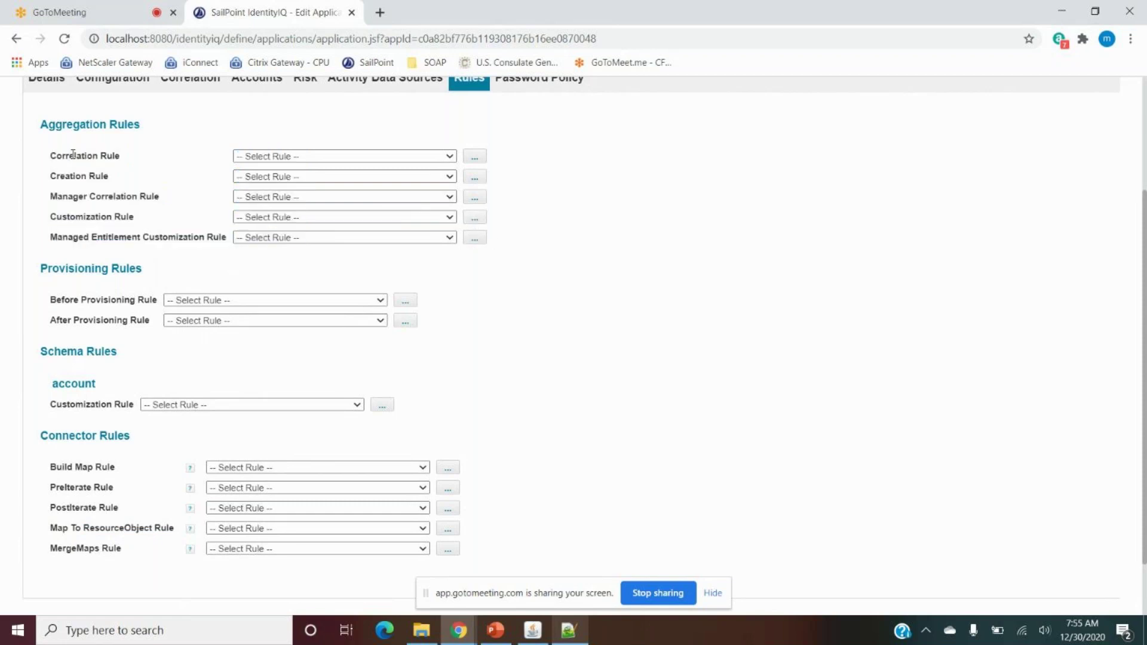
Review the account schema's identity attribute and the existing configurations available for account correlation.
{"action": "scroll", "coordinate": [231, 241], "scroll_direction": "up", "scroll_amount": 2}
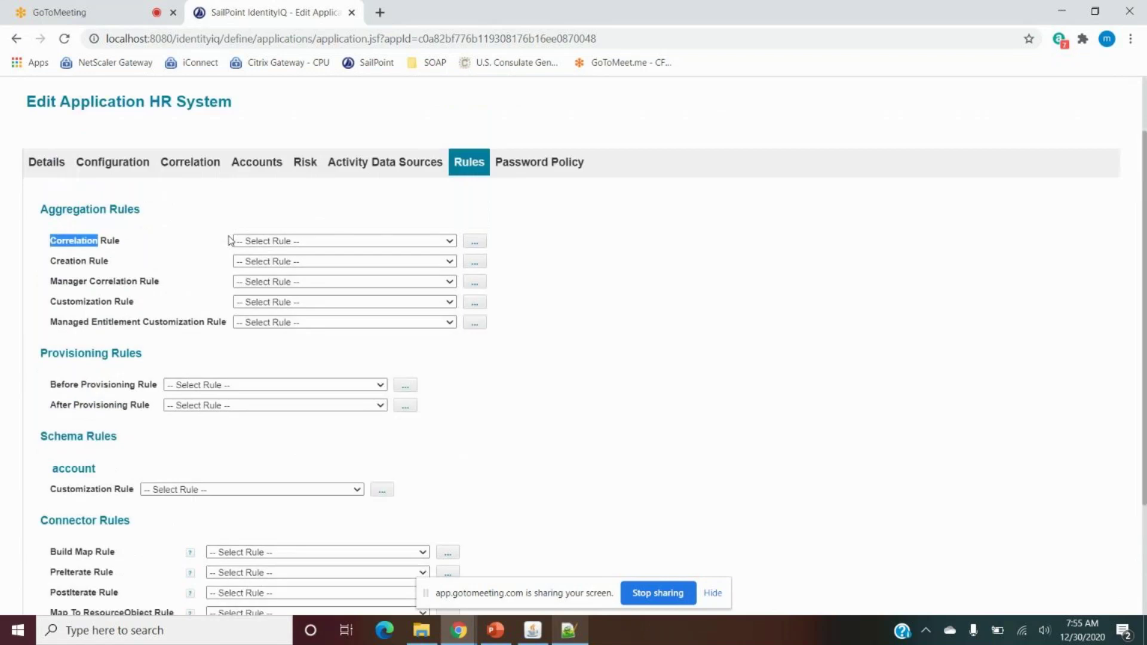
{"action": "scroll", "coordinate": [229, 239], "scroll_direction": "up", "scroll_amount": 1}
{"action": "left_click", "coordinate": [113, 226]}
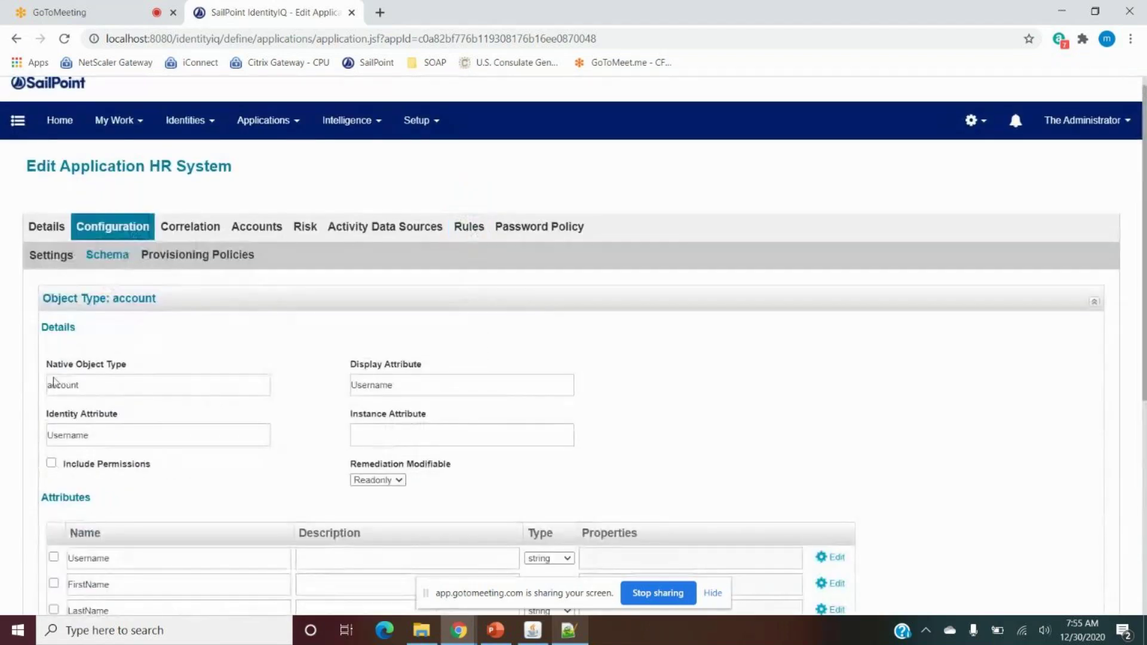
{"action": "left_click_drag", "start_coordinate": [92, 438], "coordinate": [39, 439]}
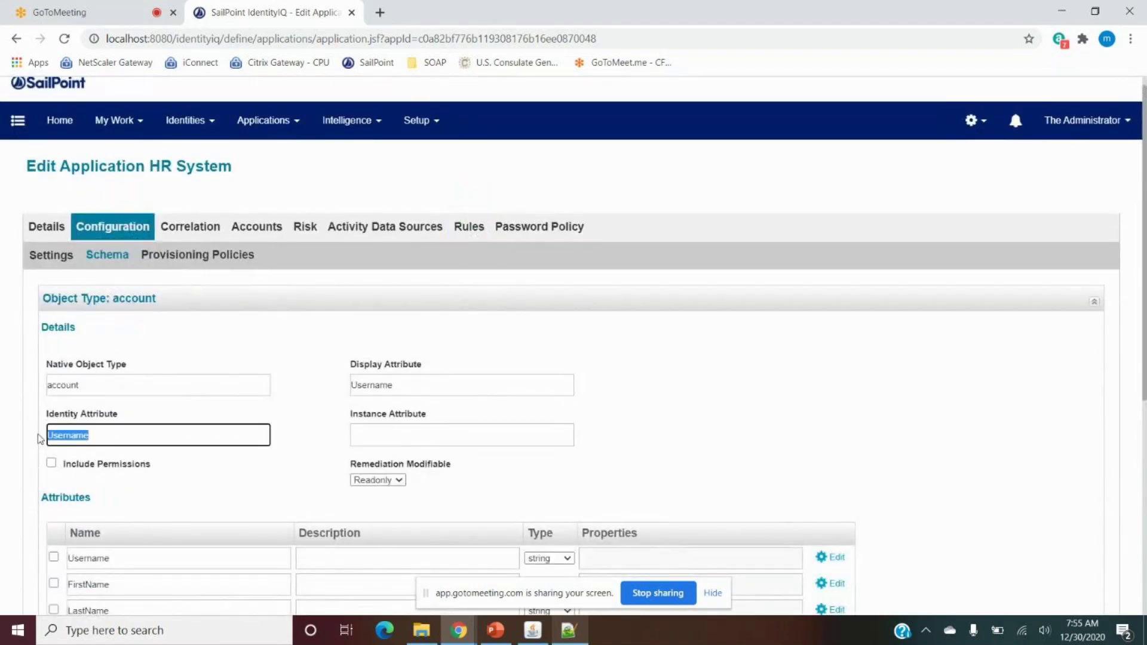
{"action": "left_click", "coordinate": [194, 234]}
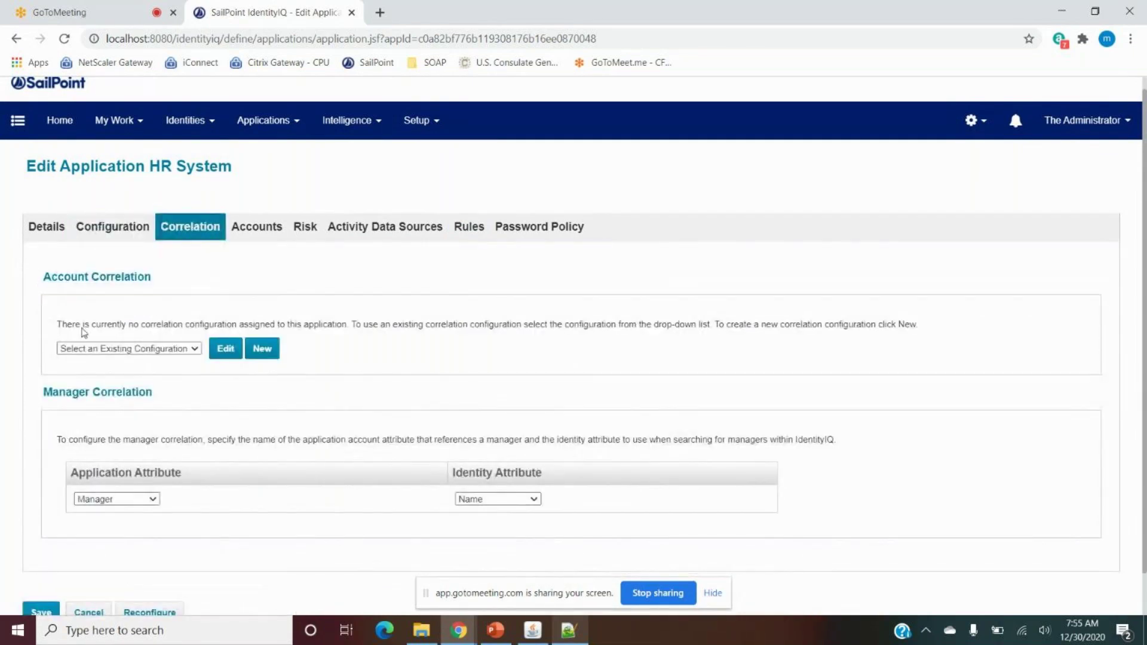
{"action": "left_click", "coordinate": [169, 353]}
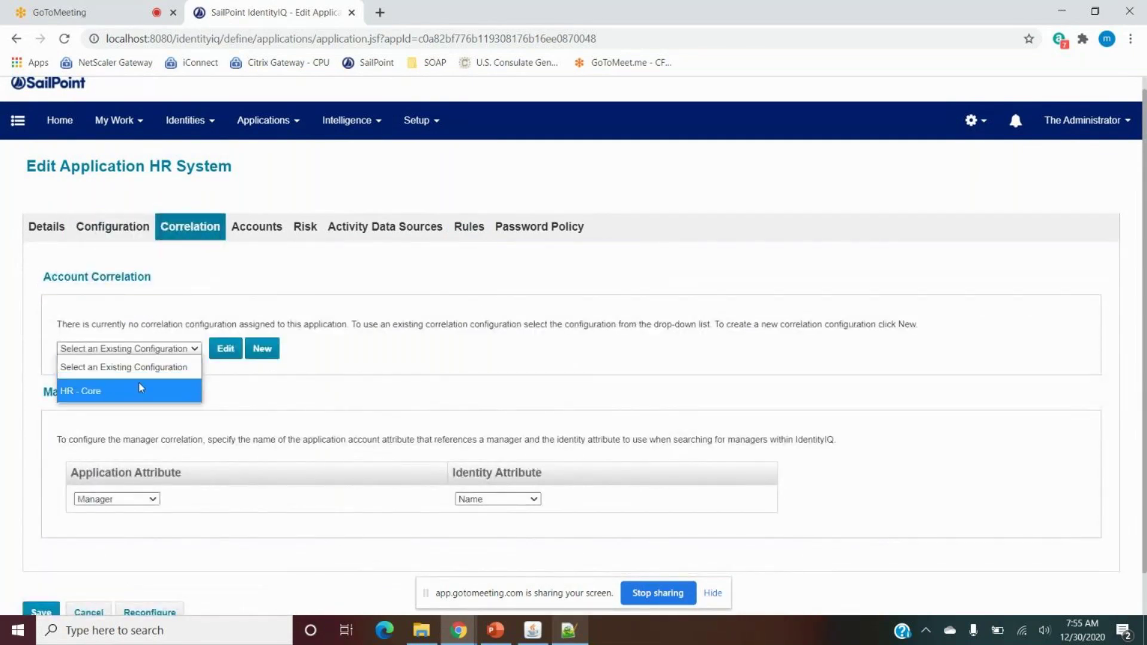
{"action": "left_click", "coordinate": [323, 380]}
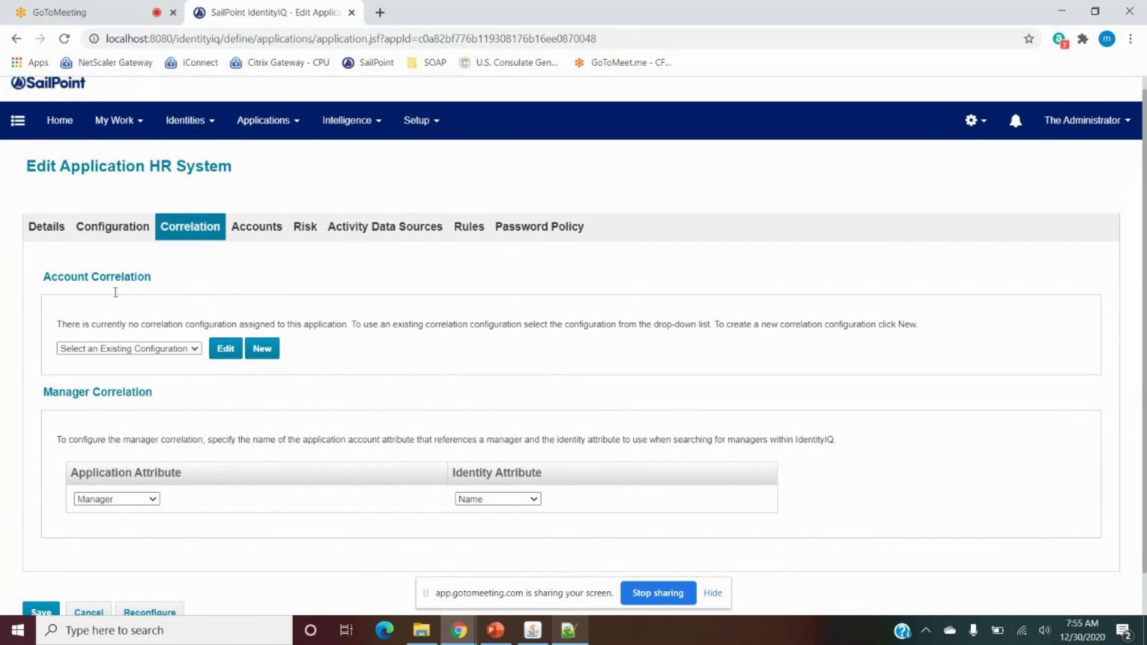
Examine the arguments and return values of a Correlation rule in the HR System's rule editor, and close it without creating a rule.
{"action": "left_click", "coordinate": [469, 230]}
{"action": "left_click_drag", "start_coordinate": [66, 305], "coordinate": [133, 307]}
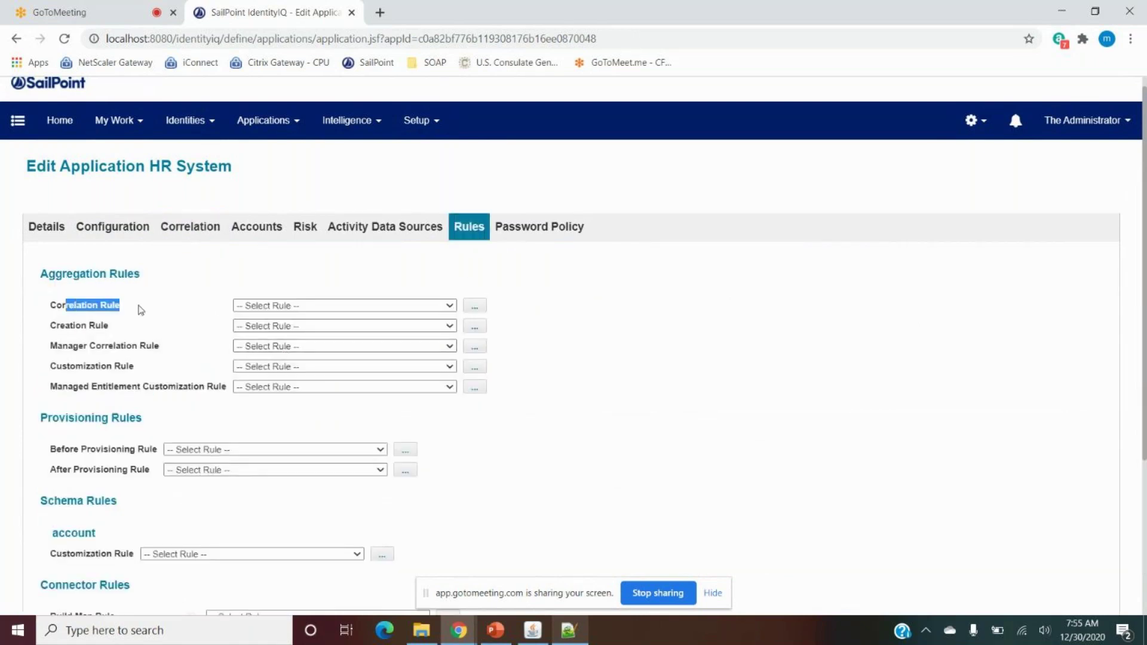
{"action": "left_click", "coordinate": [475, 306]}
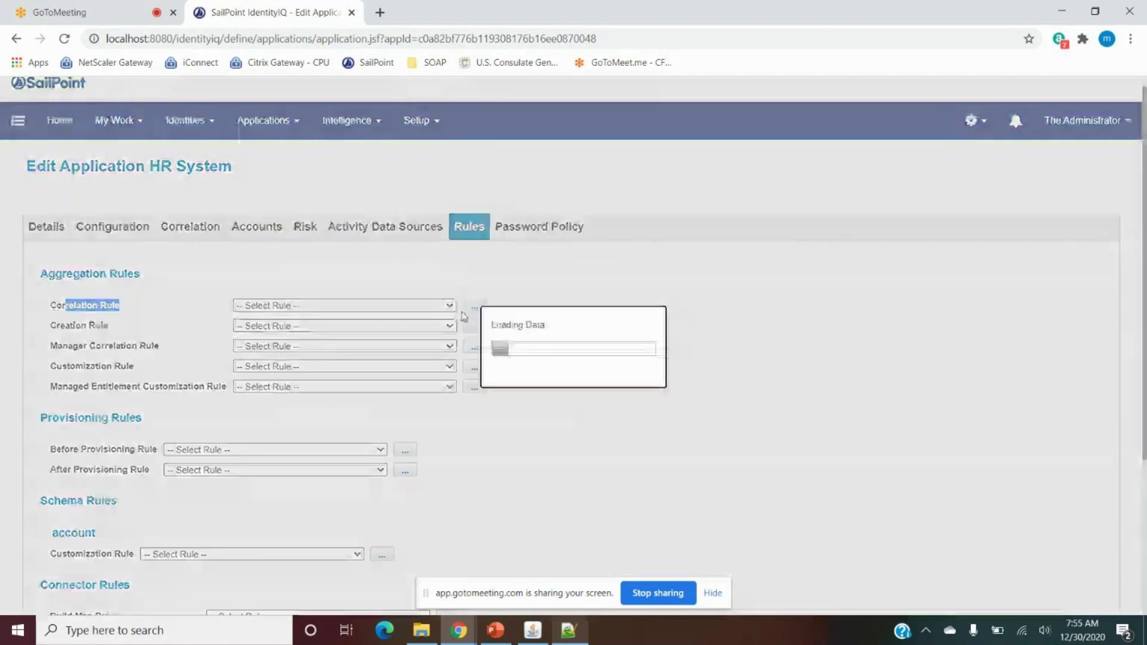
{"action": "scroll", "coordinate": [339, 277], "scroll_direction": "down", "scroll_amount": 1}
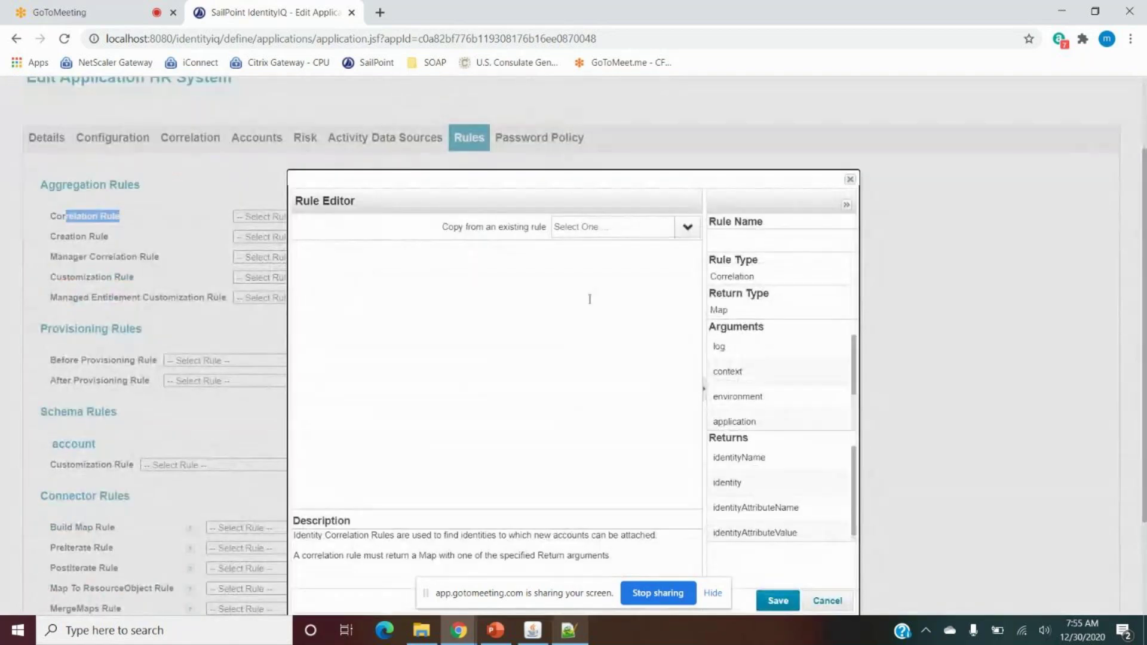
{"action": "left_click", "coordinate": [421, 328]}
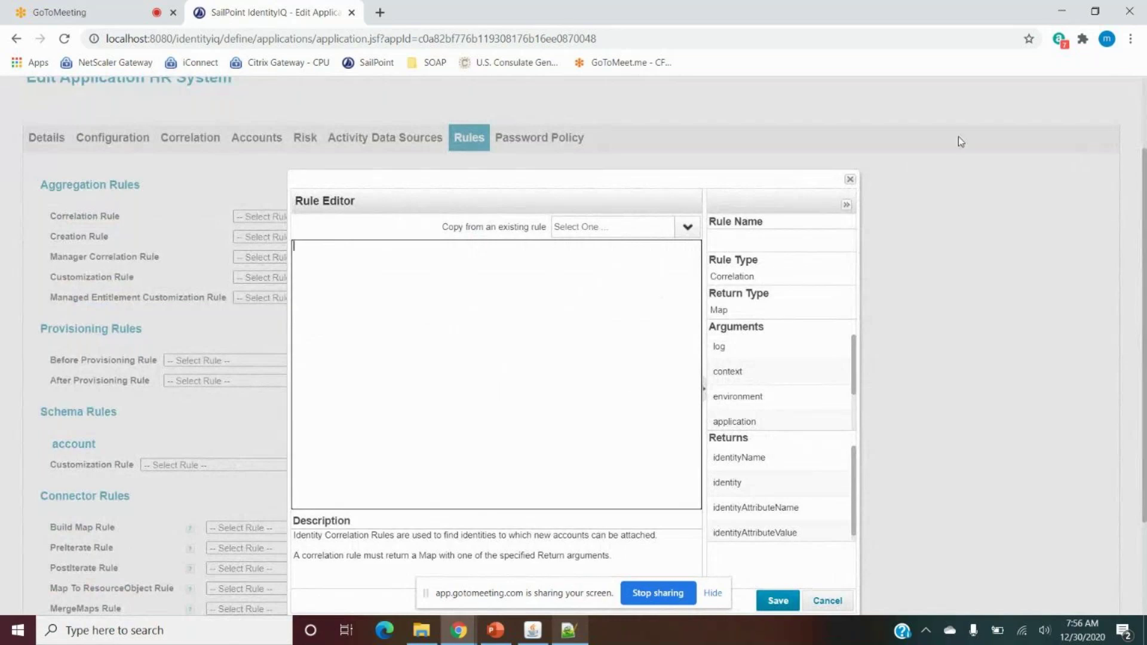
{"action": "left_click", "coordinate": [850, 180]}
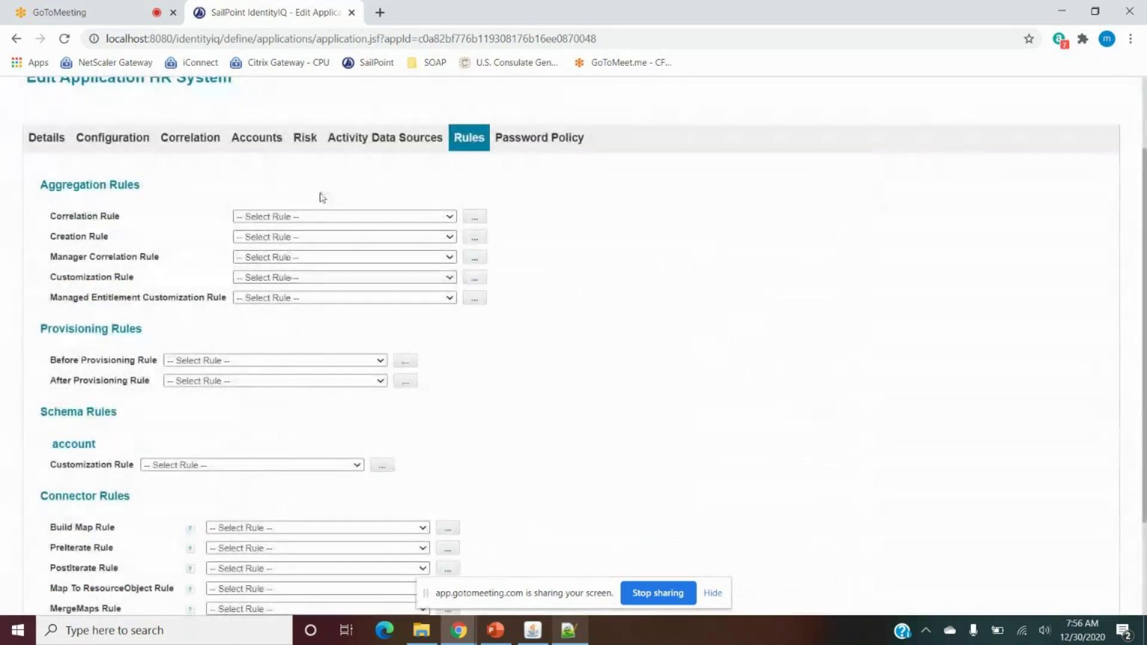
Review the Creation Rule and Manager Correlation Rule entries, comparing the latter with the application's manager correlation mapping.
{"action": "left_click_drag", "start_coordinate": [51, 236], "coordinate": [124, 241]}
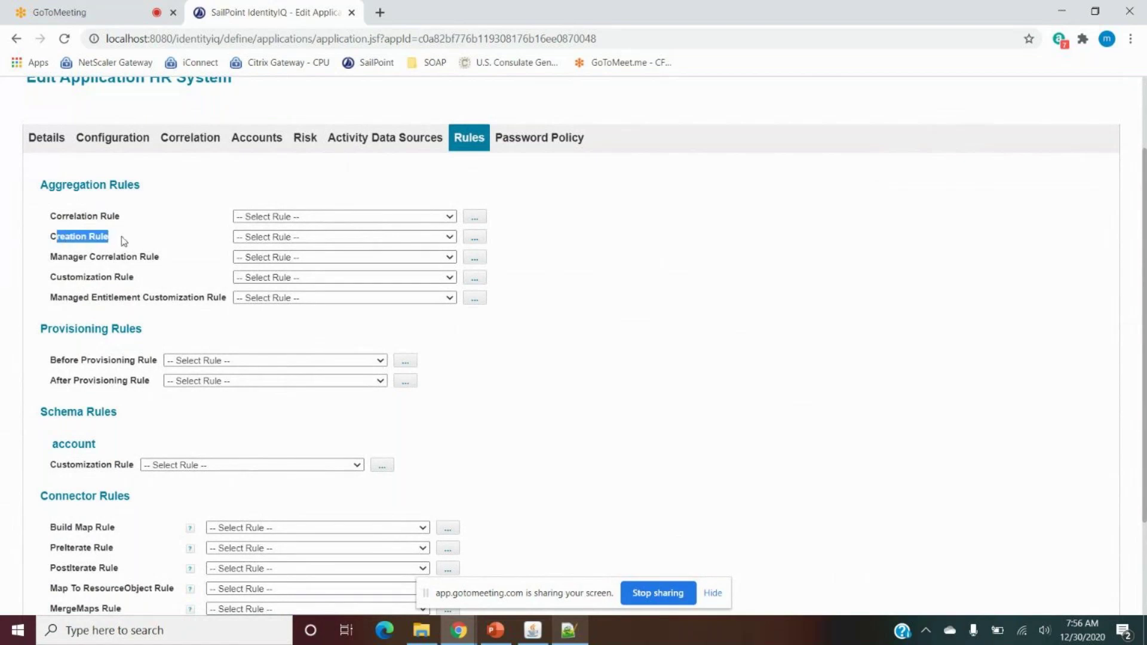
{"action": "left_click_drag", "start_coordinate": [51, 236], "coordinate": [120, 240]}
{"action": "left_click_drag", "start_coordinate": [60, 261], "coordinate": [144, 259]}
{"action": "left_click", "coordinate": [202, 147]}
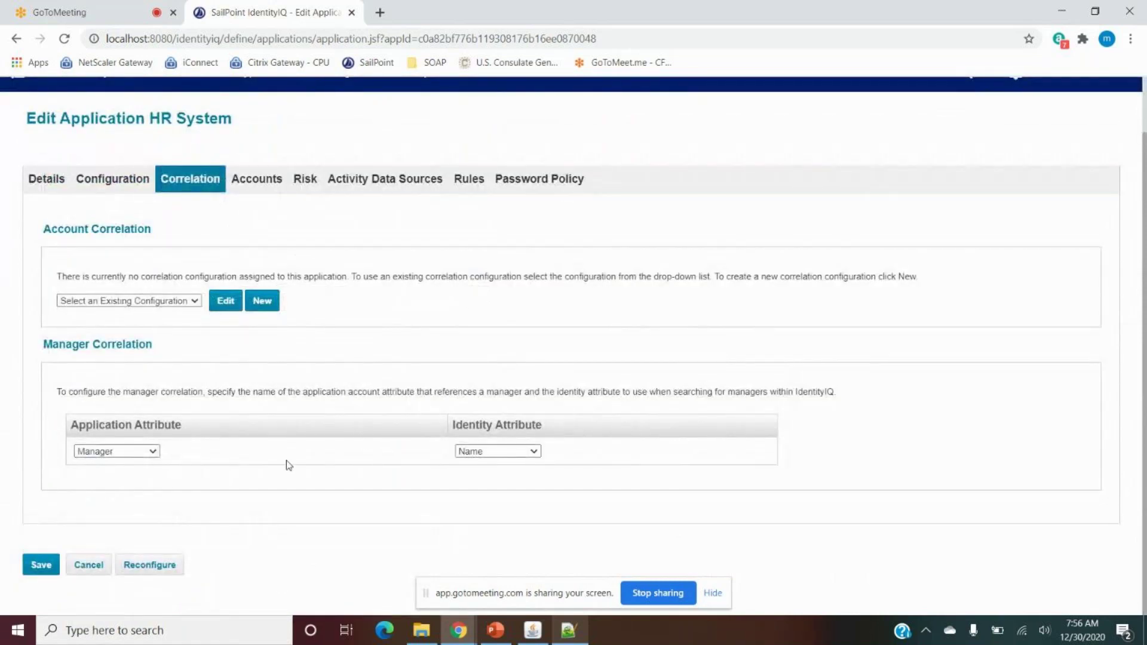
{"action": "left_click", "coordinate": [467, 180]}
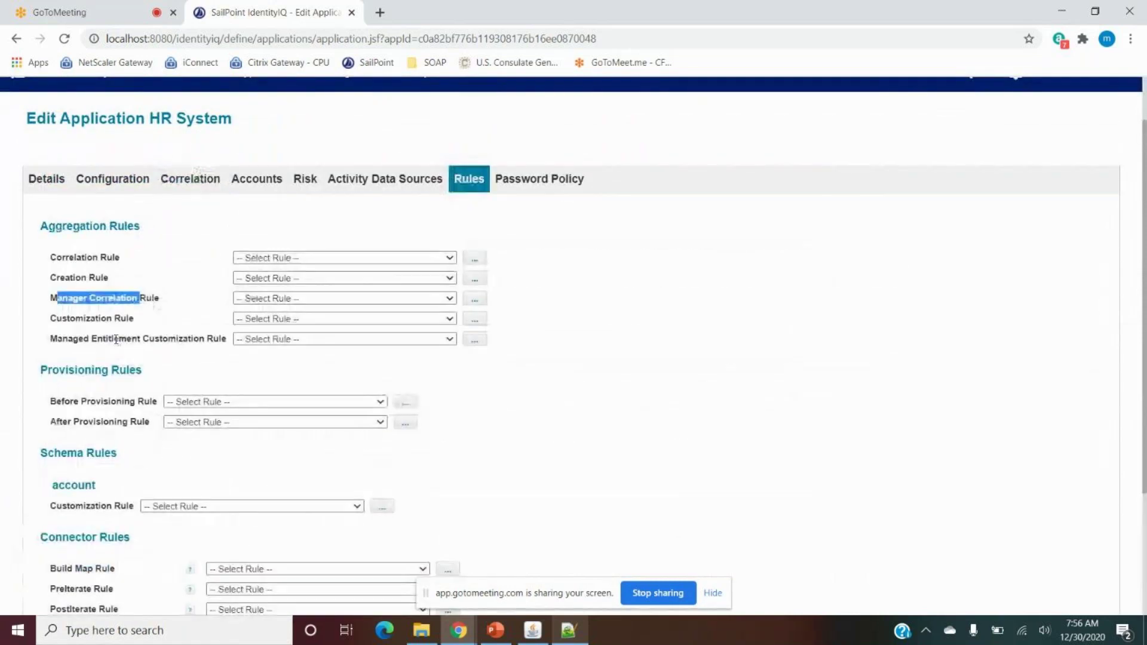
Examine the remaining aggregation rules, from Manager Correlation through Customization to Managed Entitlement Customization.
{"action": "double_click", "coordinate": [68, 298]}
{"action": "left_click", "coordinate": [159, 299]}
{"action": "left_click_drag", "start_coordinate": [160, 302], "coordinate": [58, 319]}
{"action": "left_click", "coordinate": [152, 323]}
{"action": "left_click_drag", "start_coordinate": [152, 324], "coordinate": [50, 318]}
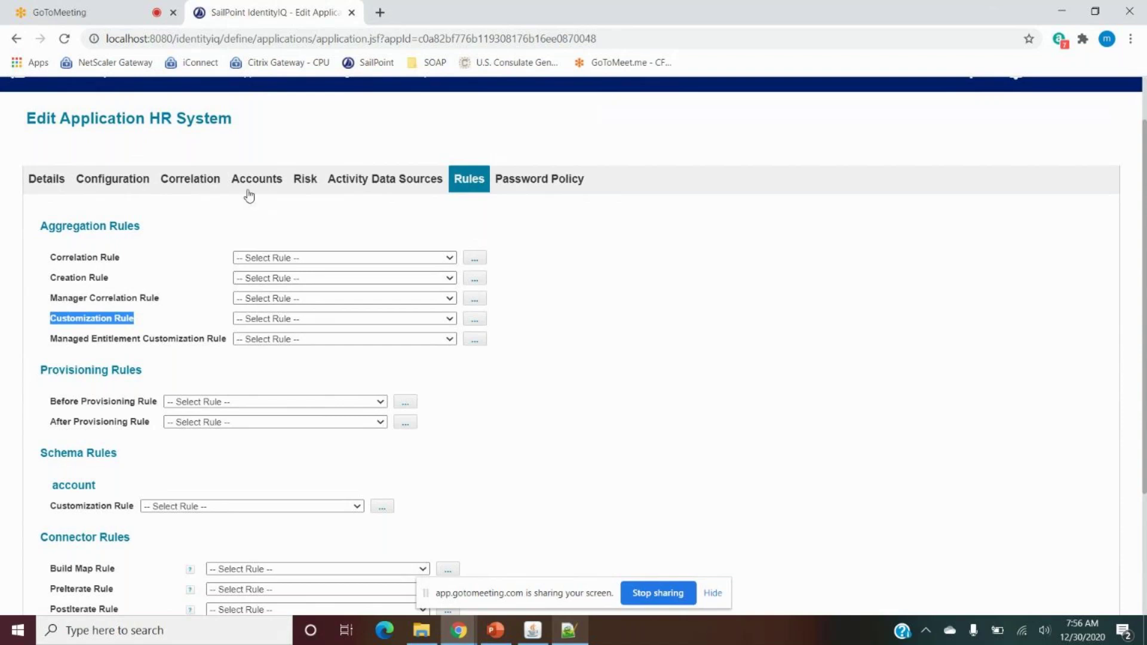
{"action": "left_click", "coordinate": [176, 324]}
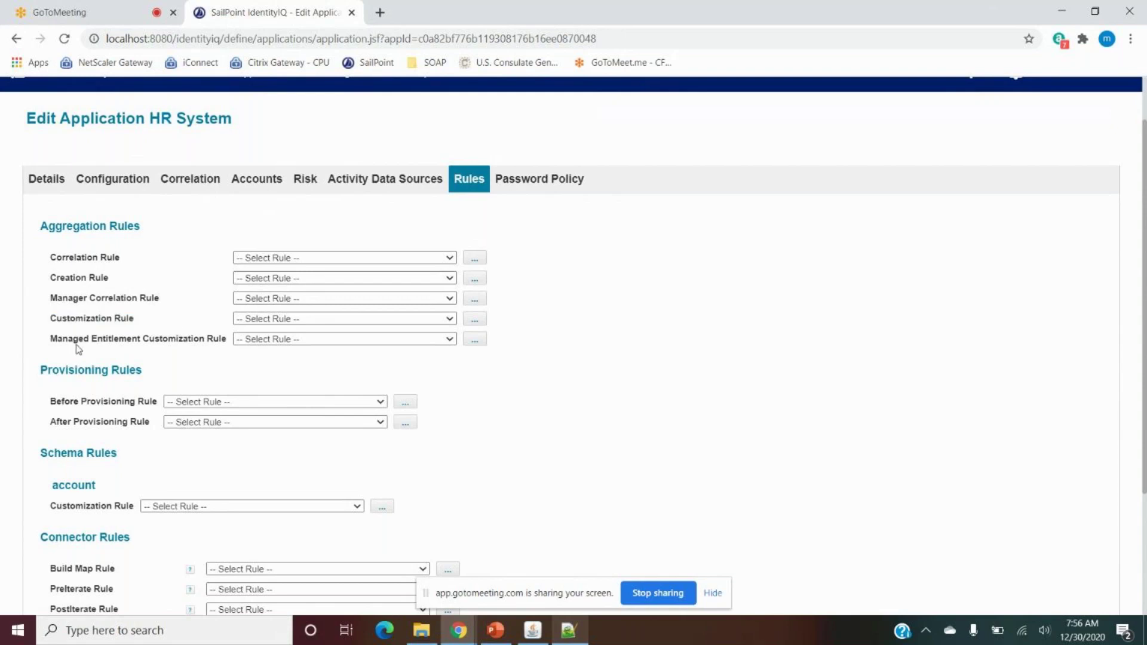
{"action": "left_click_drag", "start_coordinate": [47, 341], "coordinate": [216, 338]}
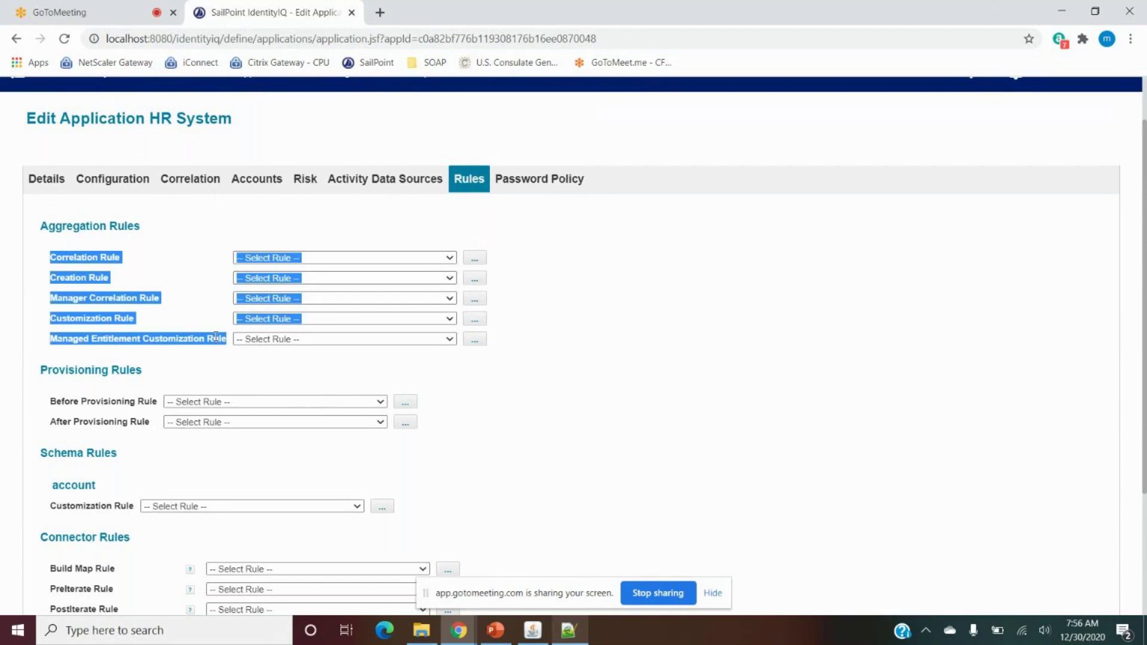
{"action": "left_click", "coordinate": [381, 378]}
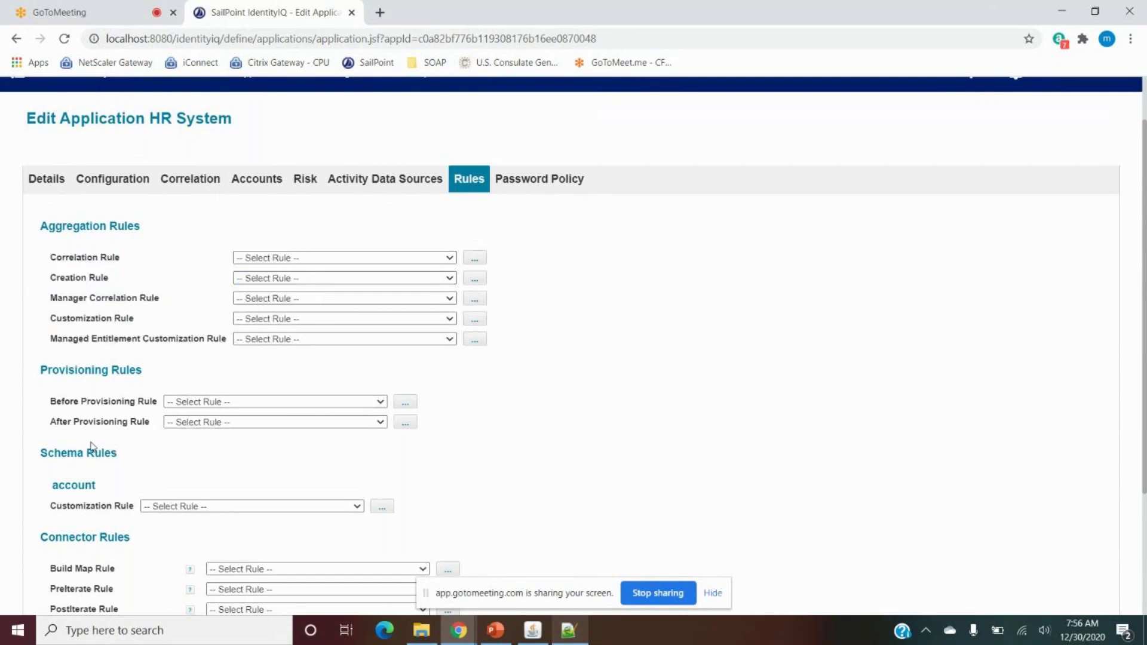
Examine the Before Provisioning and After Provisioning entries among the provisioning rules.
{"action": "scroll", "coordinate": [58, 480], "scroll_direction": "down", "scroll_amount": 1}
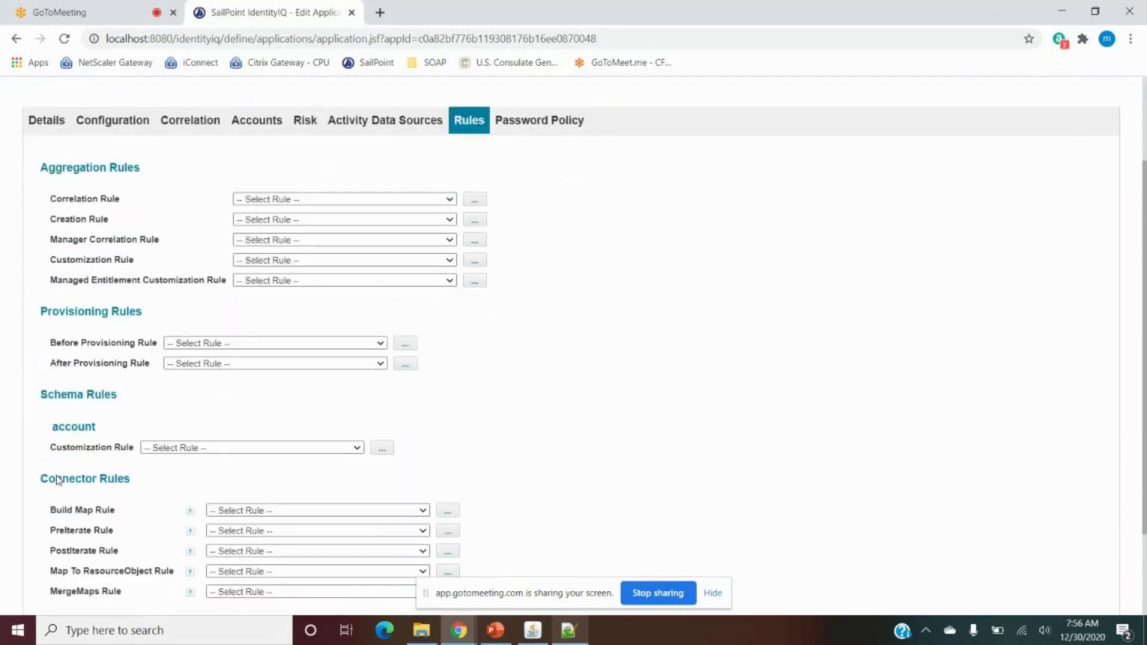
{"action": "scroll", "coordinate": [58, 480], "scroll_direction": "down", "scroll_amount": 1}
{"action": "left_click_drag", "start_coordinate": [45, 284], "coordinate": [405, 347]}
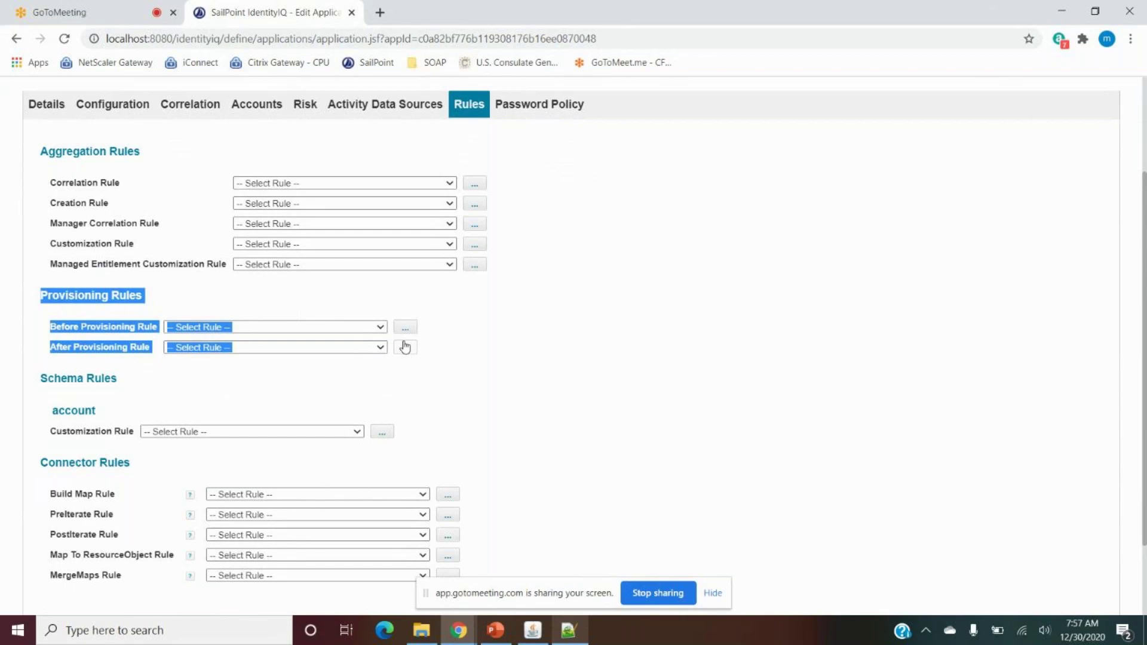
{"action": "left_click", "coordinate": [138, 323]}
{"action": "left_click_drag", "start_coordinate": [138, 324], "coordinate": [137, 324]}
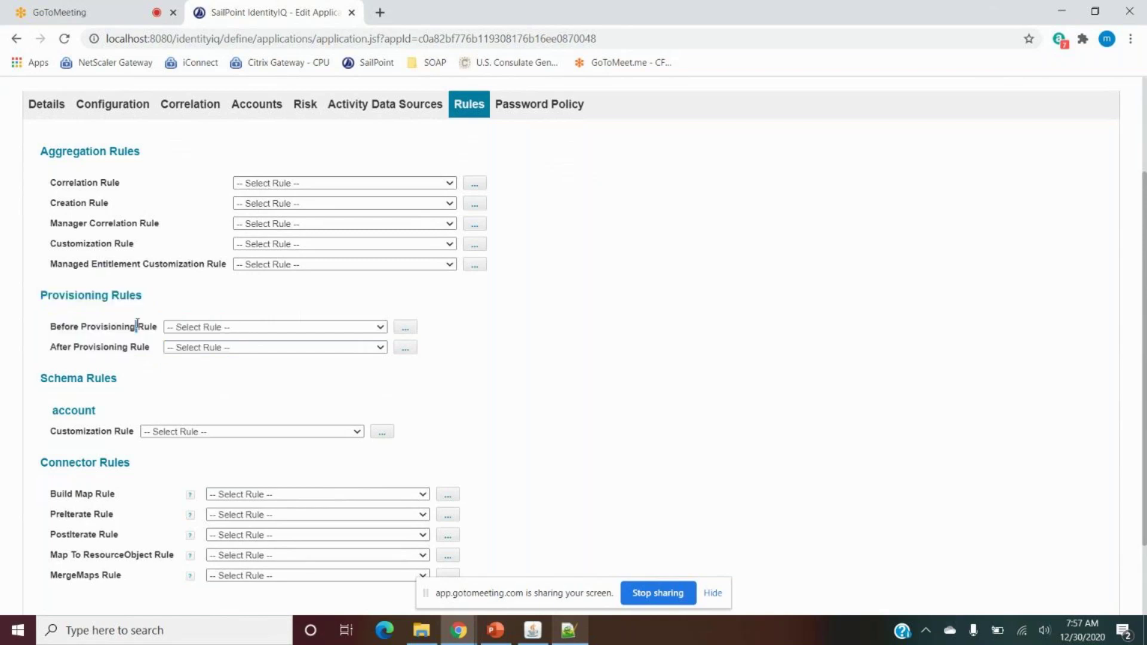
{"action": "double_click", "coordinate": [94, 330]}
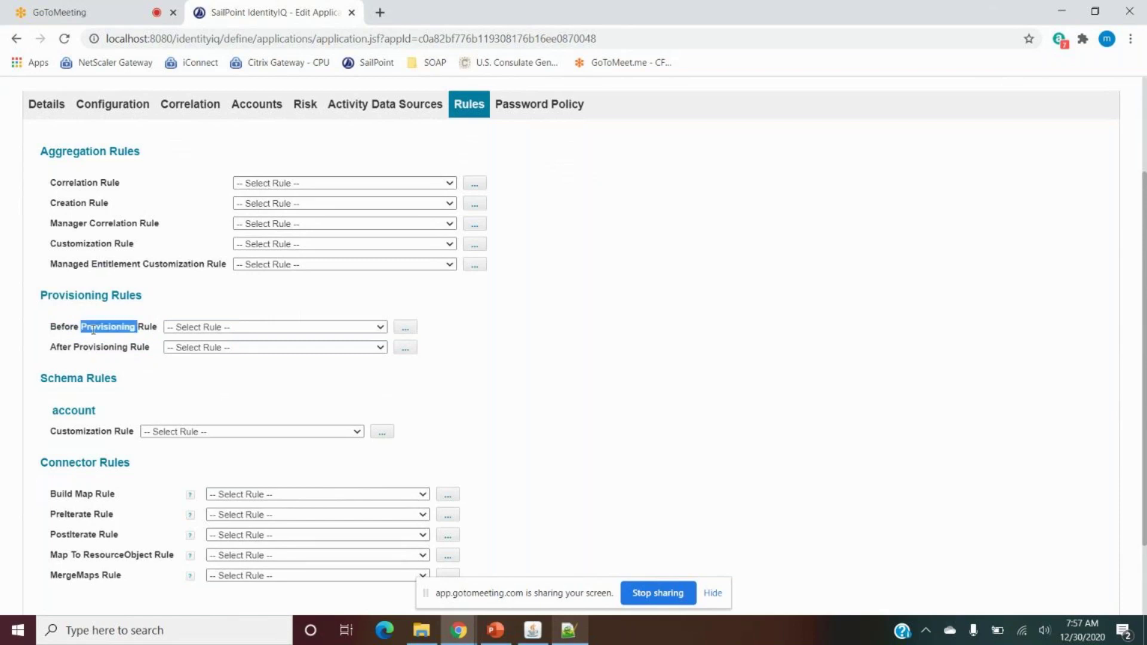
{"action": "left_click_drag", "start_coordinate": [56, 327], "coordinate": [160, 330]}
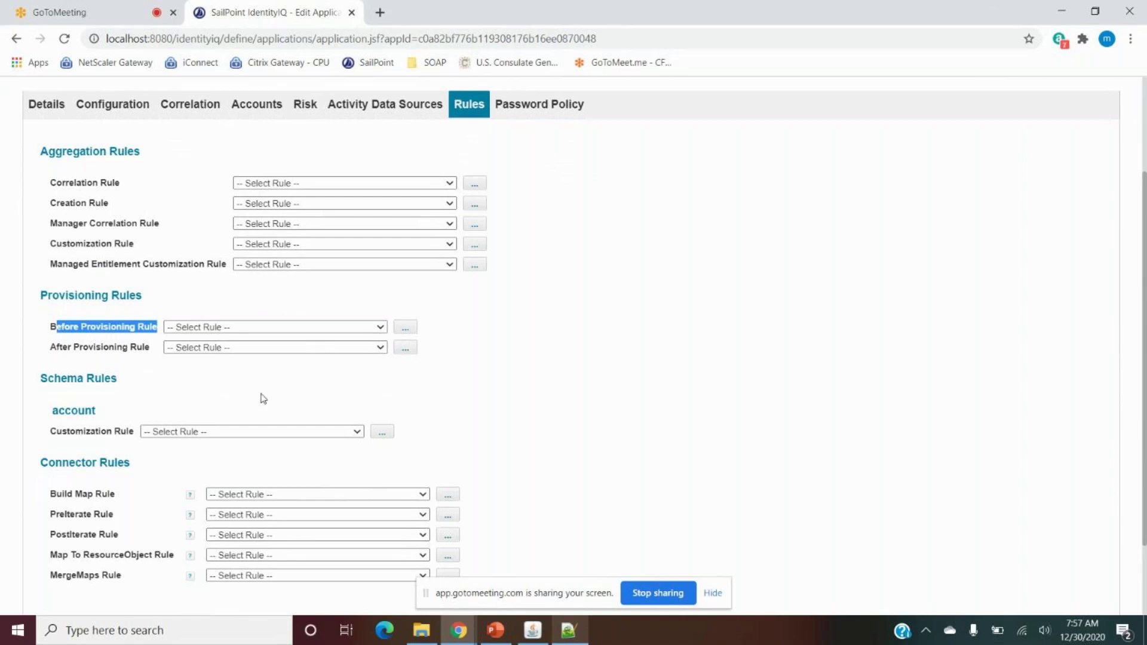
{"action": "left_click_drag", "start_coordinate": [153, 349], "coordinate": [40, 346]}
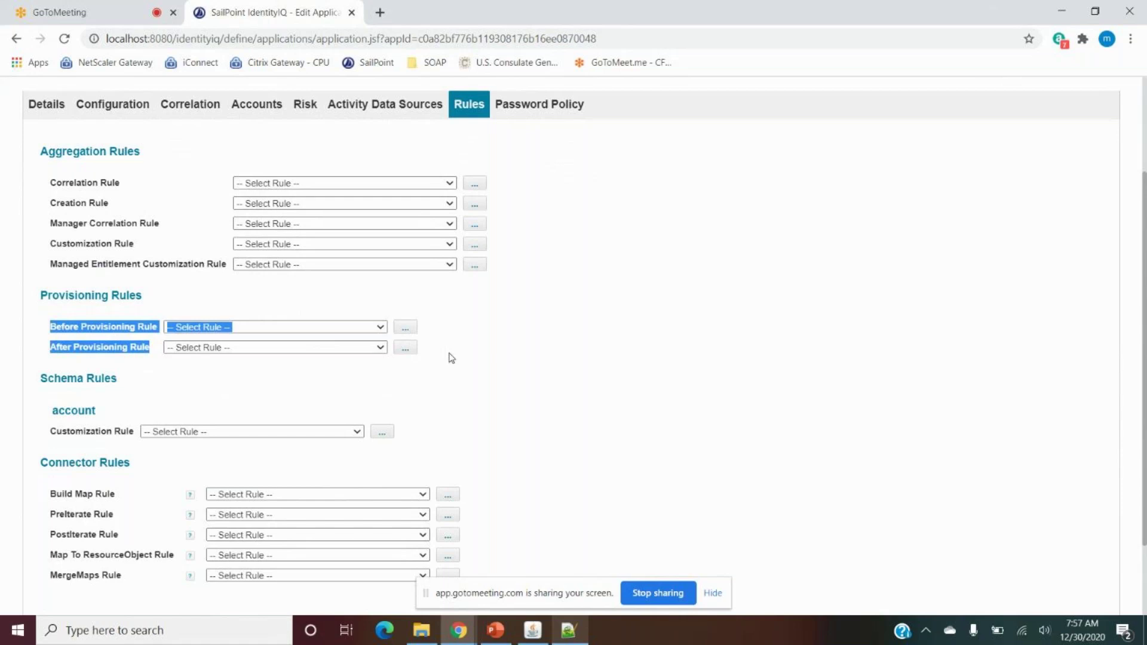
Review the HR System's correlation settings and account schema attributes, and save the application definition.
{"action": "left_click", "coordinate": [197, 107]}
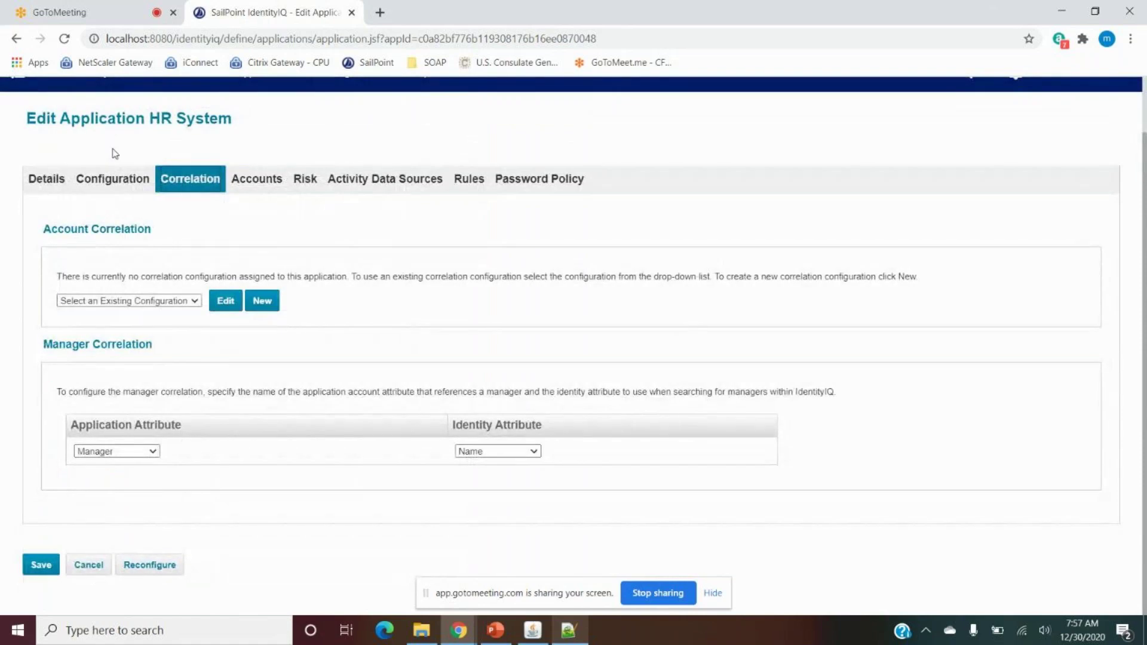
{"action": "left_click", "coordinate": [111, 179]}
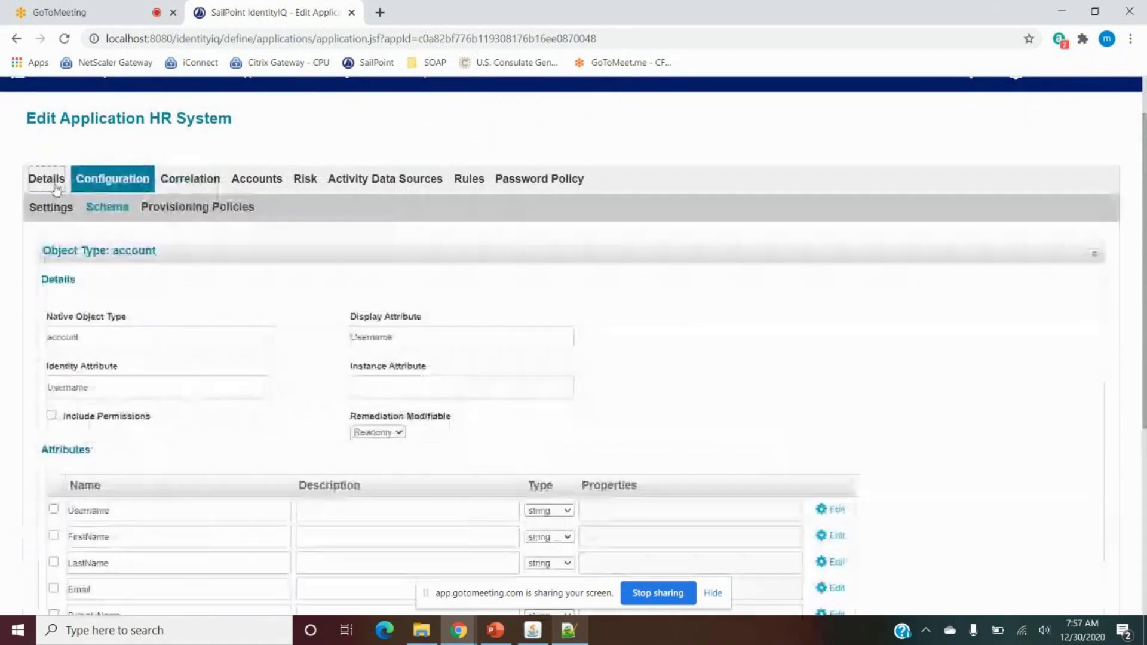
{"action": "left_click", "coordinate": [50, 183]}
{"action": "left_click", "coordinate": [123, 190]}
{"action": "scroll", "coordinate": [302, 230], "scroll_direction": "down", "scroll_amount": 5}
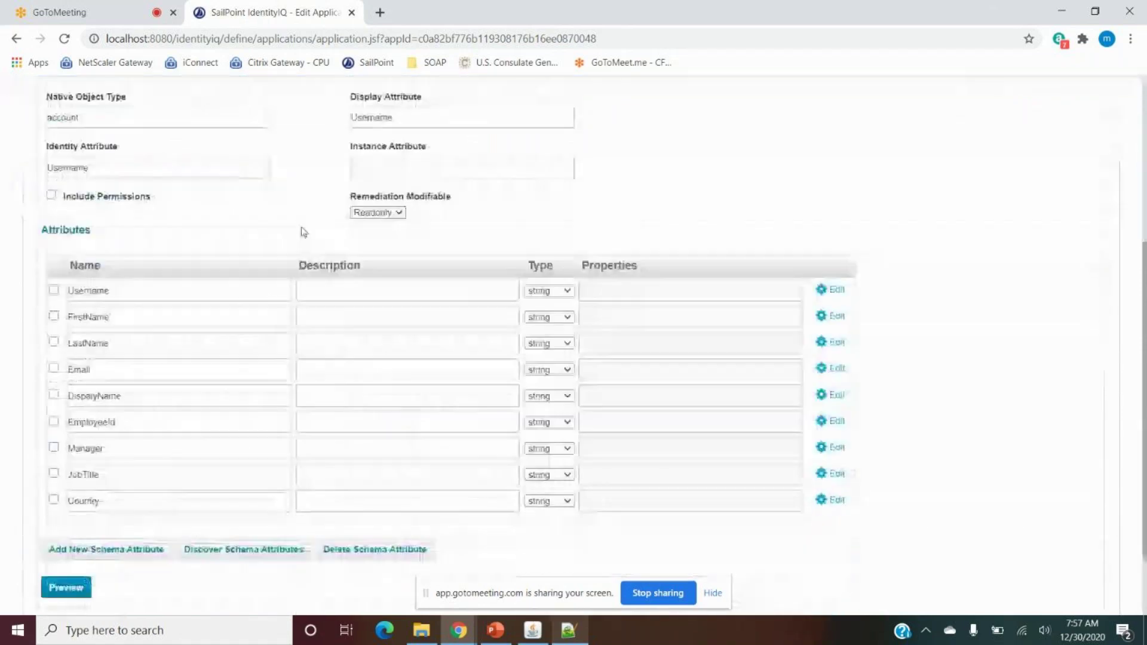
{"action": "left_click", "coordinate": [54, 567]}
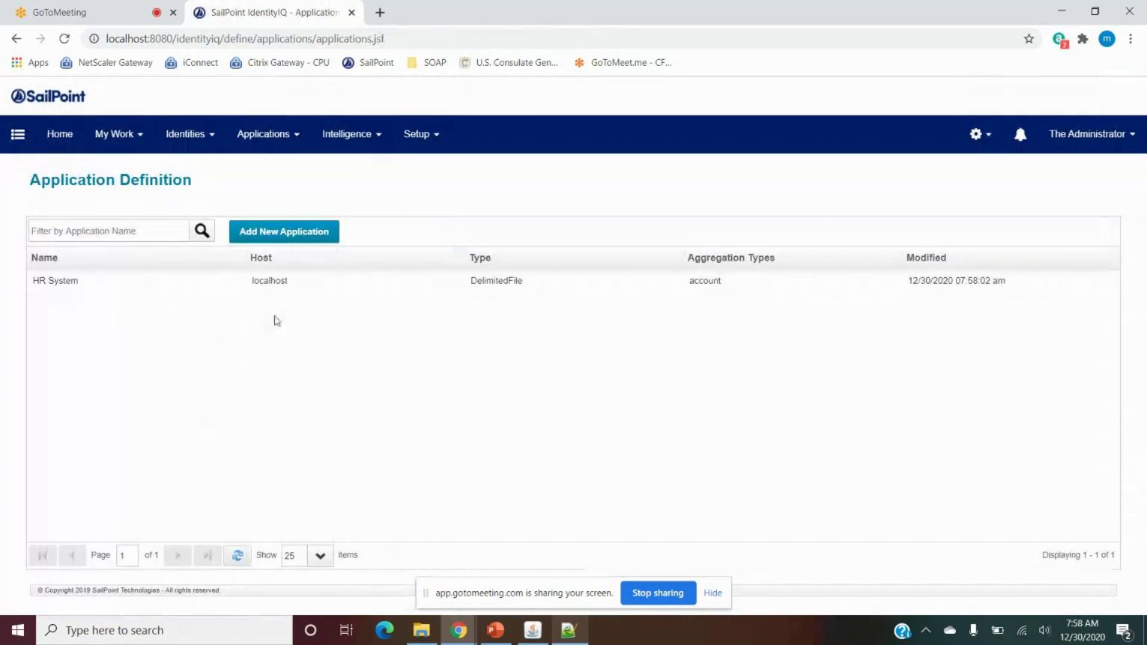
Switch to the PowerPoint presentation and show the "Configure authoritative application(s)" item on the Initial Configuration slide.
{"action": "left_click", "coordinate": [976, 135]}
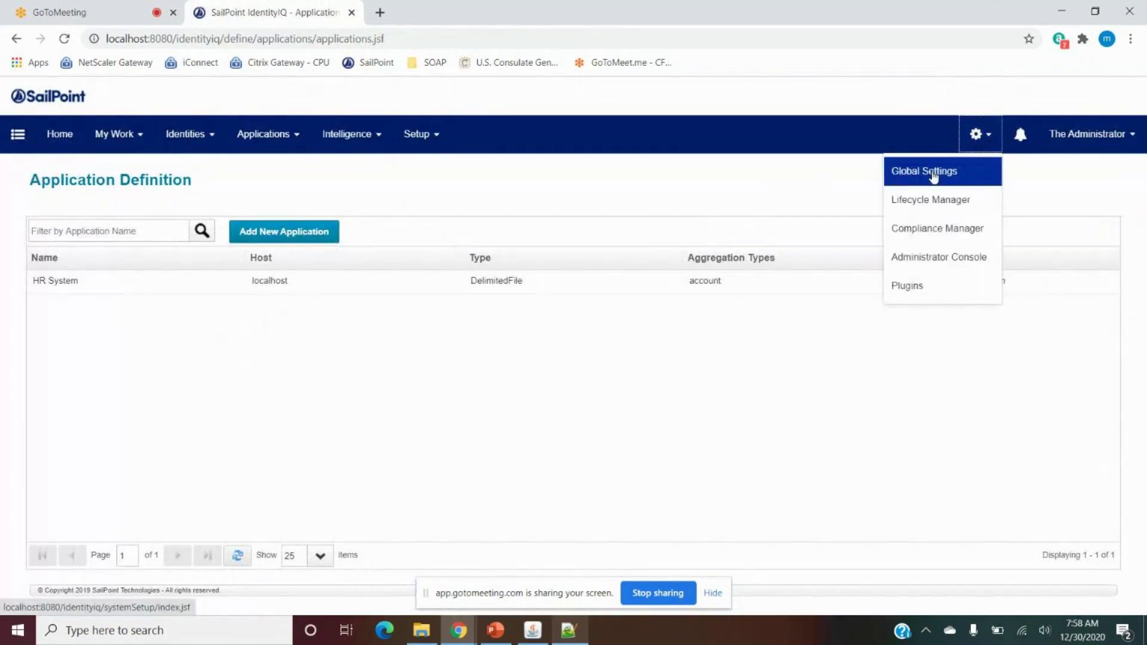
{"action": "left_click", "coordinate": [508, 631]}
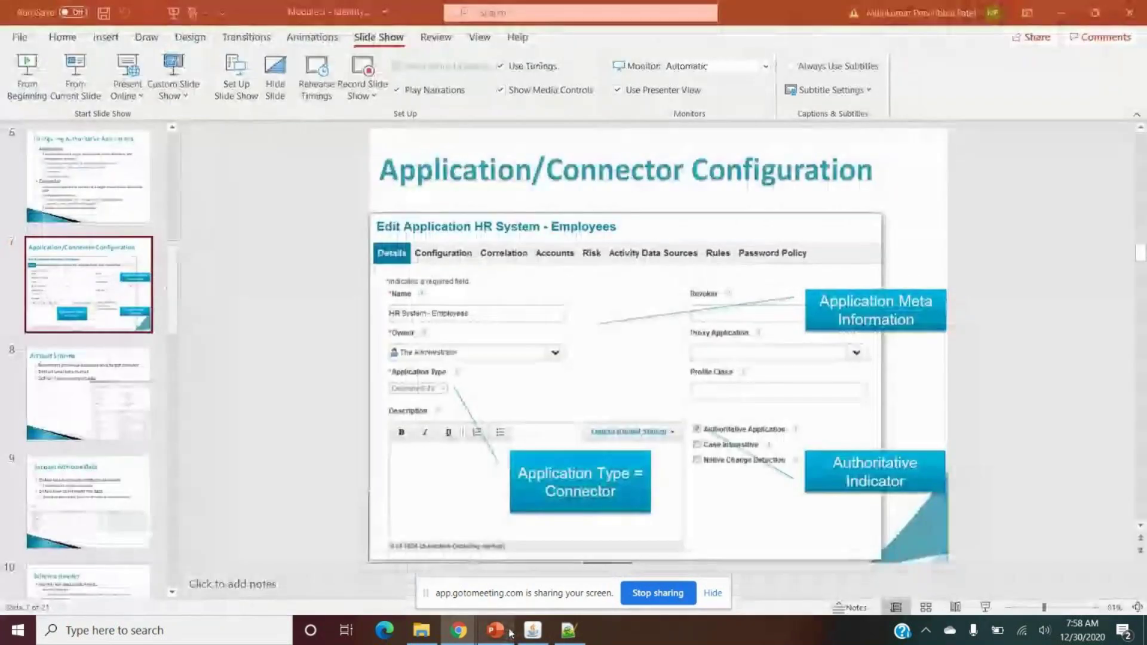
{"action": "left_click", "coordinate": [66, 179]}
{"action": "scroll", "coordinate": [63, 243], "scroll_direction": "up", "scroll_amount": 3}
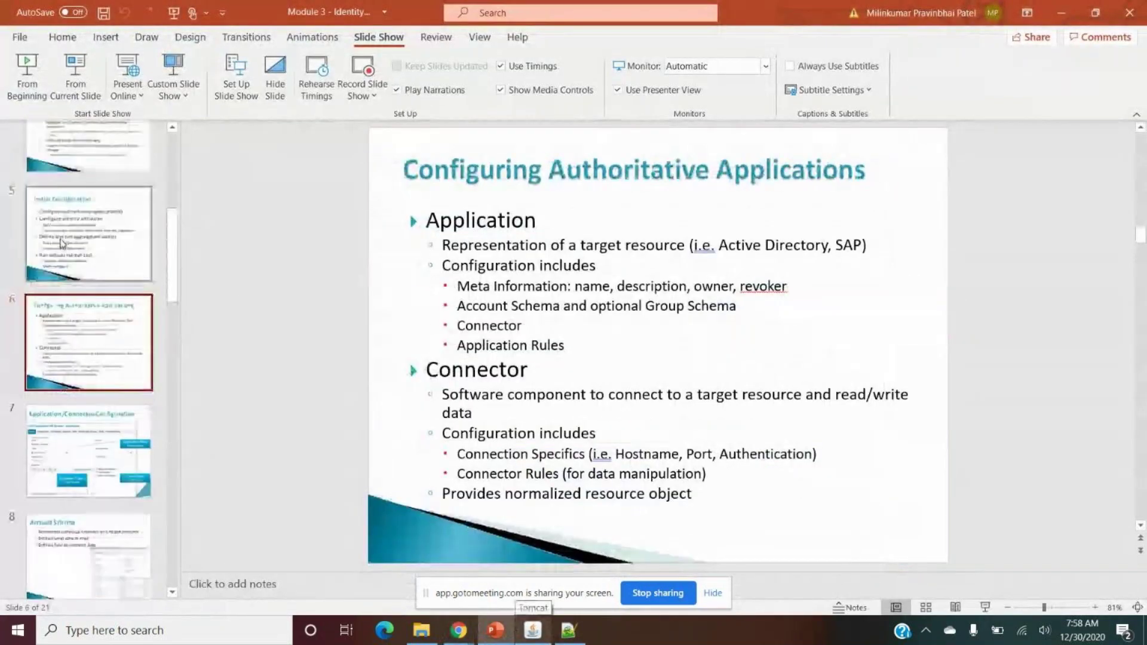
{"action": "left_click", "coordinate": [62, 244]}
{"action": "left_click_drag", "start_coordinate": [427, 241], "coordinate": [812, 242]}
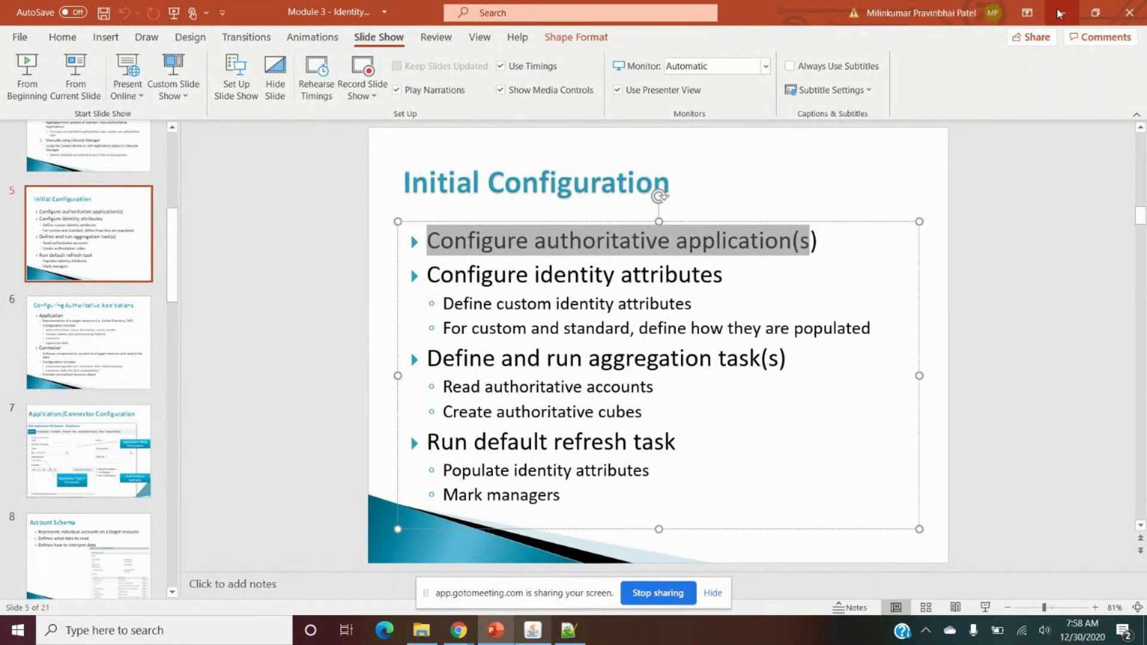
Return to IdentityIQ in Chrome, reopen the HR System application and test the connection to its HR.csv file.
{"action": "key", "text": "alt+Tab"}
{"action": "left_click", "coordinate": [381, 293]}
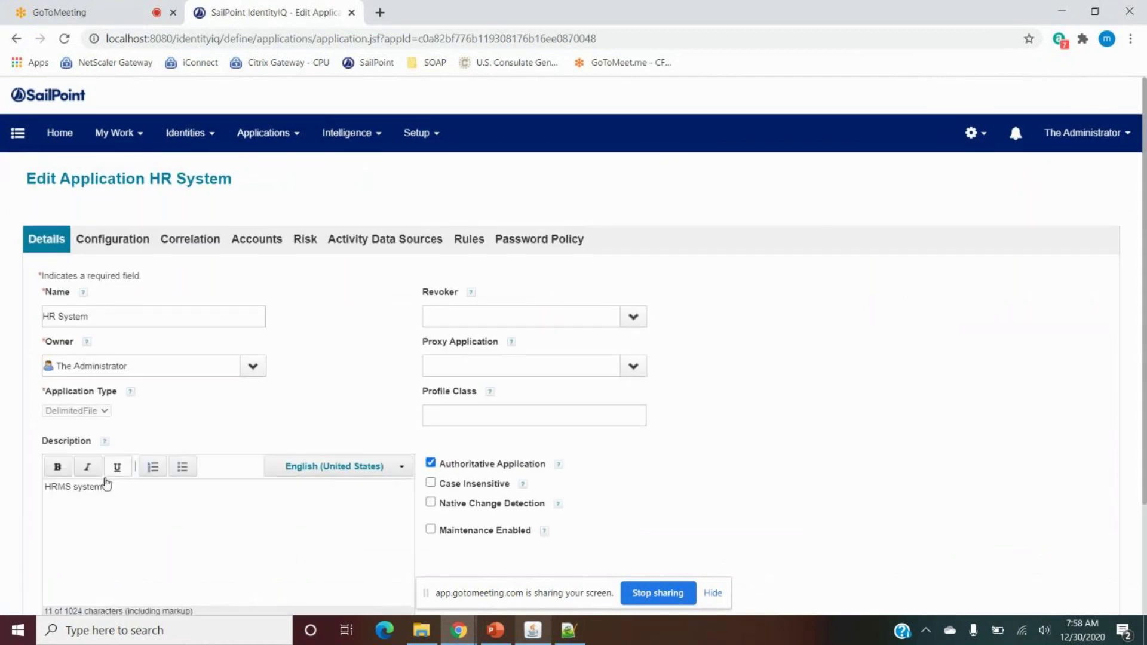
{"action": "scroll", "coordinate": [105, 482], "scroll_direction": "down", "scroll_amount": 3}
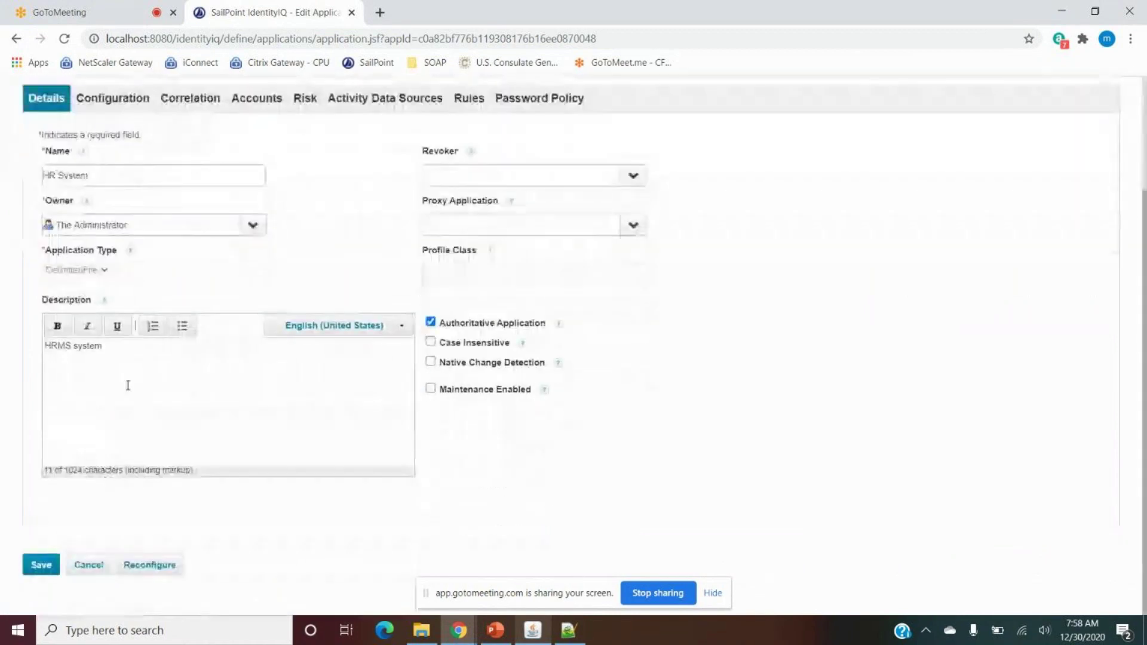
{"action": "left_click", "coordinate": [111, 98]}
{"action": "left_click", "coordinate": [79, 482]}
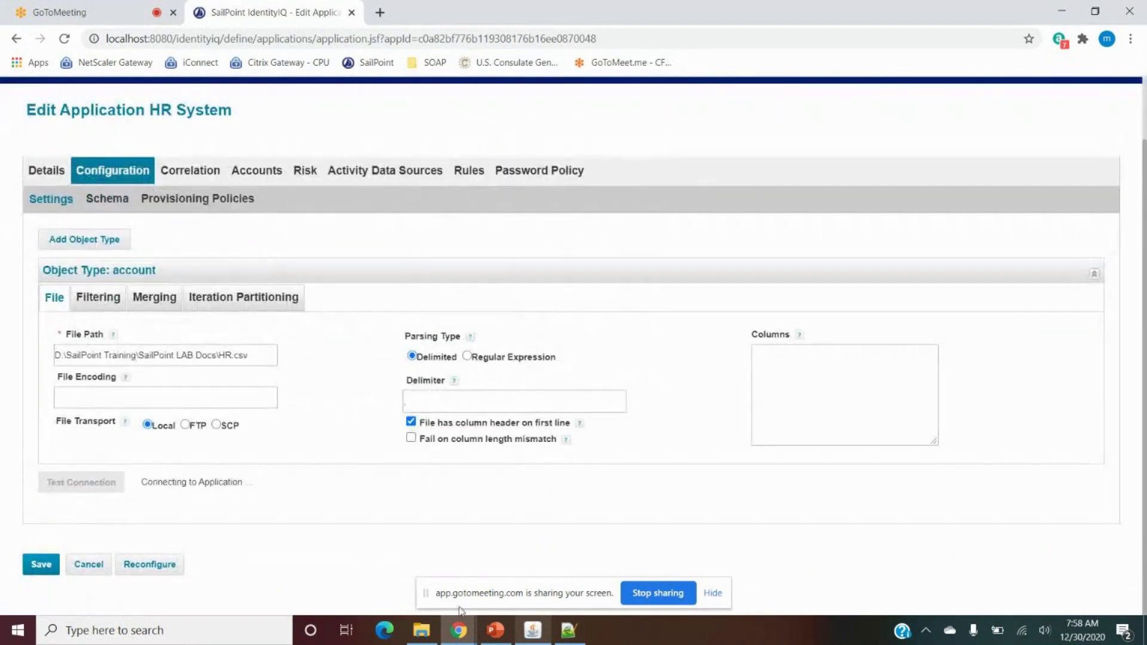
Switch to PowerPoint and review the authoritative application and identity attribute items on the Initial Configuration slide.
{"action": "left_click", "coordinate": [496, 631]}
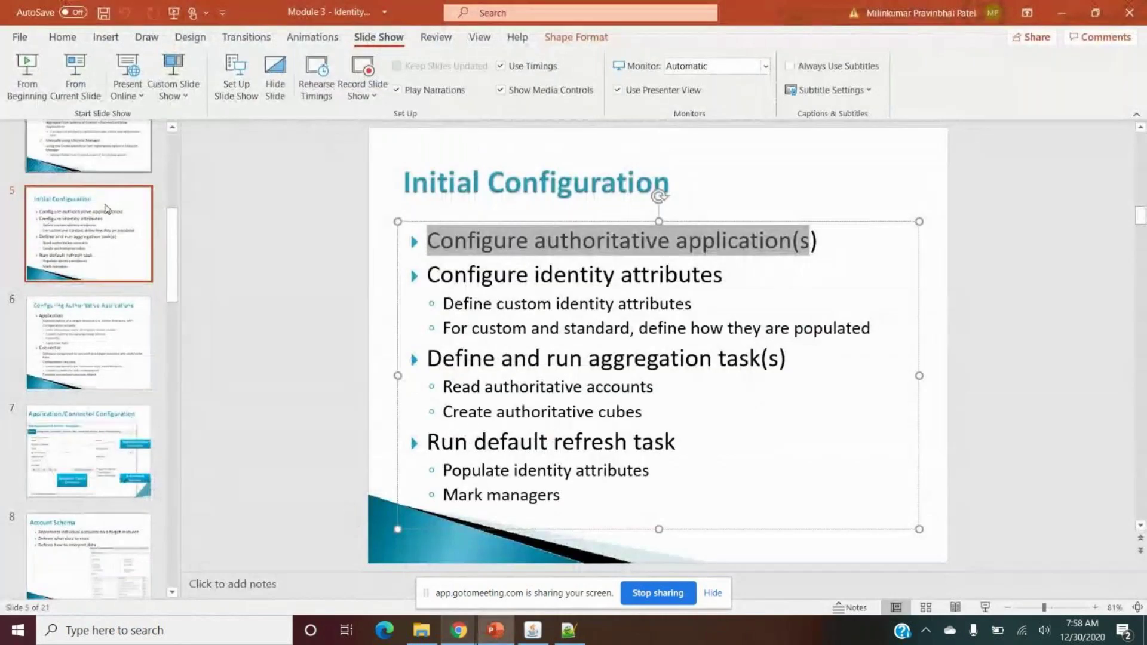
{"action": "left_click_drag", "start_coordinate": [830, 238], "coordinate": [501, 239]}
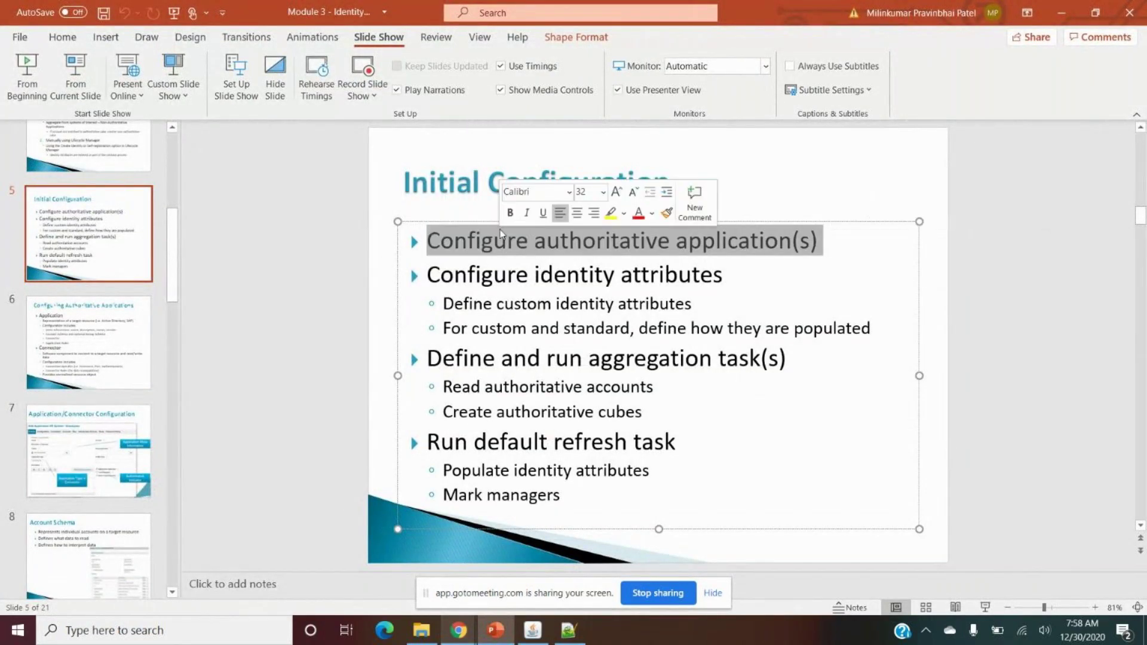
{"action": "left_click_drag", "start_coordinate": [891, 328], "coordinate": [430, 276]}
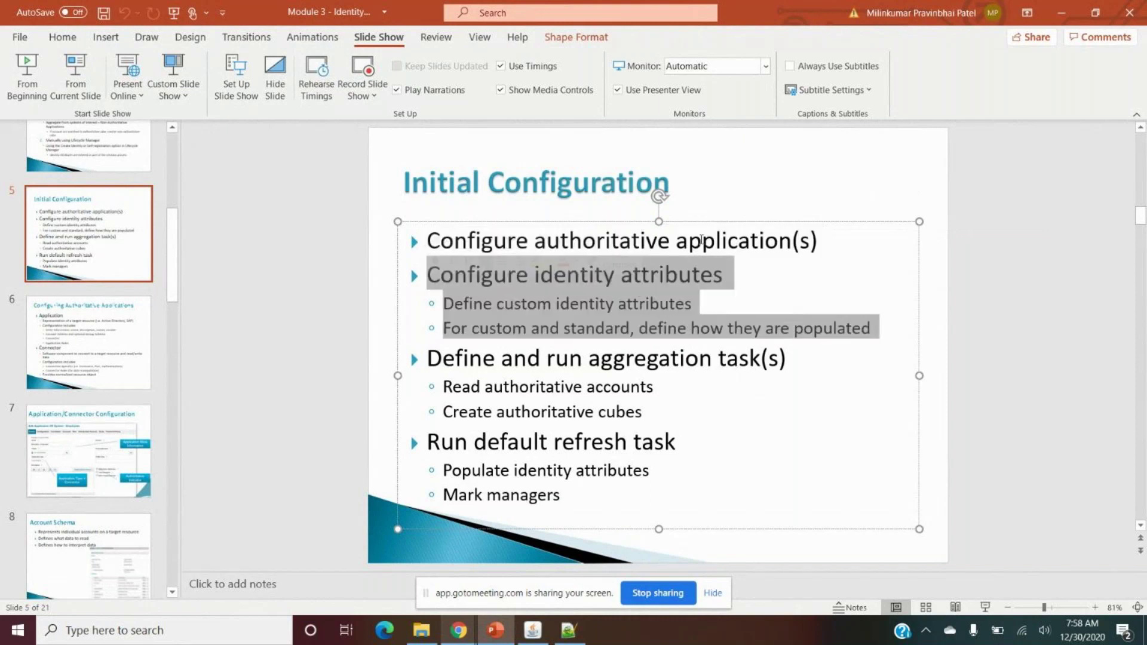
{"action": "double_click", "coordinate": [733, 240]}
Switch back to IdentityIQ in Chrome and open the Global Settings page.
{"action": "mouse_move", "coordinate": [460, 637]}
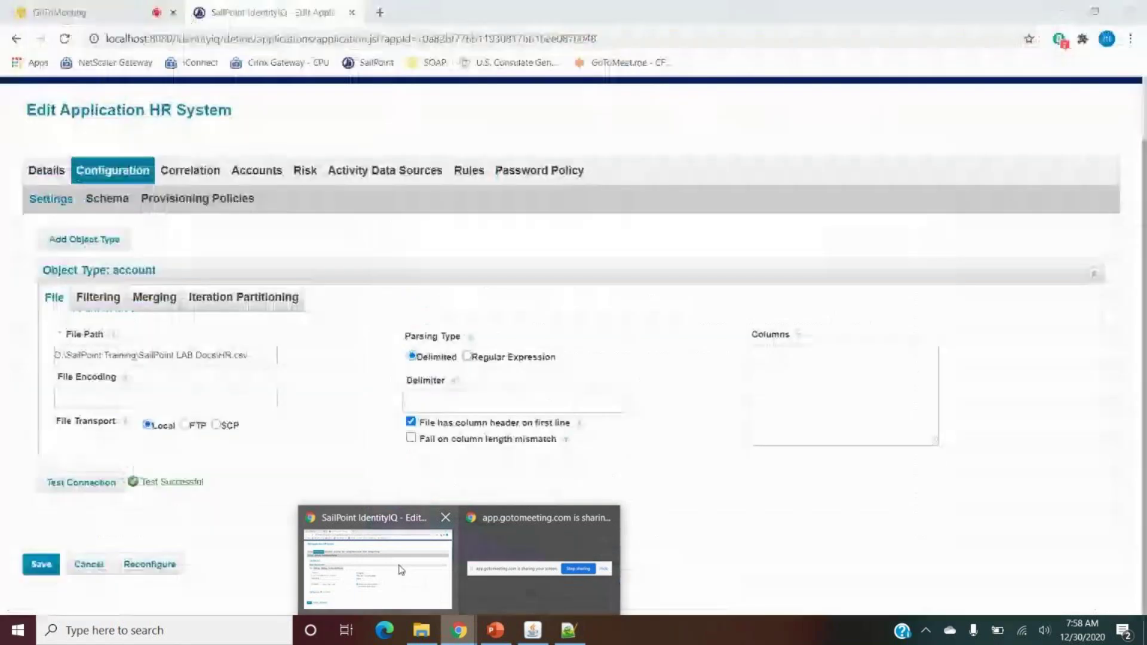
{"action": "left_click", "coordinate": [398, 565]}
{"action": "scroll", "coordinate": [850, 266], "scroll_direction": "up", "scroll_amount": 2}
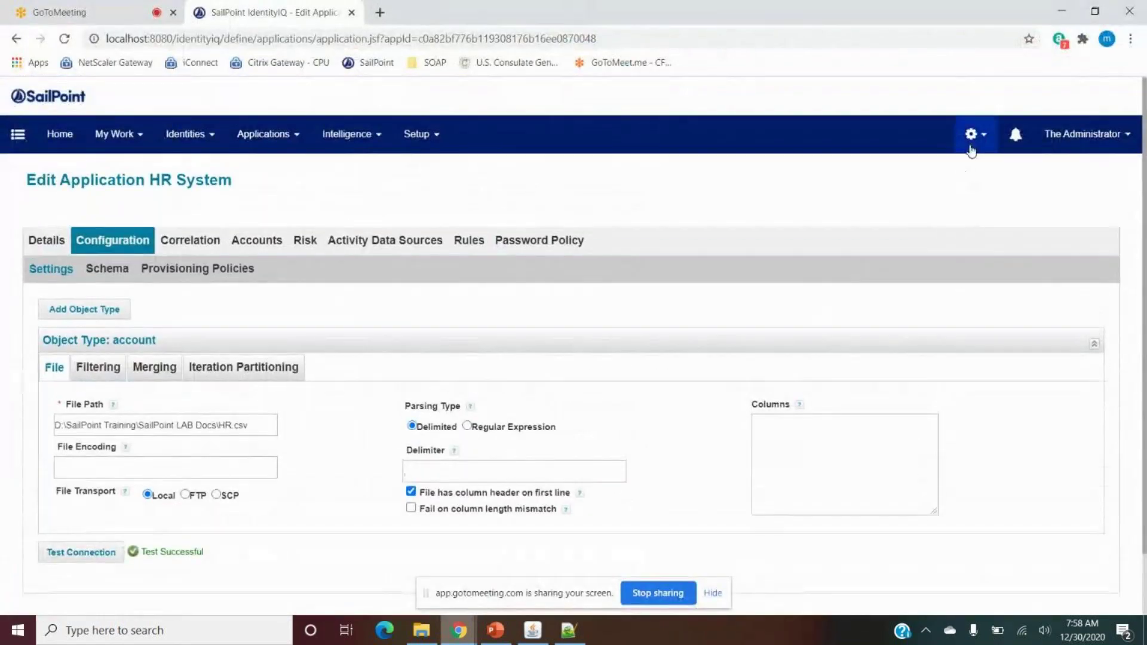
{"action": "left_click", "coordinate": [972, 135]}
{"action": "left_click", "coordinate": [849, 169]}
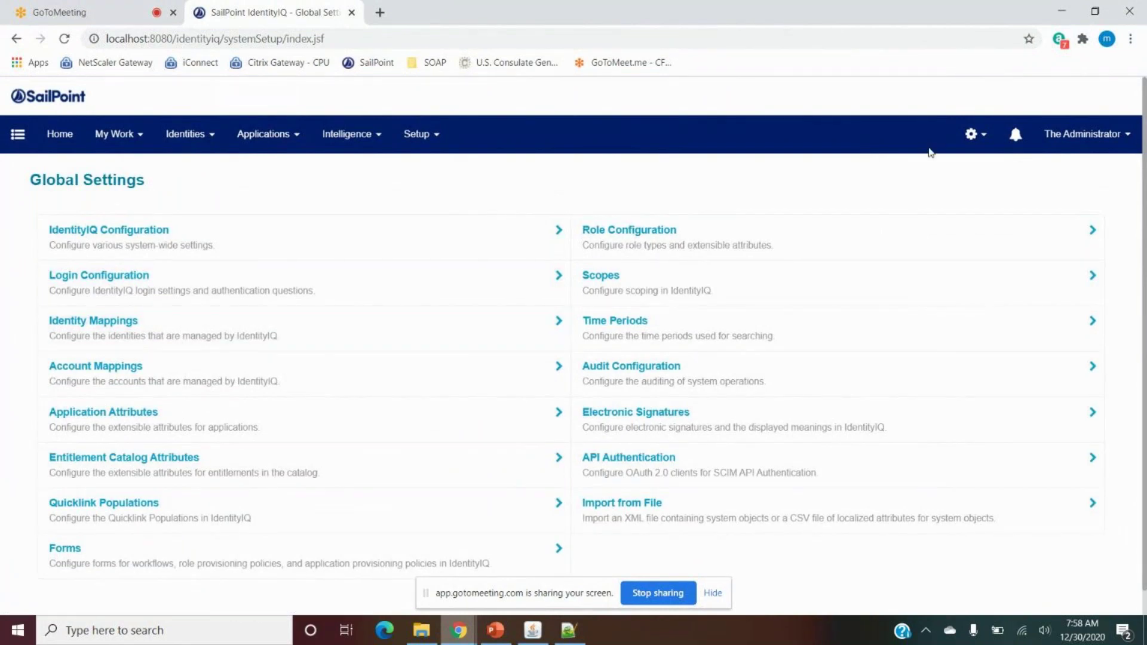
Open the Identity Mappings from Global Settings and edit the Country identity attribute.
{"action": "left_click", "coordinate": [966, 138]}
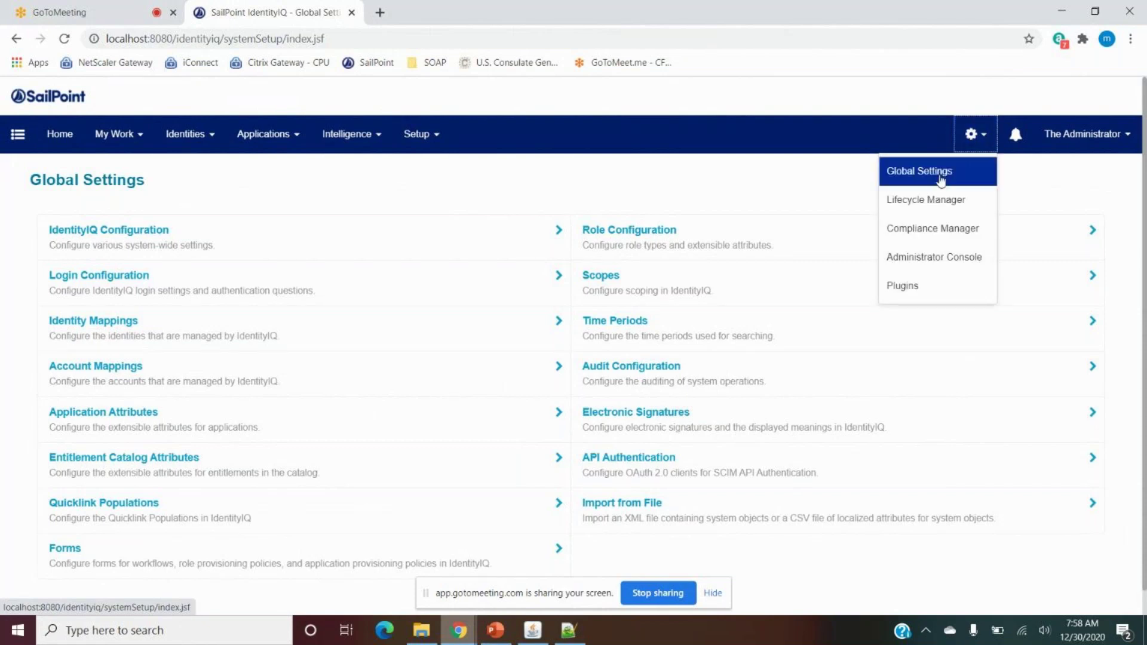
{"action": "left_click", "coordinate": [914, 171]}
{"action": "left_click", "coordinate": [125, 323]}
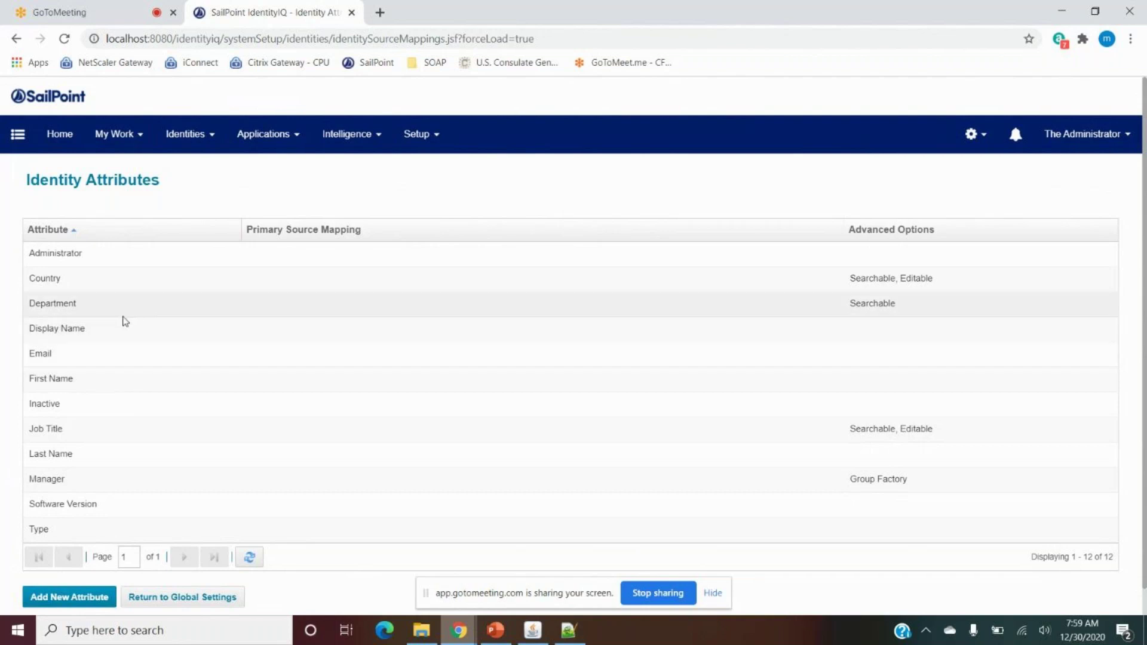
{"action": "left_click", "coordinate": [84, 286]}
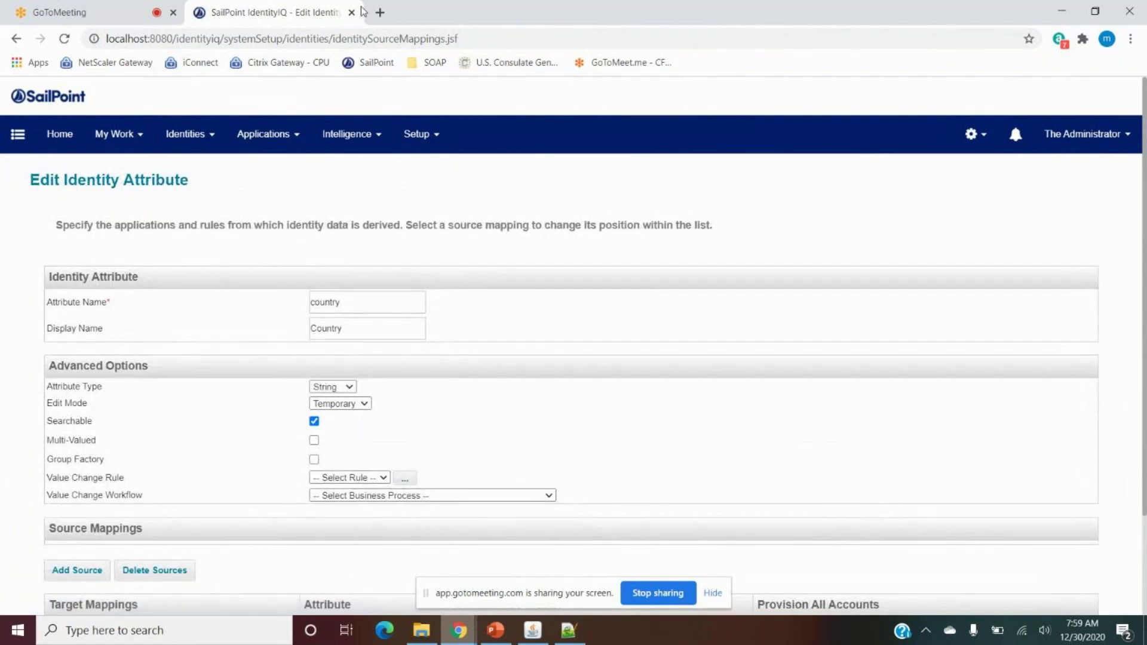
Open IdentityIQ in a second browser tab, and highlight the attribute name on the original Country attribute page.
{"action": "left_click", "coordinate": [381, 14]}
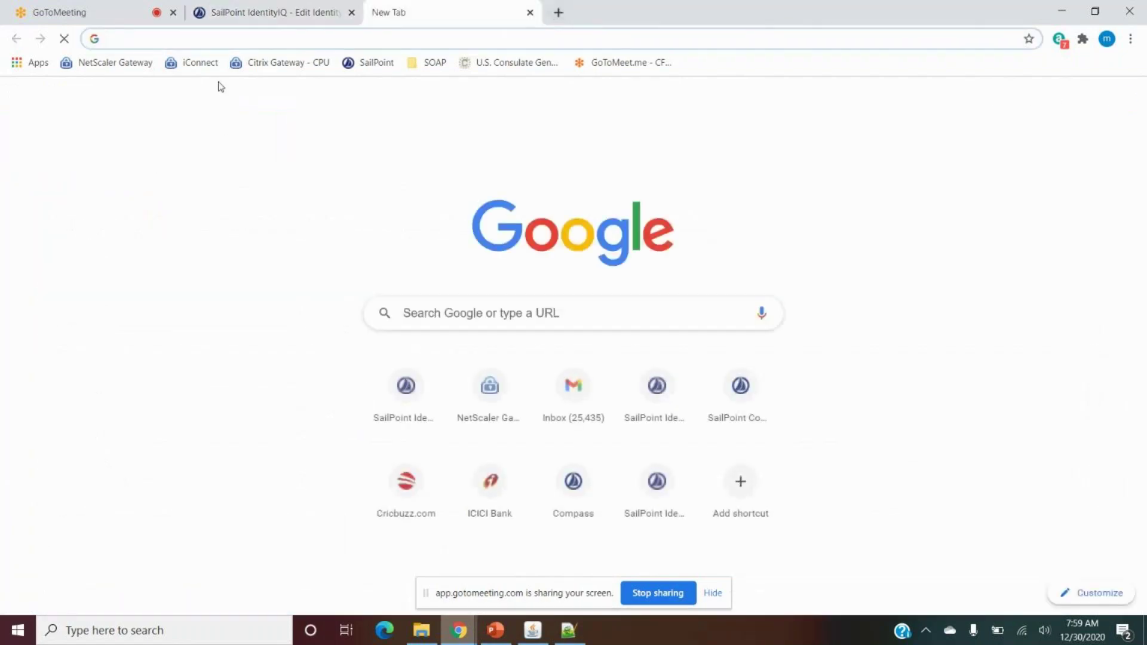
{"action": "left_click", "coordinate": [276, 17]}
{"action": "left_click", "coordinate": [389, 13]}
{"action": "left_click", "coordinate": [376, 63]}
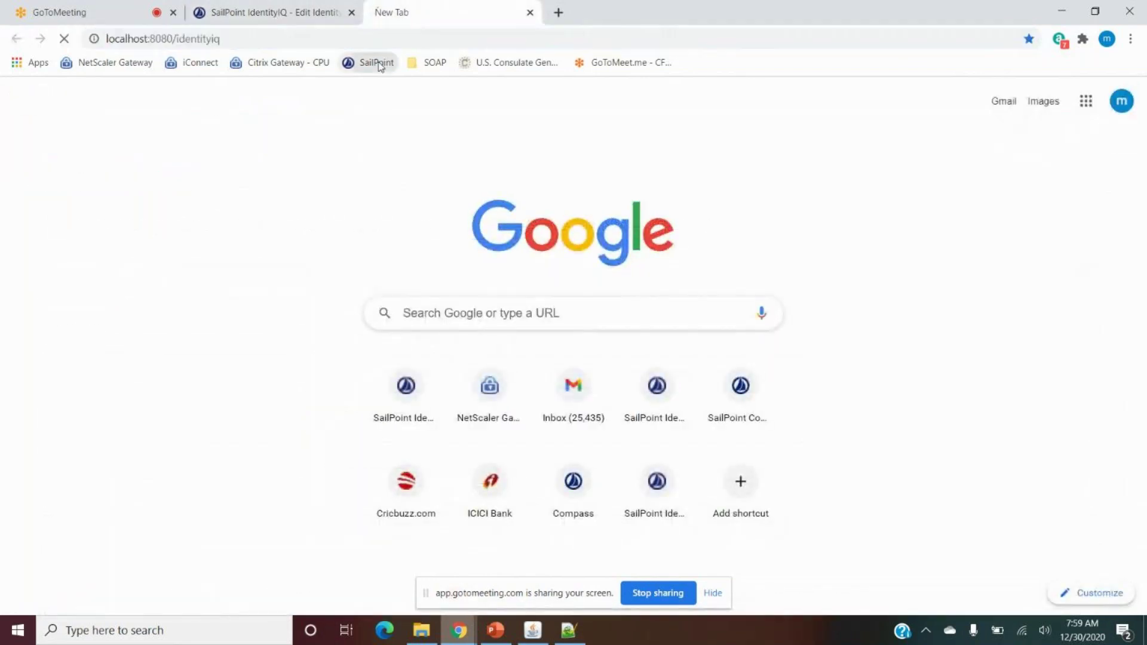
{"action": "left_click", "coordinate": [329, 19]}
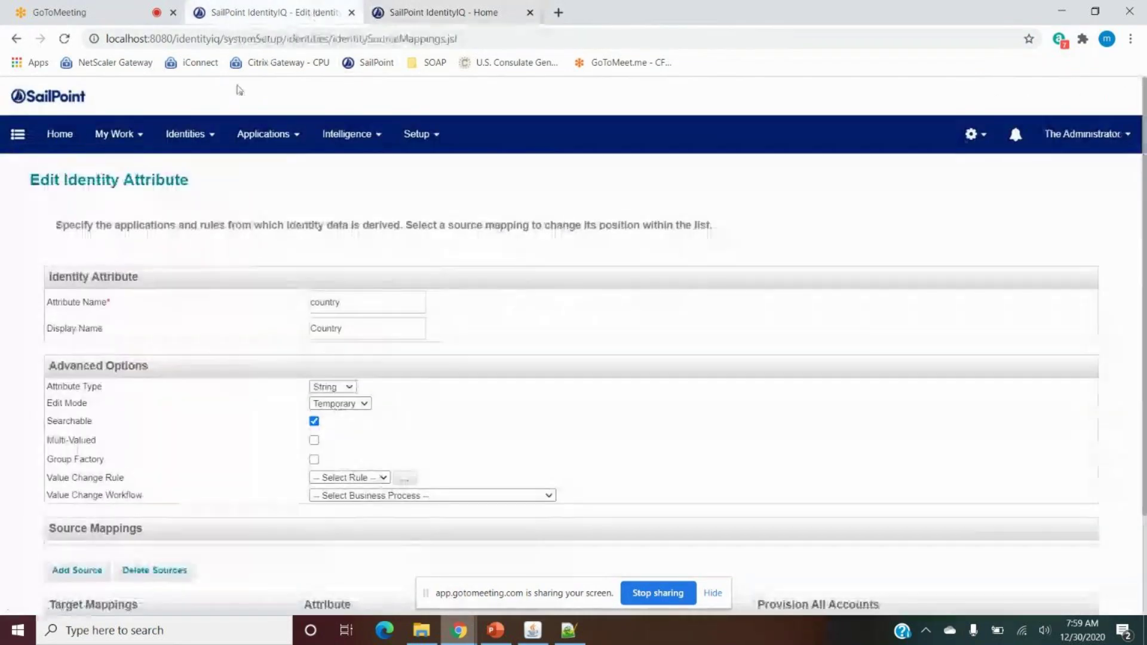
{"action": "left_click", "coordinate": [329, 302]}
{"action": "double_click", "coordinate": [329, 302]}
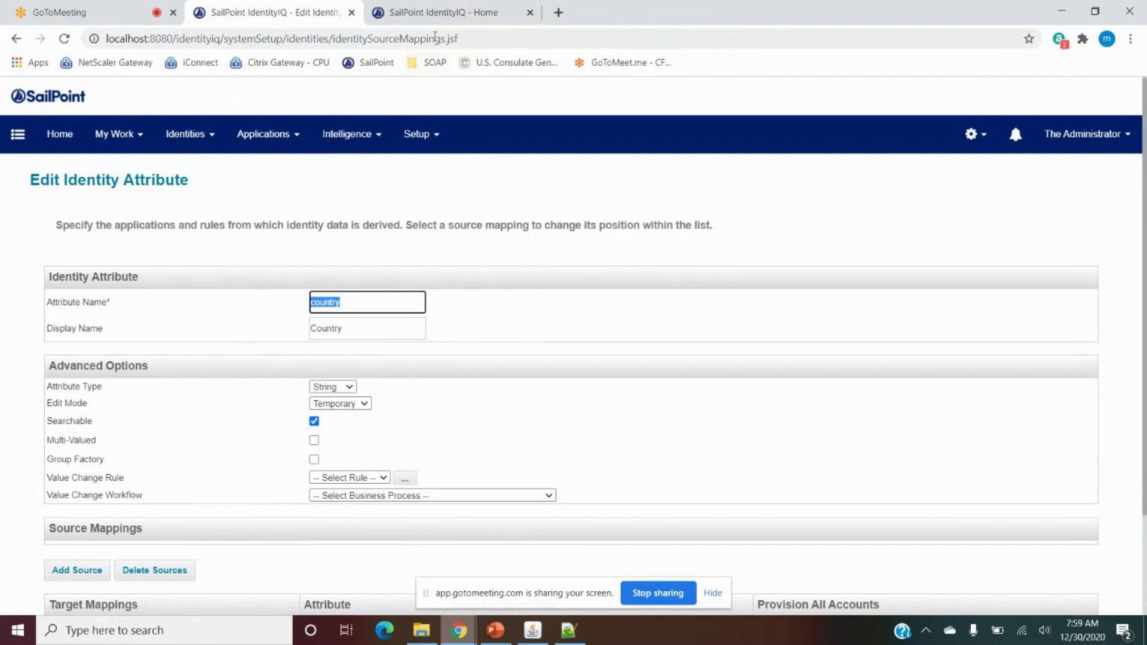
In the second IdentityIQ tab, open the HR System application's schema and highlight its Country attribute.
{"action": "left_click", "coordinate": [438, 14]}
{"action": "left_click", "coordinate": [275, 134]}
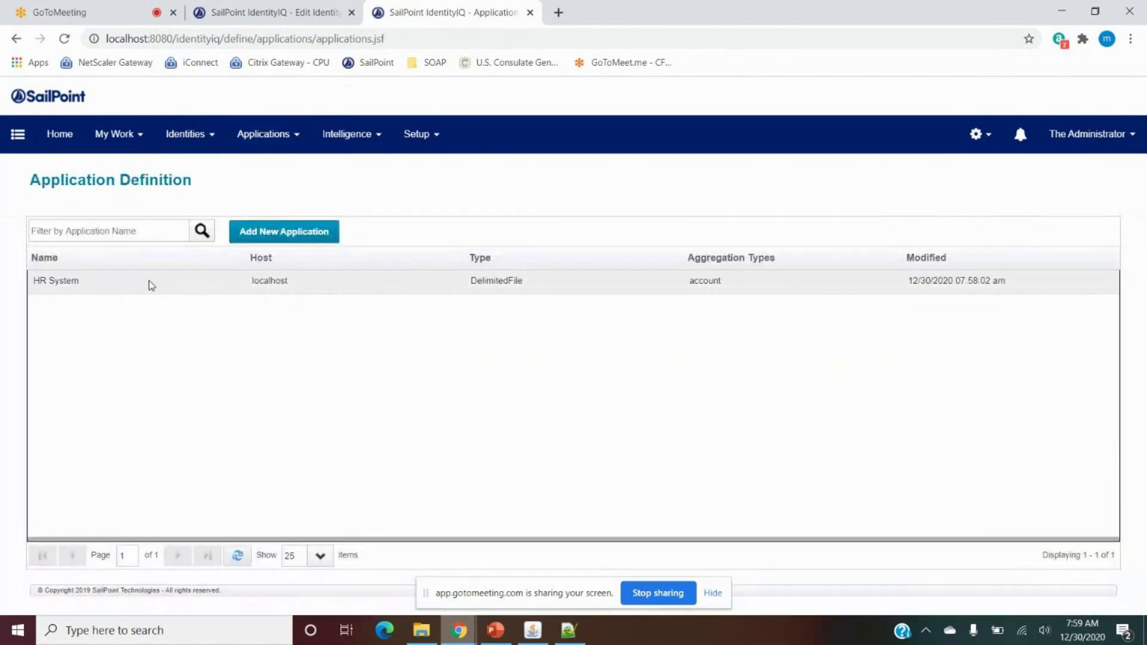
{"action": "left_click", "coordinate": [151, 284]}
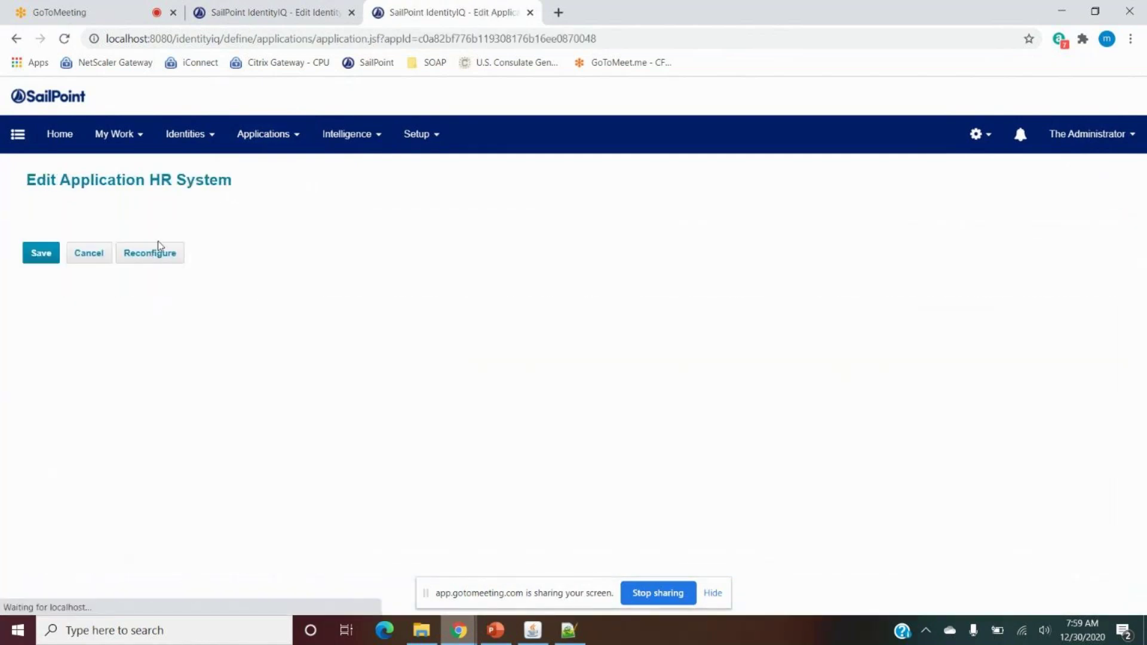
{"action": "left_click", "coordinate": [194, 245]}
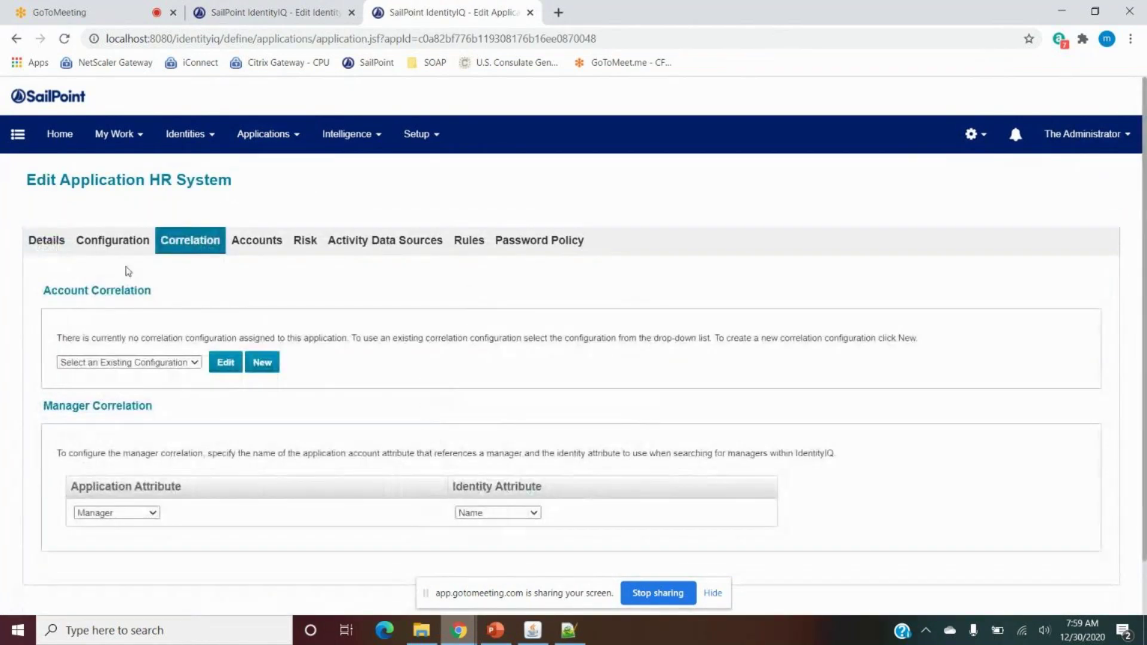
{"action": "left_click", "coordinate": [120, 243]}
{"action": "left_click", "coordinate": [113, 267]}
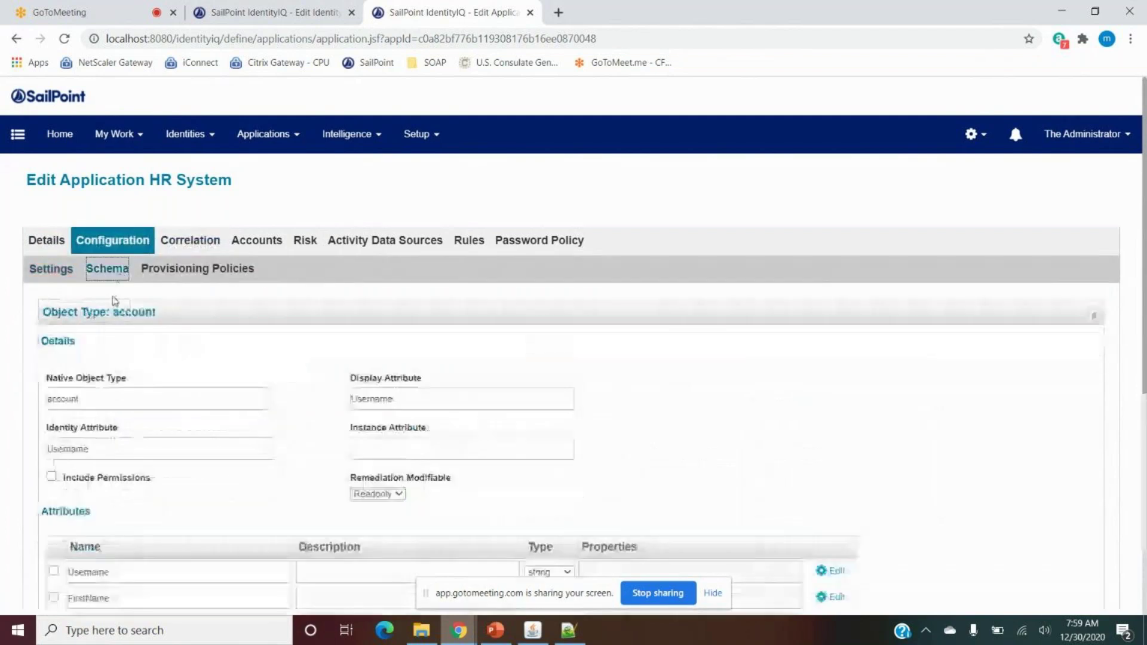
{"action": "scroll", "coordinate": [88, 393], "scroll_direction": "down", "scroll_amount": 6}
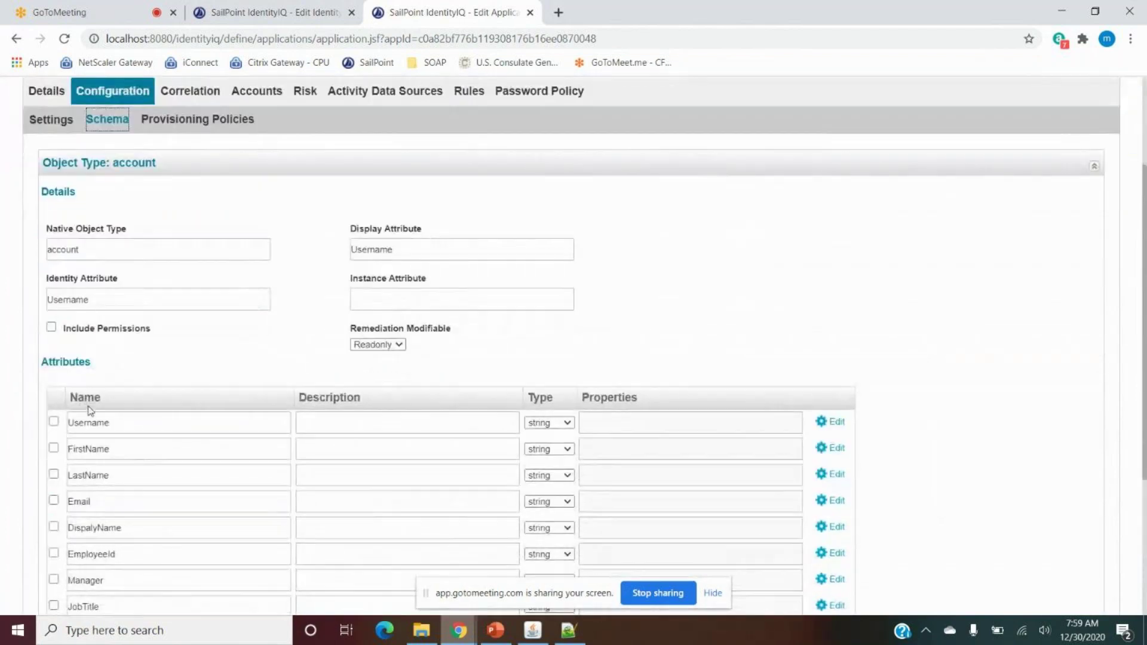
{"action": "left_click_drag", "start_coordinate": [103, 402], "coordinate": [66, 405]}
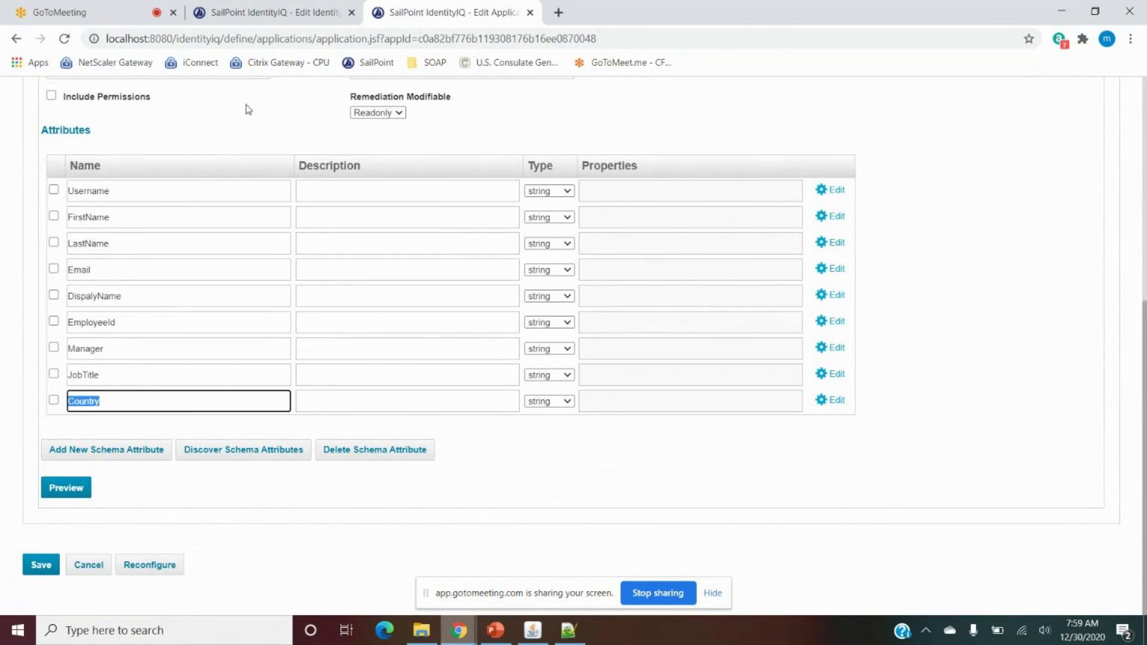
Return to the Country identity attribute page and review its attribute name and Source Mappings section.
{"action": "left_click", "coordinate": [279, 13]}
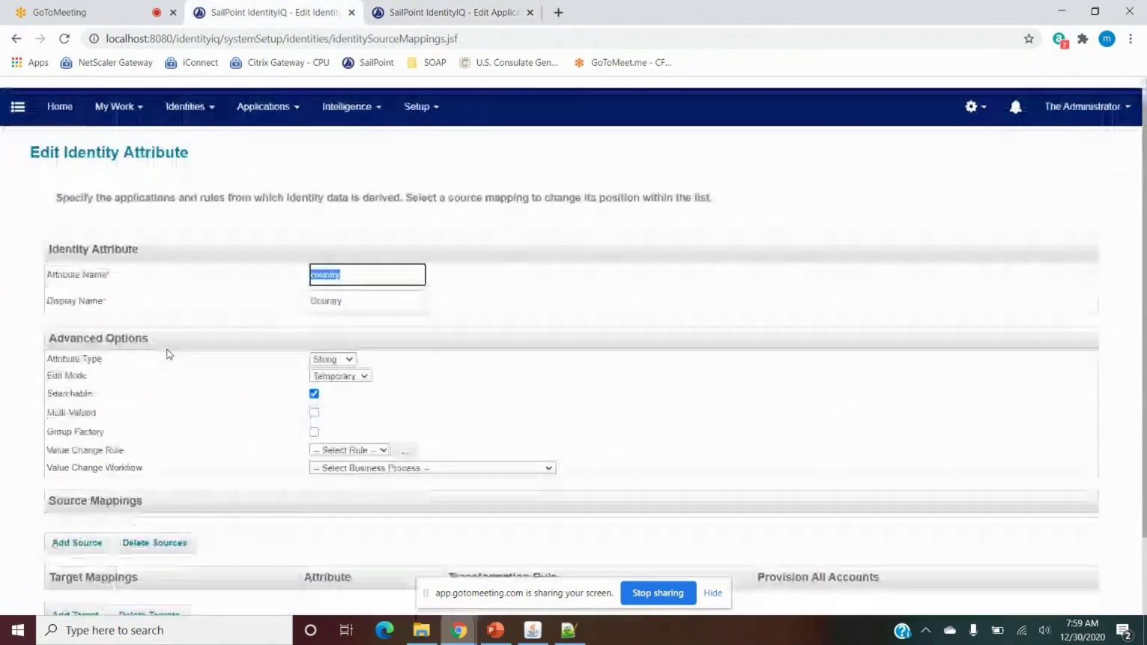
{"action": "scroll", "coordinate": [169, 354], "scroll_direction": "down", "scroll_amount": 3}
{"action": "left_click_drag", "start_coordinate": [351, 176], "coordinate": [287, 182]}
{"action": "left_click_drag", "start_coordinate": [48, 408], "coordinate": [154, 408]}
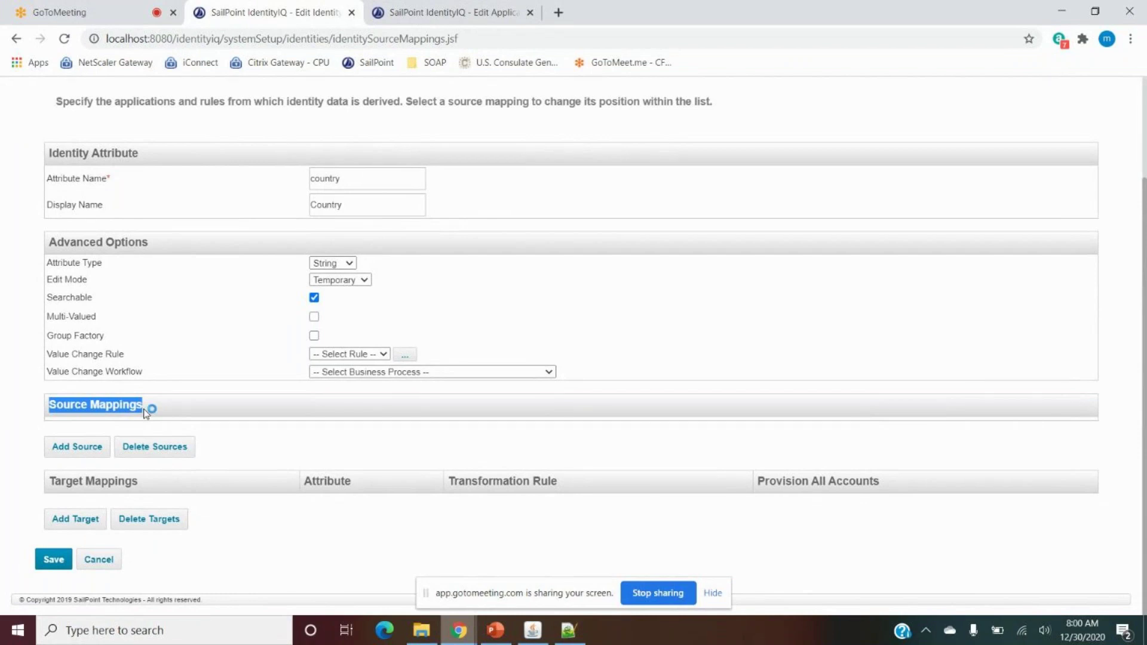
Start adding a source to the country attribute with the Application Rule option, and briefly check HR.csv in Notepad++.
{"action": "left_click", "coordinate": [75, 459]}
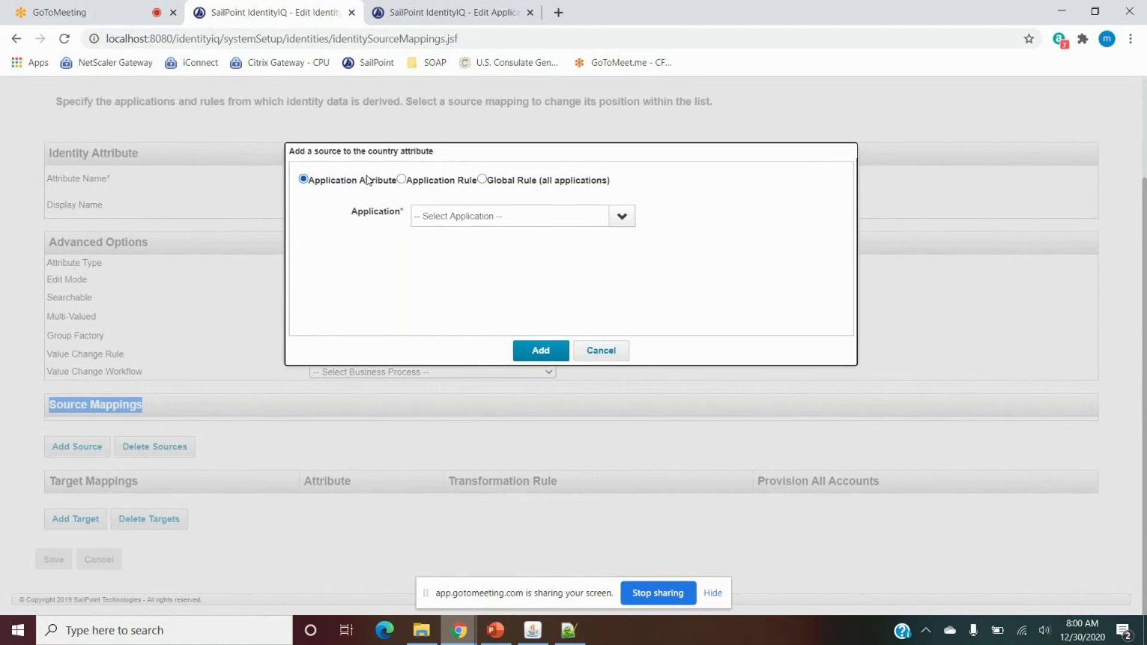
{"action": "left_click", "coordinate": [400, 179]}
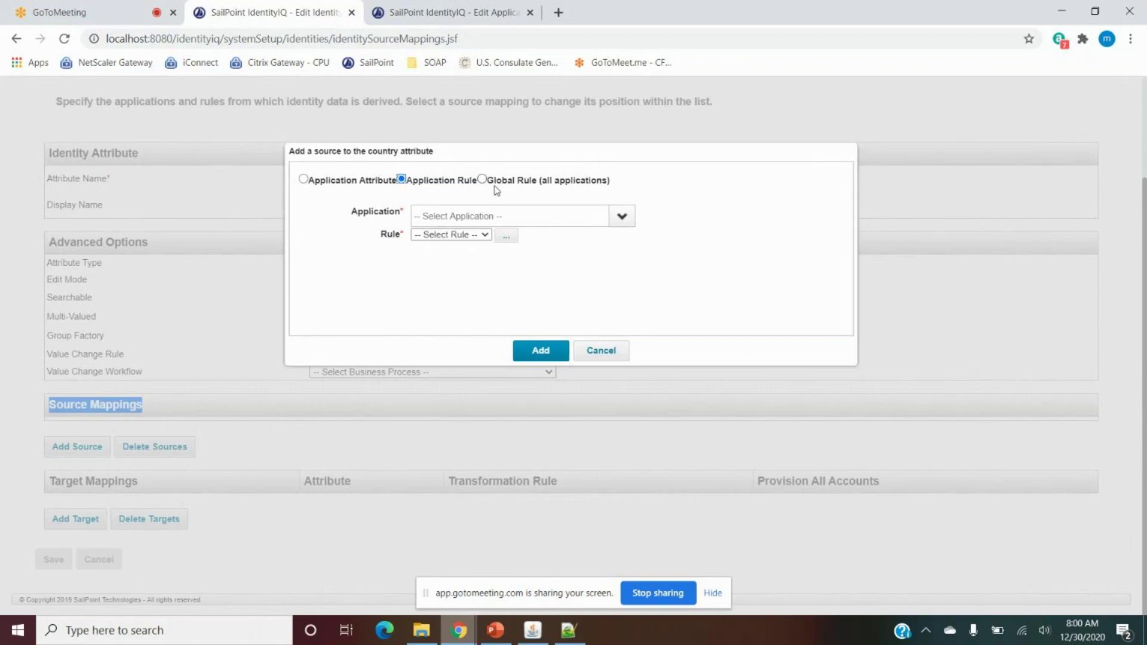
{"action": "key", "text": "alt+Tab"}
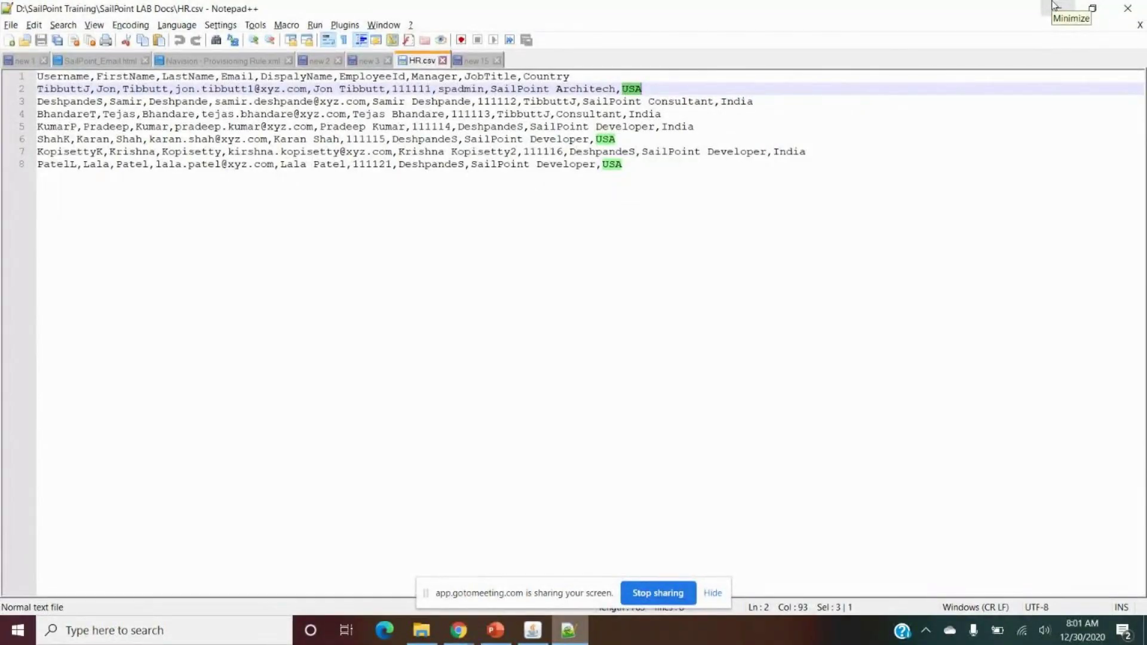
{"action": "left_click", "coordinate": [1056, 8]}
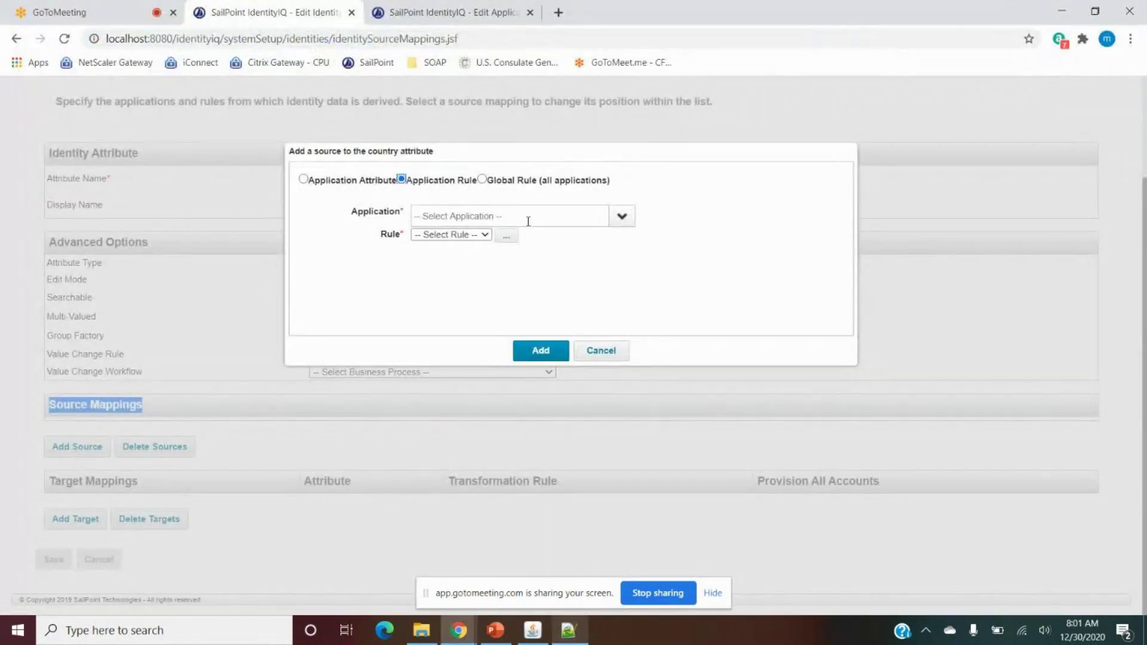
Choose HR System as the source application and review the Rule Editor's arguments for an application rule without saving a rule.
{"action": "left_click", "coordinate": [622, 219]}
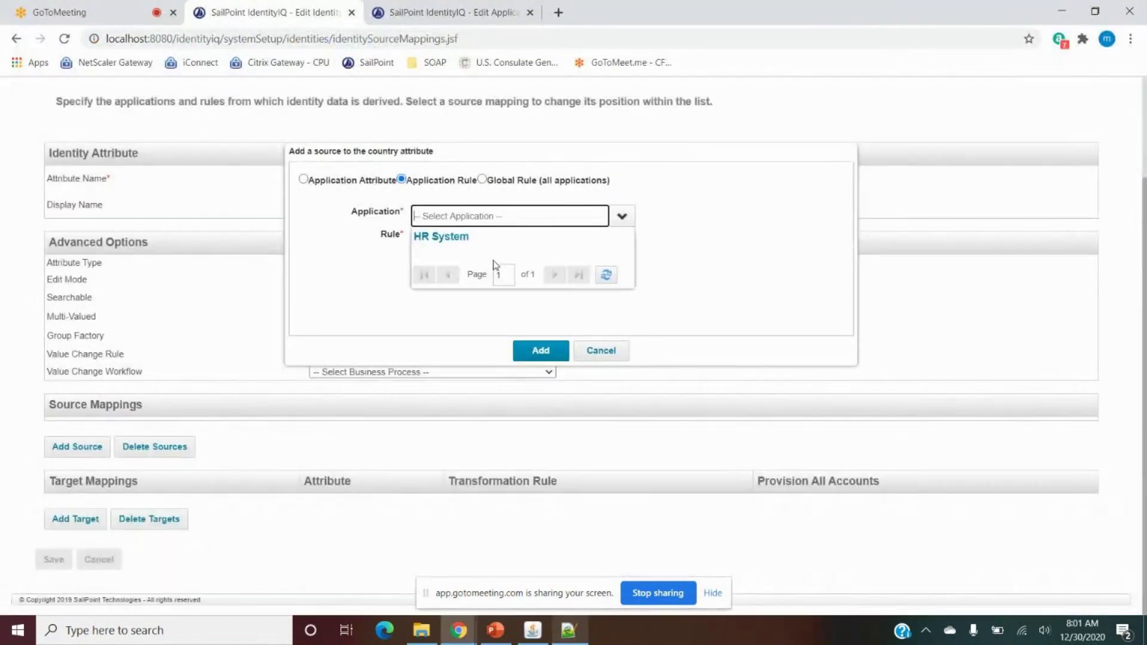
{"action": "left_click", "coordinate": [502, 237]}
{"action": "left_click", "coordinate": [472, 239]}
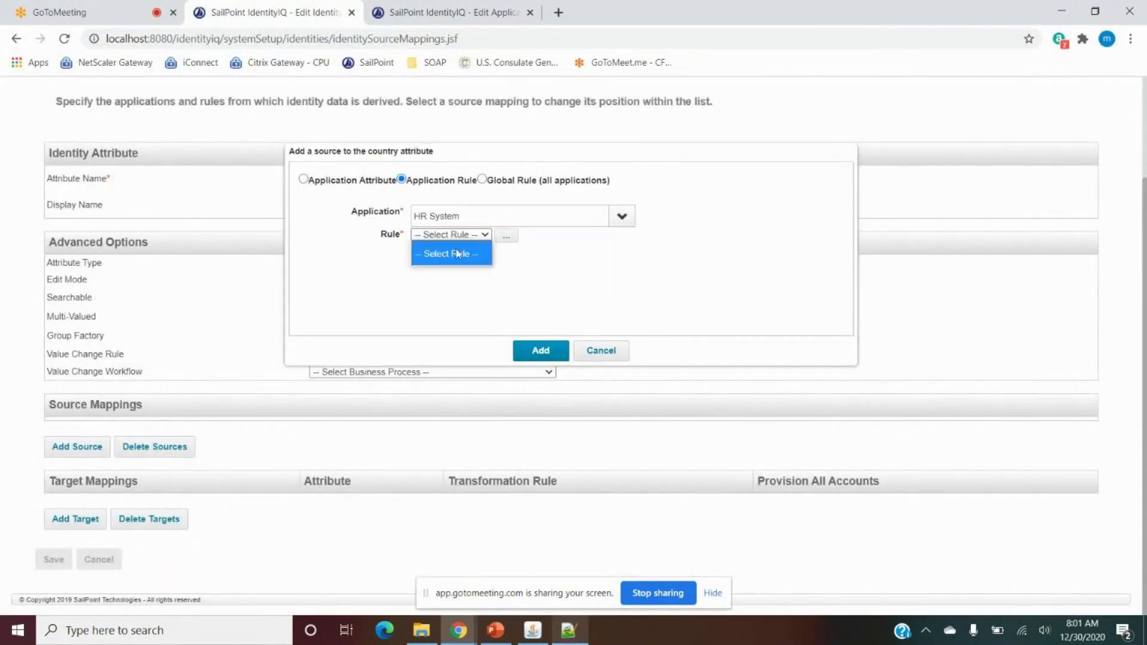
{"action": "left_click", "coordinate": [506, 235]}
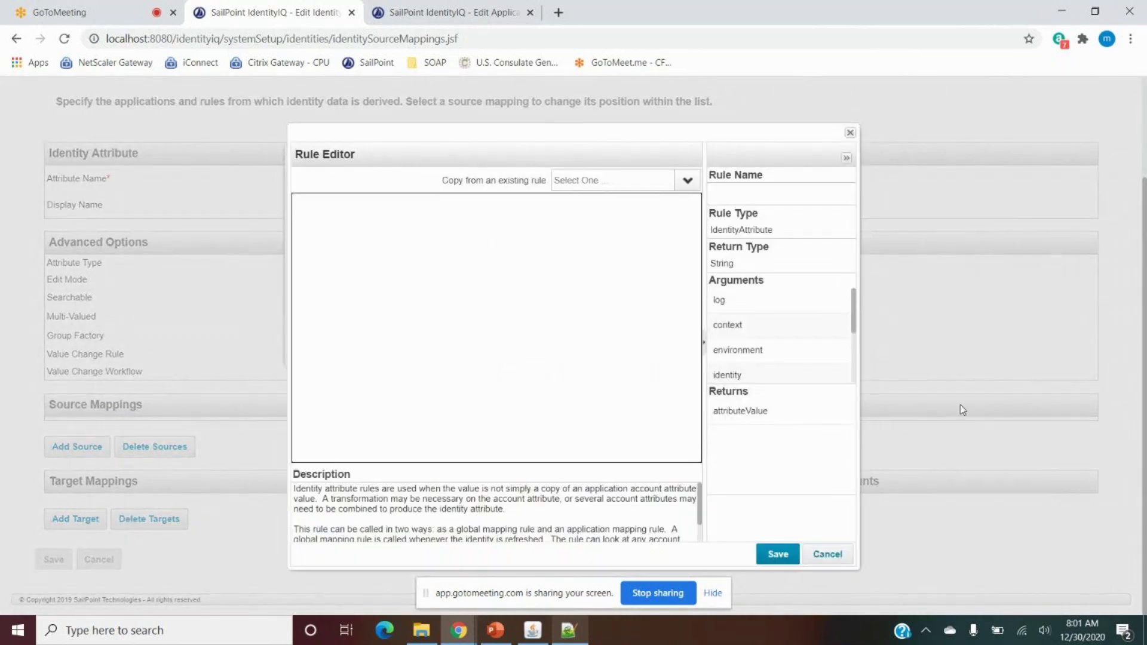
{"action": "scroll", "coordinate": [787, 375], "scroll_direction": "down", "scroll_amount": 2}
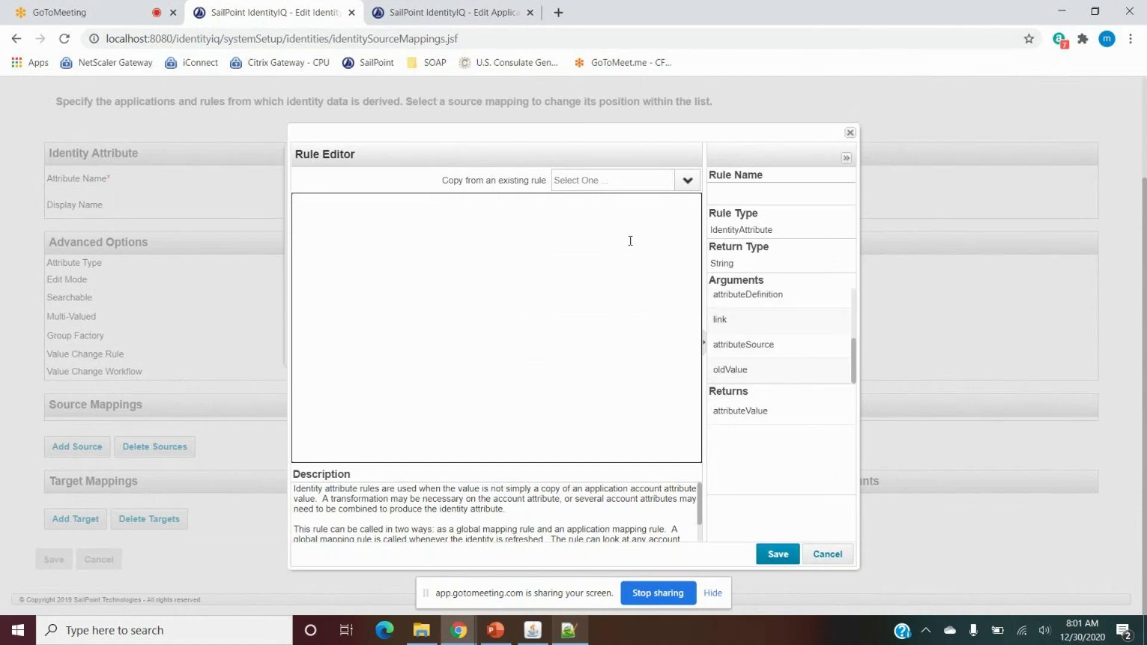
{"action": "left_click", "coordinate": [827, 557]}
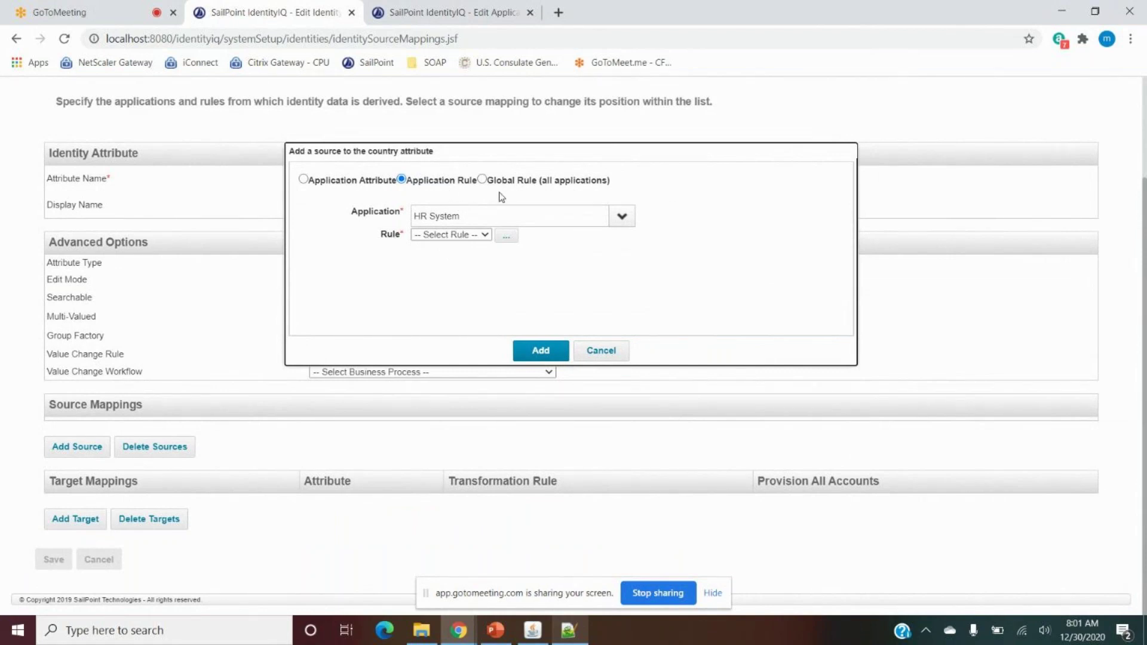
Show the Global Rule (all applications) source option and view its Rule Editor without creating a rule.
{"action": "left_click", "coordinate": [483, 180]}
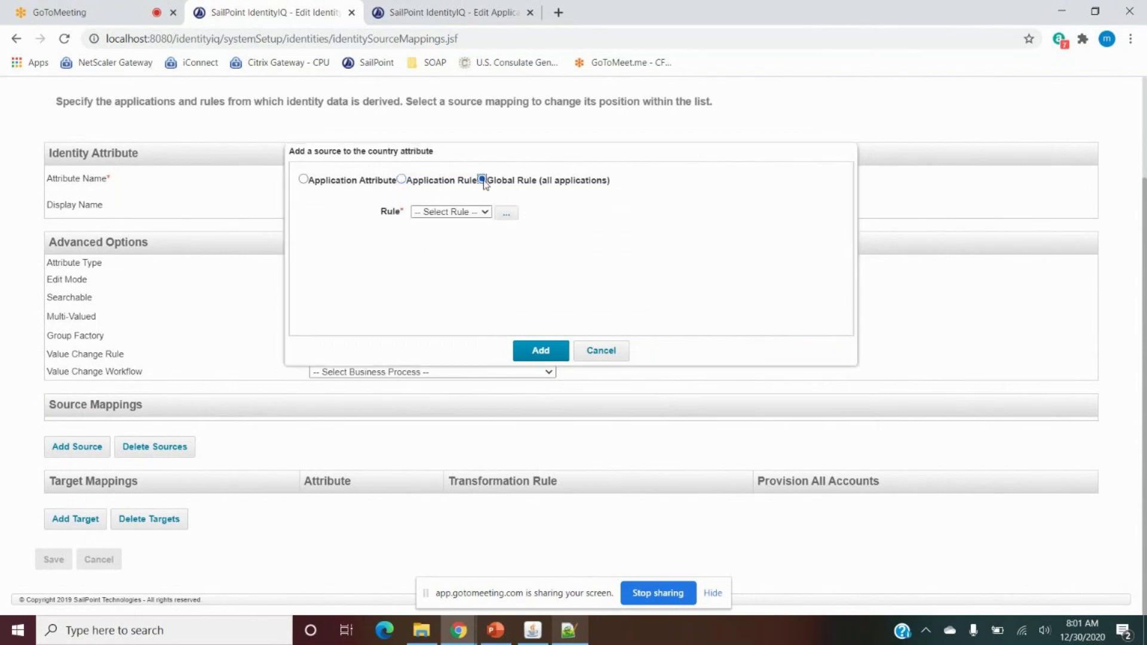
{"action": "left_click", "coordinate": [506, 215]}
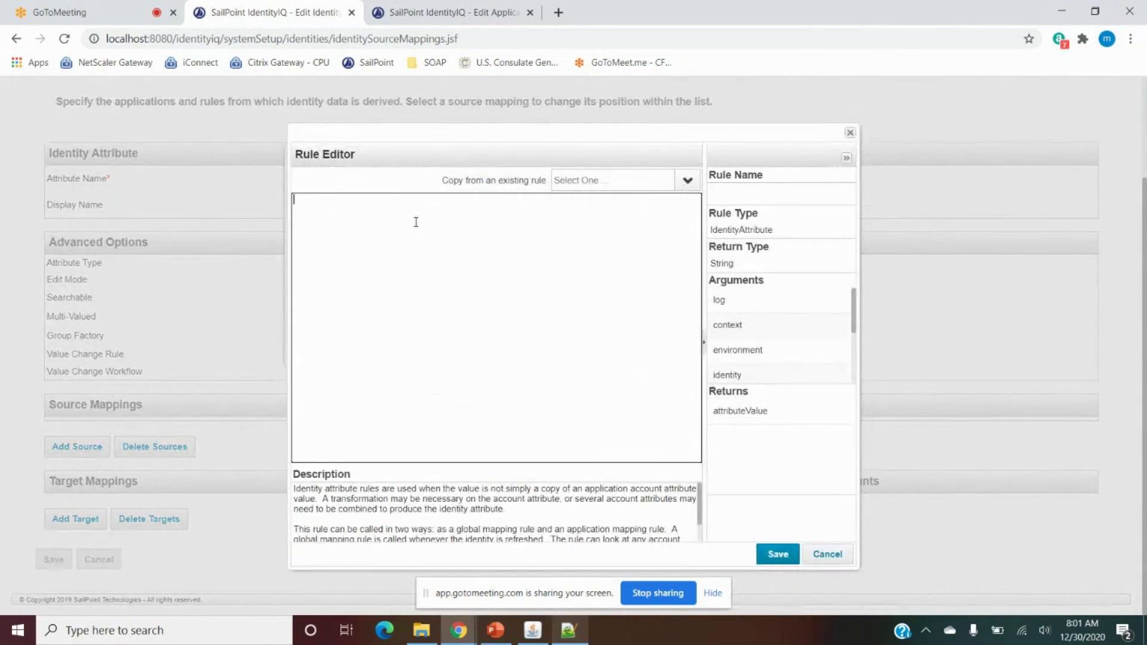
{"action": "left_click", "coordinate": [828, 554]}
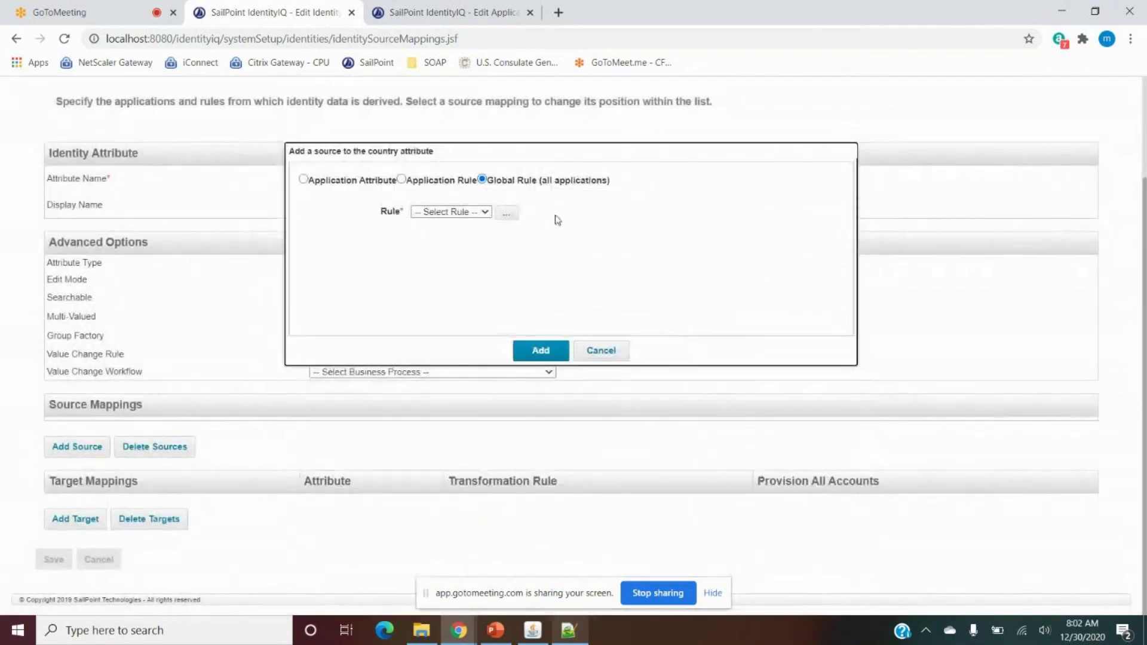
Add the HR System application's Country attribute as the country source using Application Attribute, and save the identity attribute.
{"action": "left_click", "coordinate": [401, 180]}
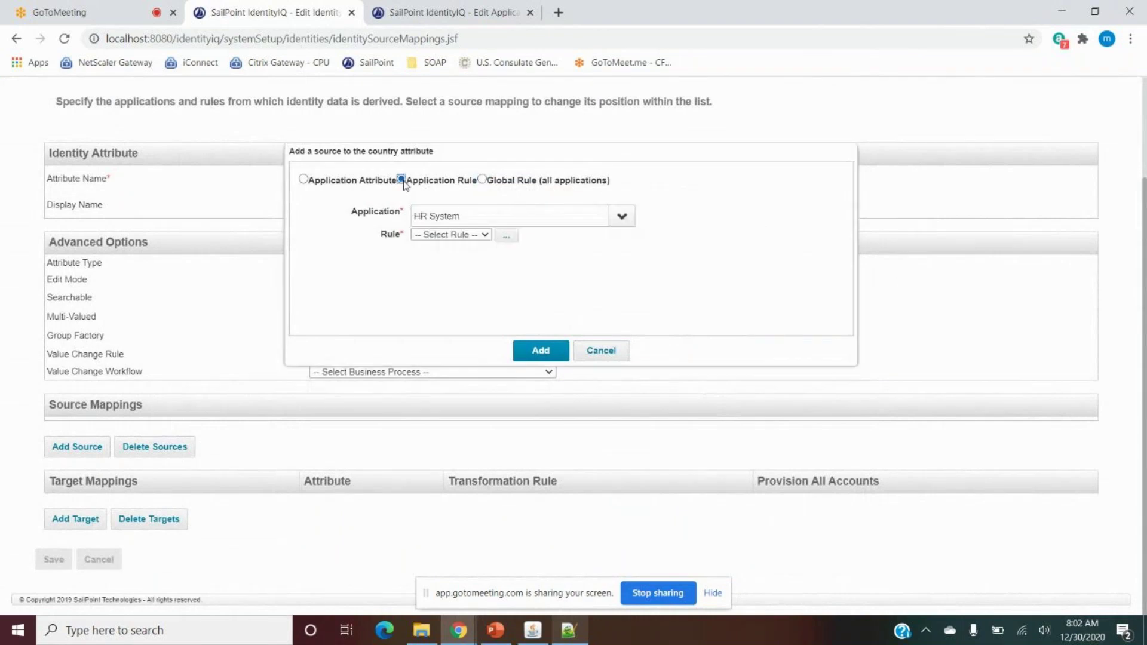
{"action": "left_click", "coordinate": [303, 180]}
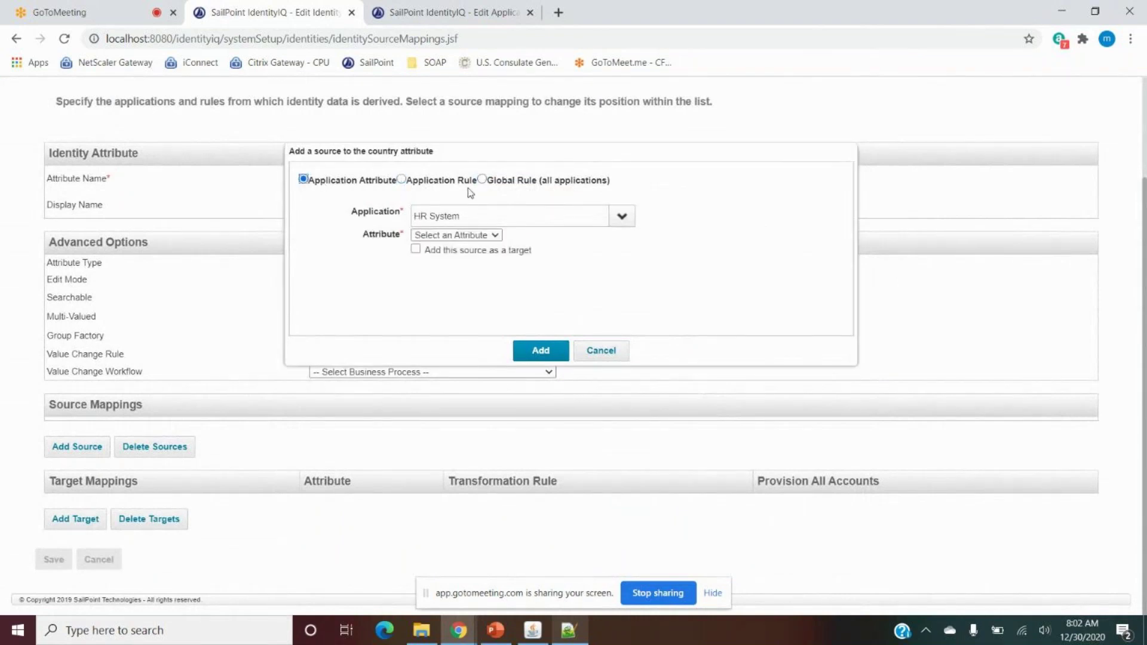
{"action": "left_click", "coordinate": [475, 221]}
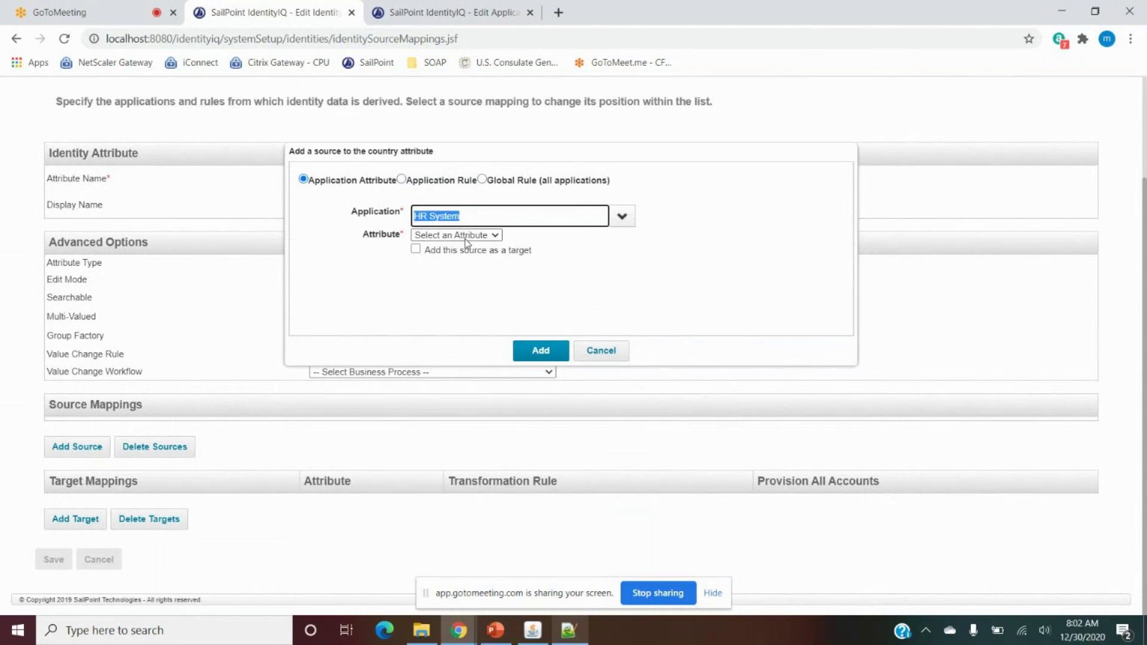
{"action": "left_click", "coordinate": [471, 240]}
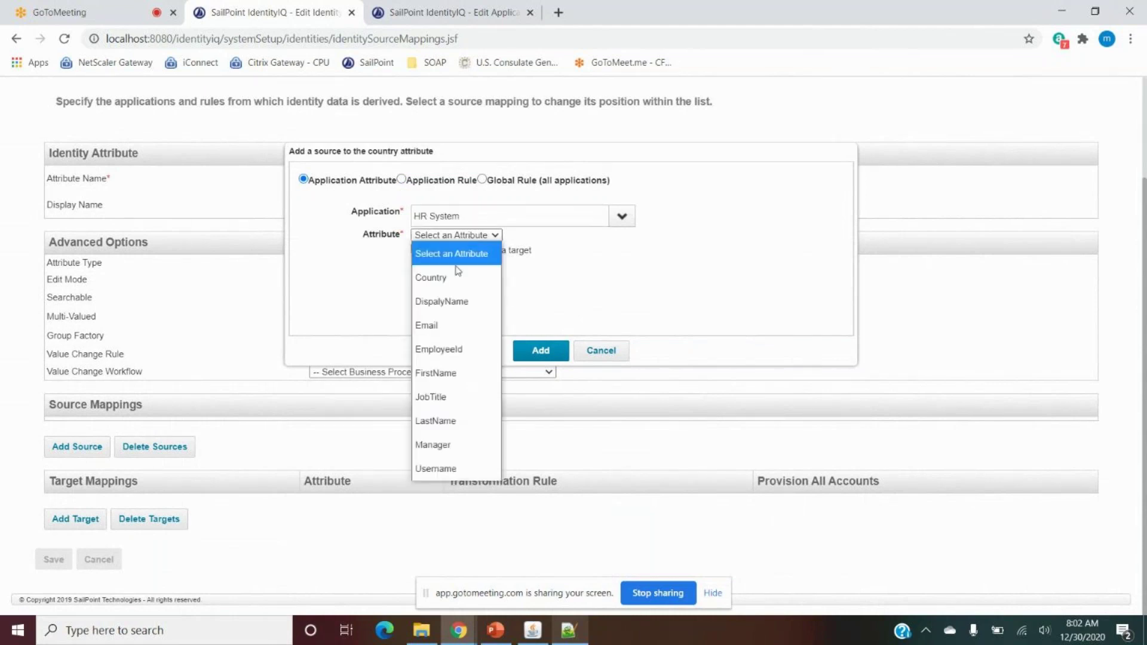
{"action": "left_click", "coordinate": [458, 274]}
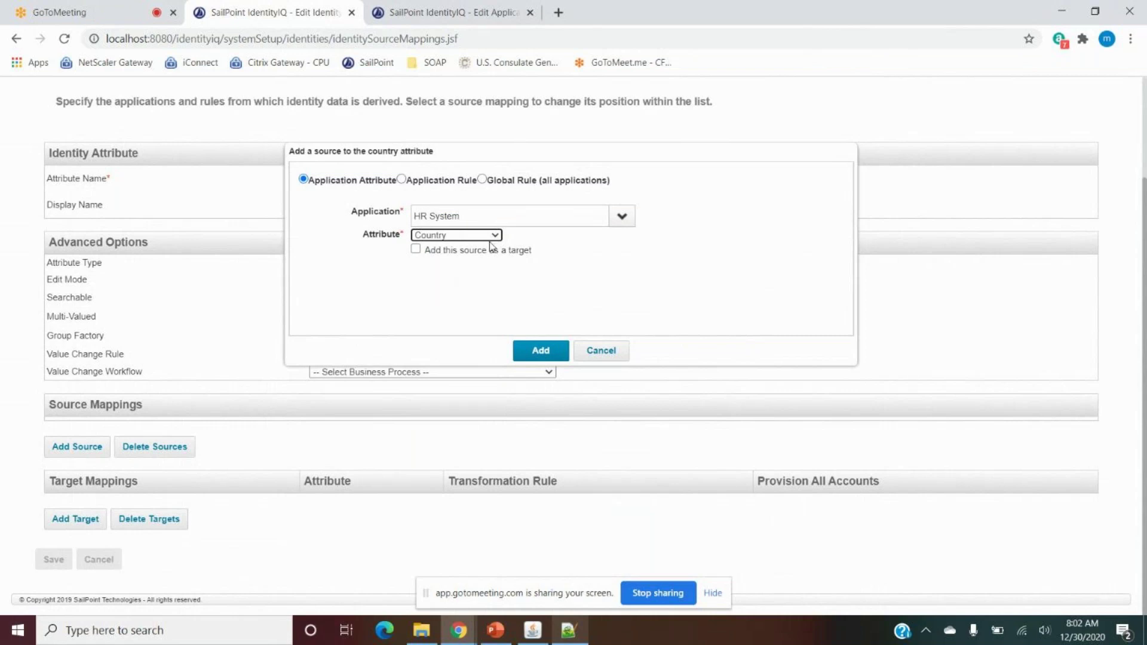
{"action": "left_click", "coordinate": [537, 353]}
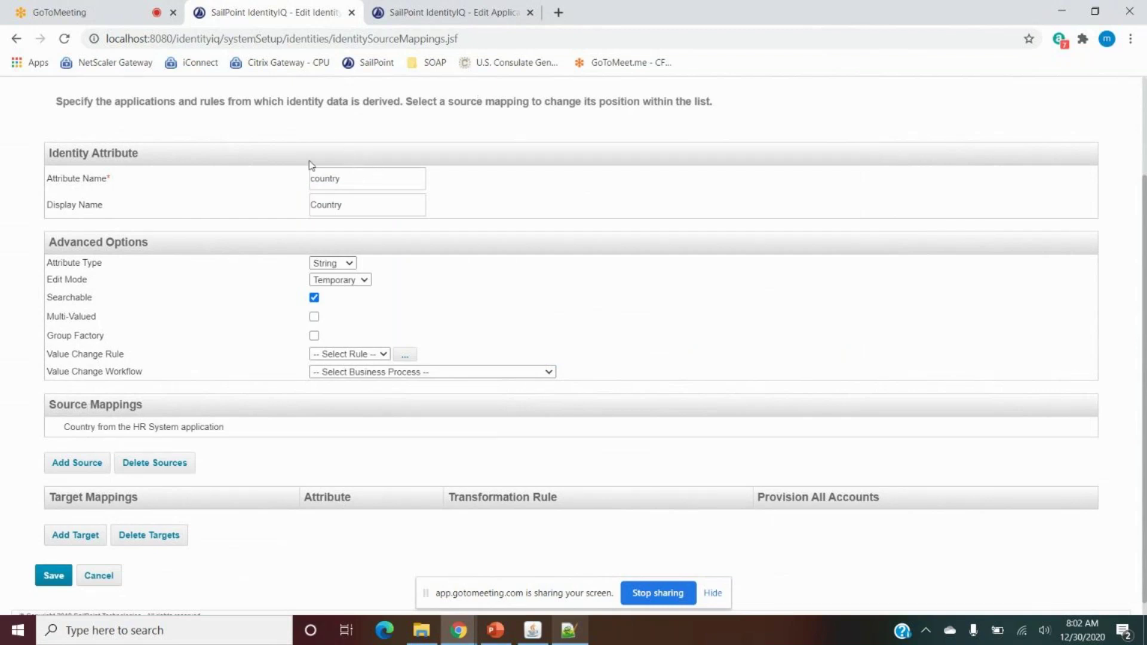
{"action": "left_click", "coordinate": [57, 576]}
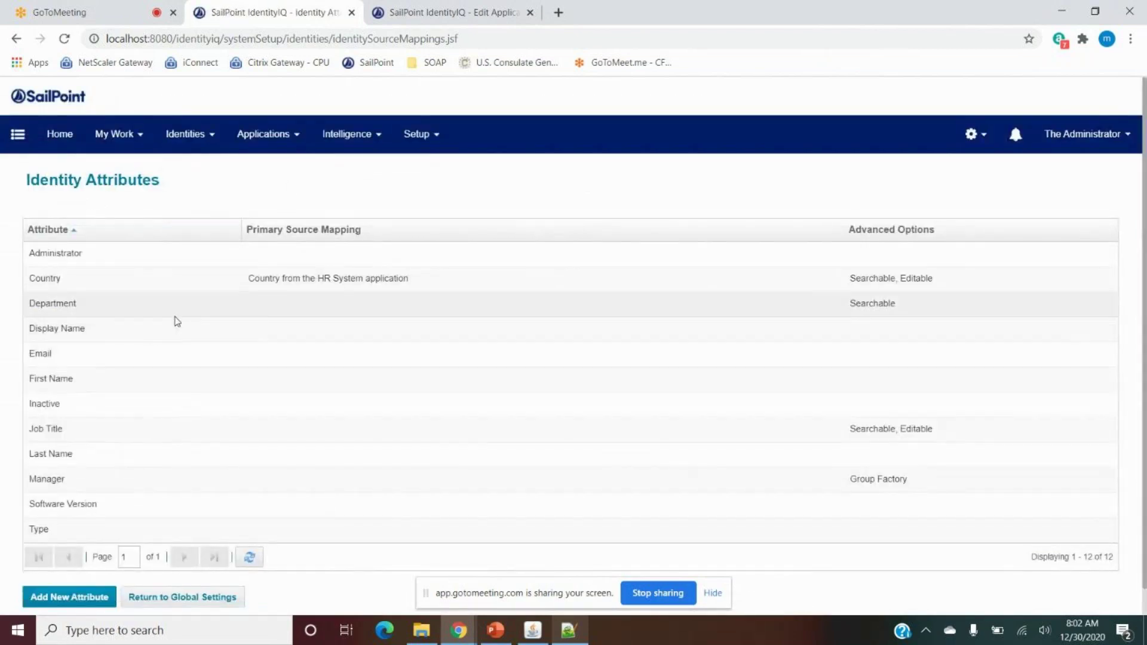
Map the Display Name identity attribute to the DispalyName application attribute of the HR System application and save it.
{"action": "left_click", "coordinate": [160, 325]}
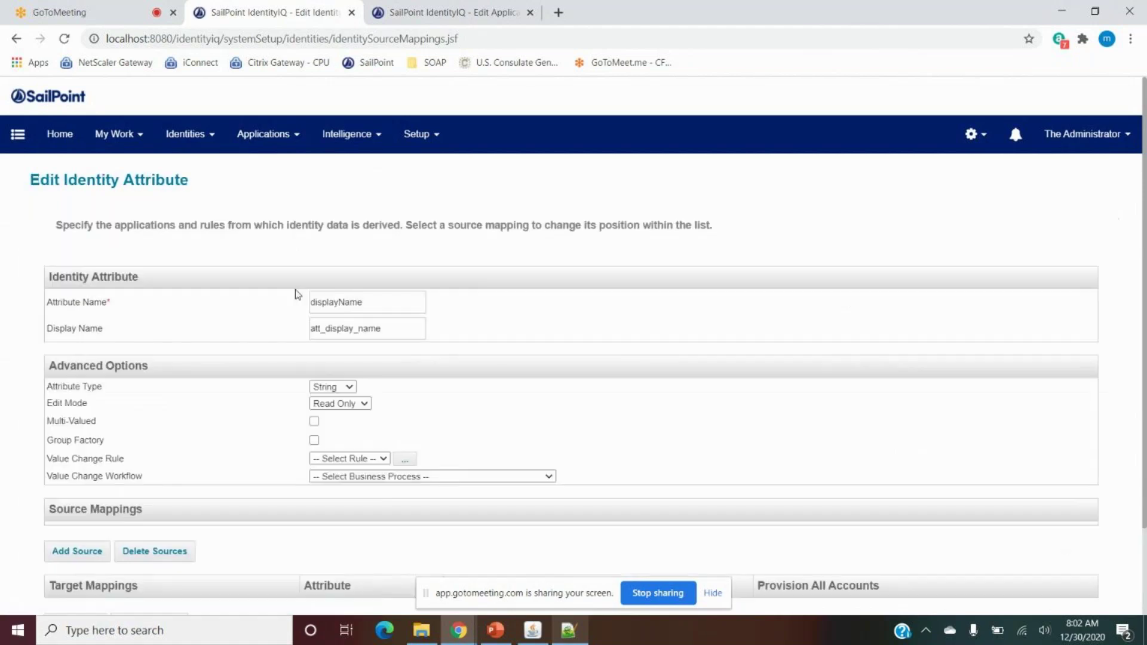
{"action": "scroll", "coordinate": [312, 346], "scroll_direction": "down", "scroll_amount": 3}
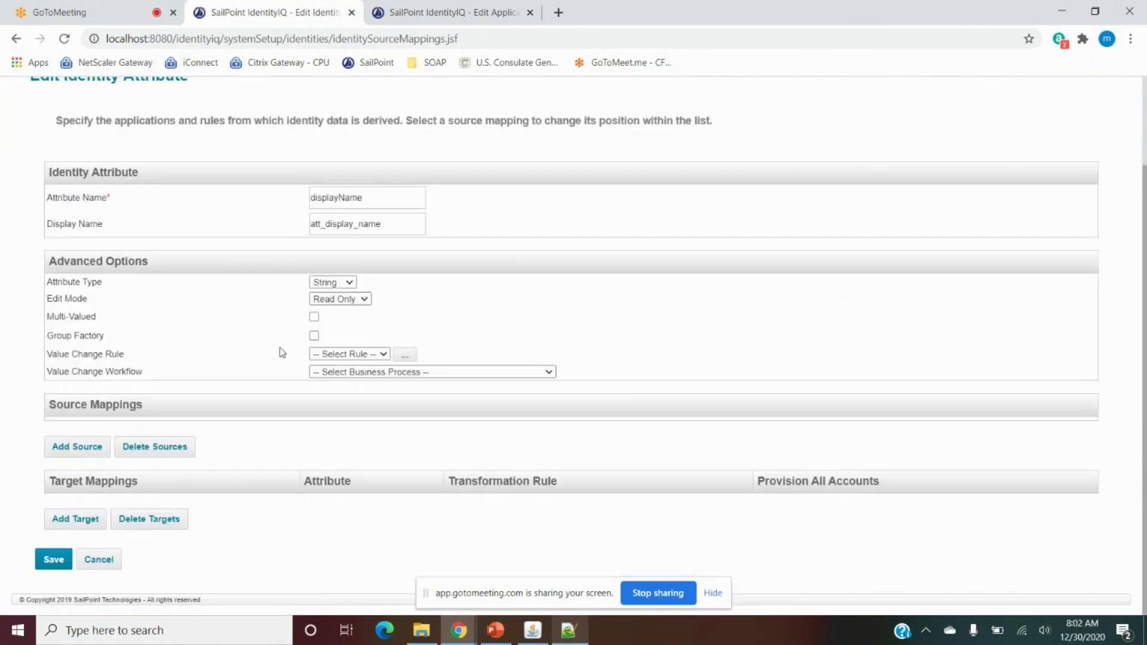
{"action": "left_click", "coordinate": [77, 445]}
{"action": "left_click", "coordinate": [622, 235]}
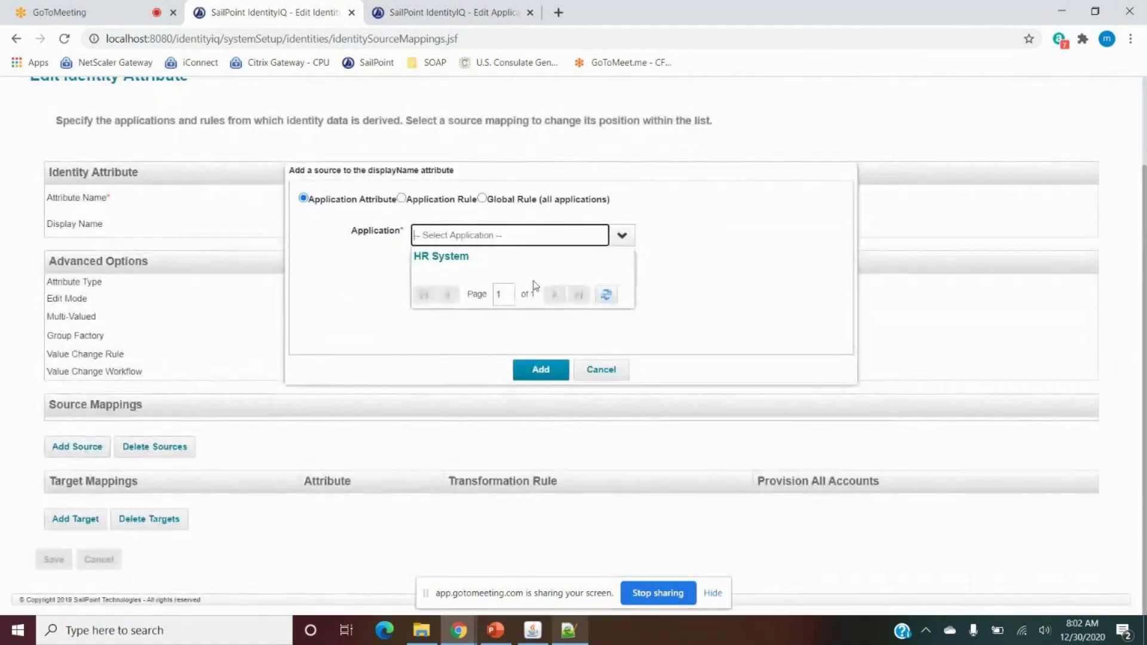
{"action": "left_click", "coordinate": [524, 270]}
{"action": "left_click", "coordinate": [481, 255]}
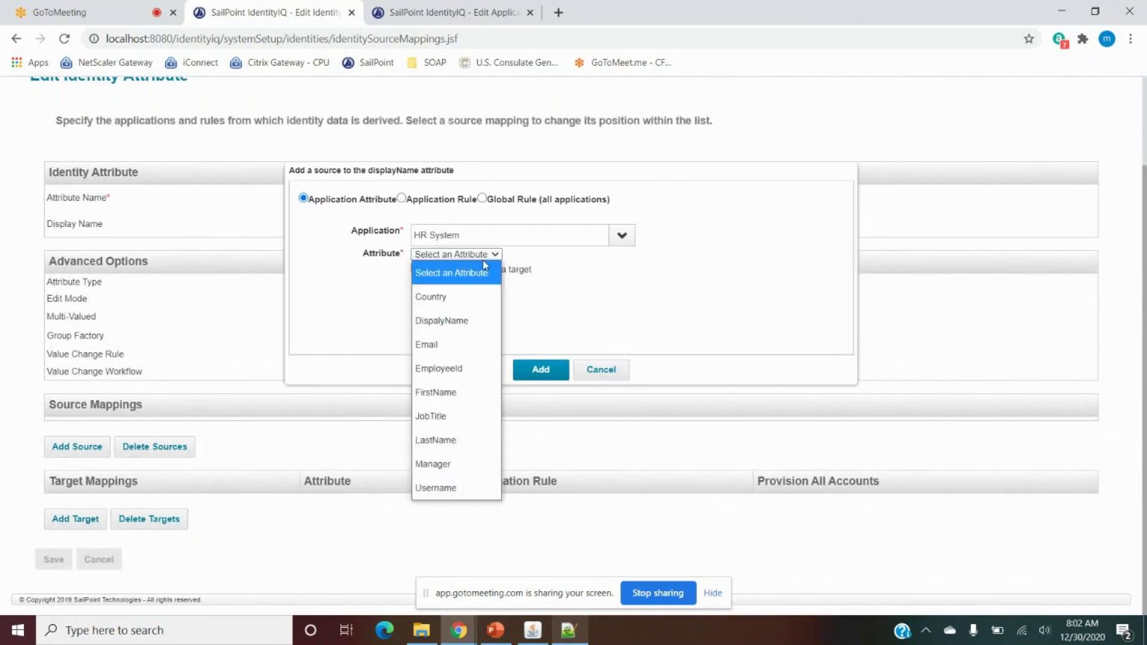
{"action": "left_click", "coordinate": [455, 321]}
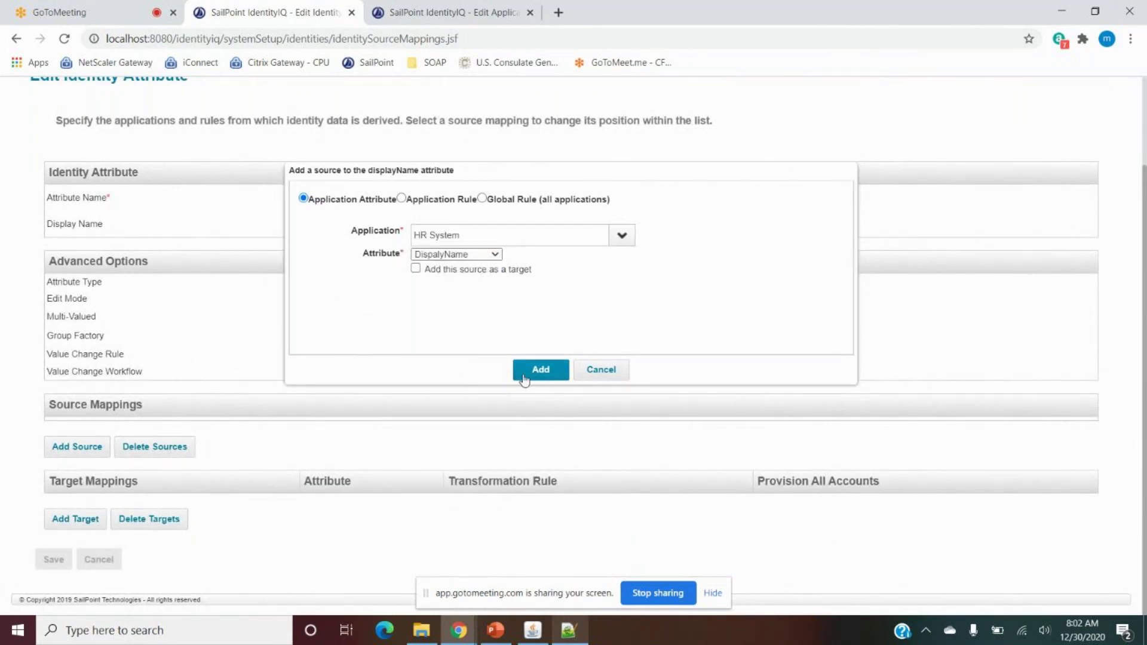
{"action": "left_click", "coordinate": [67, 577]}
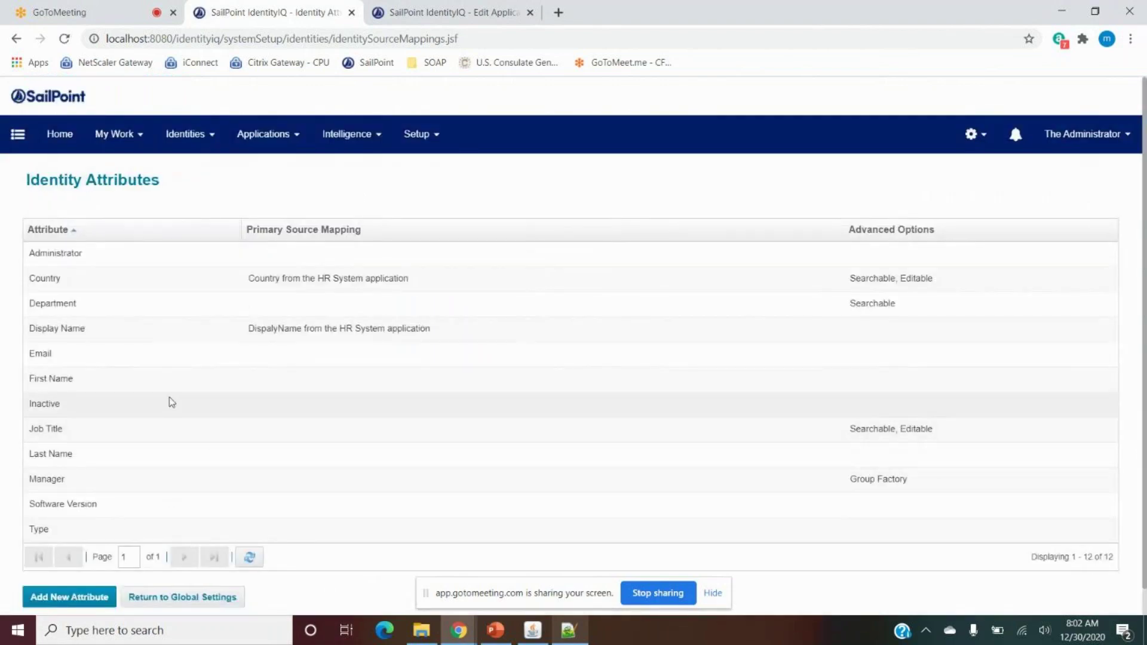
Add the HR System application's Email attribute as the source of the Email identity attribute and save it.
{"action": "left_click", "coordinate": [184, 355]}
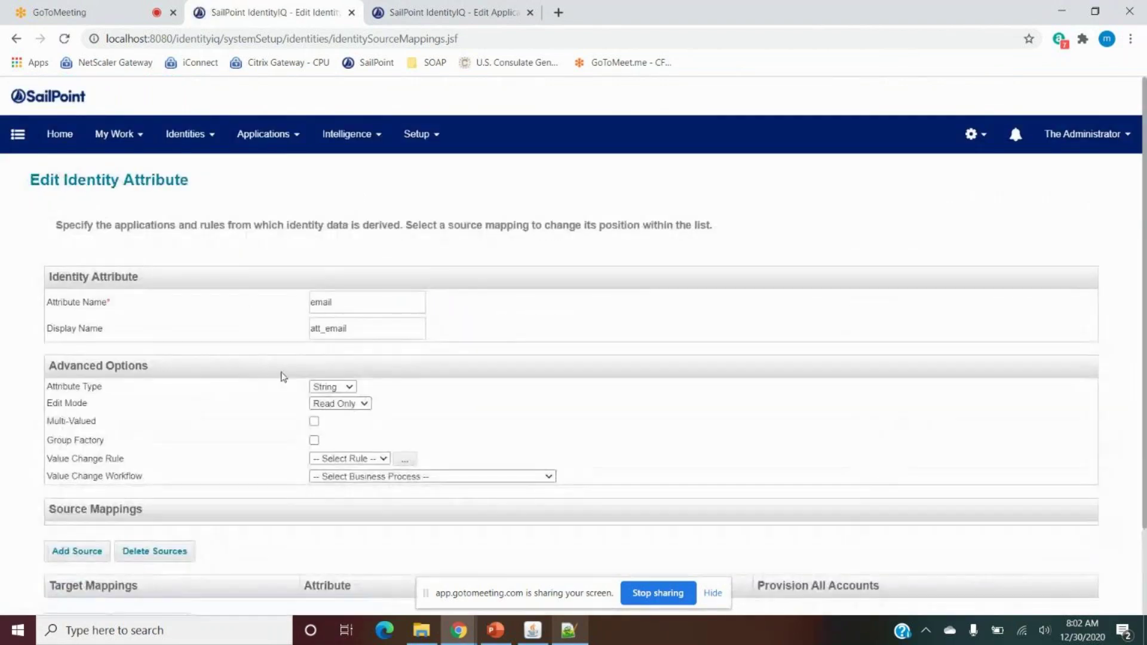
{"action": "scroll", "coordinate": [284, 384], "scroll_direction": "down", "scroll_amount": 2}
{"action": "left_click", "coordinate": [78, 447]}
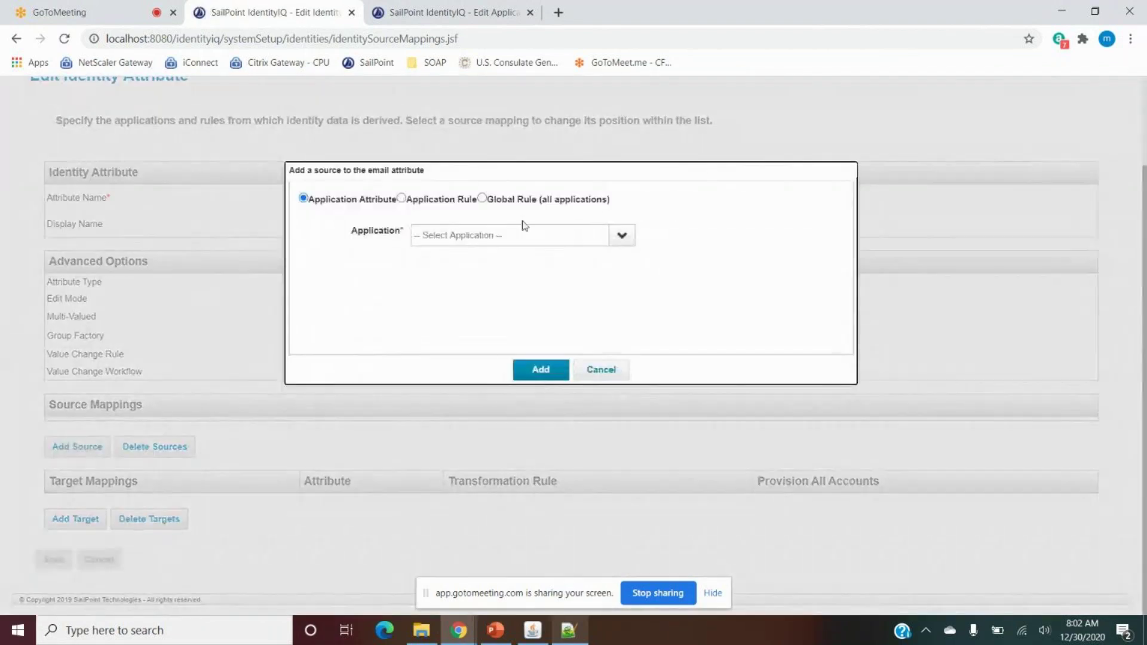
{"action": "left_click", "coordinate": [619, 236]}
{"action": "left_click", "coordinate": [474, 255]}
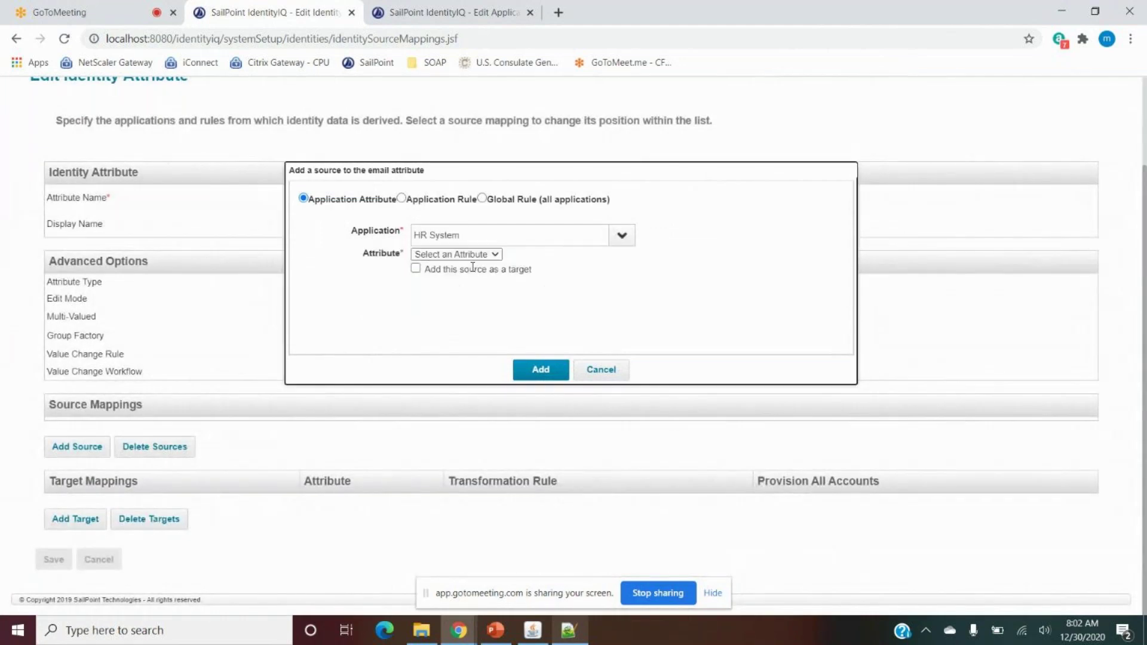
{"action": "left_click", "coordinate": [456, 254]}
{"action": "left_click", "coordinate": [426, 345]}
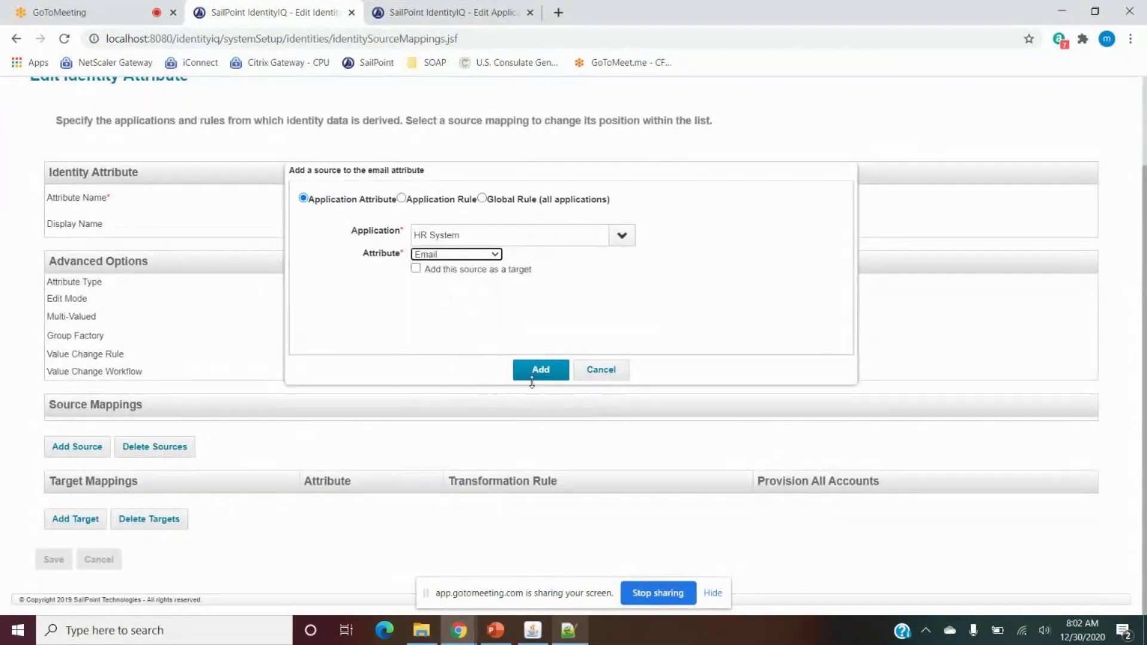
{"action": "left_click", "coordinate": [540, 369]}
{"action": "scroll", "coordinate": [3, 462], "scroll_direction": "down", "scroll_amount": 1}
{"action": "left_click", "coordinate": [54, 560]}
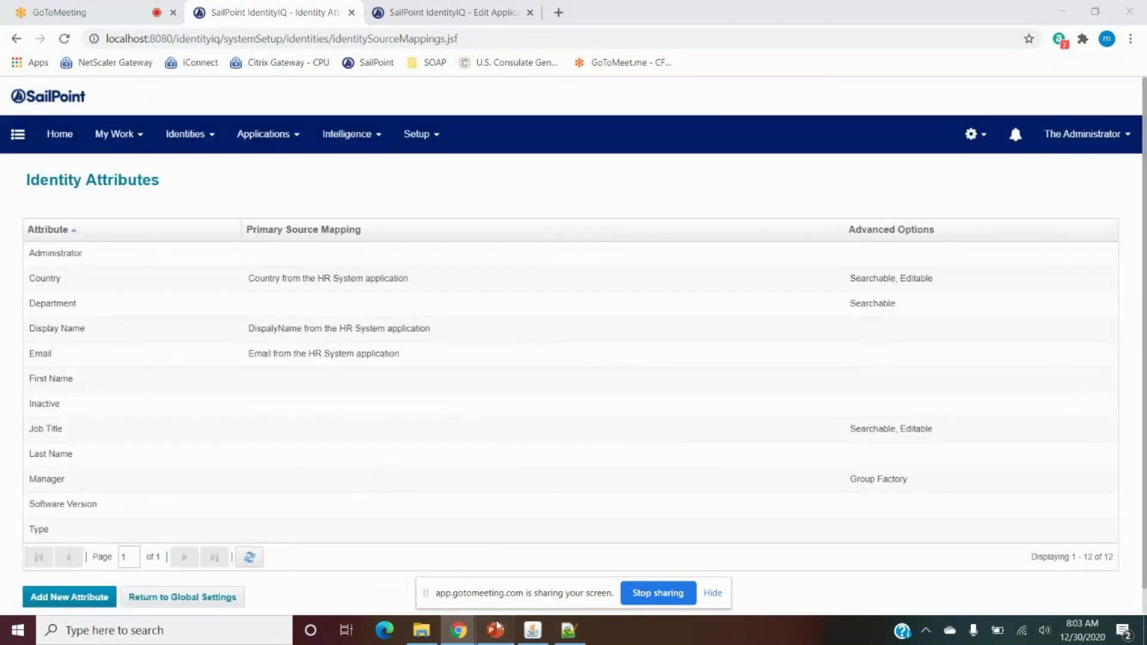
Switch to PowerPoint, review the aggregation task points on the Initial Configuration slide, and return to IdentityIQ in the browser.
{"action": "left_click", "coordinate": [495, 631]}
{"action": "double_click", "coordinate": [465, 360]}
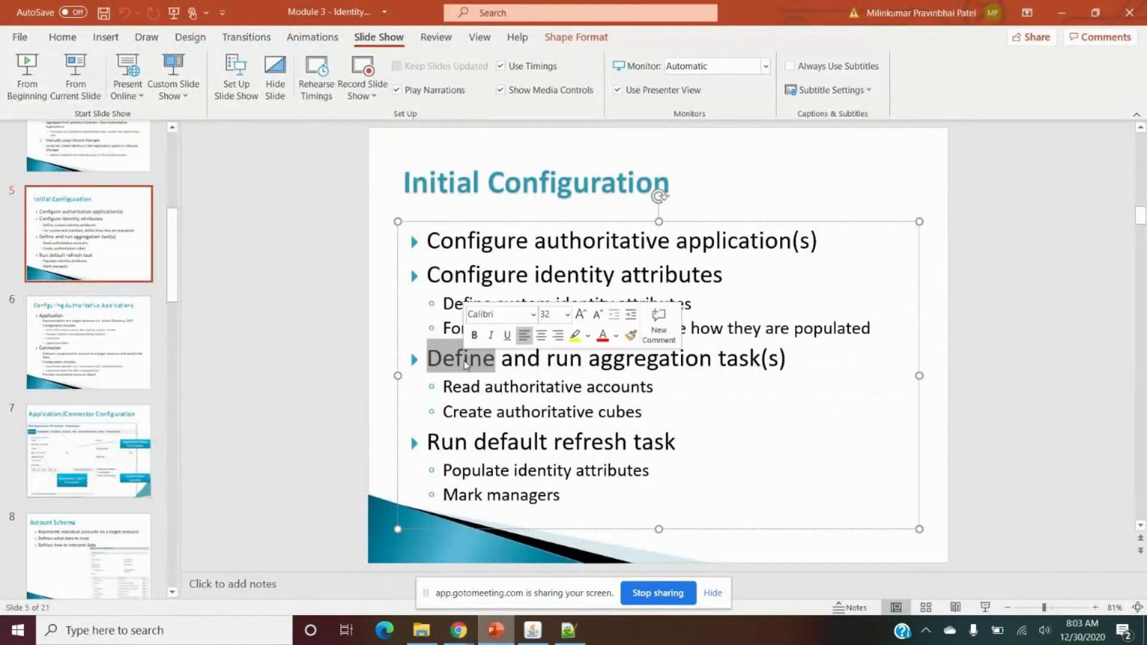
{"action": "double_click", "coordinate": [565, 360]}
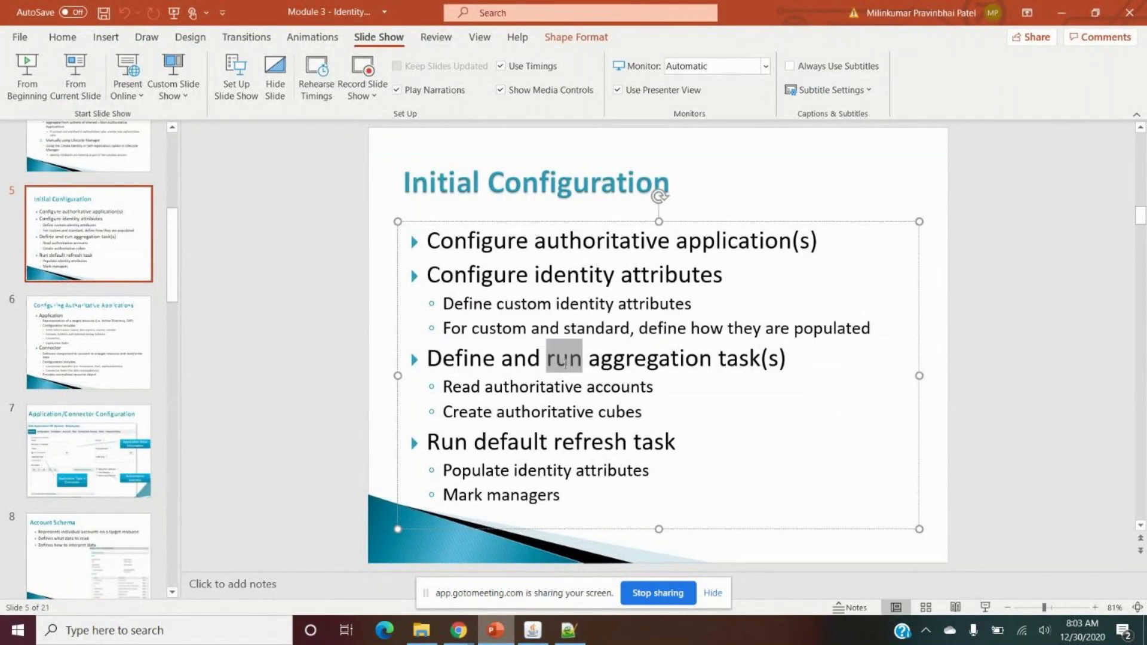
{"action": "triple_click", "coordinate": [565, 361]}
{"action": "double_click", "coordinate": [650, 358]}
{"action": "left_click_drag", "start_coordinate": [429, 365], "coordinate": [651, 411]}
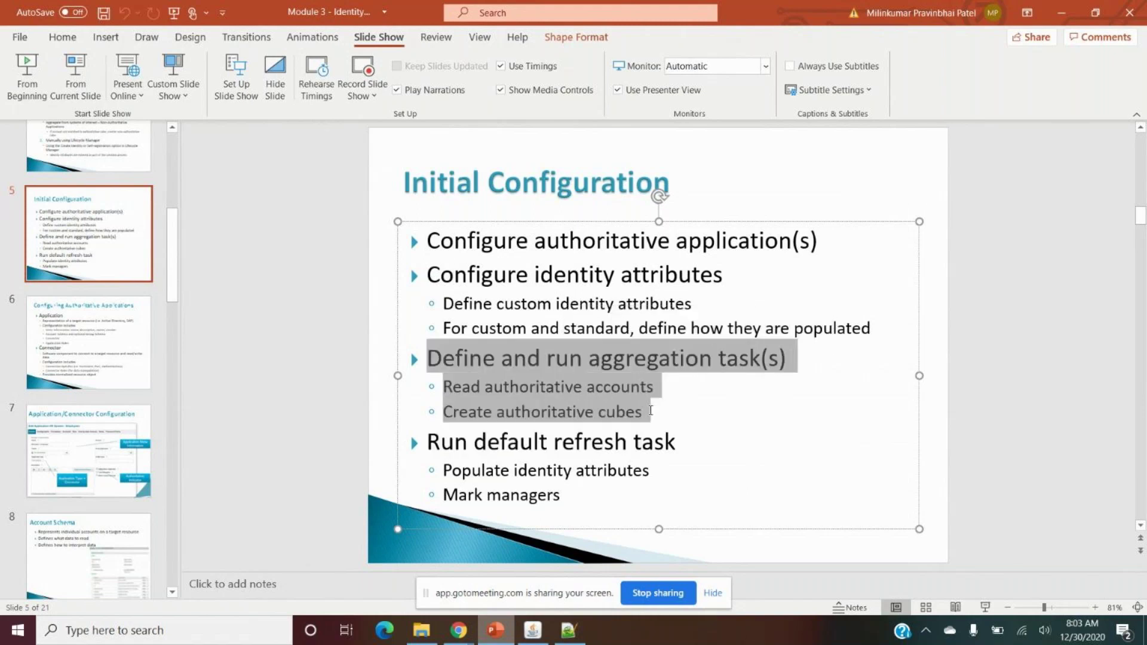
{"action": "left_click", "coordinate": [694, 421]}
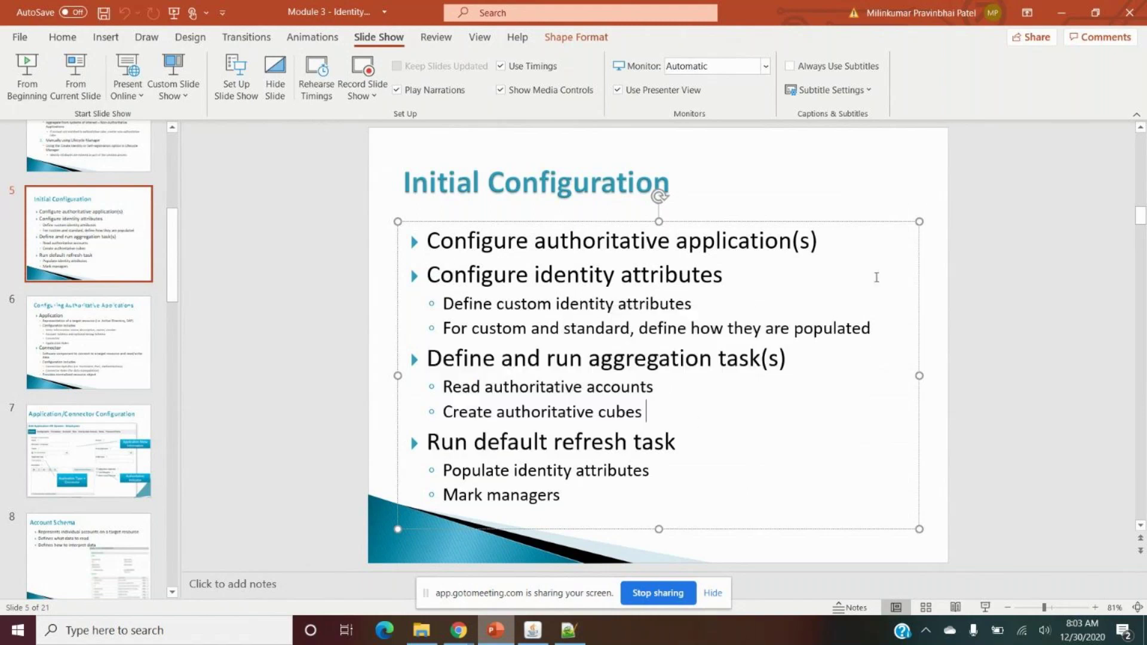
{"action": "key", "text": "alt+Tab"}
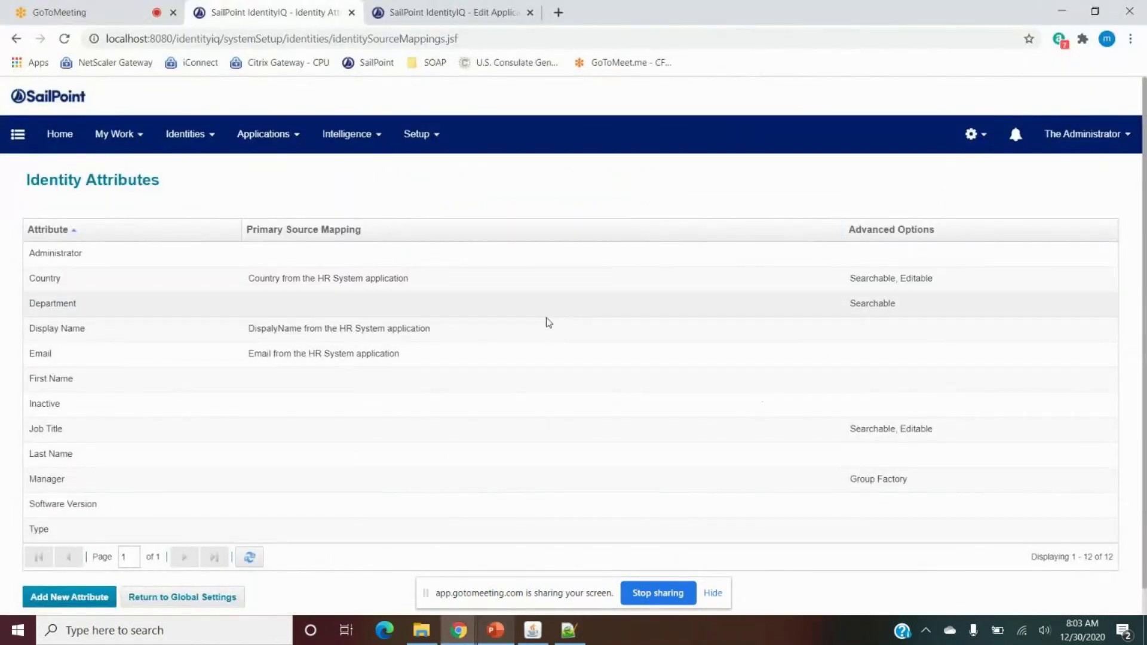
Add the HR System application's FirstName attribute as the source of the First Name identity attribute and save it.
{"action": "left_click", "coordinate": [535, 386]}
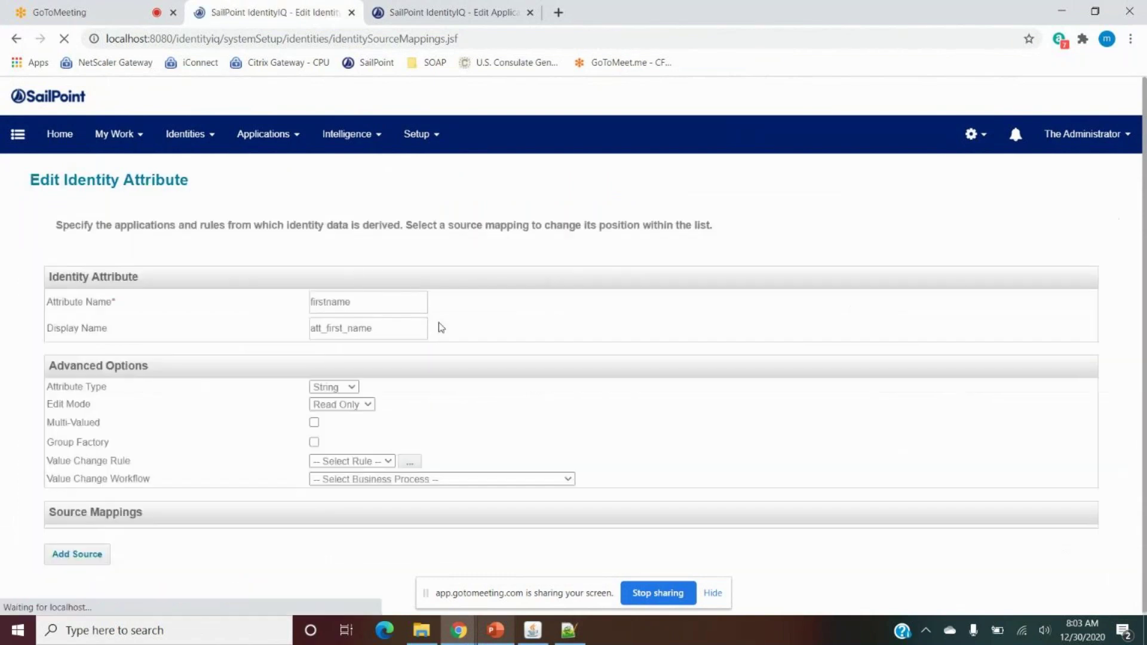
{"action": "left_click", "coordinate": [93, 550]}
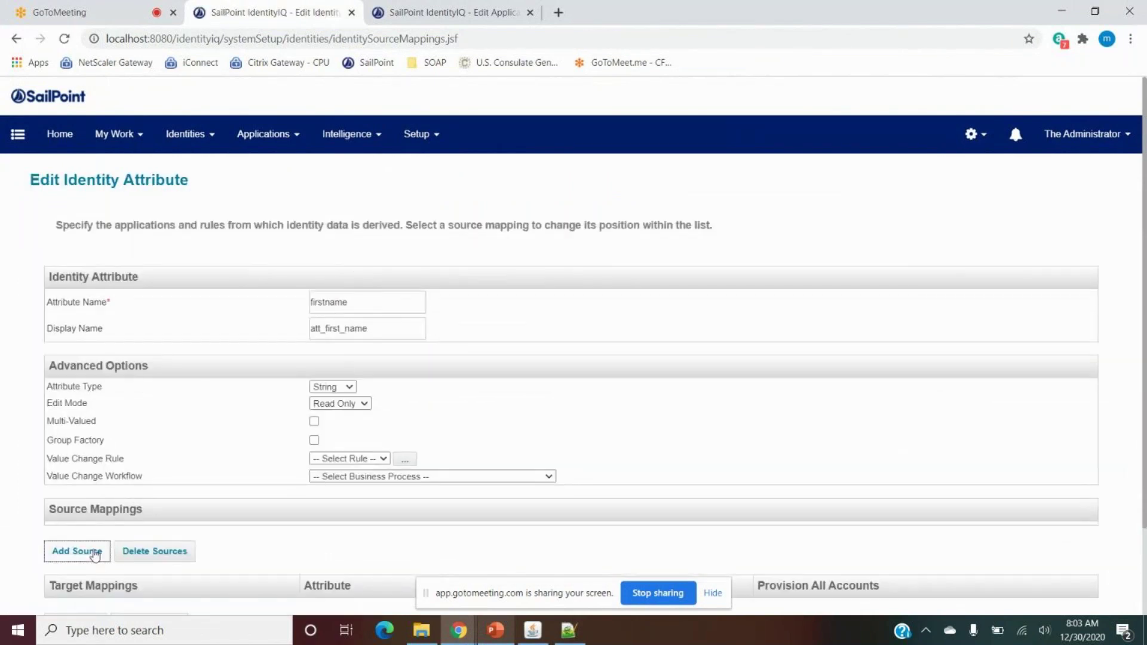
{"action": "left_click", "coordinate": [622, 341]}
{"action": "left_click", "coordinate": [492, 362]}
{"action": "left_click", "coordinate": [476, 359]}
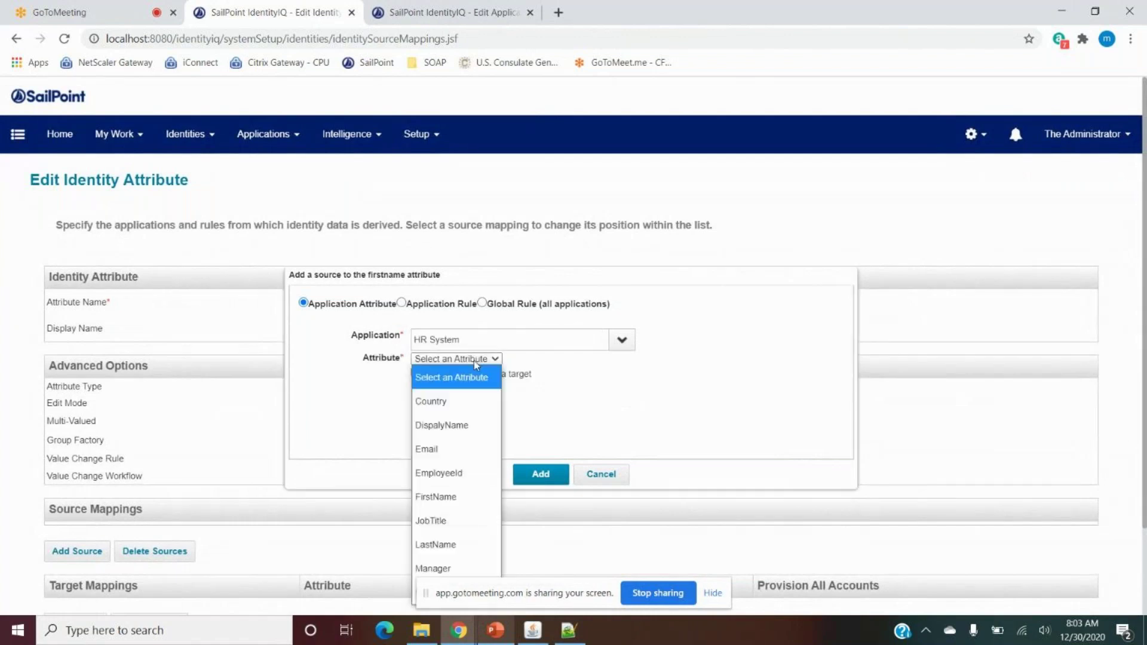
{"action": "left_click", "coordinate": [439, 498]}
{"action": "left_click", "coordinate": [540, 474]}
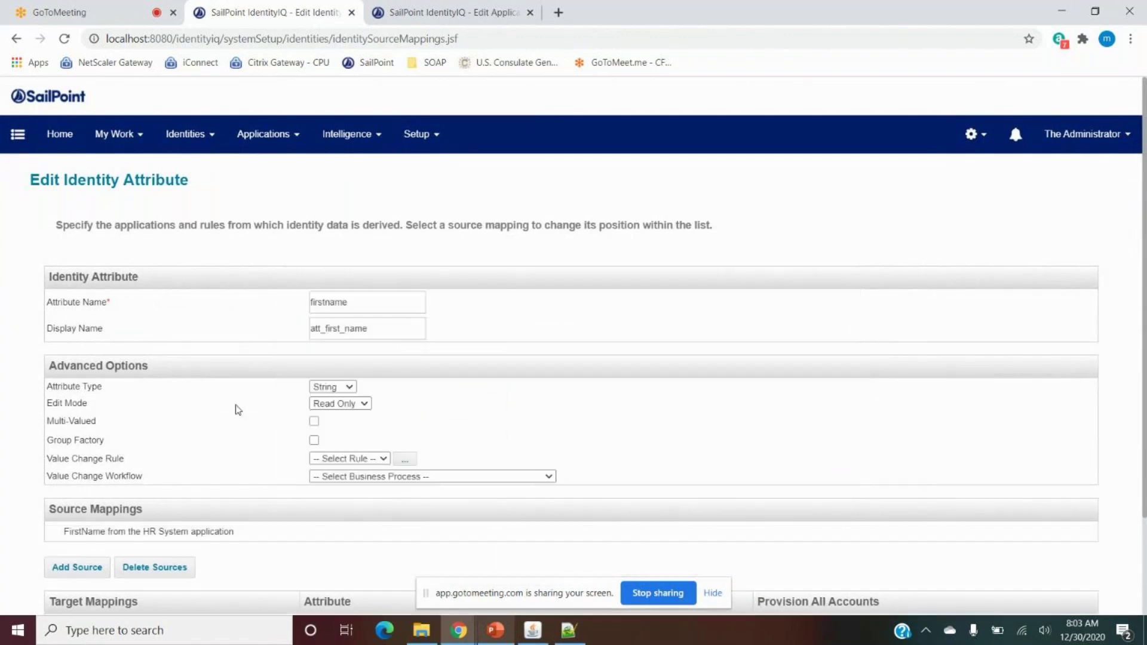
{"action": "scroll", "coordinate": [235, 410], "scroll_direction": "down", "scroll_amount": 2}
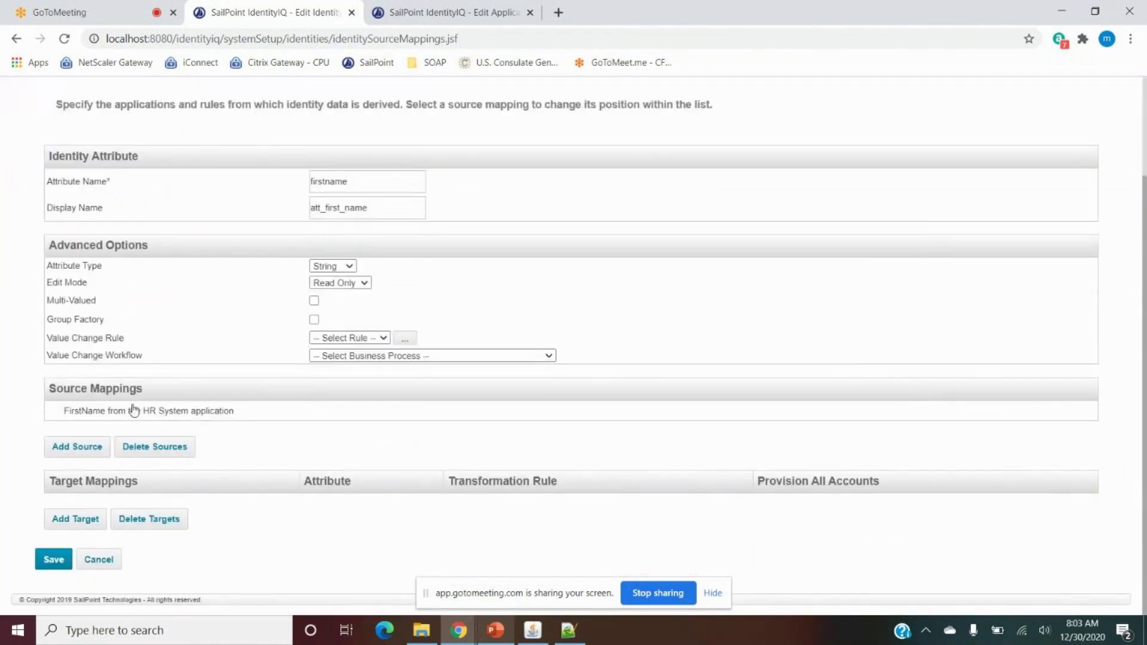
{"action": "left_click", "coordinate": [54, 559]}
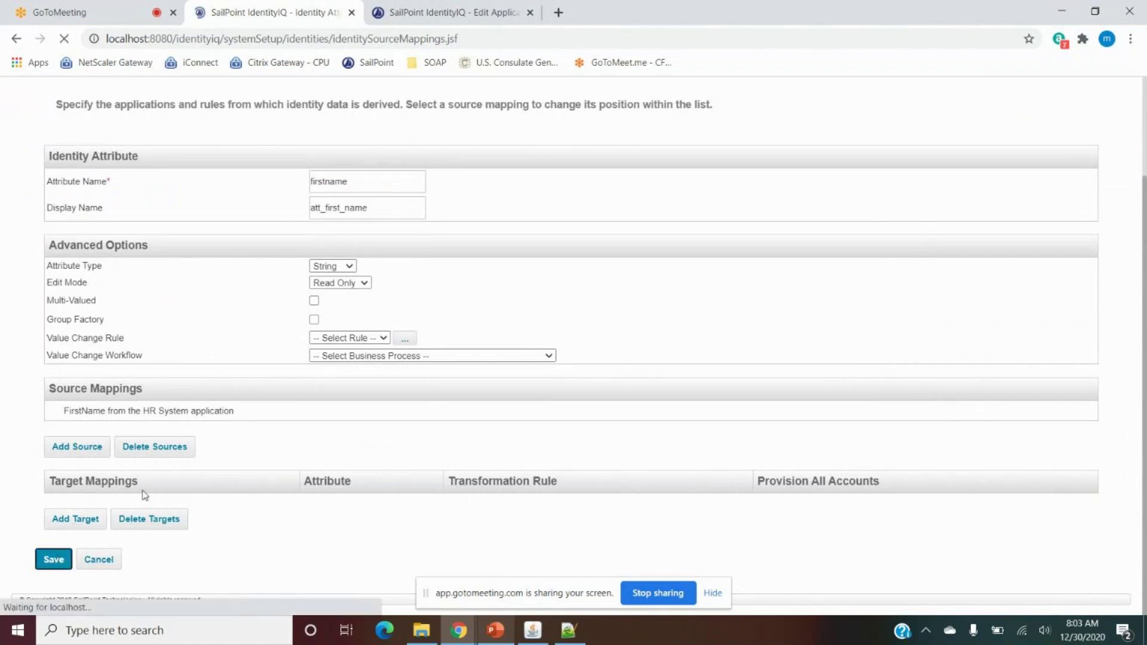
Add the HR System application's JobTitle attribute as the source of the Job Title identity attribute and save it.
{"action": "left_click", "coordinate": [170, 433]}
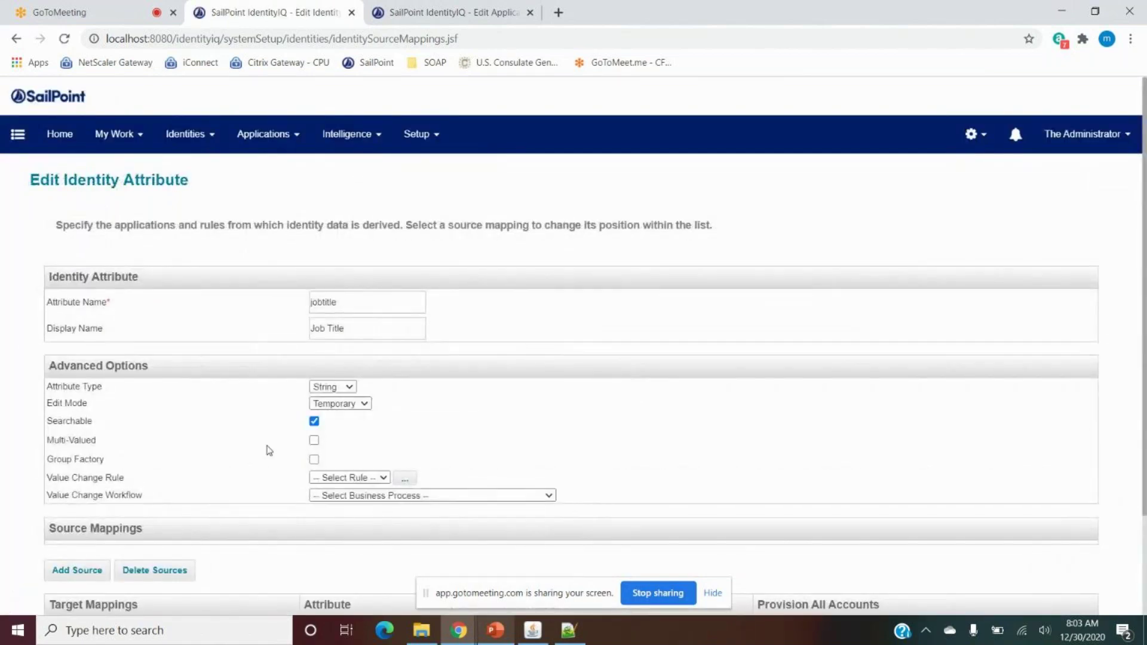
{"action": "scroll", "coordinate": [270, 450], "scroll_direction": "down", "scroll_amount": 2}
{"action": "left_click", "coordinate": [73, 447]}
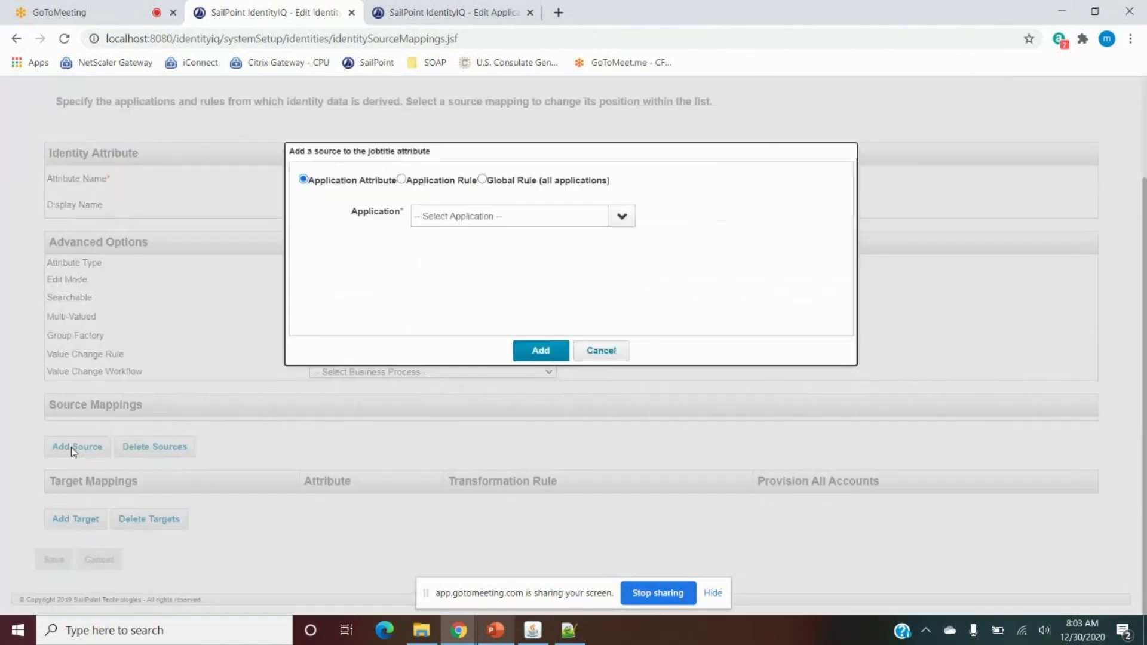
{"action": "left_click", "coordinate": [621, 225]}
{"action": "left_click", "coordinate": [524, 246]}
{"action": "left_click", "coordinate": [487, 236]}
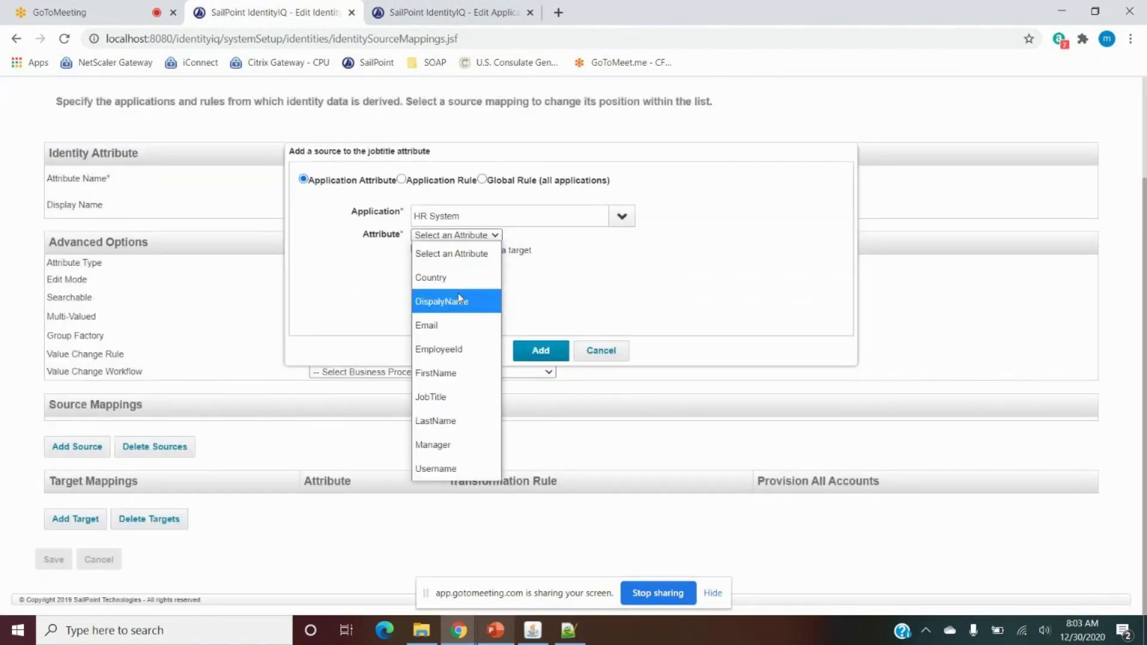
{"action": "left_click", "coordinate": [654, 273]}
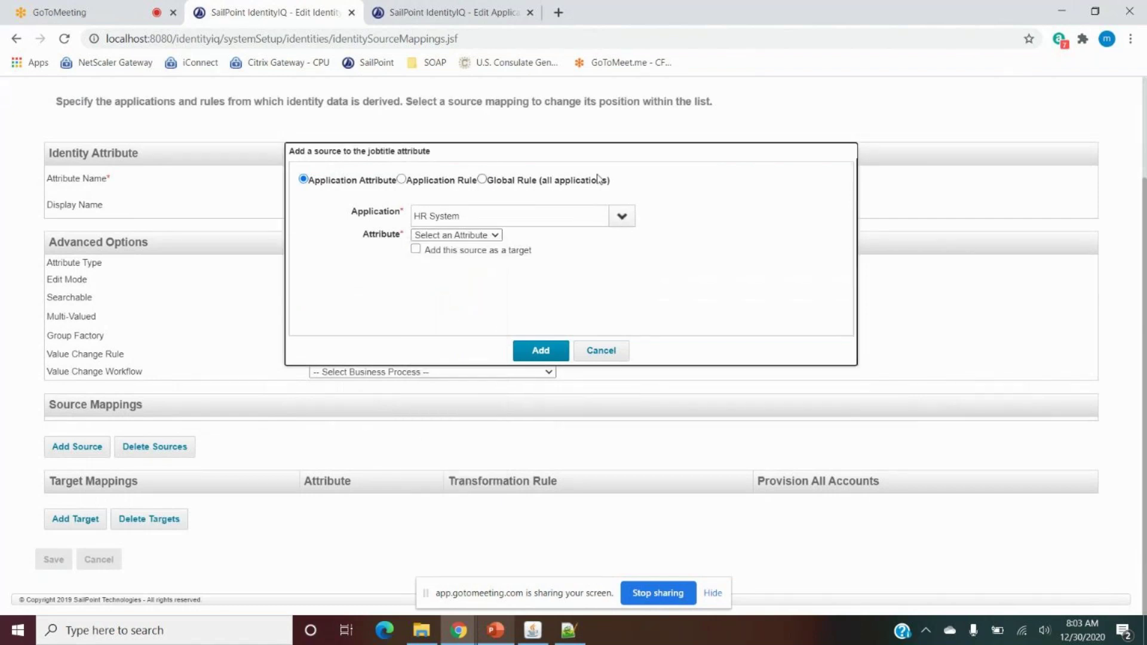
{"action": "left_click_drag", "start_coordinate": [568, 151], "coordinate": [628, 177]}
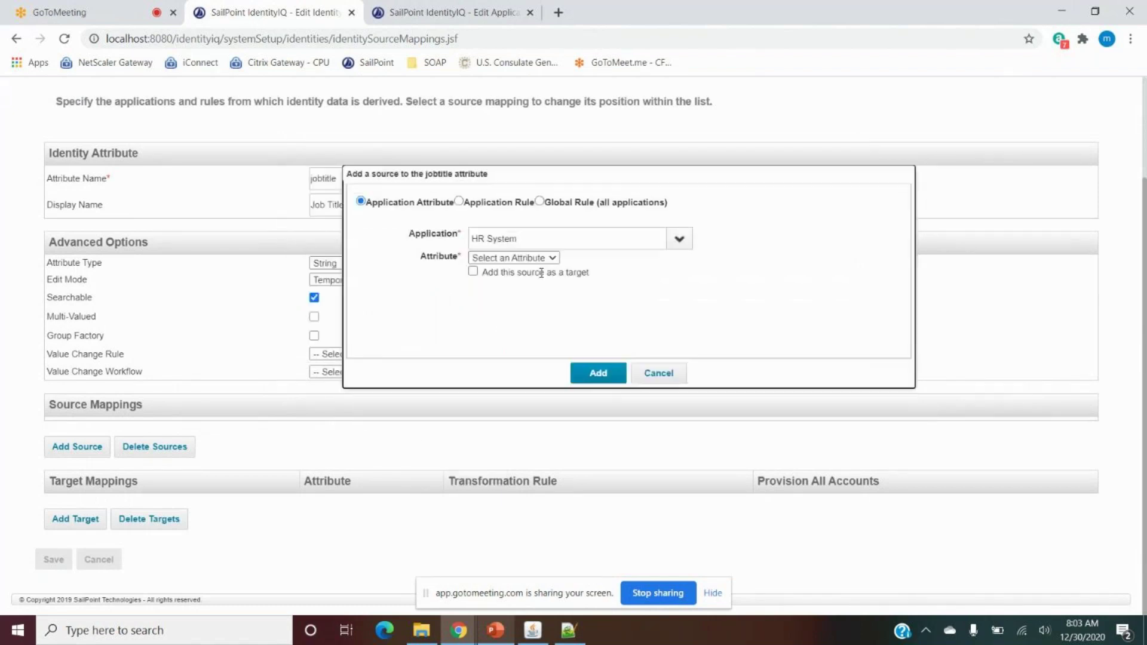
{"action": "left_click", "coordinate": [540, 258]}
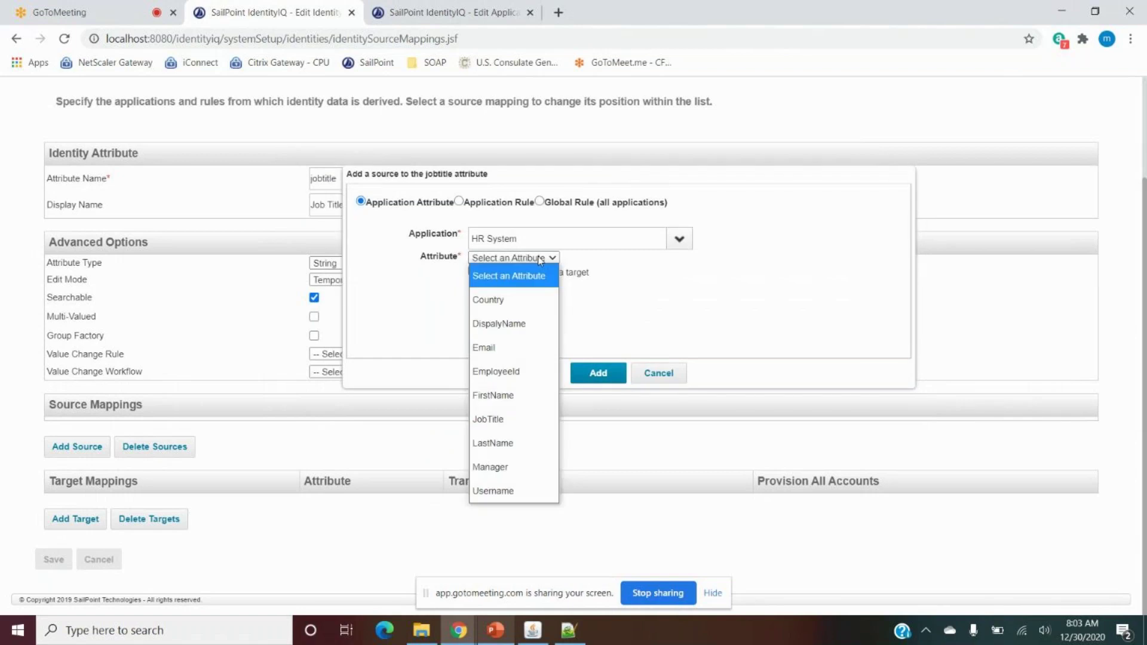
{"action": "left_click", "coordinate": [487, 427]}
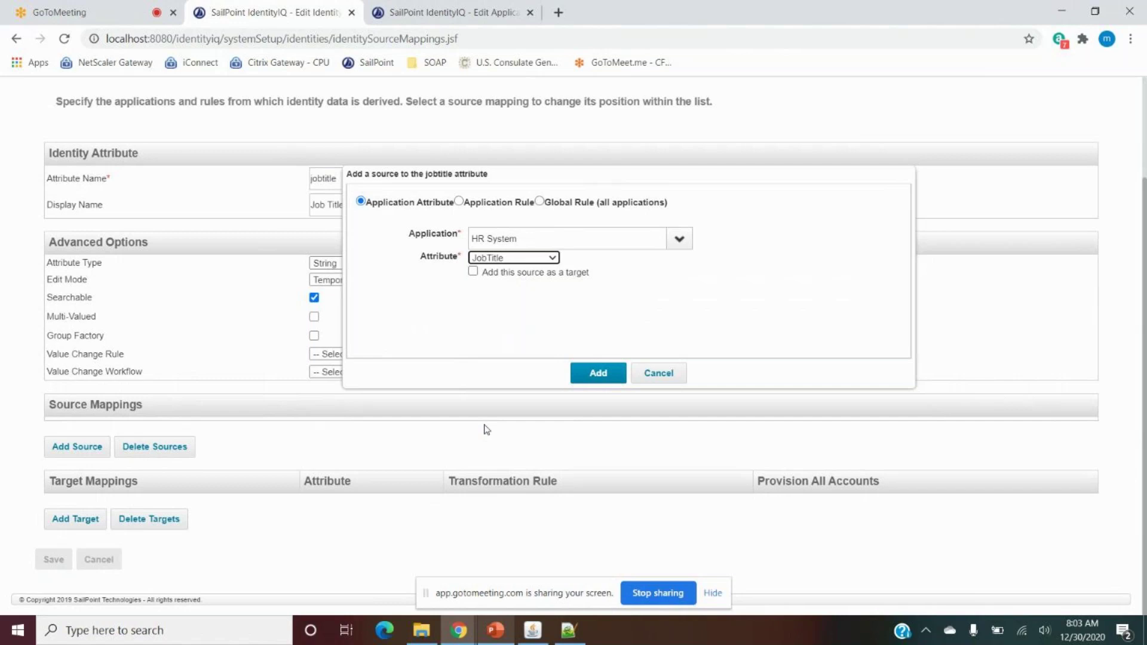
{"action": "left_click", "coordinate": [598, 374]}
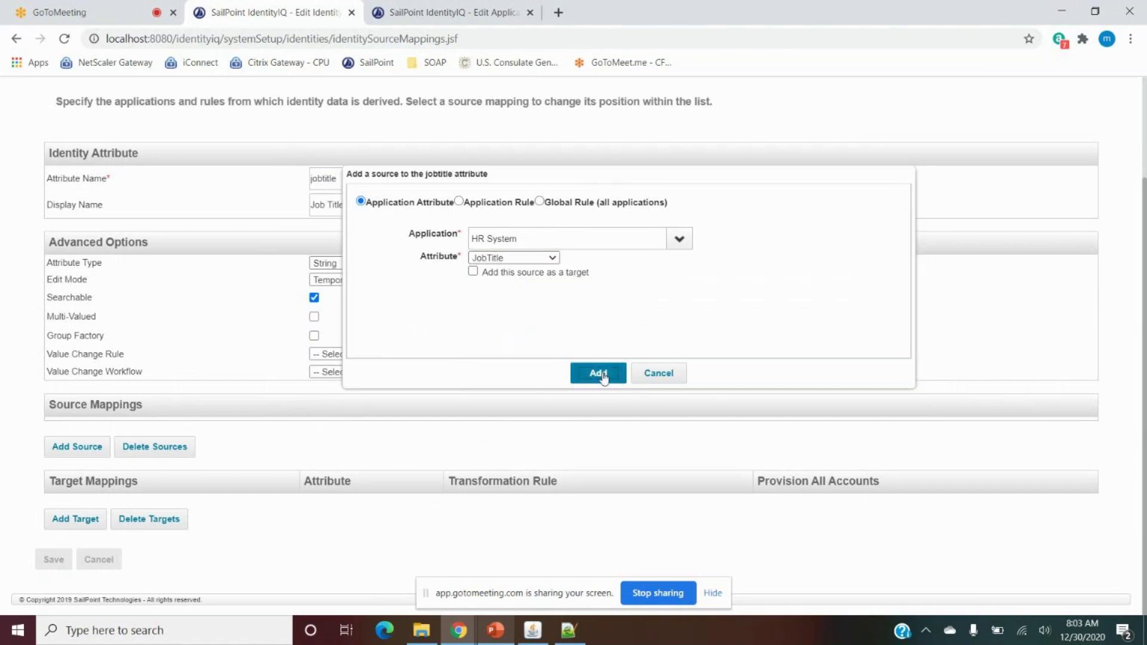
{"action": "scroll", "coordinate": [72, 508], "scroll_direction": "down", "scroll_amount": 1}
{"action": "left_click", "coordinate": [53, 559]}
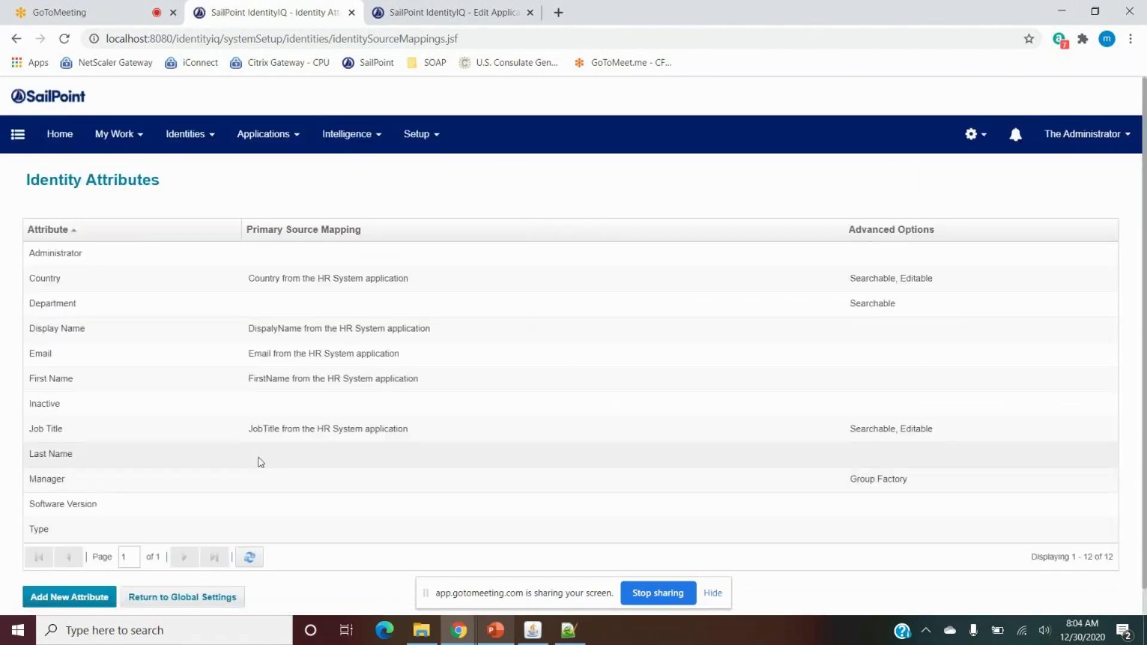
Add the HR System application's LastName attribute as the source of the Last Name identity attribute and save it.
{"action": "left_click", "coordinate": [271, 452]}
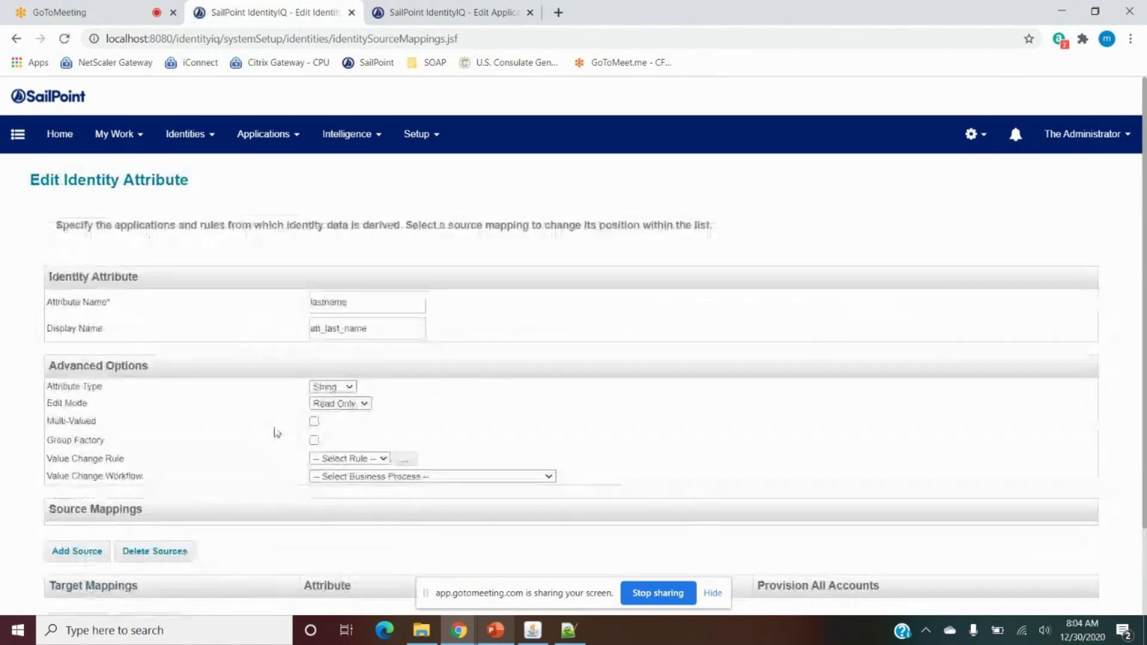
{"action": "scroll", "coordinate": [277, 418], "scroll_direction": "down", "scroll_amount": 2}
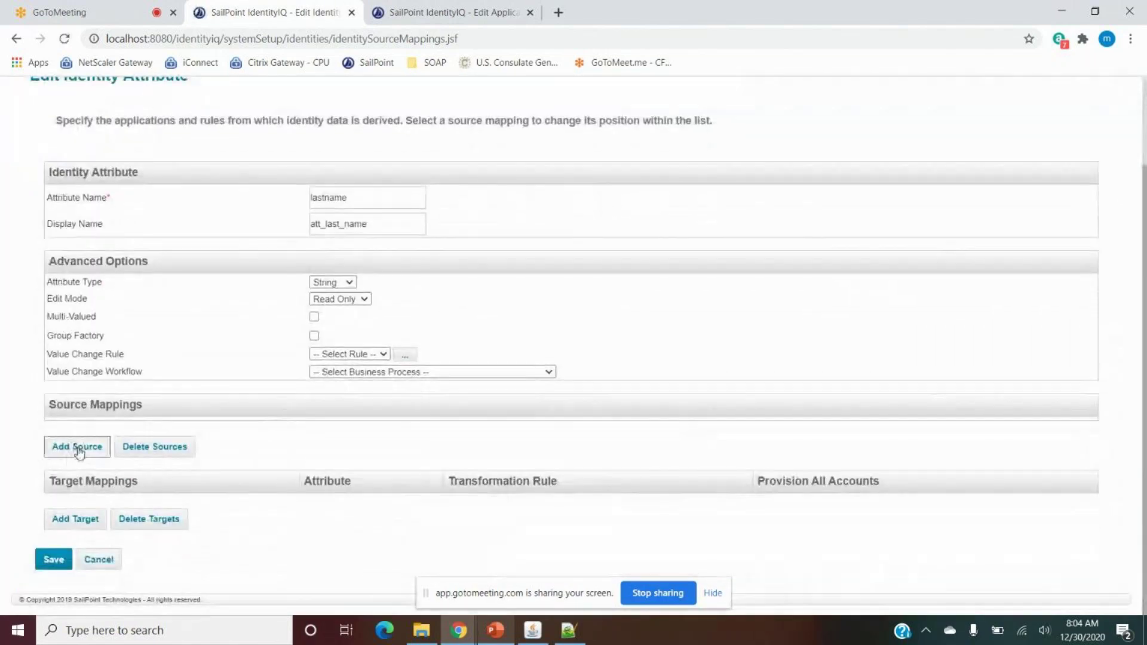
{"action": "left_click", "coordinate": [79, 453]}
{"action": "left_click", "coordinate": [623, 234]}
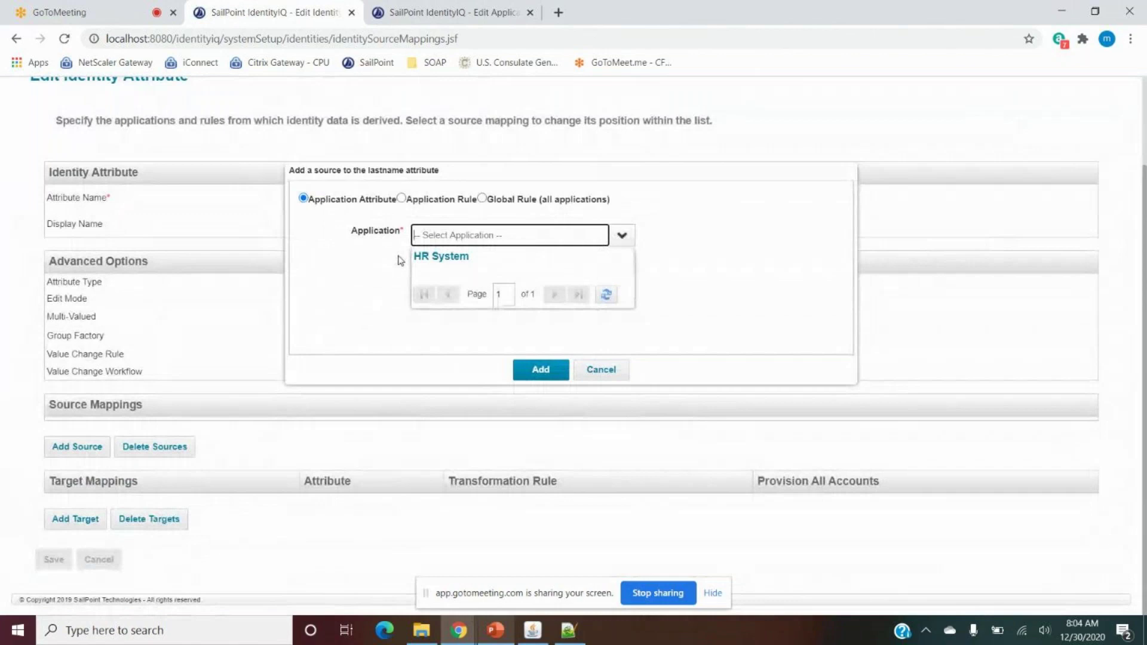
{"action": "left_click", "coordinate": [442, 256]}
{"action": "left_click", "coordinate": [487, 256]}
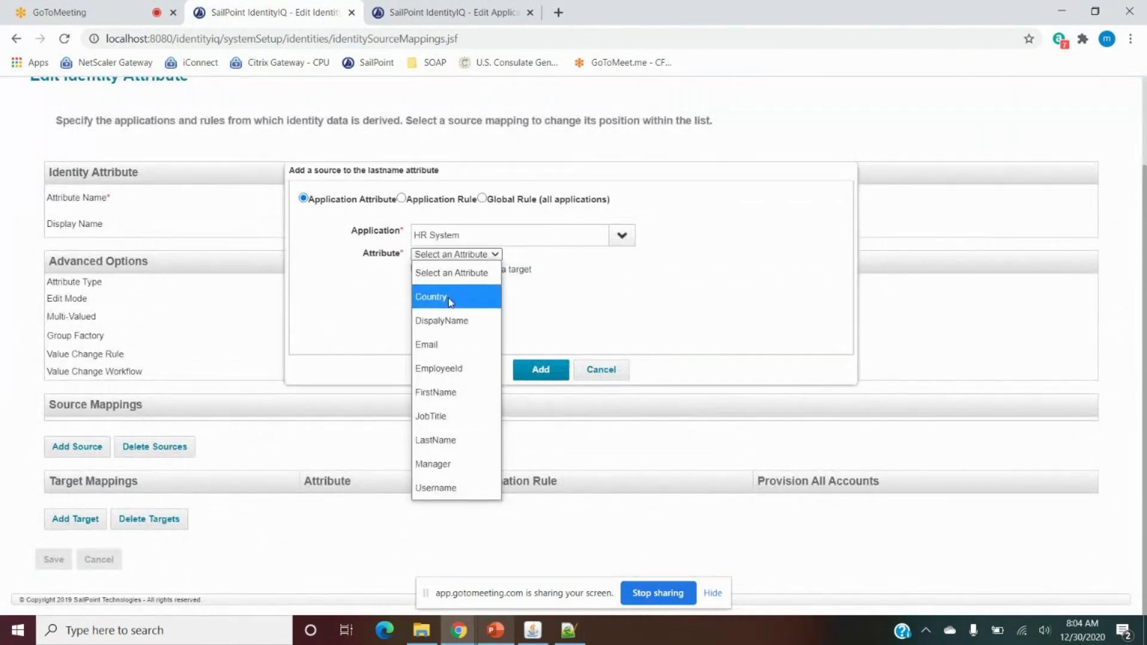
{"action": "left_click", "coordinate": [547, 179]}
{"action": "left_click_drag", "start_coordinate": [550, 178], "coordinate": [530, 216]}
{"action": "left_click", "coordinate": [502, 240]}
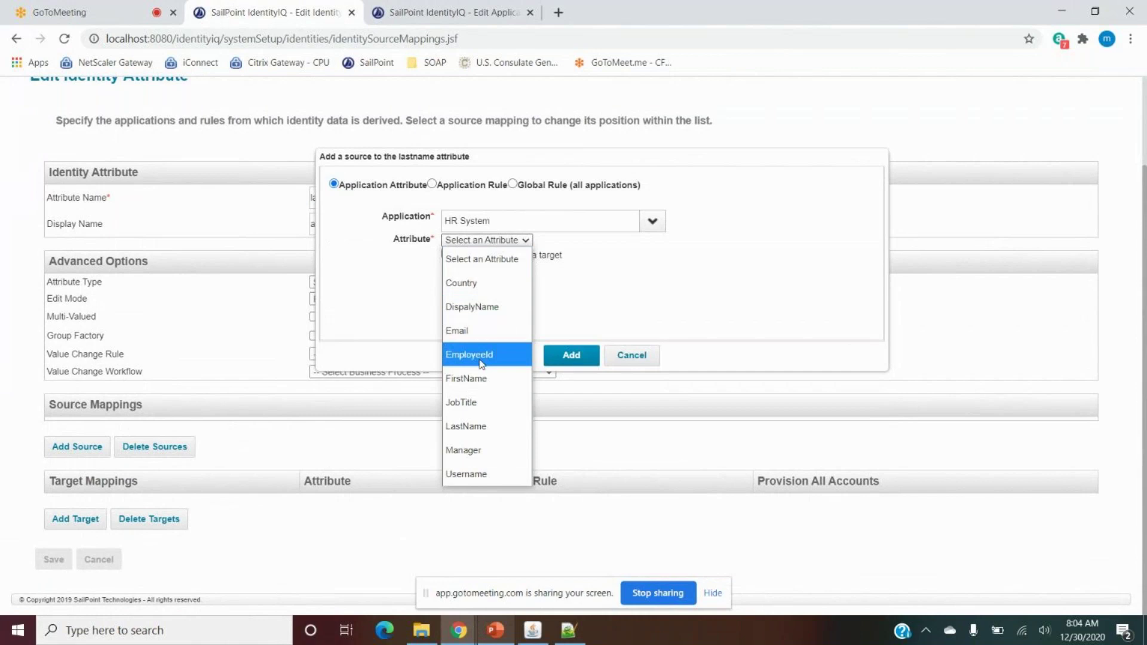
{"action": "left_click", "coordinate": [468, 426]}
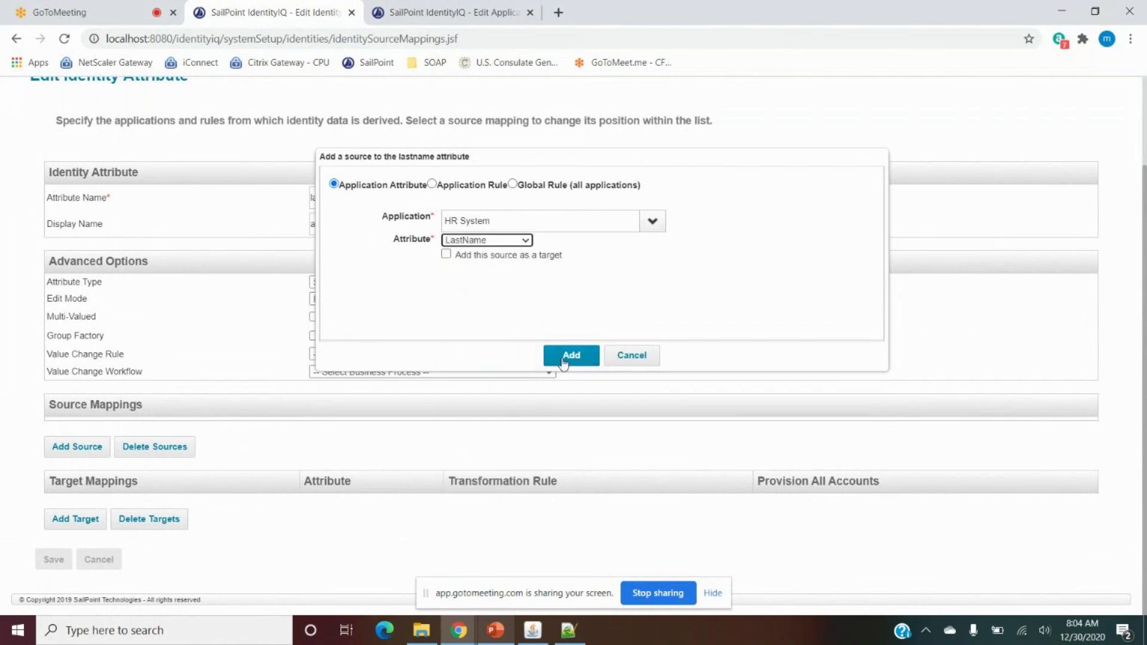
{"action": "left_click", "coordinate": [564, 357]}
{"action": "left_click", "coordinate": [53, 577]}
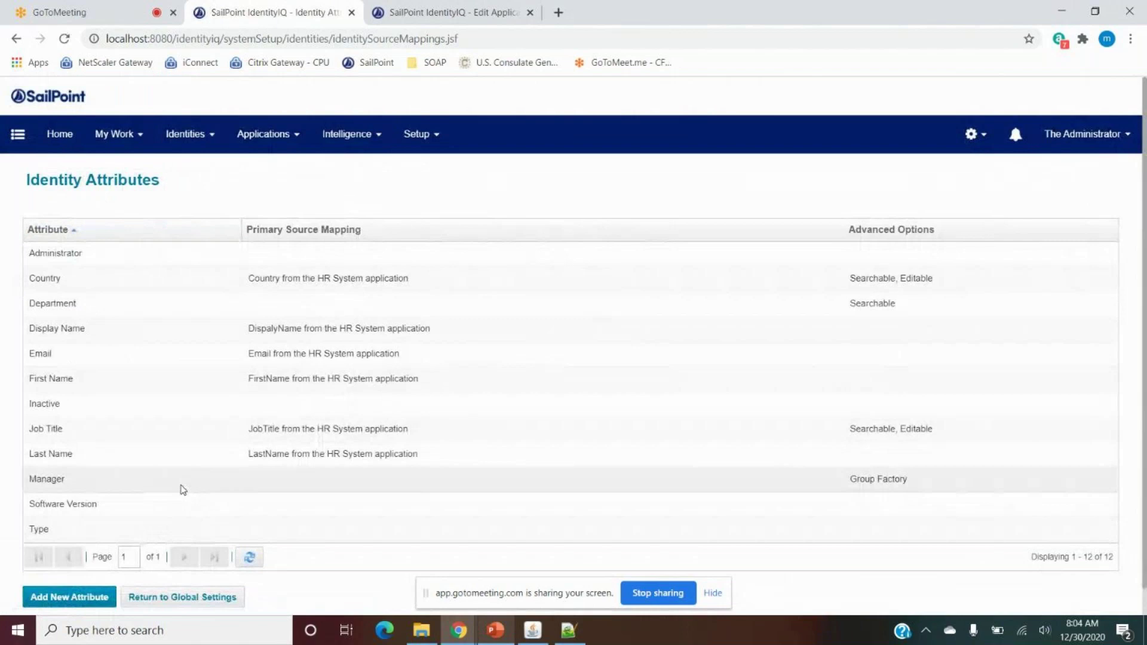
Open the Manager identity attribute for editing.
{"action": "left_click", "coordinate": [183, 489]}
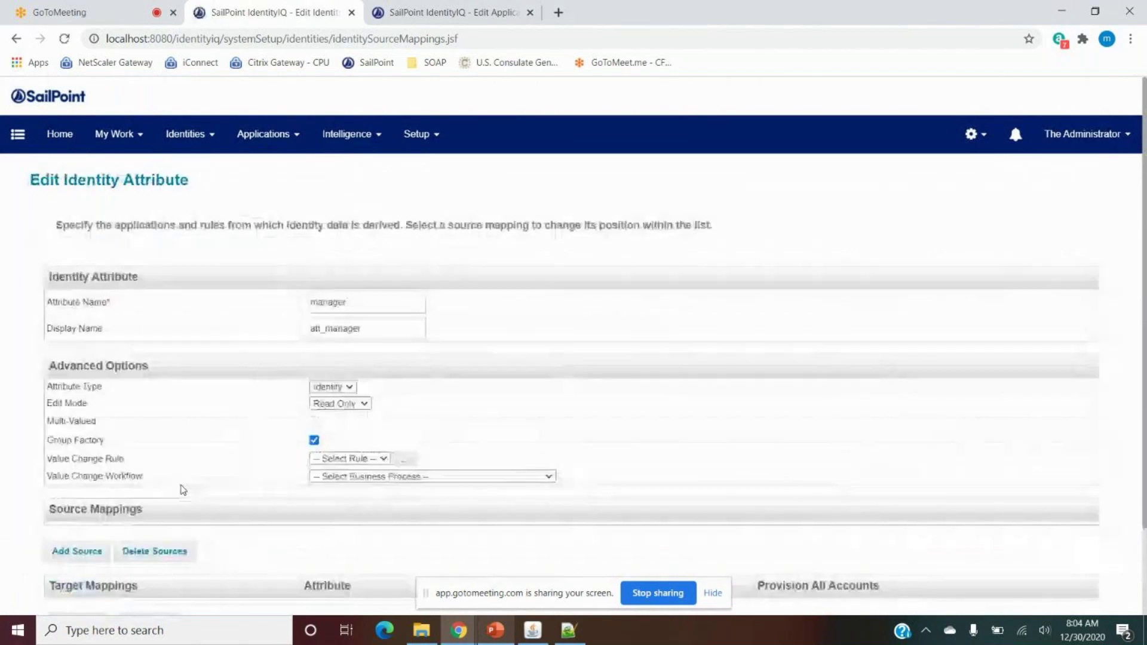